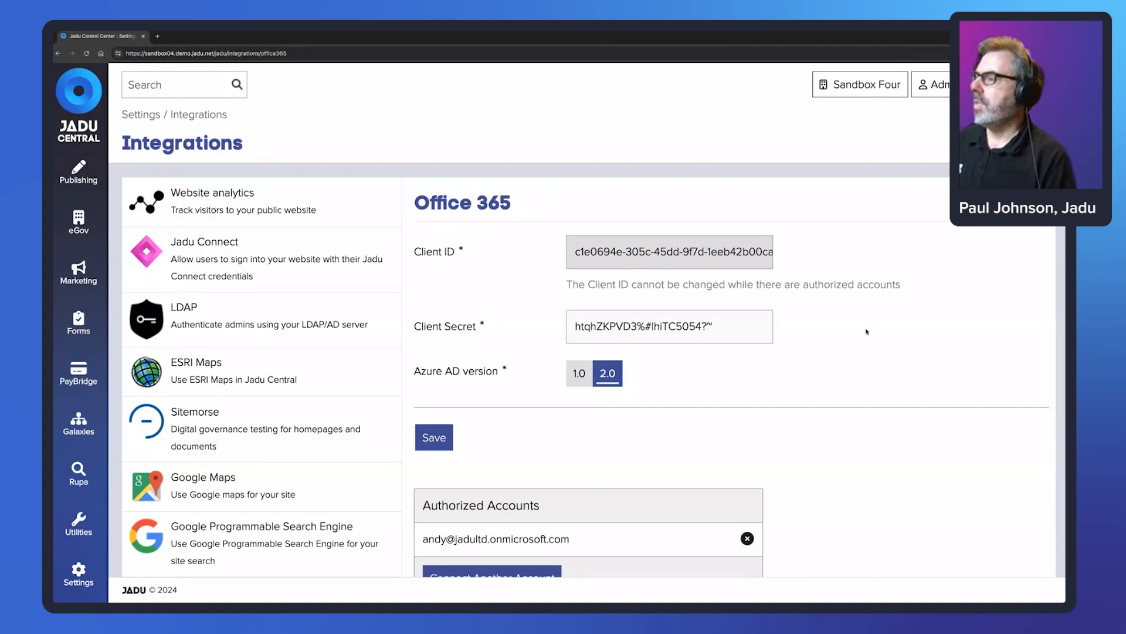
- Open the Change or Cancel a Pest Control Booking form from the All Forms list
{"action": "scroll", "coordinate": [866, 331], "scroll_direction": "down", "scroll_amount": 1}
{"action": "scroll", "coordinate": [867, 332], "scroll_direction": "up", "scroll_amount": 1}
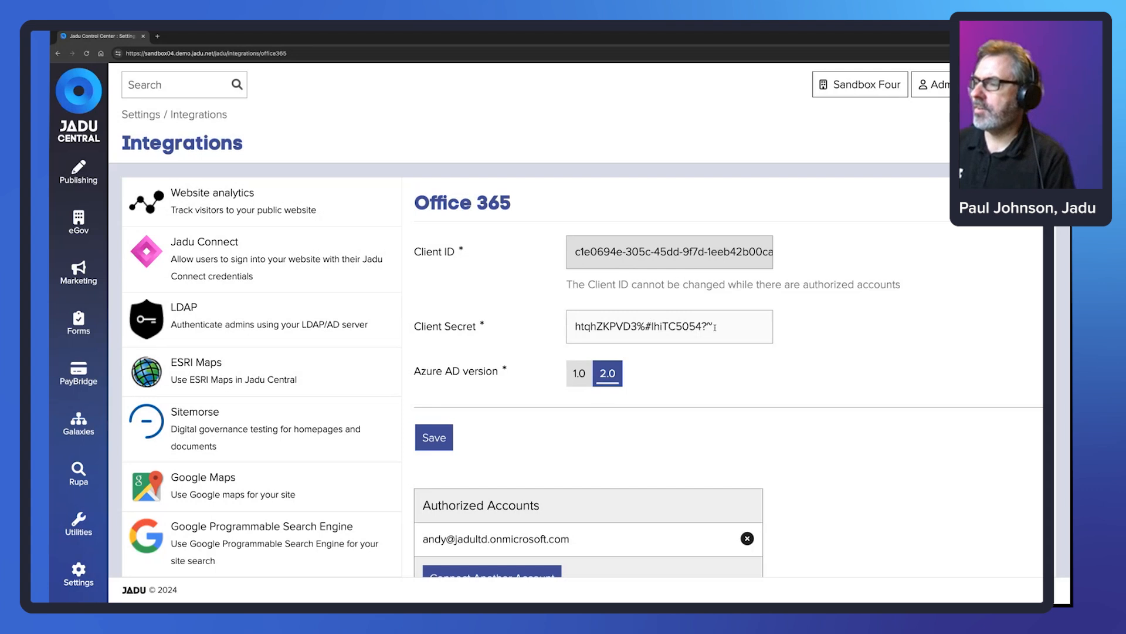
{"action": "scroll", "coordinate": [882, 480], "scroll_direction": "down", "scroll_amount": 1}
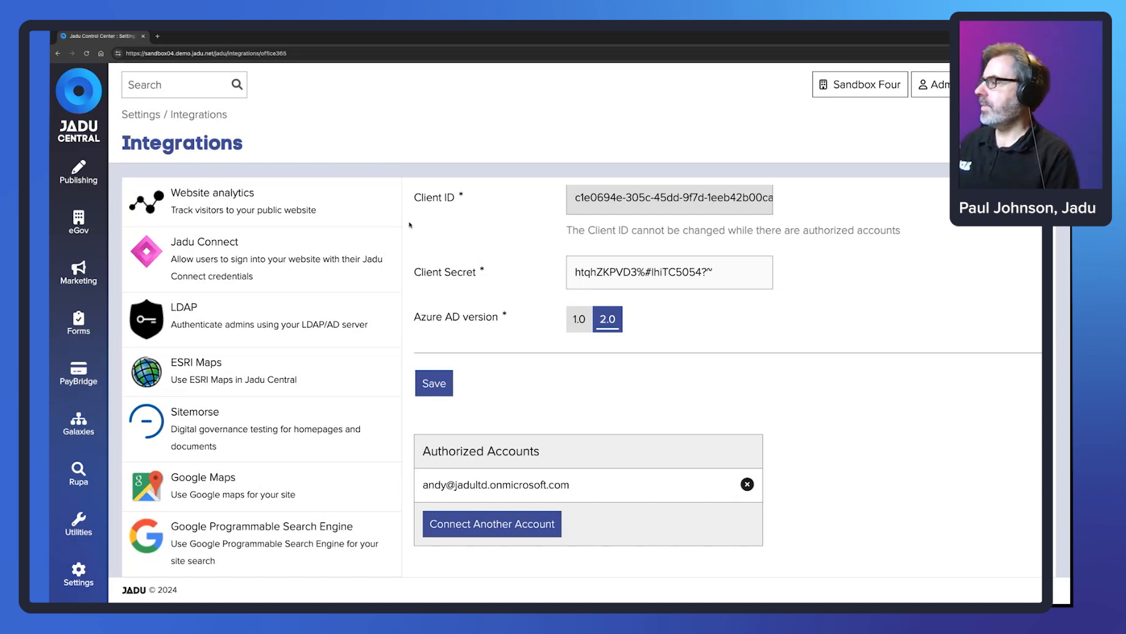
{"action": "left_click", "coordinate": [76, 326]}
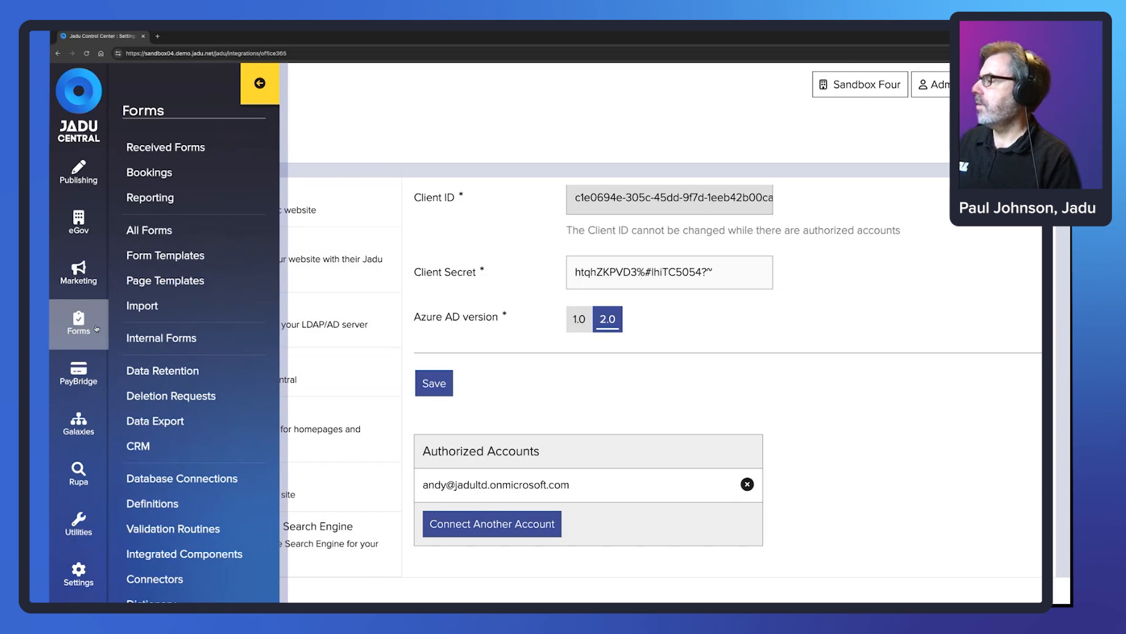
{"action": "left_click", "coordinate": [164, 232]}
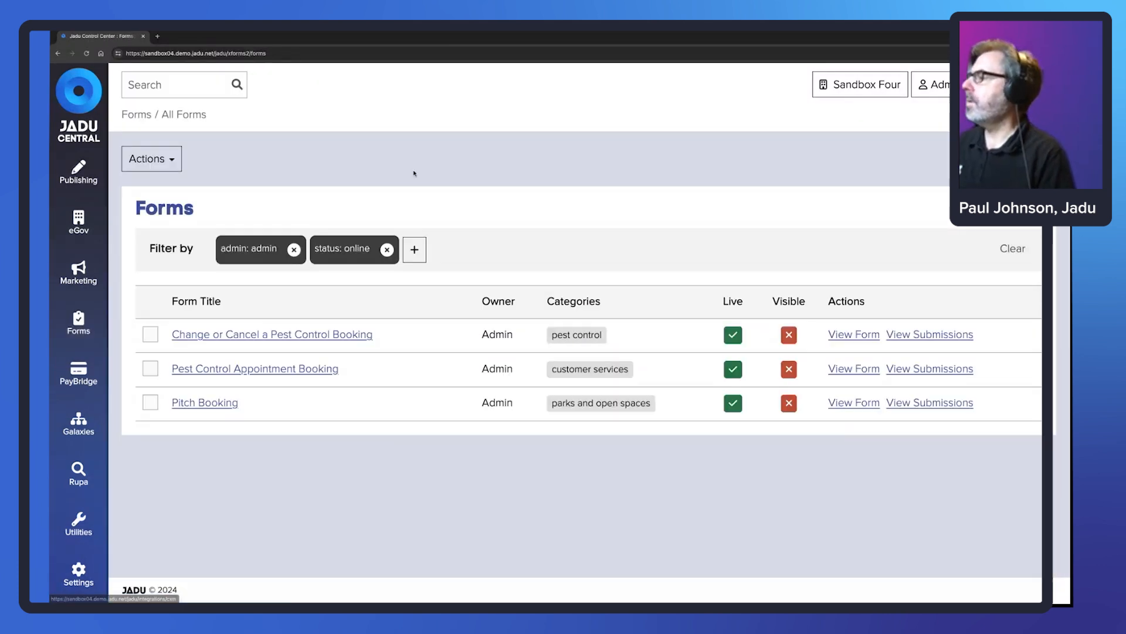
{"action": "left_click", "coordinate": [326, 335]}
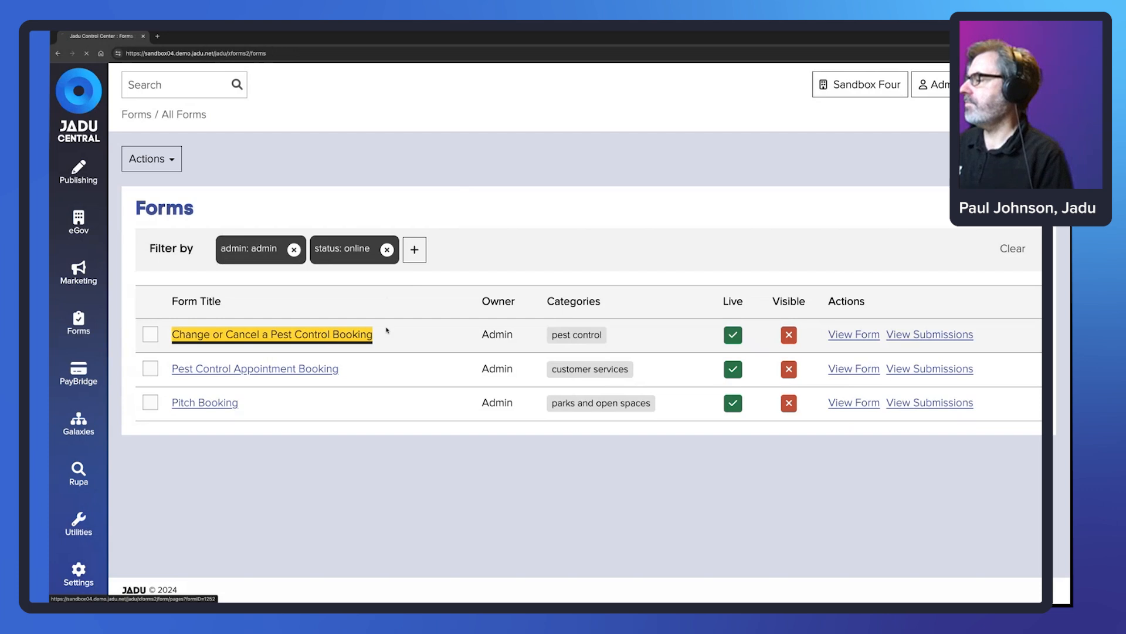
{"action": "scroll", "coordinate": [331, 440], "scroll_direction": "down", "scroll_amount": 3}
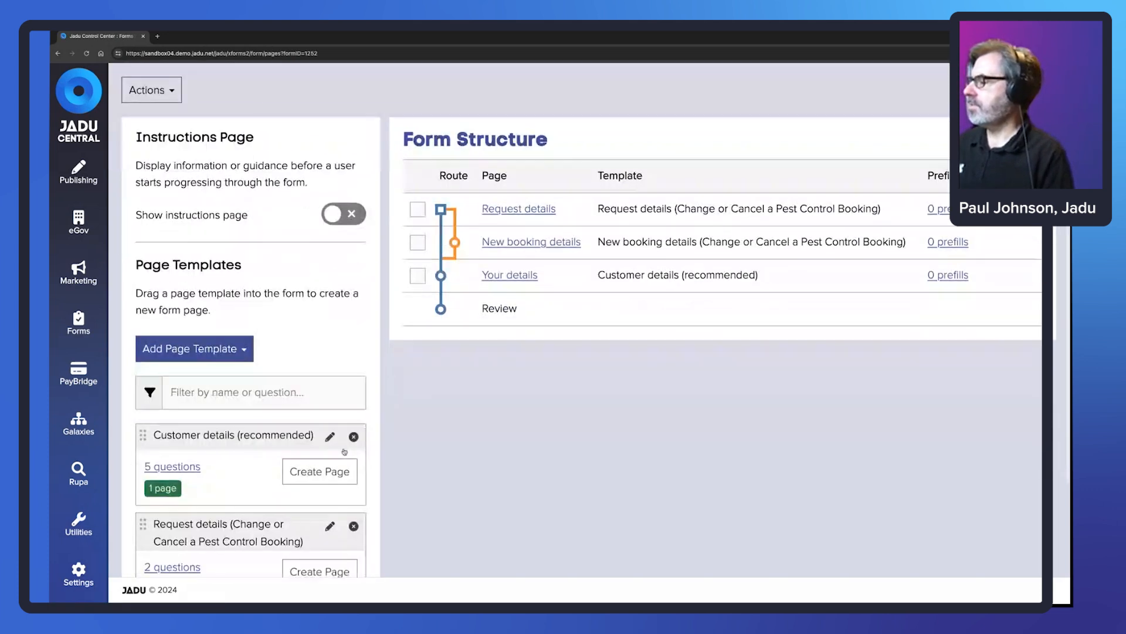
- Edit the Customer details (recommended) page template with First Name, Last Name and Address questions
{"action": "left_click", "coordinate": [330, 437]}
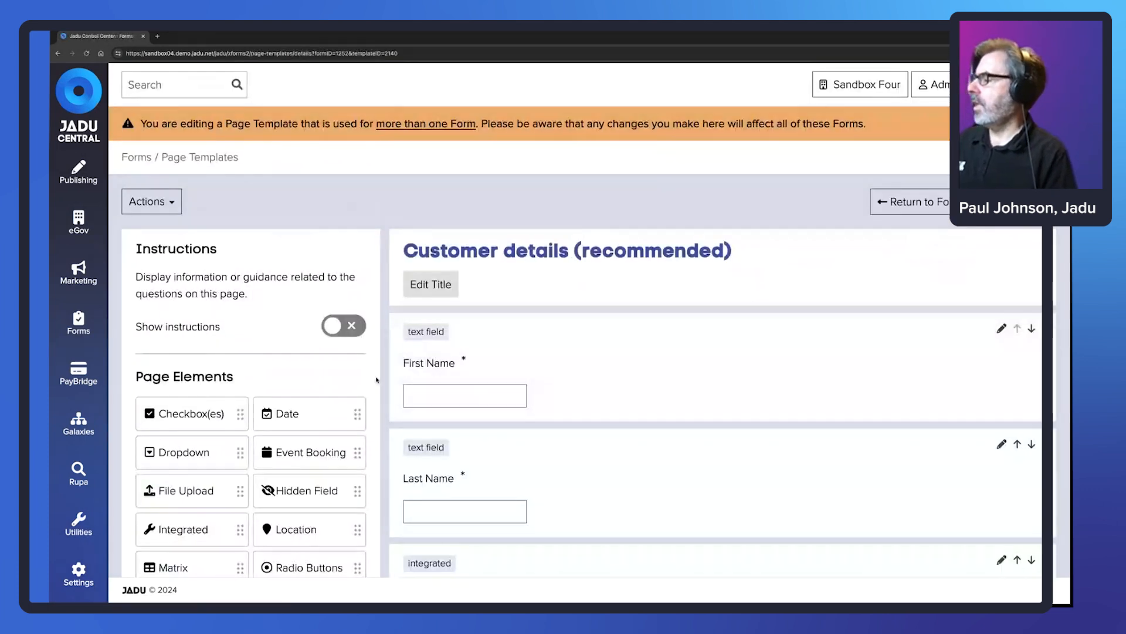
{"action": "scroll", "coordinate": [377, 380], "scroll_direction": "down", "scroll_amount": 1}
{"action": "scroll", "coordinate": [377, 380], "scroll_direction": "down", "scroll_amount": 1}
{"action": "left_click_drag", "start_coordinate": [358, 347], "coordinate": [361, 352]}
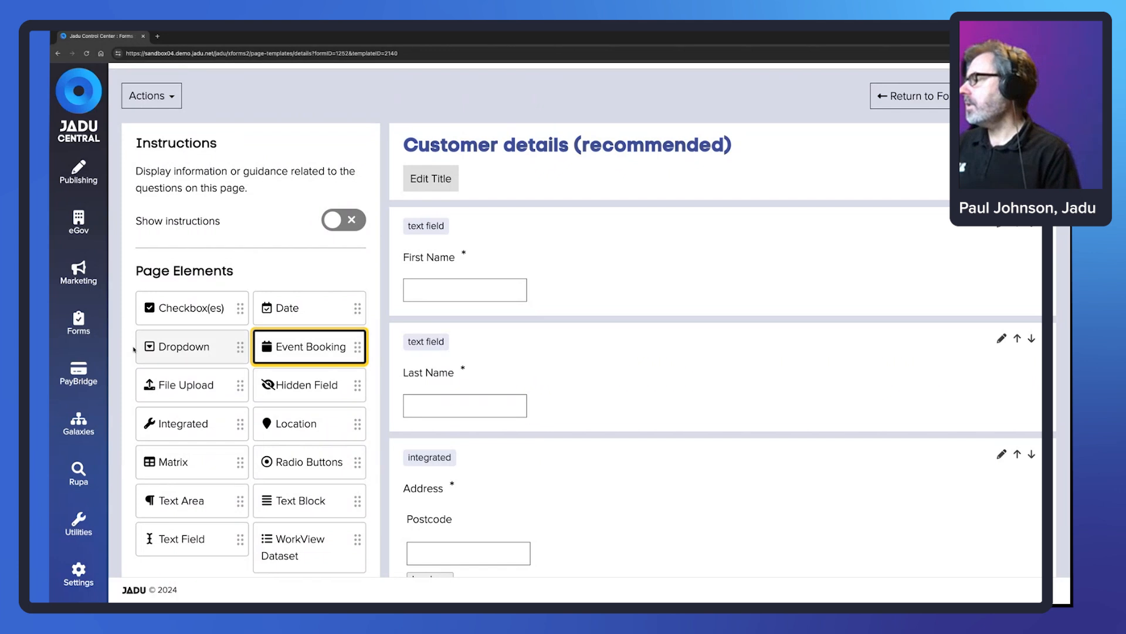
{"action": "left_click", "coordinate": [79, 322]}
{"action": "scroll", "coordinate": [194, 411], "scroll_direction": "down", "scroll_amount": 3}
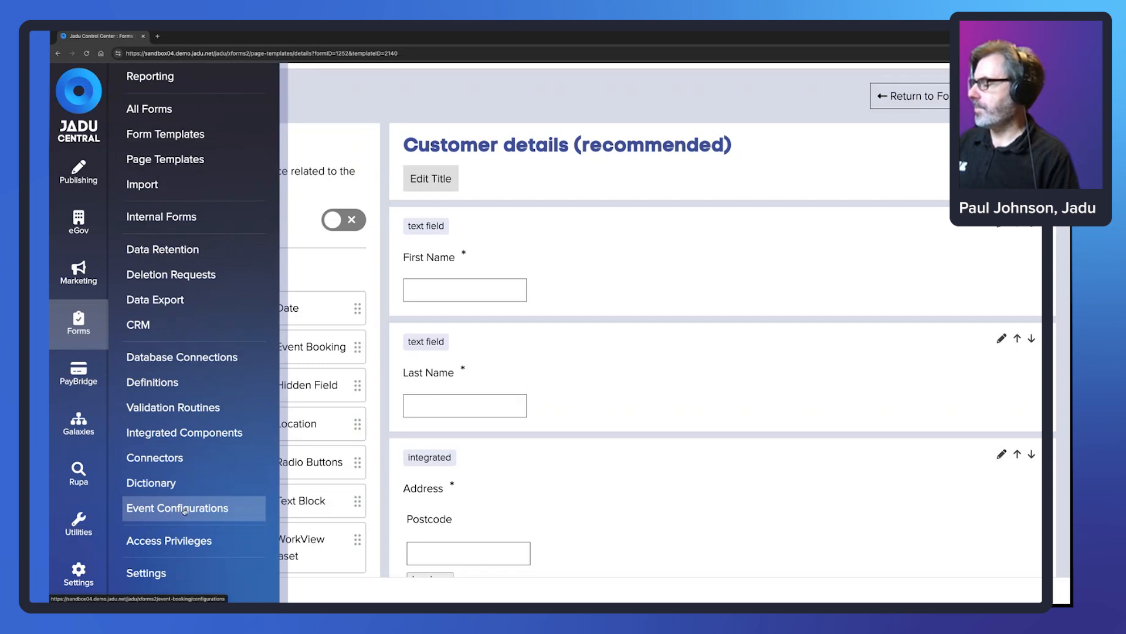
- Create a new event configuration from Event Configurations and enable its Slots option
{"action": "left_click", "coordinate": [184, 510]}
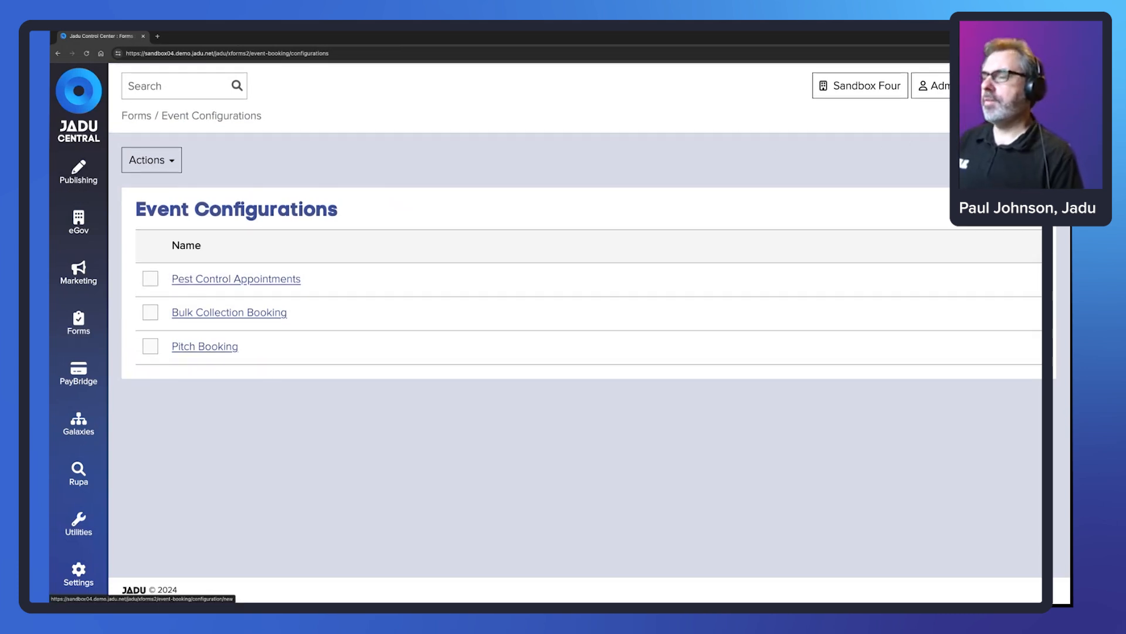
{"action": "left_click", "coordinate": [997, 160]}
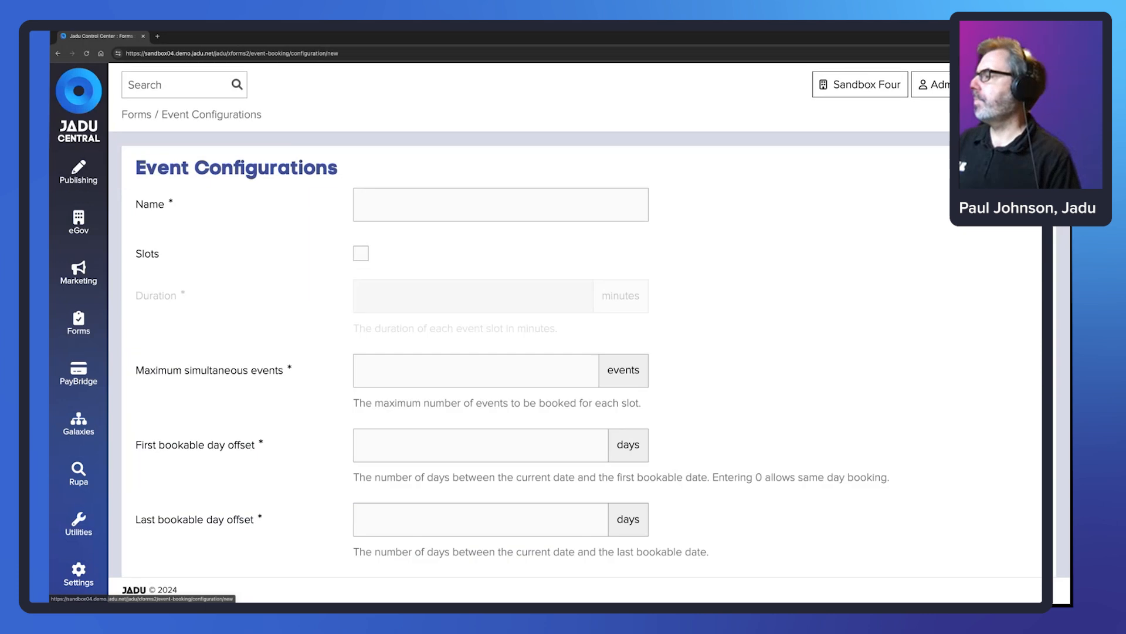
{"action": "scroll", "coordinate": [347, 206], "scroll_direction": "down", "scroll_amount": 1}
{"action": "left_click", "coordinate": [373, 163]}
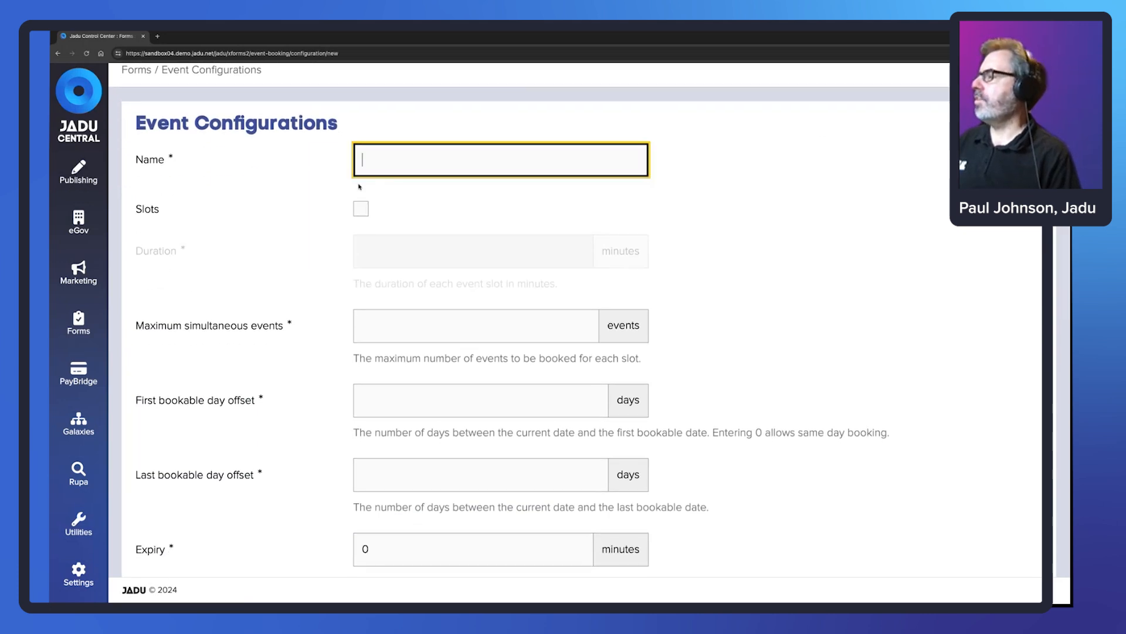
{"action": "scroll", "coordinate": [220, 228], "scroll_direction": "down", "scroll_amount": 1}
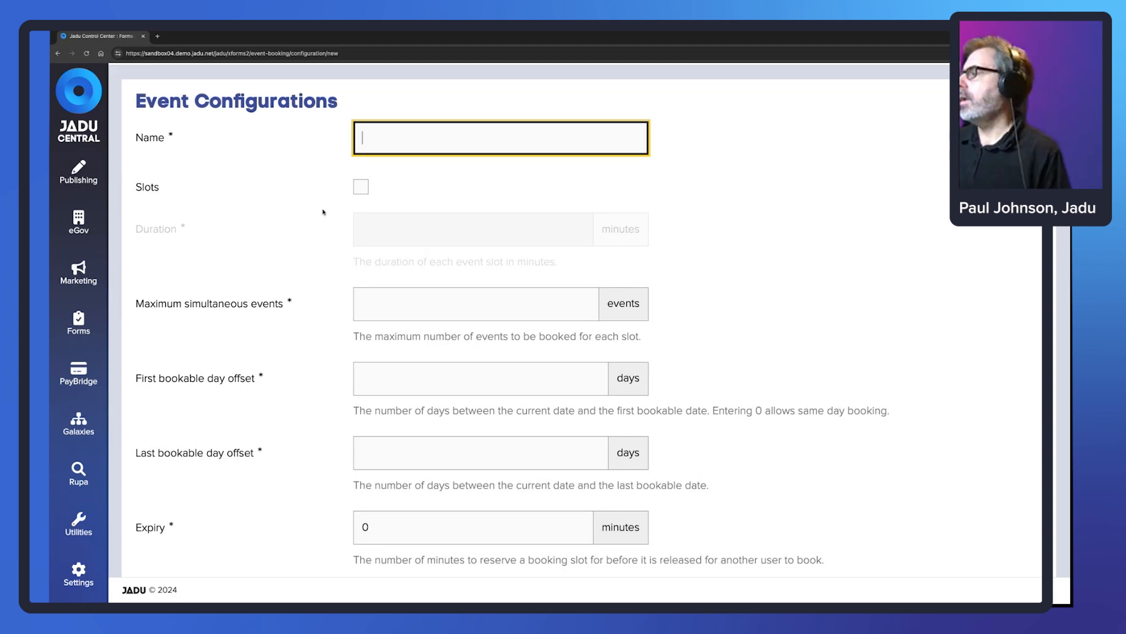
{"action": "left_click", "coordinate": [361, 188]}
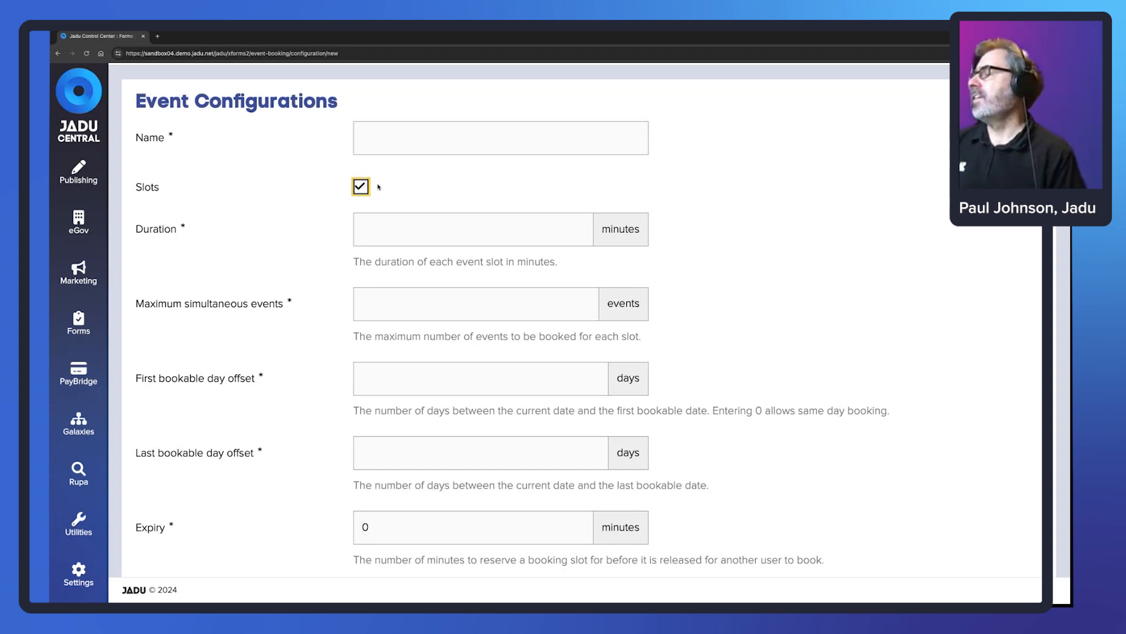
- Try the Duration field, turn Slots back off and select Maximum simultaneous events
{"action": "left_click", "coordinate": [379, 224]}
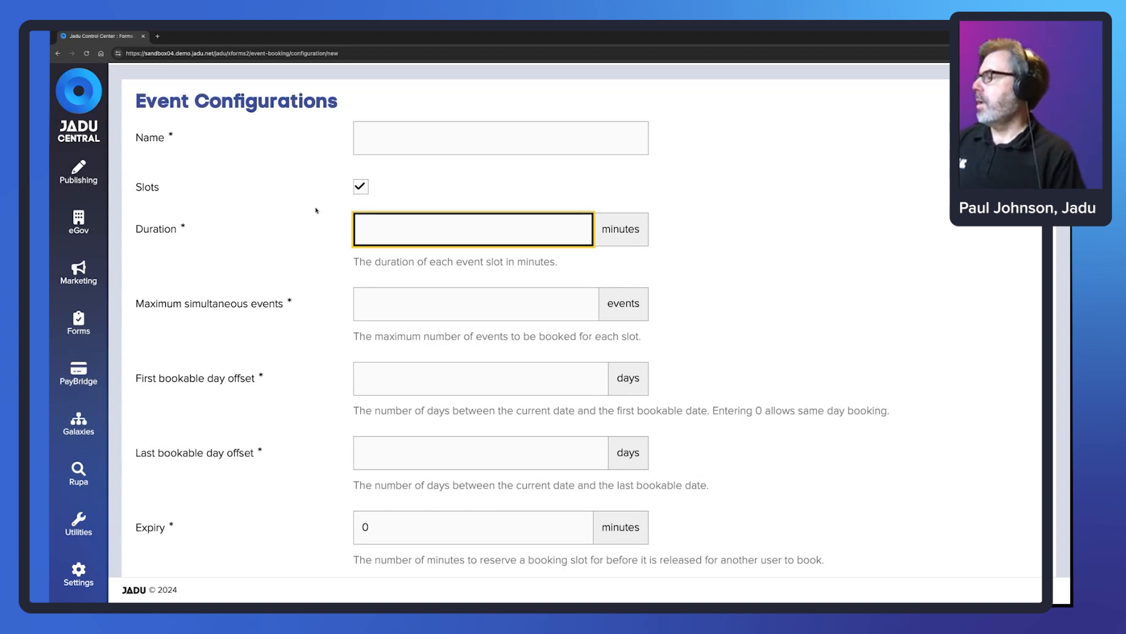
{"action": "scroll", "coordinate": [290, 305], "scroll_direction": "down", "scroll_amount": 1}
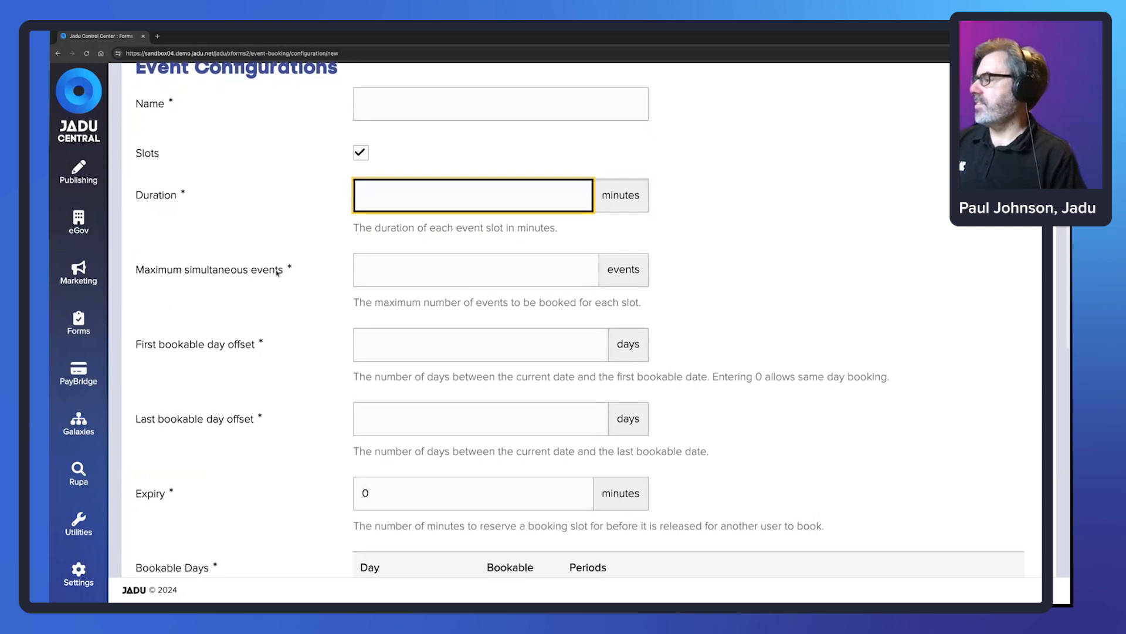
{"action": "left_click", "coordinate": [361, 155]}
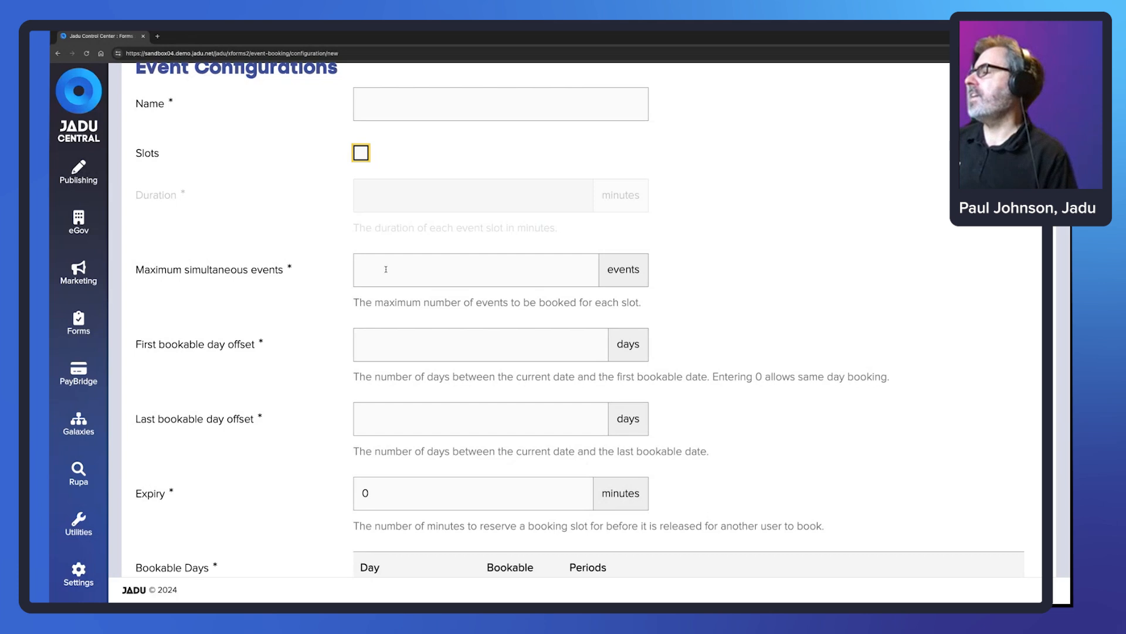
{"action": "scroll", "coordinate": [245, 265], "scroll_direction": "down", "scroll_amount": 1}
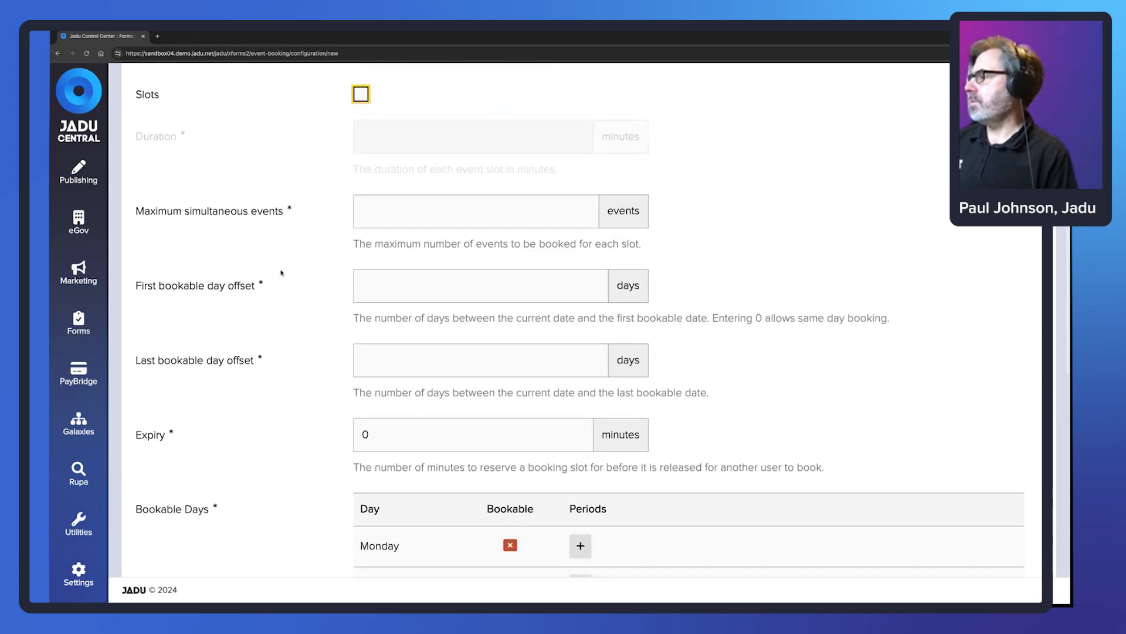
{"action": "left_click_drag", "start_coordinate": [285, 210], "coordinate": [137, 211]}
{"action": "left_click", "coordinate": [367, 201]}
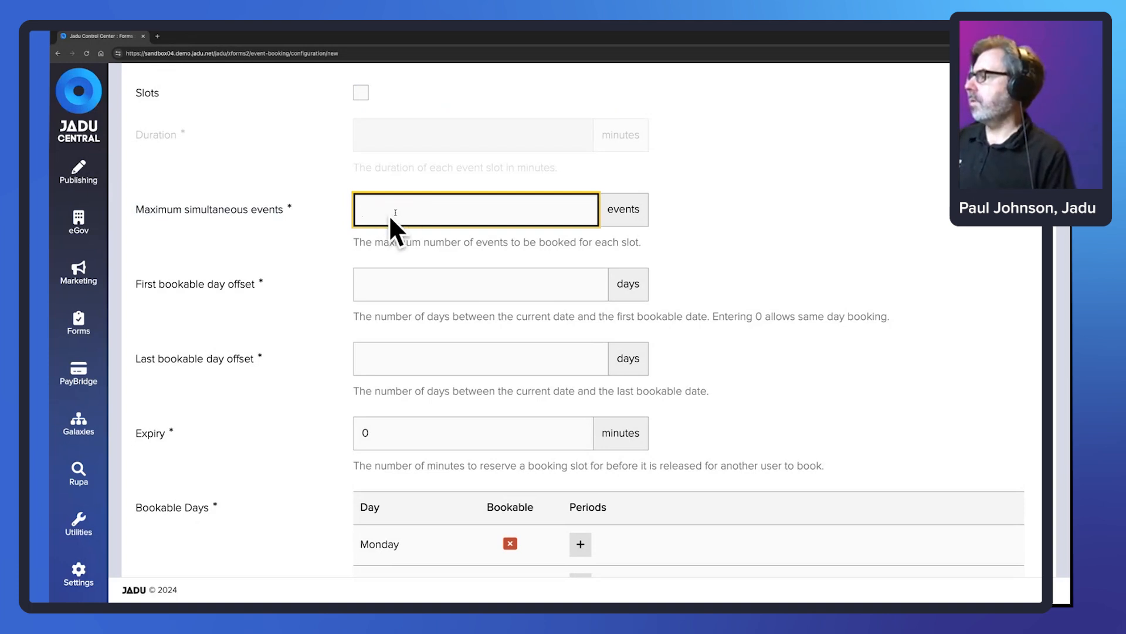
- Cancel the unsaved new configuration and go back to the Event Configurations list
{"action": "scroll", "coordinate": [317, 220], "scroll_direction": "down", "scroll_amount": 1}
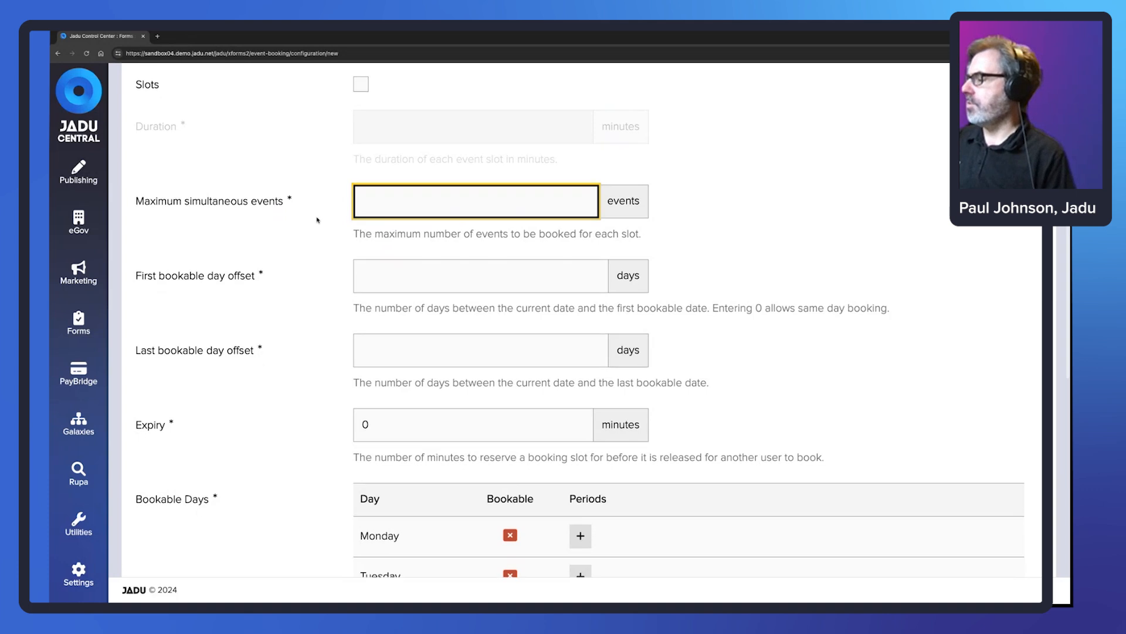
{"action": "scroll", "coordinate": [317, 220], "scroll_direction": "down", "scroll_amount": 2}
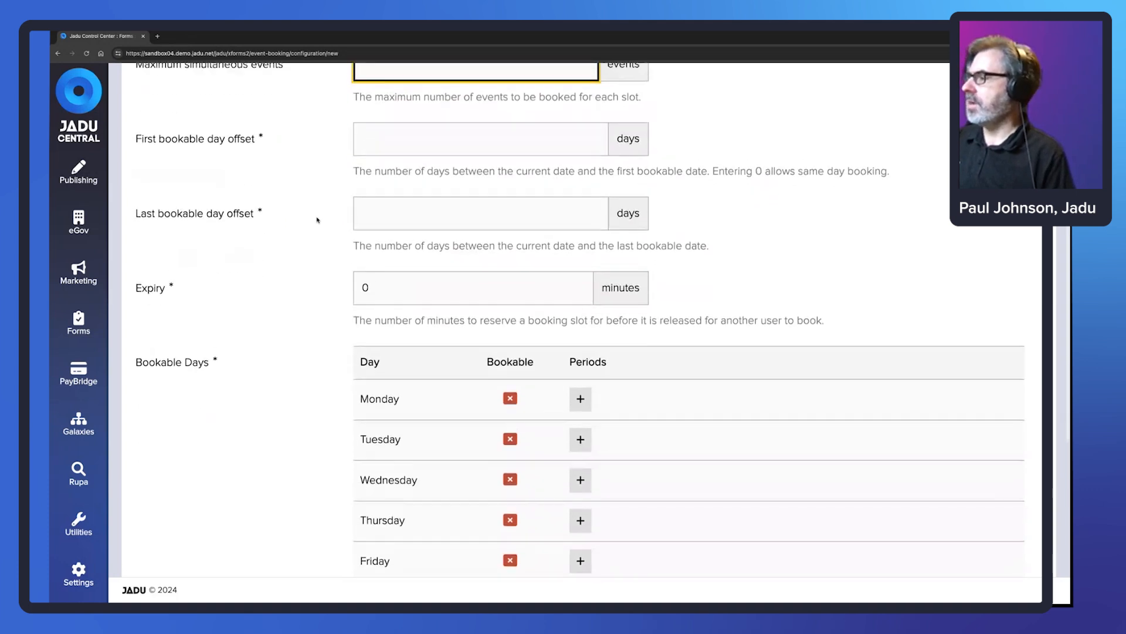
{"action": "scroll", "coordinate": [316, 219], "scroll_direction": "up", "scroll_amount": 1}
{"action": "scroll", "coordinate": [316, 219], "scroll_direction": "up", "scroll_amount": 4}
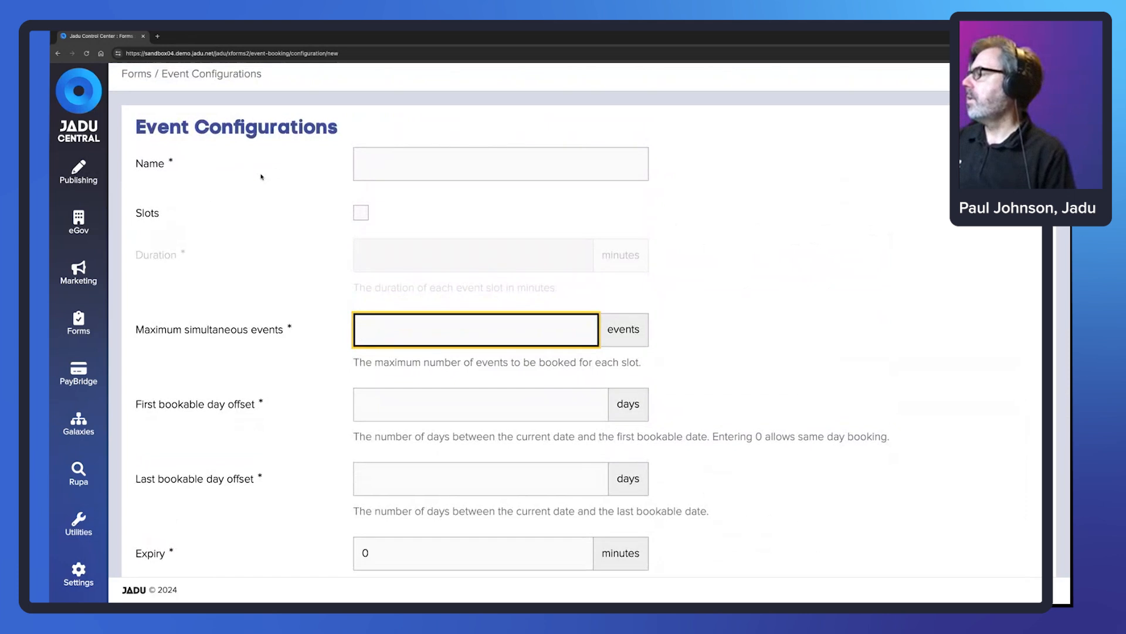
{"action": "left_click", "coordinate": [78, 323]}
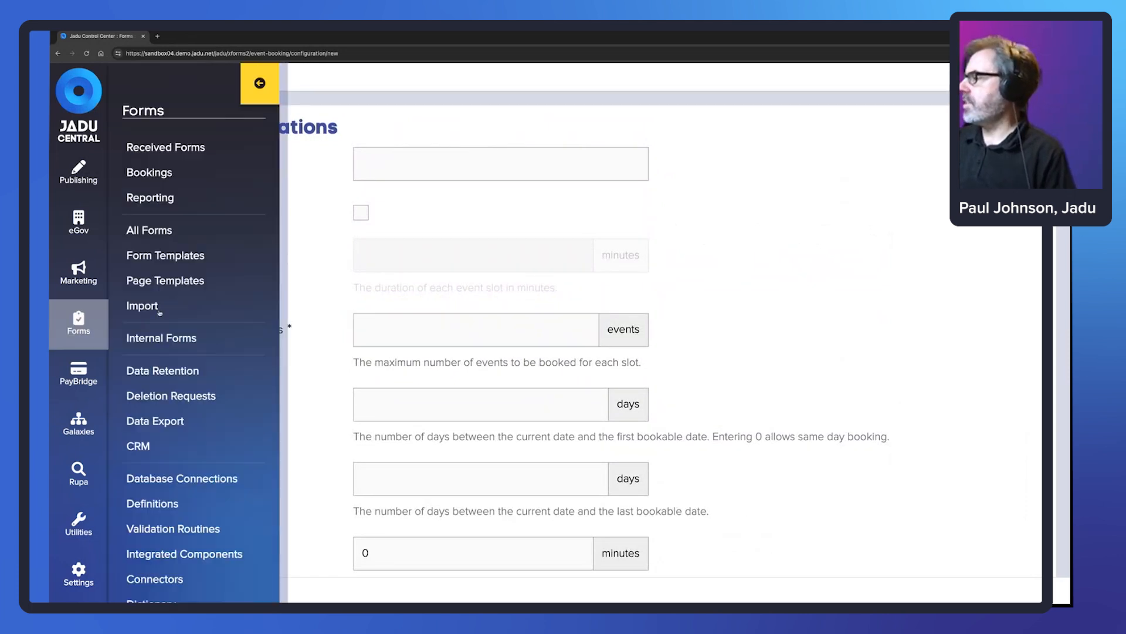
{"action": "left_click", "coordinate": [321, 255]}
{"action": "scroll", "coordinate": [296, 262], "scroll_direction": "down", "scroll_amount": 2}
{"action": "scroll", "coordinate": [295, 258], "scroll_direction": "down", "scroll_amount": 9}
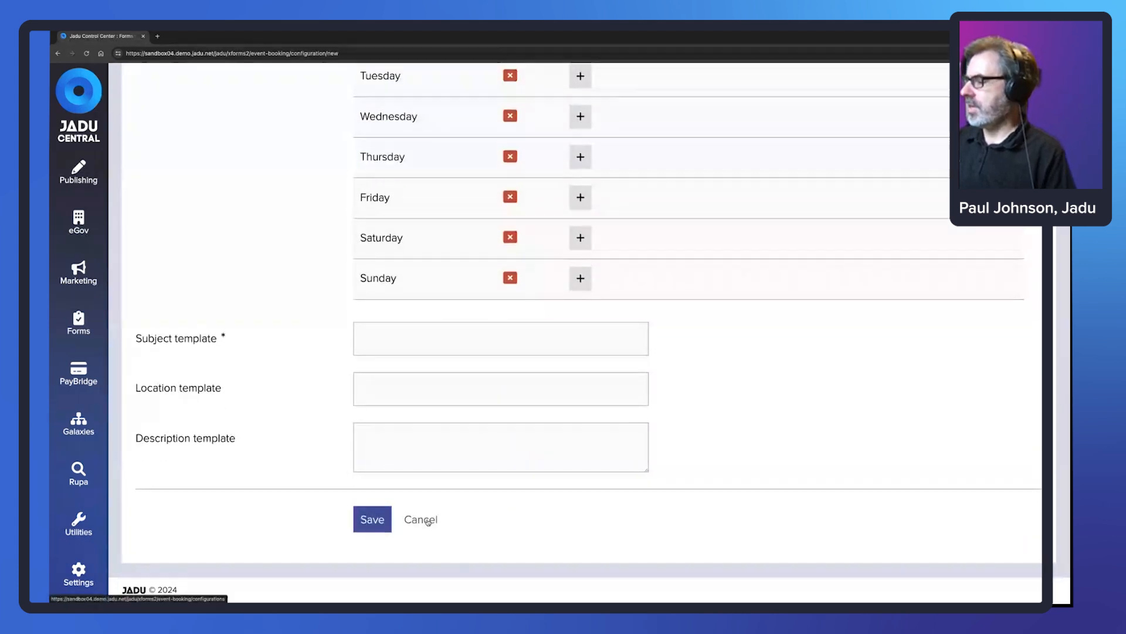
{"action": "left_click", "coordinate": [432, 517]}
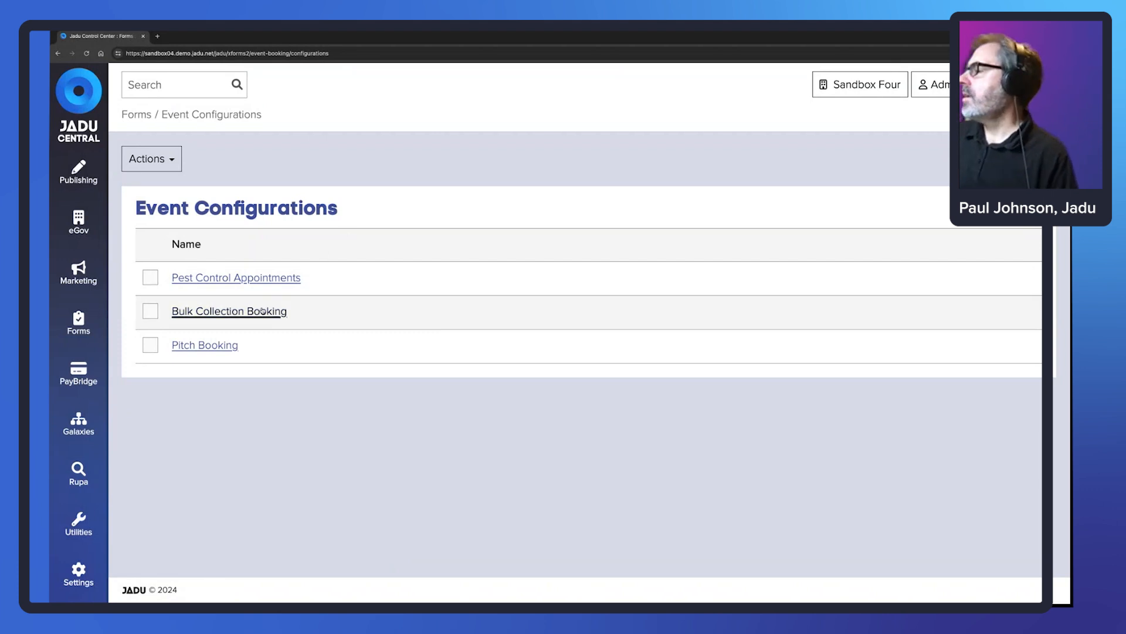
- Open Bulk Collection Booking and confirm Maximum simultaneous events stays at 10
{"action": "left_click", "coordinate": [221, 315]}
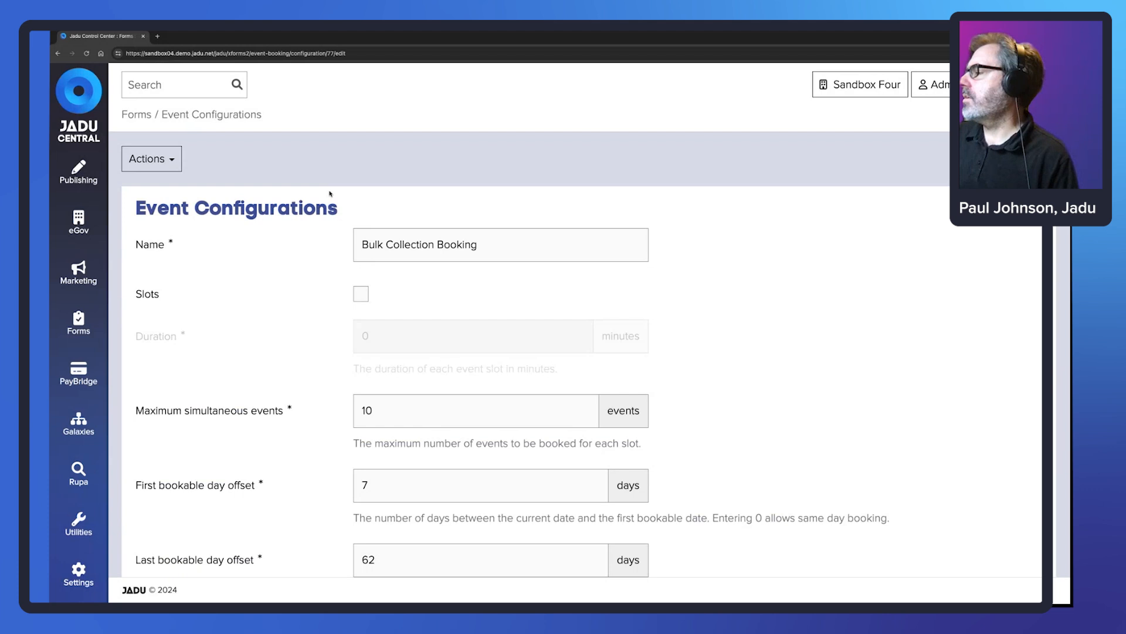
{"action": "scroll", "coordinate": [330, 193], "scroll_direction": "down", "scroll_amount": 2}
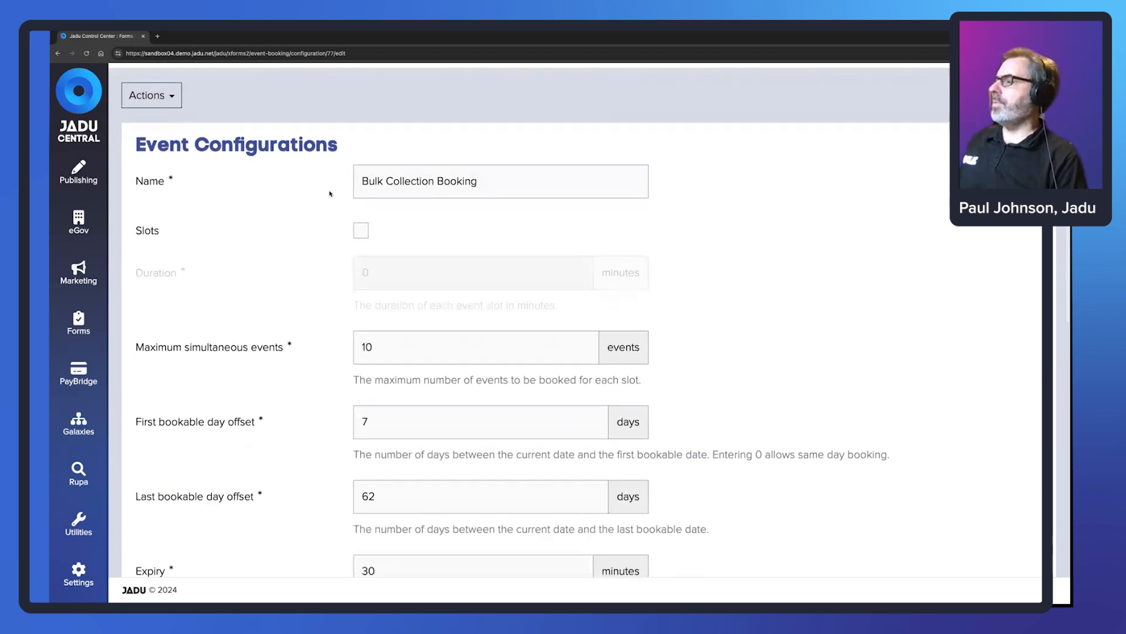
{"action": "scroll", "coordinate": [313, 167], "scroll_direction": "down", "scroll_amount": 1}
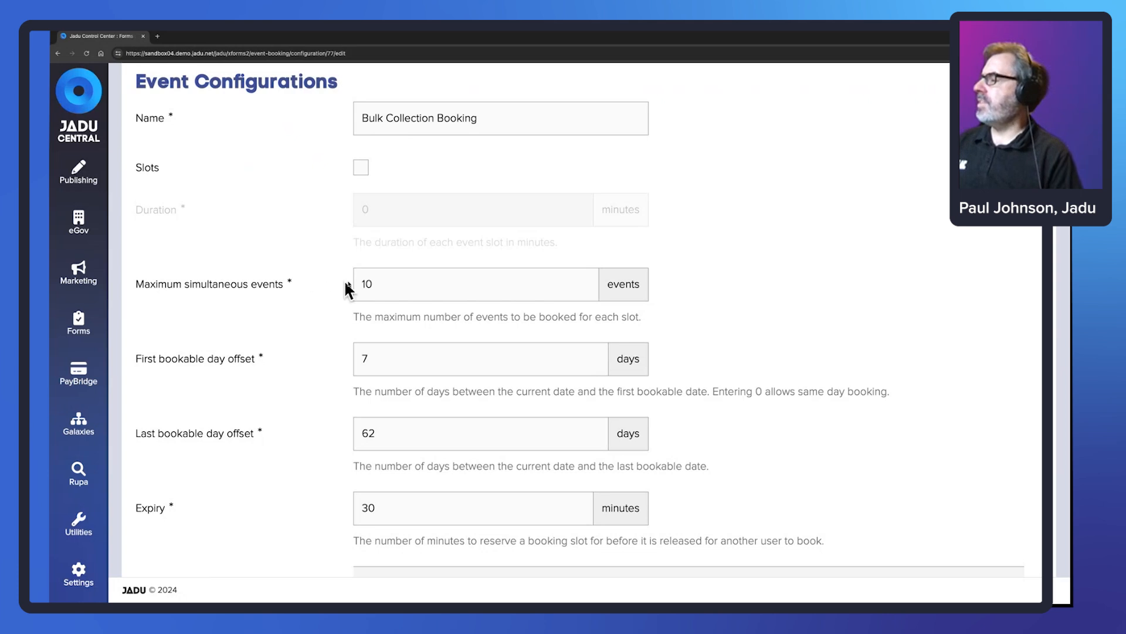
{"action": "left_click", "coordinate": [370, 284]}
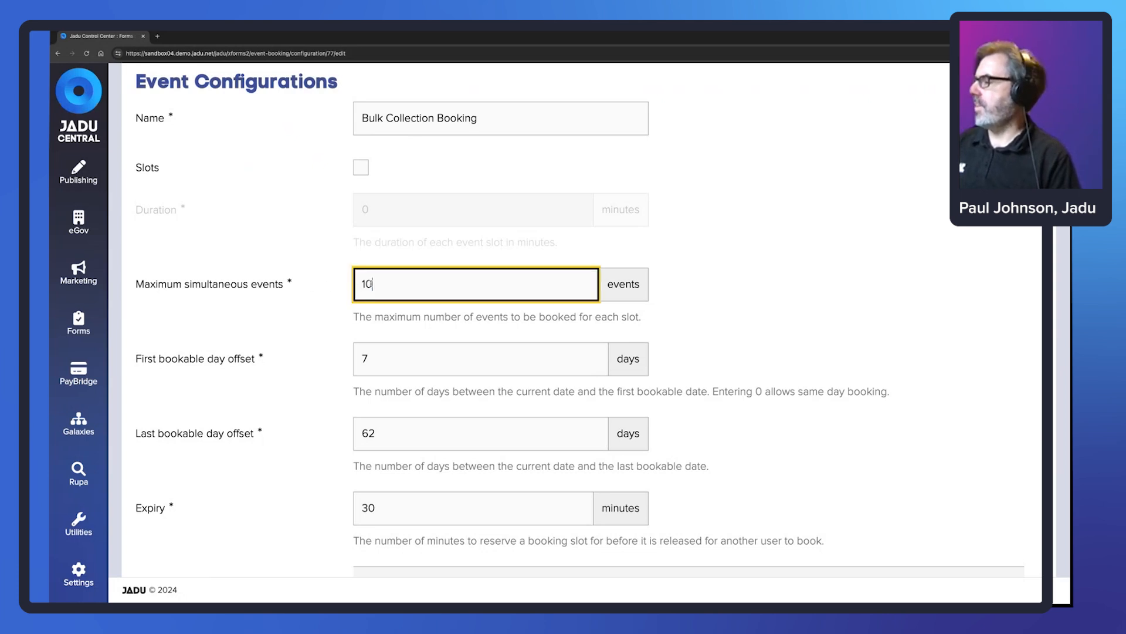
{"action": "left_click_drag", "start_coordinate": [370, 284], "coordinate": [360, 283]}
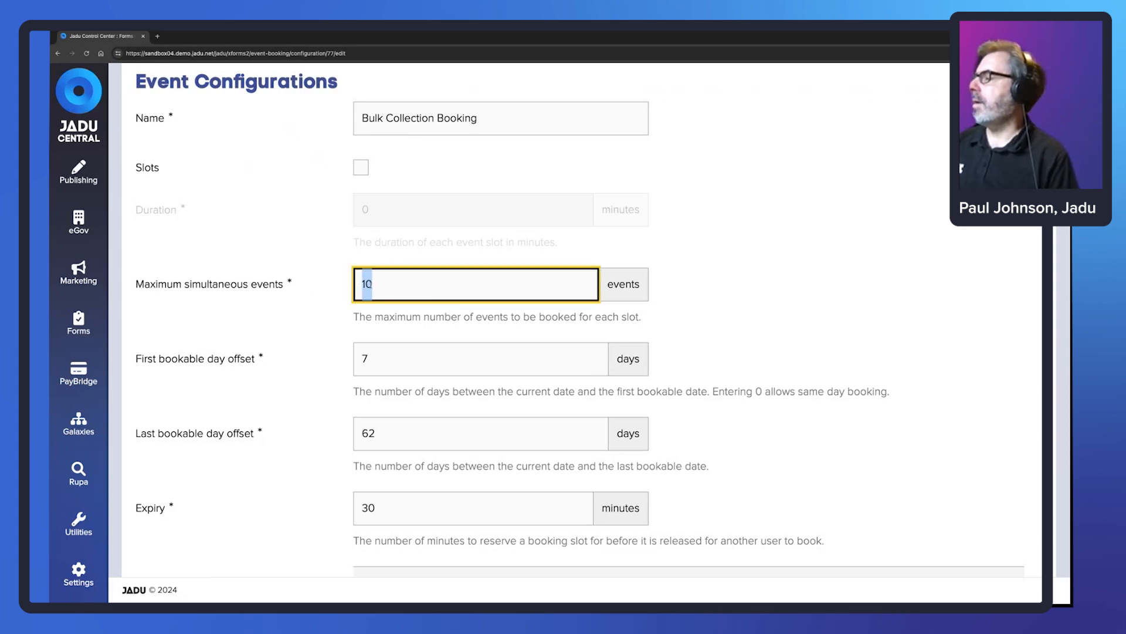
{"action": "left_click", "coordinate": [295, 269]}
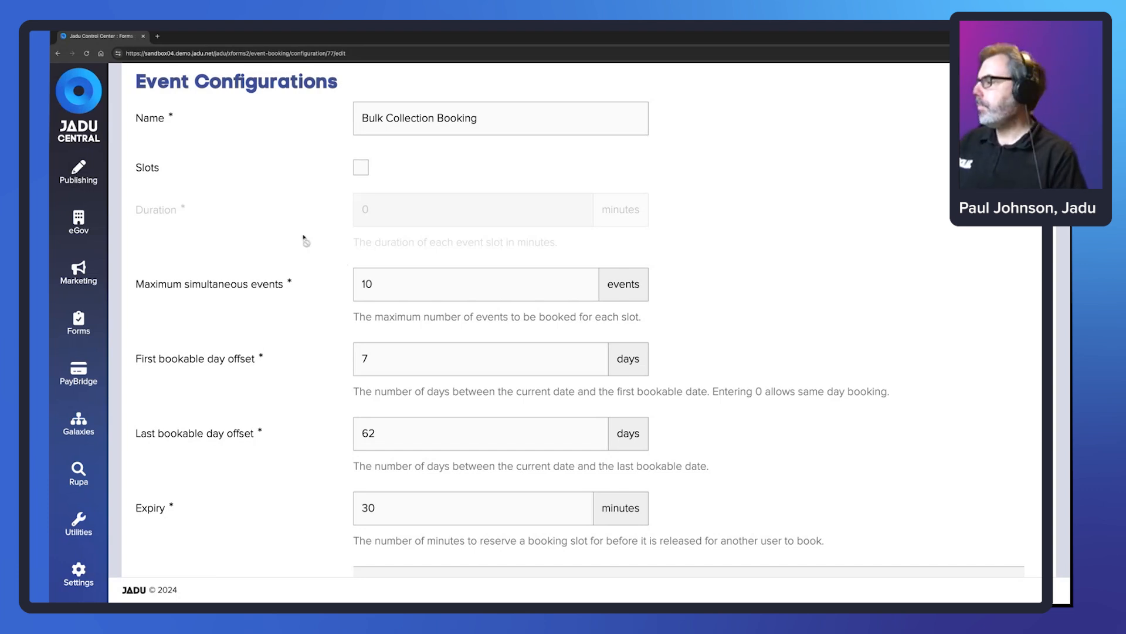
- Keep the first bookable day offset at 7 and change the last offset from 62 to 28
{"action": "scroll", "coordinate": [304, 238], "scroll_direction": "down", "scroll_amount": 2}
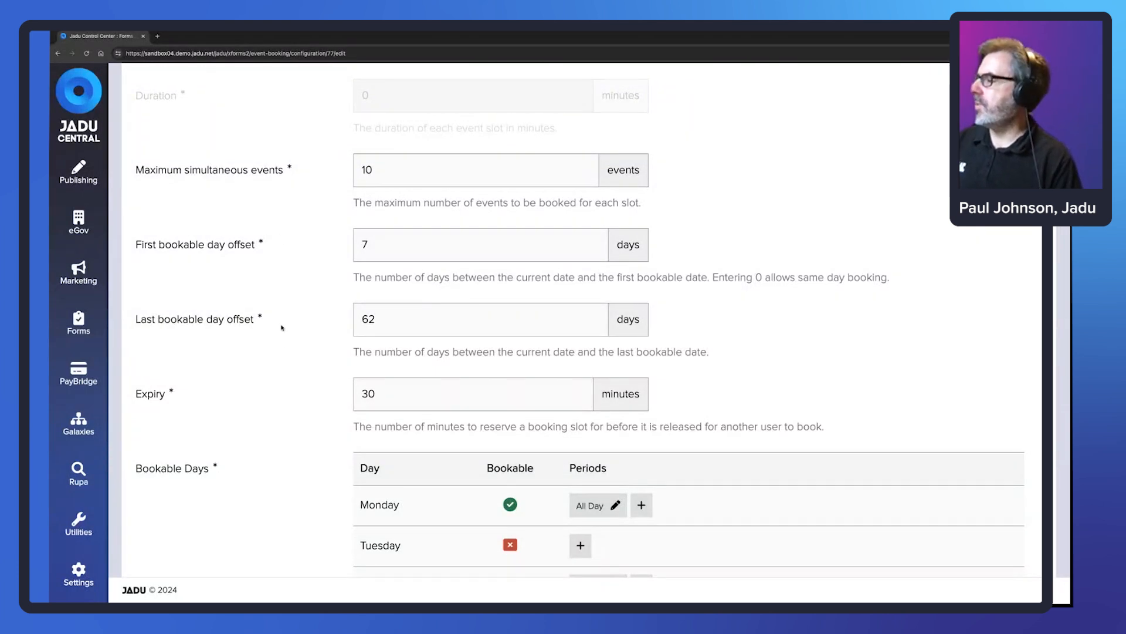
{"action": "left_click", "coordinate": [367, 244]}
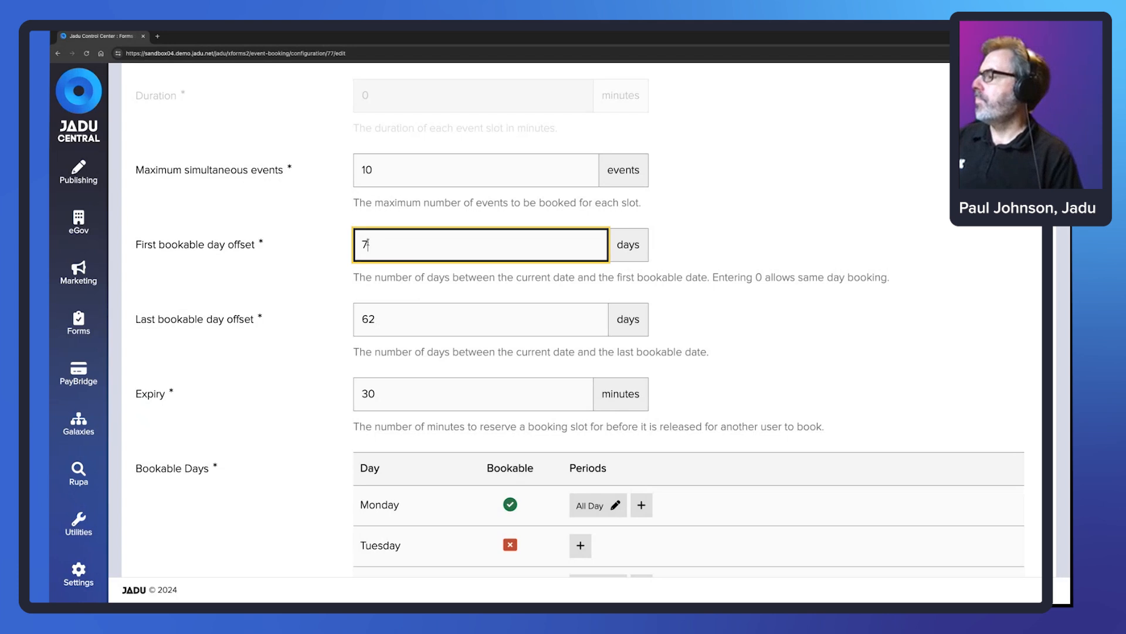
{"action": "left_click_drag", "start_coordinate": [367, 244], "coordinate": [337, 251]}
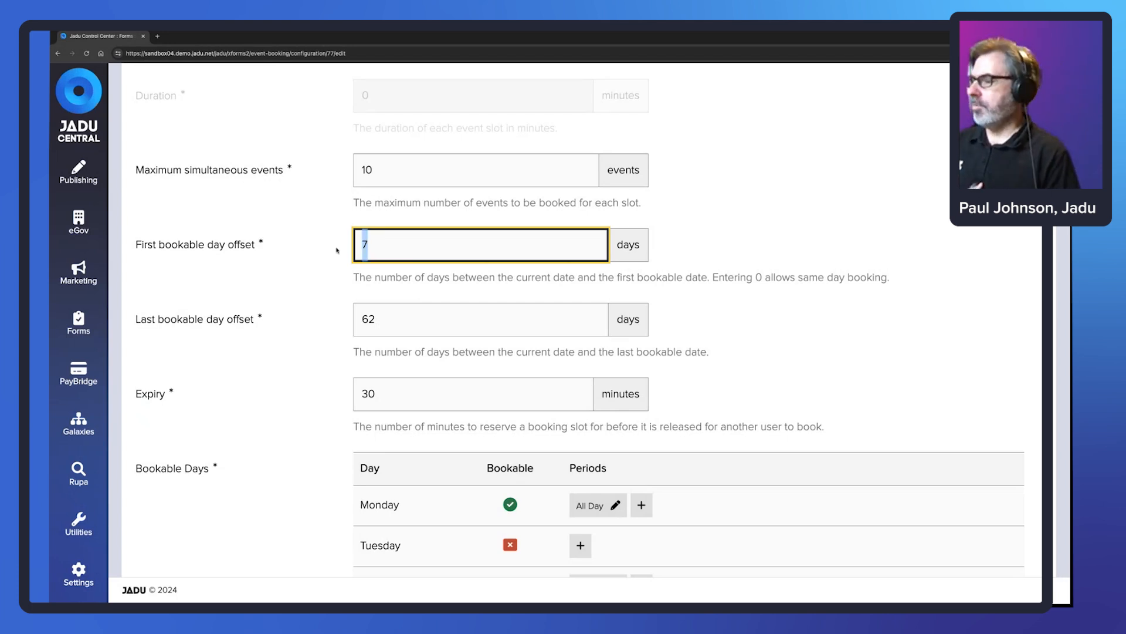
{"action": "type", "text": "0"}
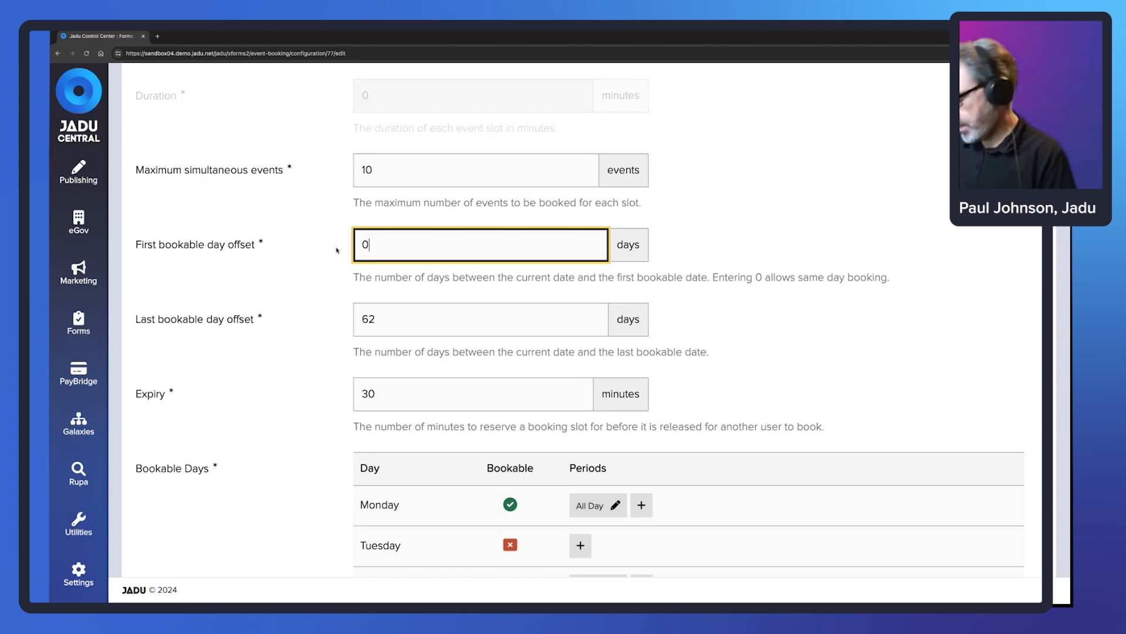
{"action": "key", "text": "BackSpace"}
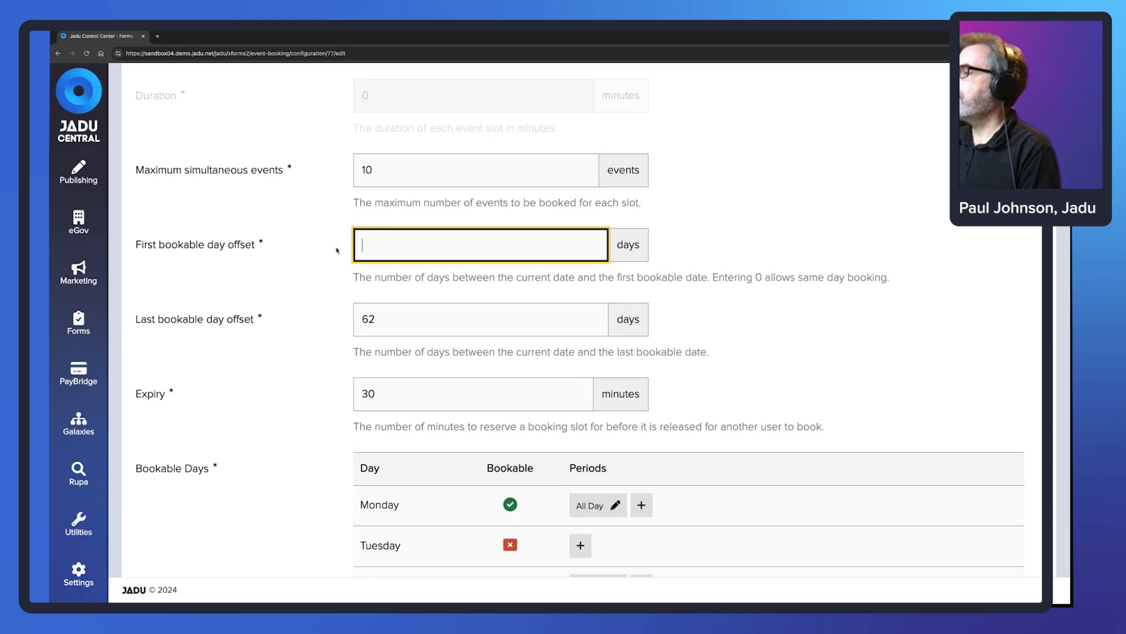
{"action": "type", "text": "7"}
{"action": "scroll", "coordinate": [276, 301], "scroll_direction": "down", "scroll_amount": 1}
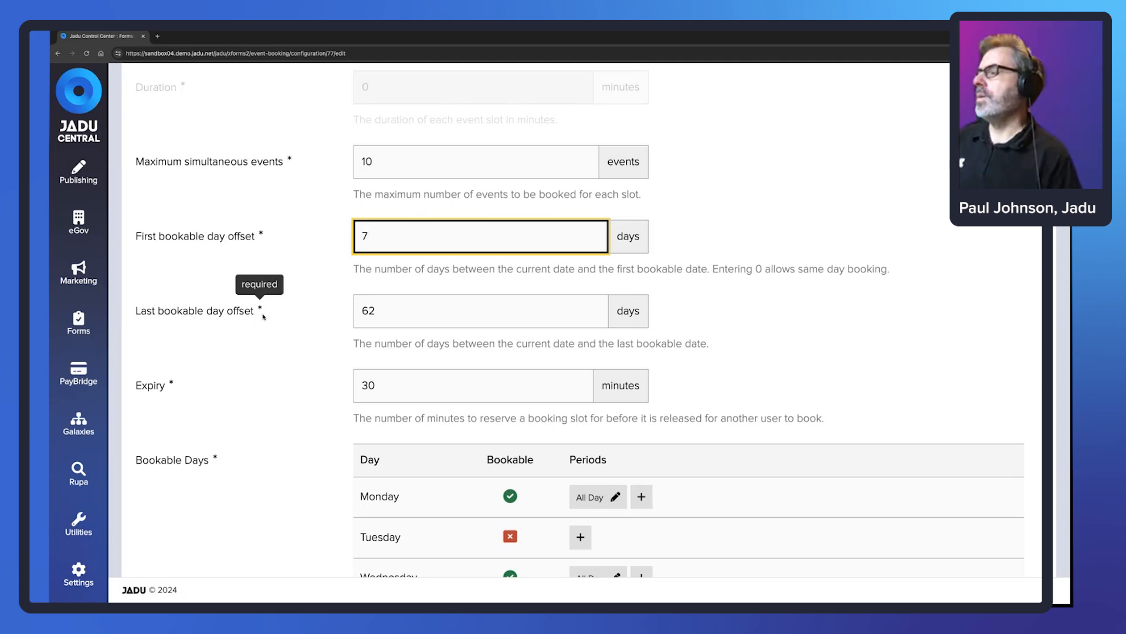
{"action": "scroll", "coordinate": [270, 314], "scroll_direction": "down", "scroll_amount": 1}
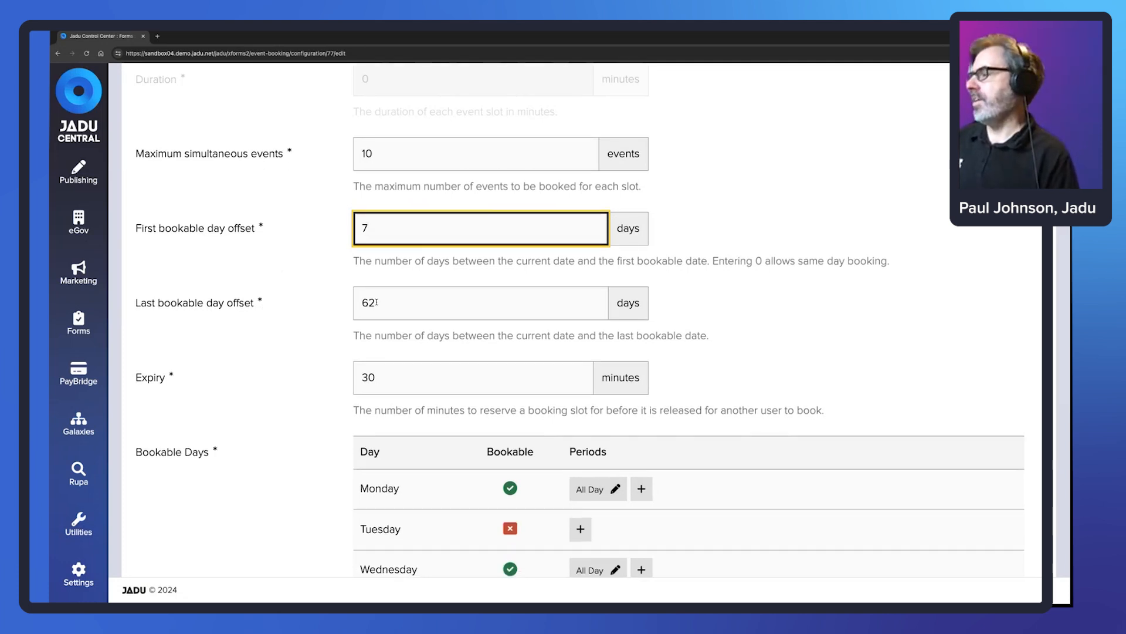
{"action": "left_click_drag", "start_coordinate": [377, 303], "coordinate": [362, 302]}
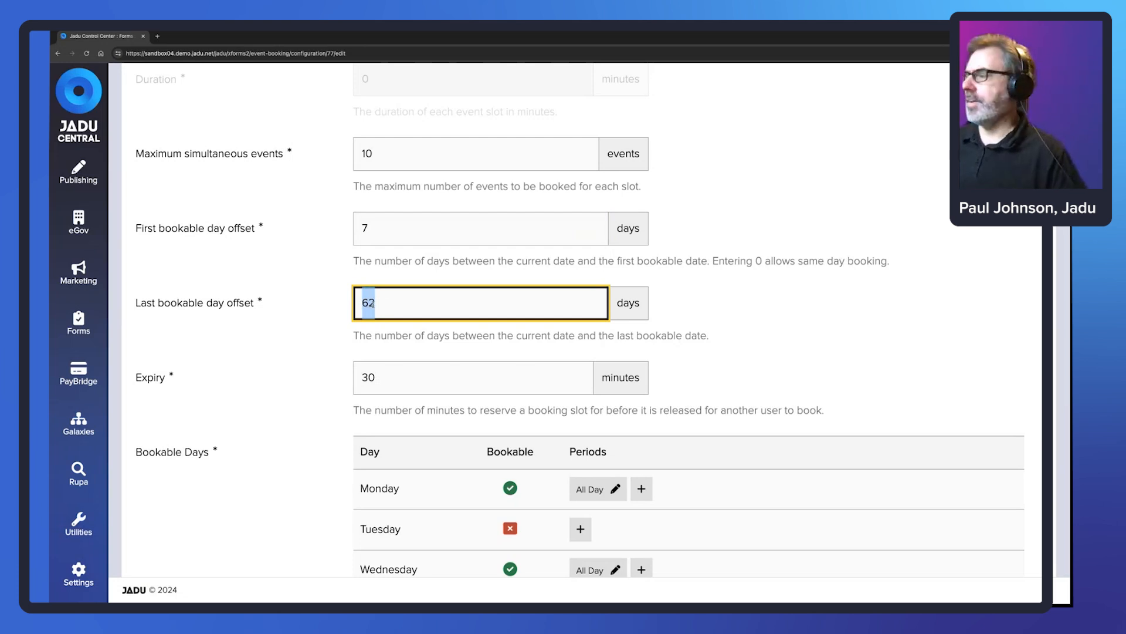
{"action": "type", "text": "28"}
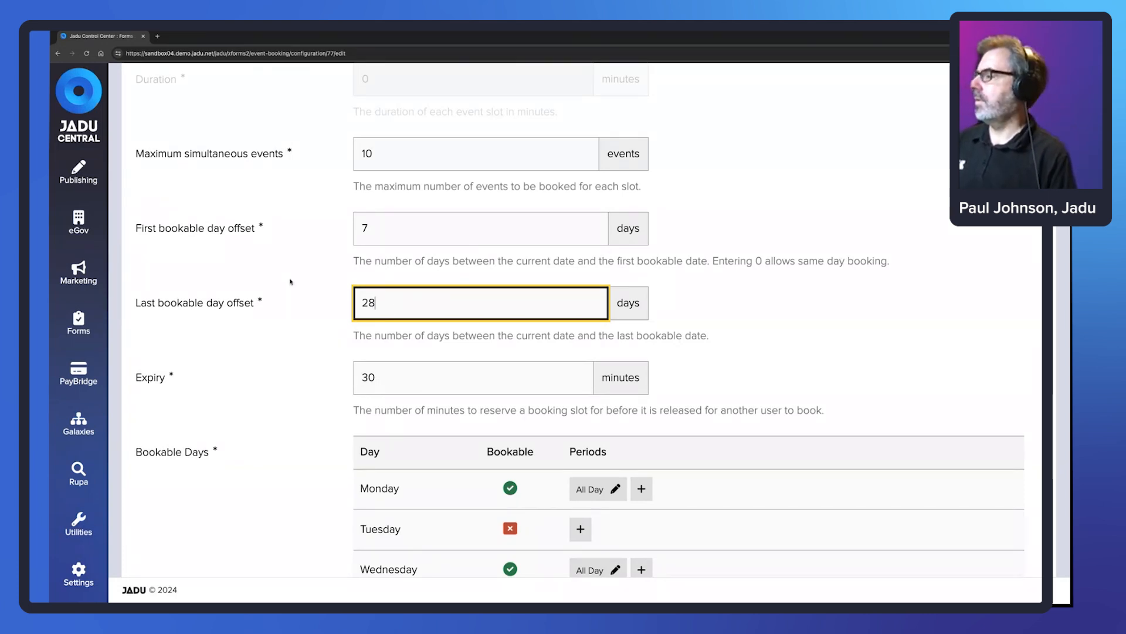
- Review the Expiry setting, leaving it unchanged at 30 minutes
{"action": "scroll", "coordinate": [288, 278], "scroll_direction": "down", "scroll_amount": 2}
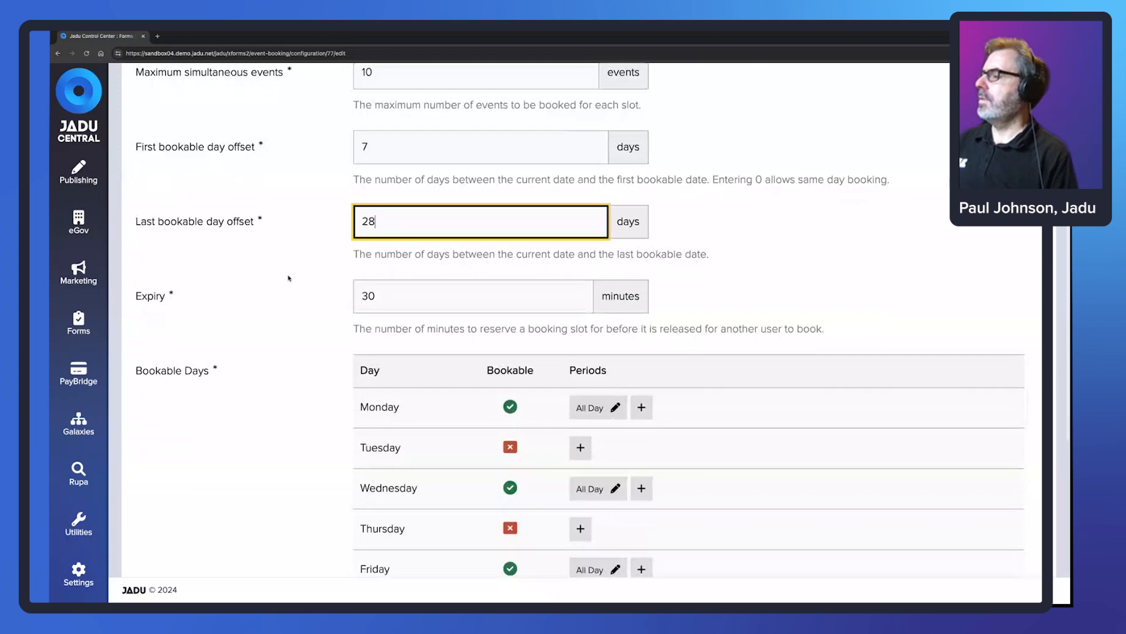
{"action": "left_click_drag", "start_coordinate": [136, 265], "coordinate": [165, 266]}
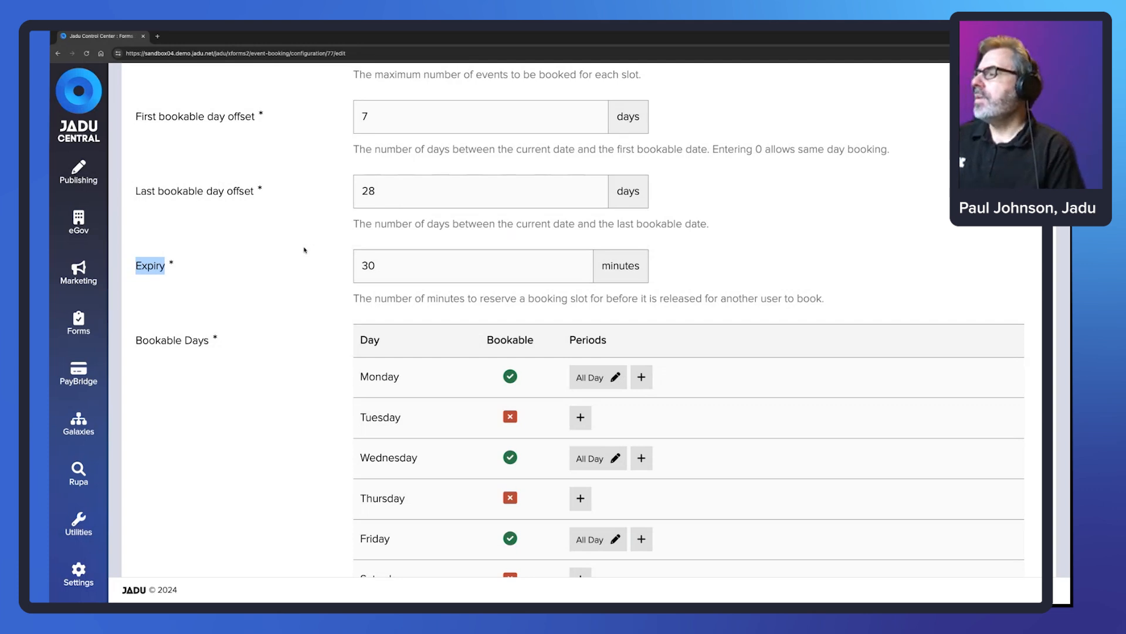
{"action": "left_click", "coordinate": [375, 265]}
{"action": "left_click_drag", "start_coordinate": [375, 265], "coordinate": [359, 266]}
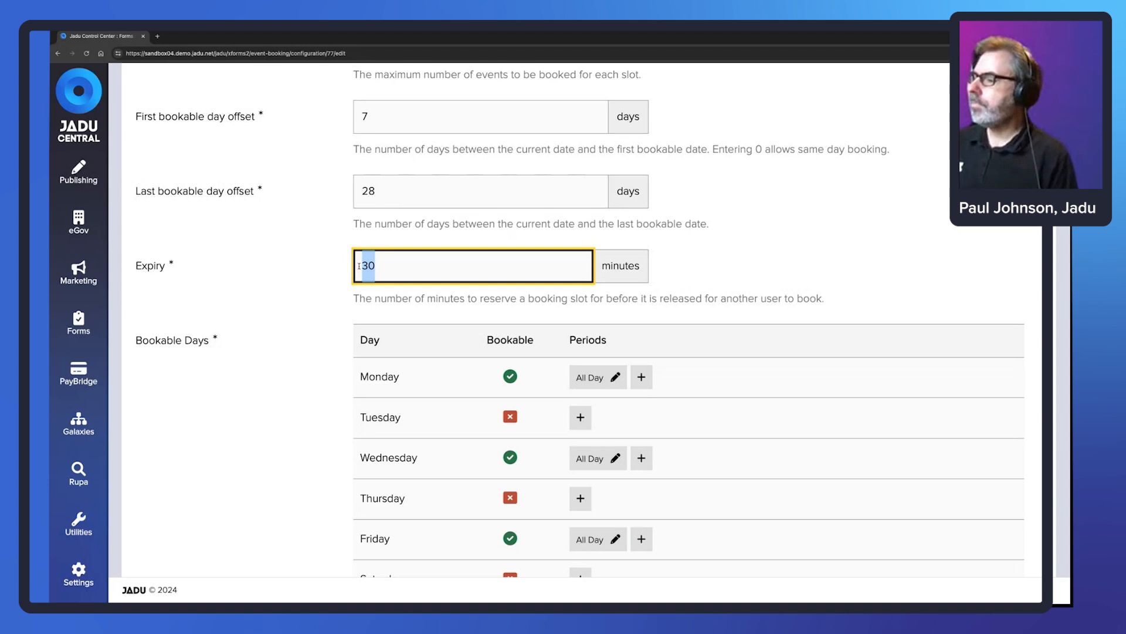
{"action": "scroll", "coordinate": [359, 265], "scroll_direction": "down", "scroll_amount": 2}
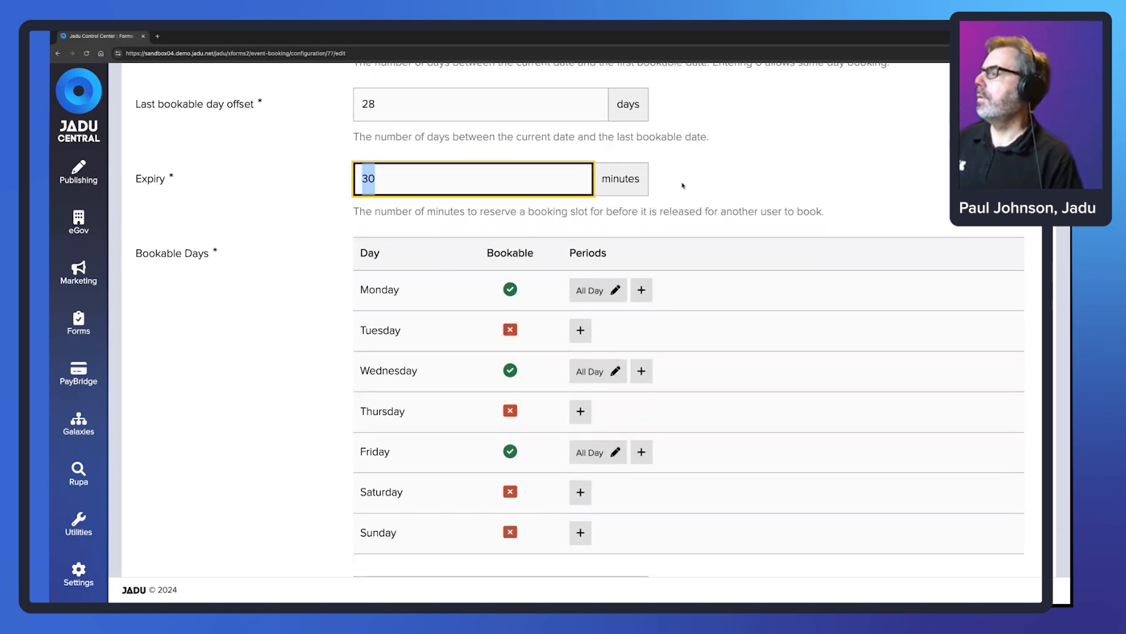
{"action": "left_click", "coordinate": [411, 233]}
{"action": "scroll", "coordinate": [270, 252], "scroll_direction": "down", "scroll_amount": 1}
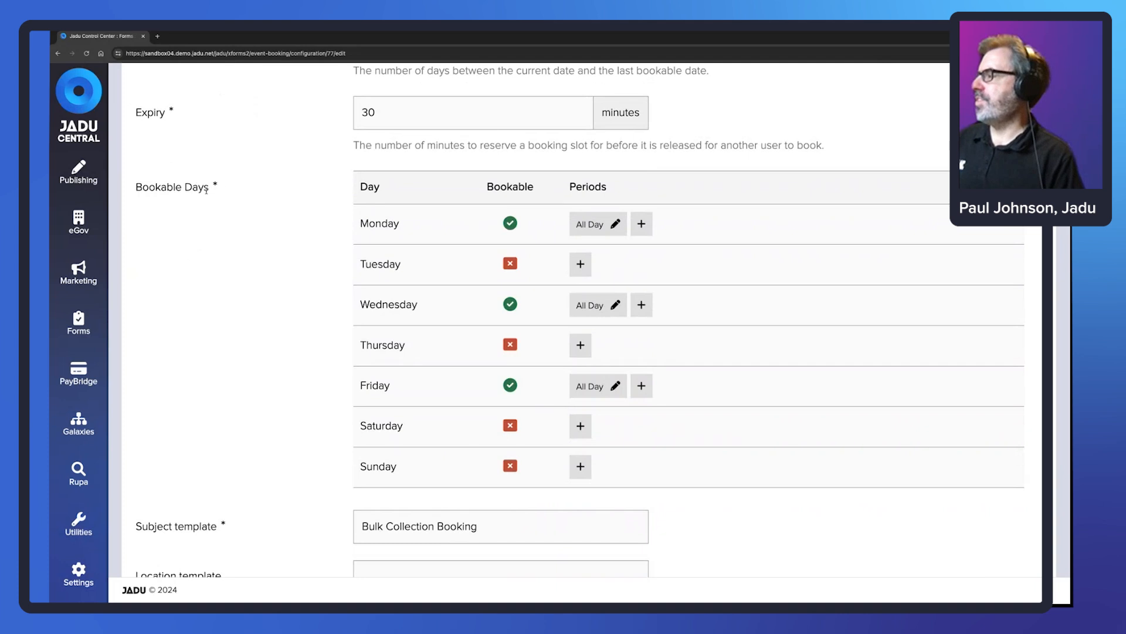
{"action": "mouse_move", "coordinate": [214, 186]}
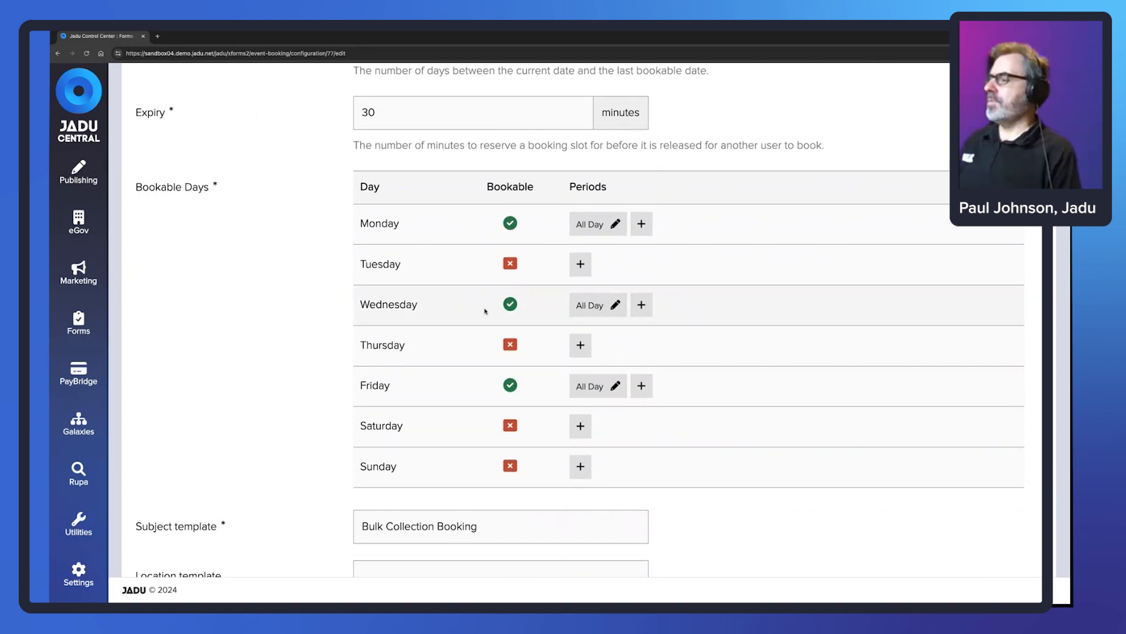
{"action": "mouse_move", "coordinate": [509, 221]}
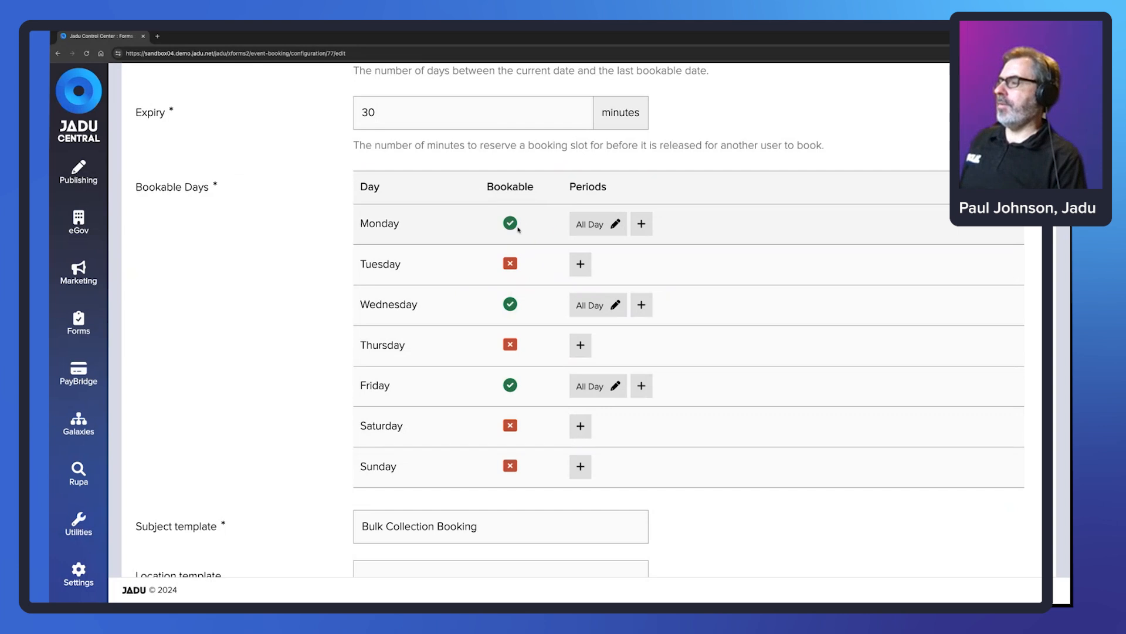
{"action": "scroll", "coordinate": [447, 329], "scroll_direction": "down", "scroll_amount": 1}
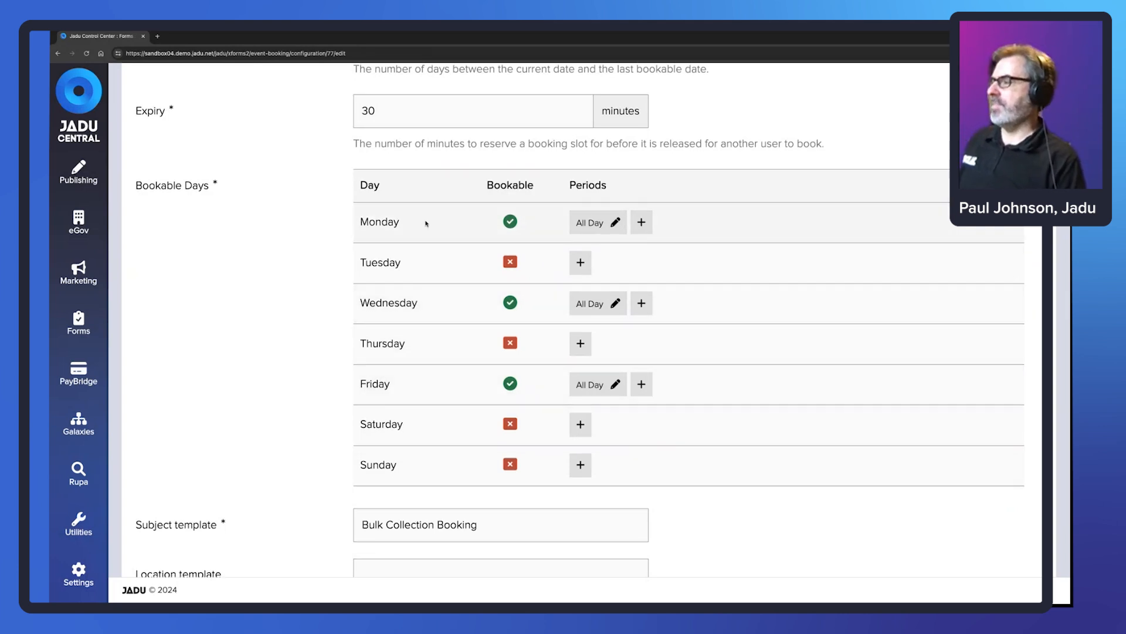
{"action": "scroll", "coordinate": [426, 223], "scroll_direction": "up", "scroll_amount": 1}
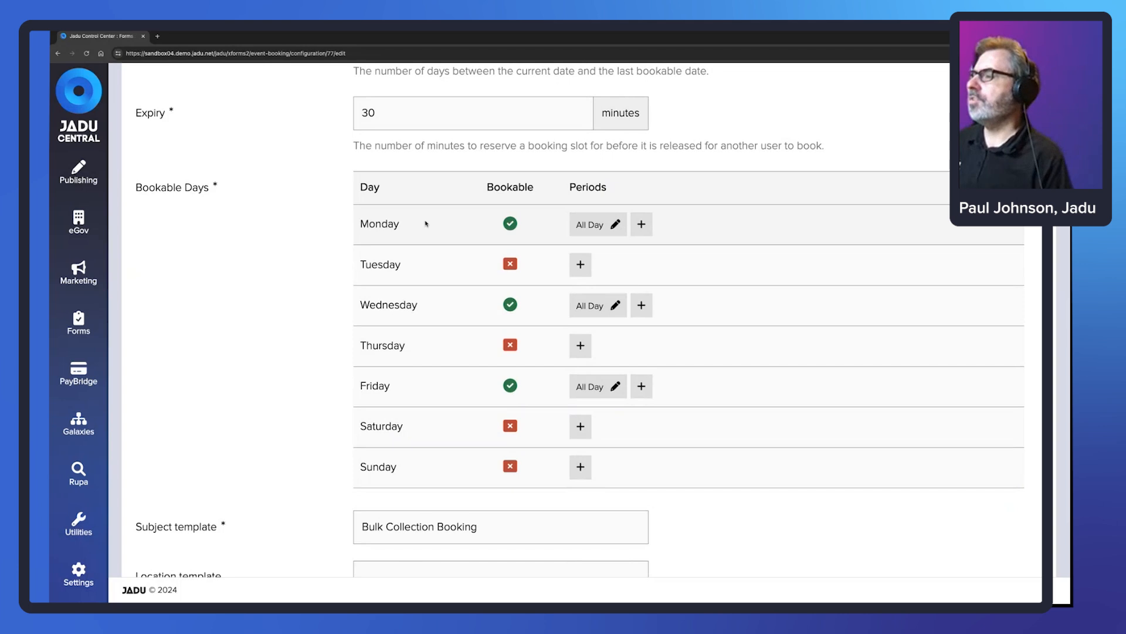
{"action": "left_click", "coordinate": [591, 226]}
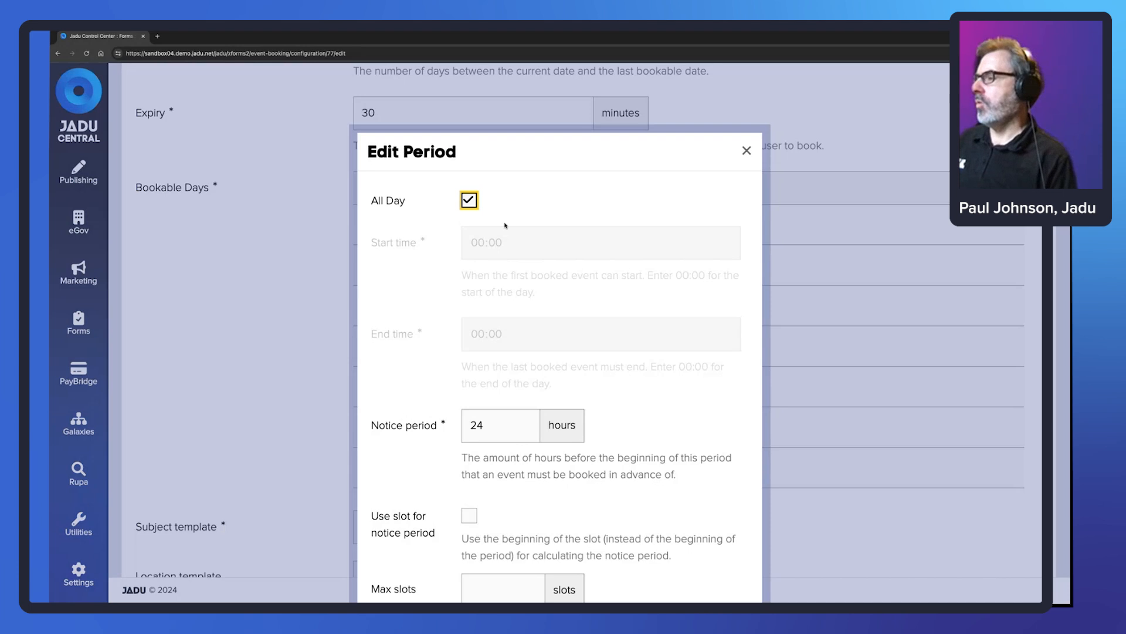
{"action": "scroll", "coordinate": [534, 244], "scroll_direction": "down", "scroll_amount": 2}
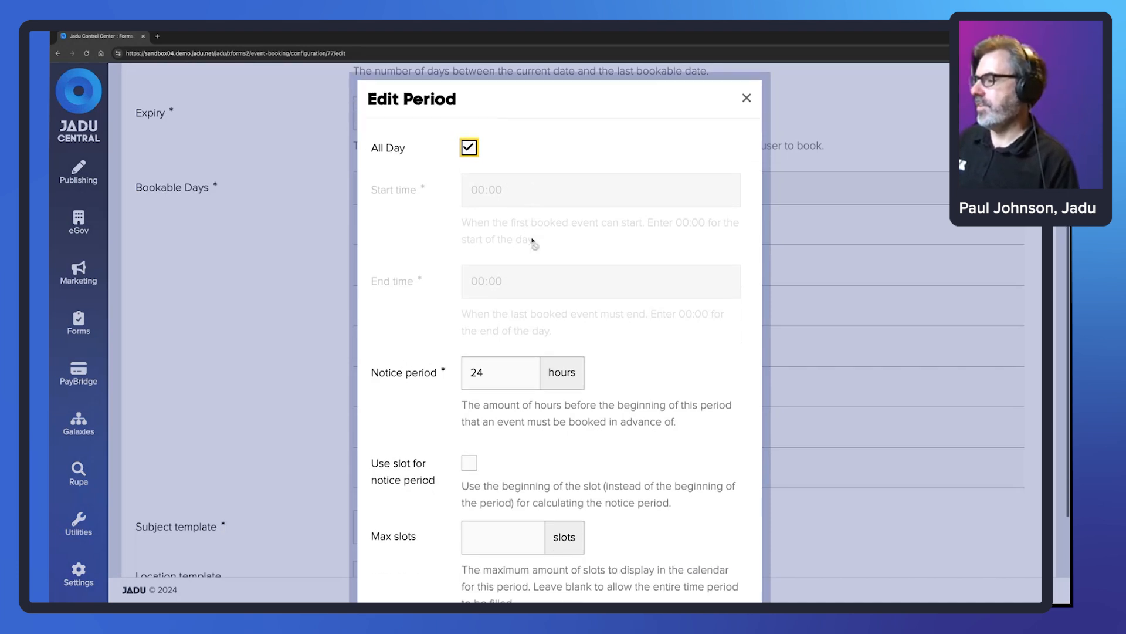
{"action": "scroll", "coordinate": [534, 243], "scroll_direction": "down", "scroll_amount": 4}
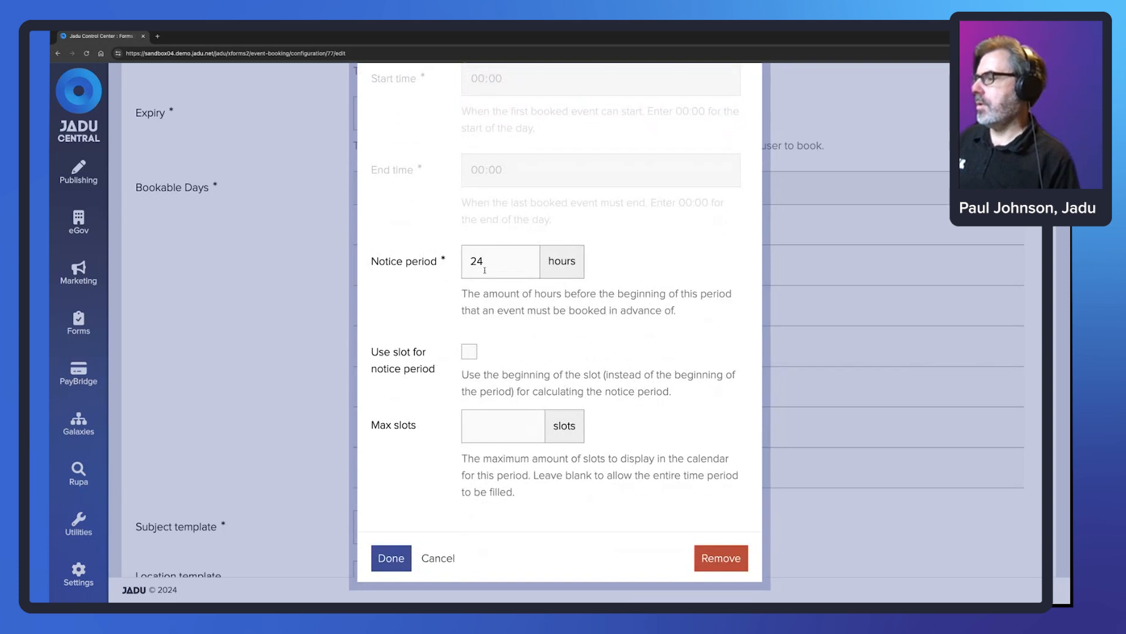
{"action": "left_click_drag", "start_coordinate": [484, 270], "coordinate": [471, 263]}
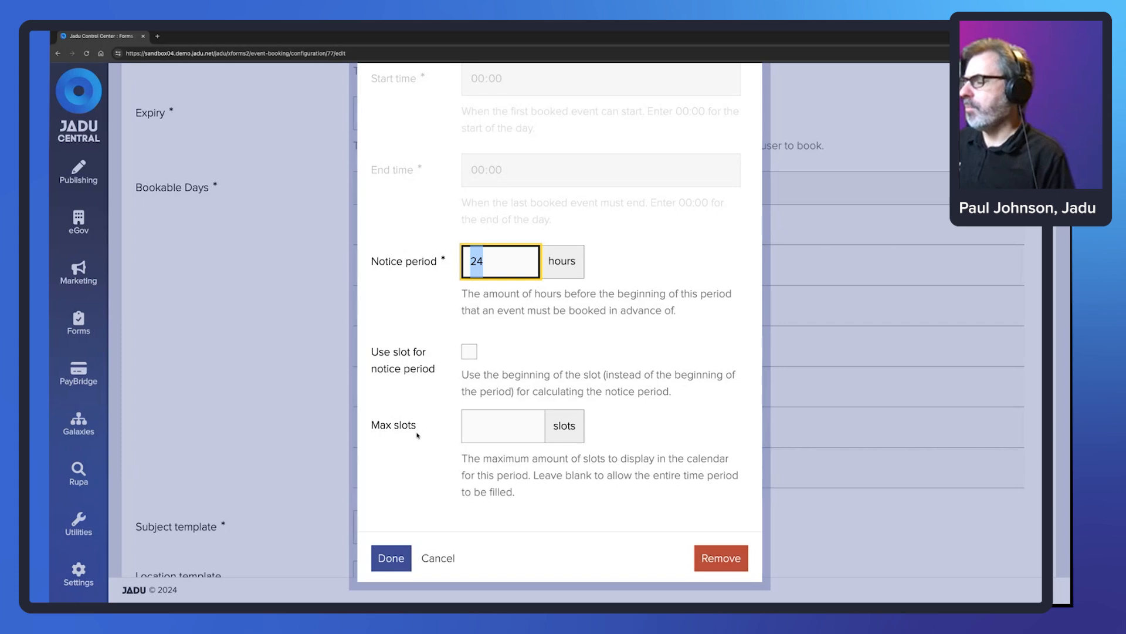
{"action": "left_click", "coordinate": [442, 562]}
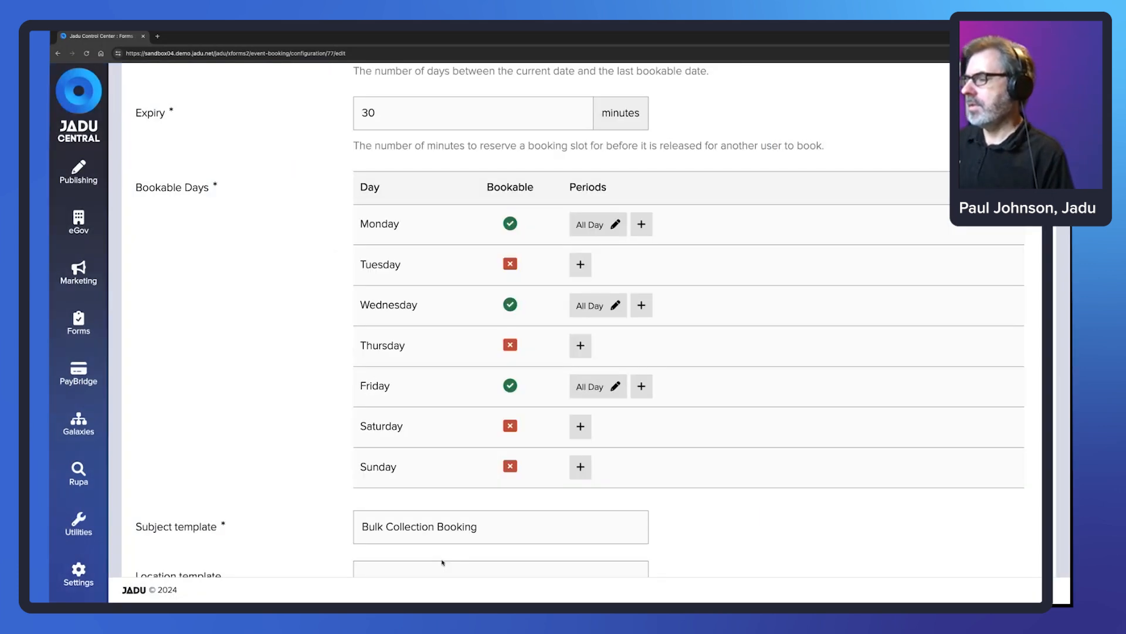
- Add an All Day booking period for Tuesday with a 24-hour notice period
{"action": "left_click", "coordinate": [580, 264]}
{"action": "left_click", "coordinate": [470, 201]}
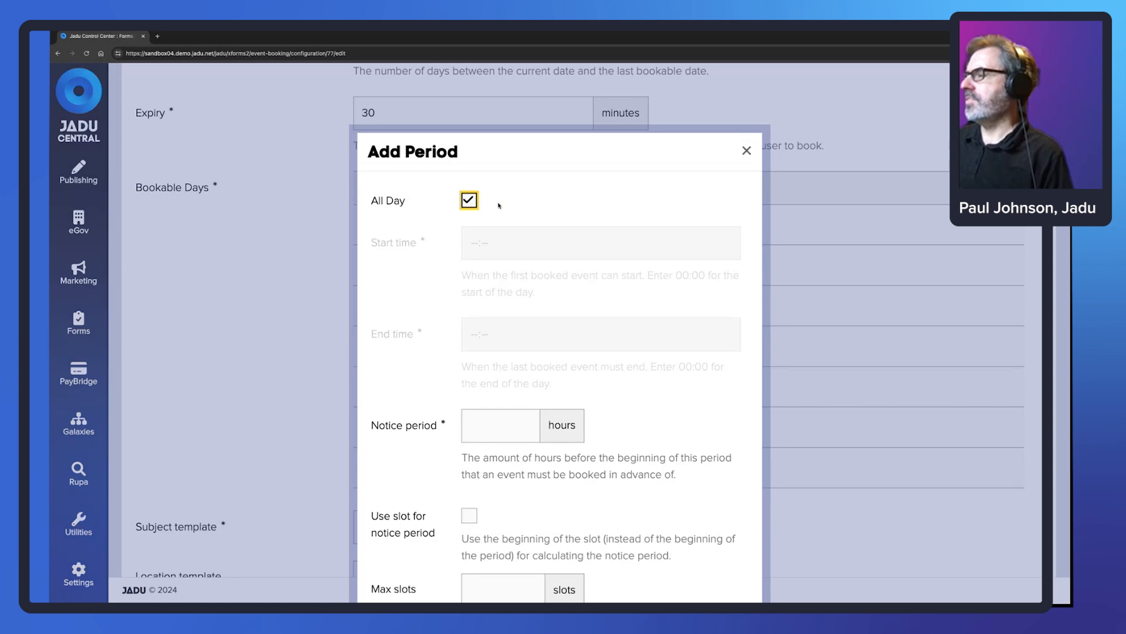
{"action": "left_click", "coordinate": [519, 430]}
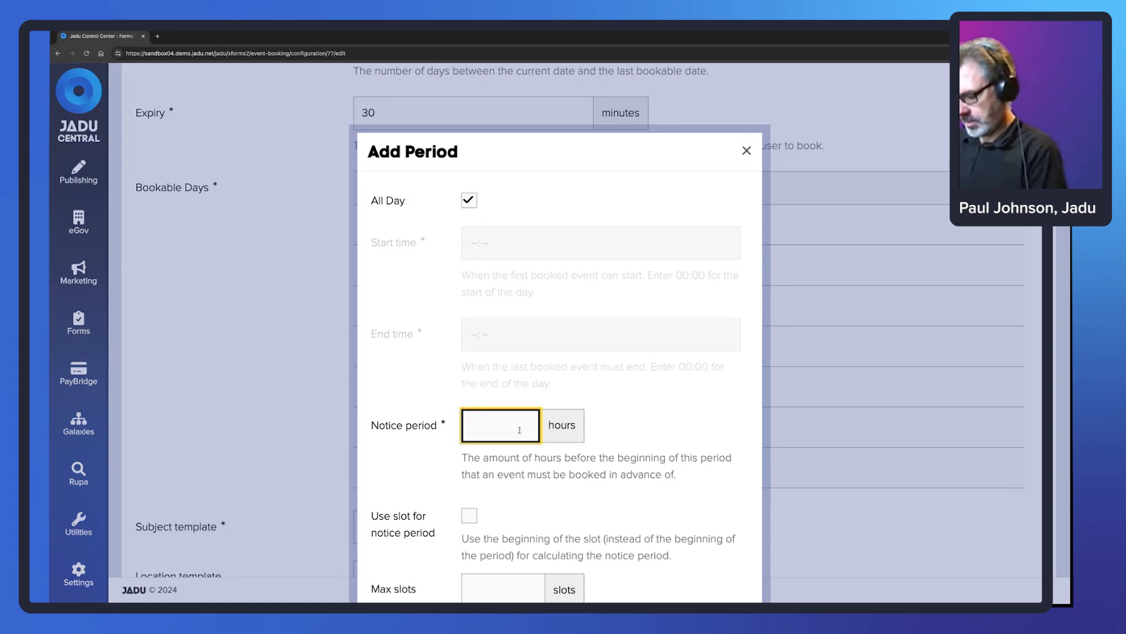
{"action": "type", "text": "25"}
{"action": "key", "text": "BackSpace"}
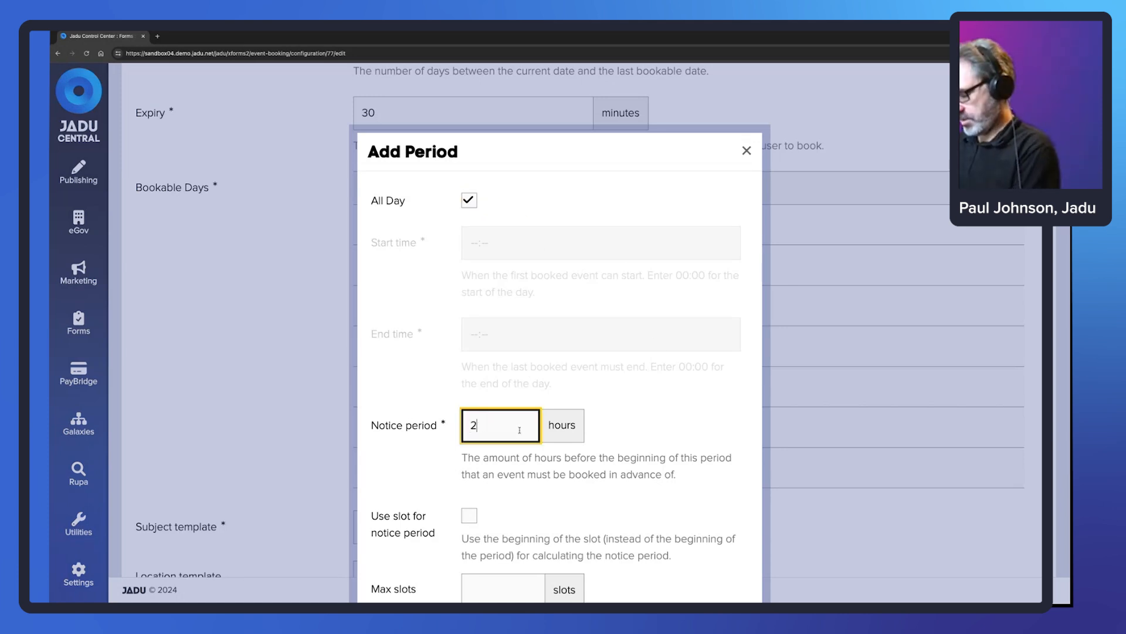
{"action": "type", "text": "4"}
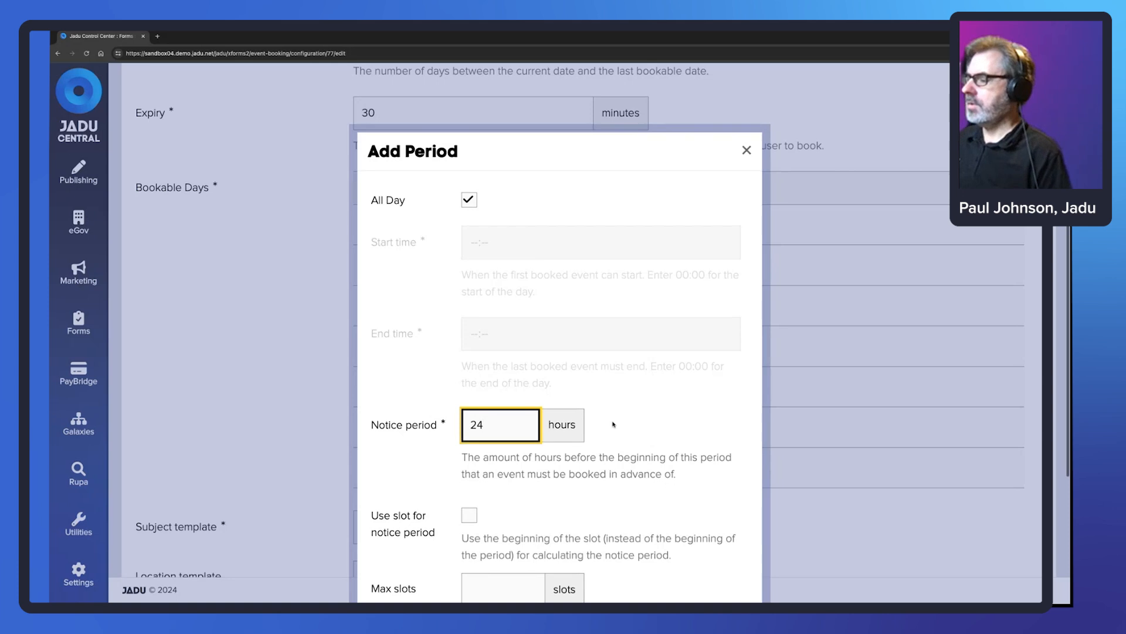
{"action": "scroll", "coordinate": [614, 424], "scroll_direction": "down", "scroll_amount": 3}
{"action": "left_click", "coordinate": [397, 559]}
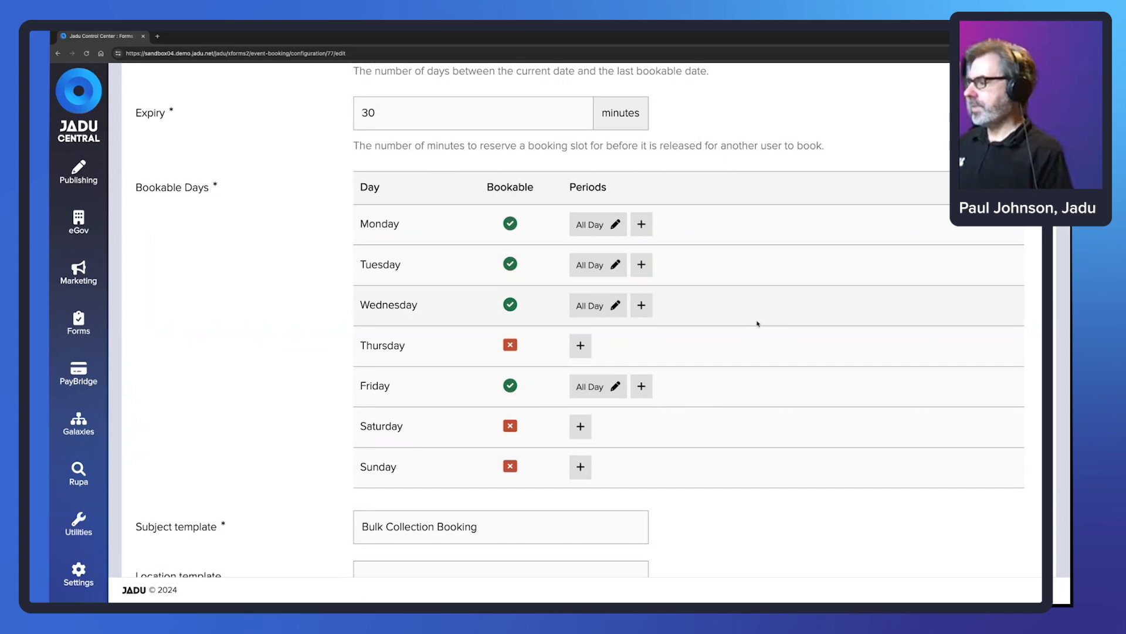
{"action": "scroll", "coordinate": [757, 322], "scroll_direction": "down", "scroll_amount": 1}
- Review the Subject template holding the Bulk Collection Booking text
{"action": "scroll", "coordinate": [756, 322], "scroll_direction": "down", "scroll_amount": 3}
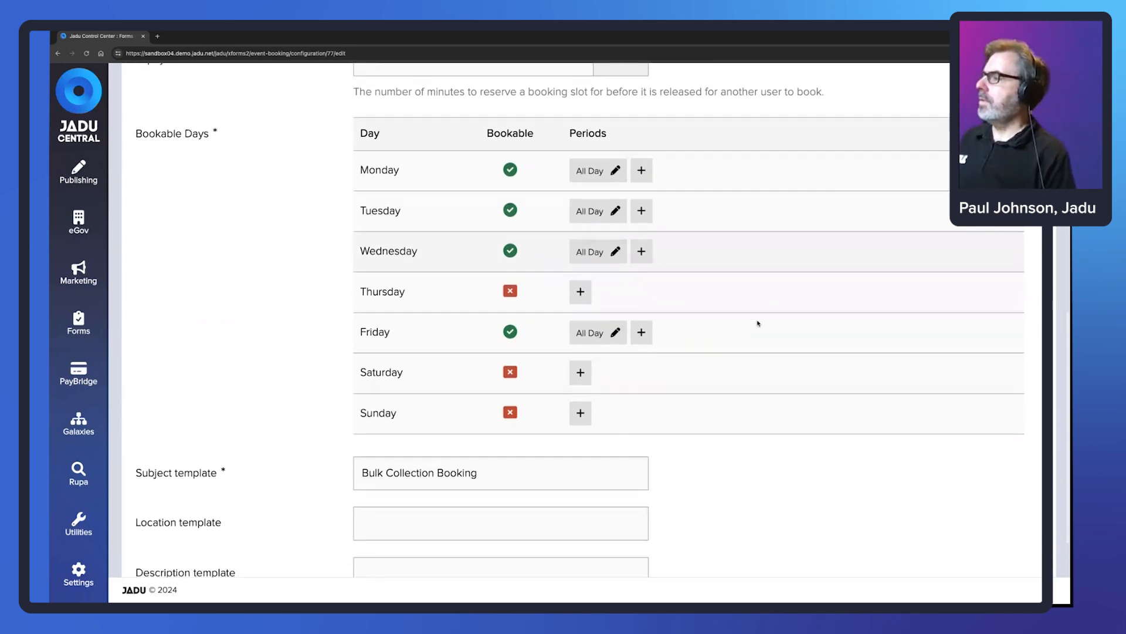
{"action": "scroll", "coordinate": [757, 323], "scroll_direction": "down", "scroll_amount": 1}
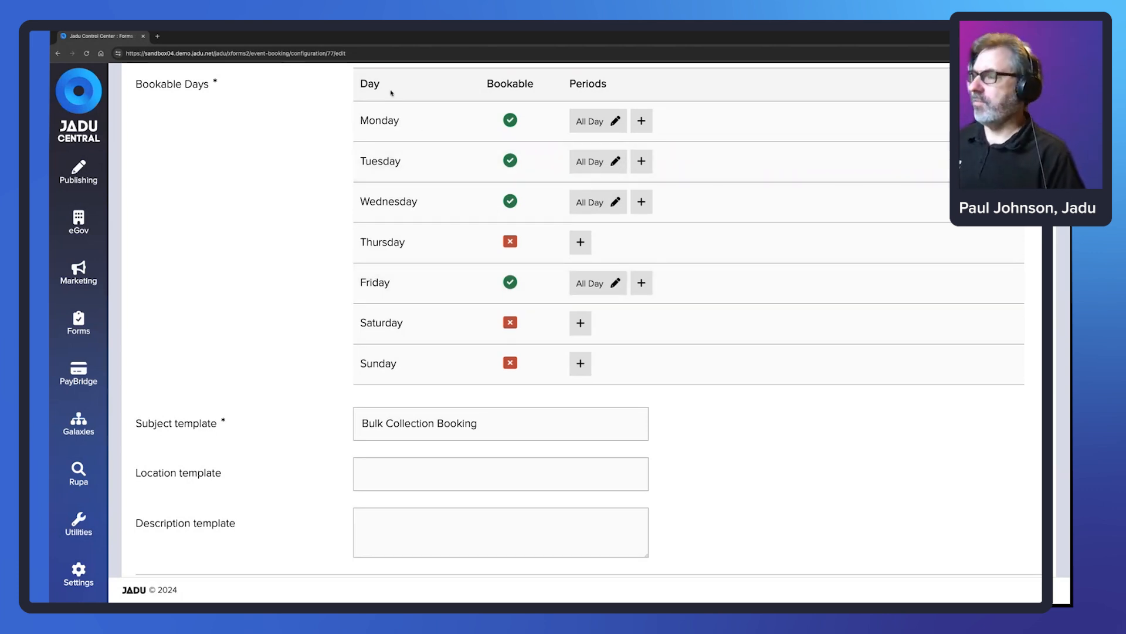
{"action": "scroll", "coordinate": [434, 107], "scroll_direction": "down", "scroll_amount": 1}
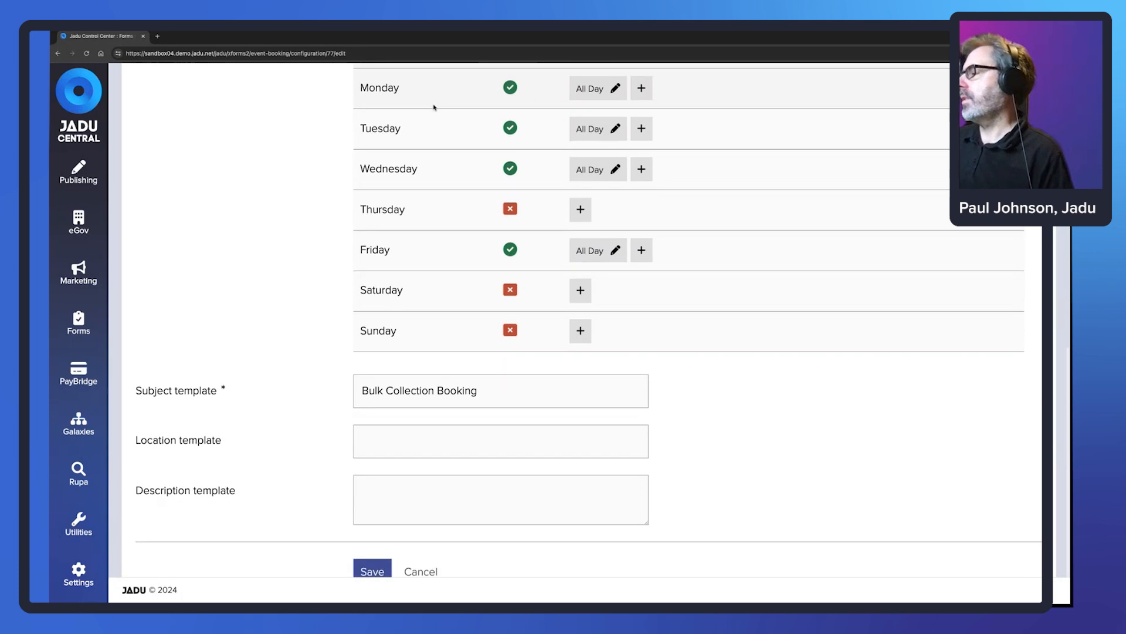
{"action": "scroll", "coordinate": [297, 359], "scroll_direction": "down", "scroll_amount": 1}
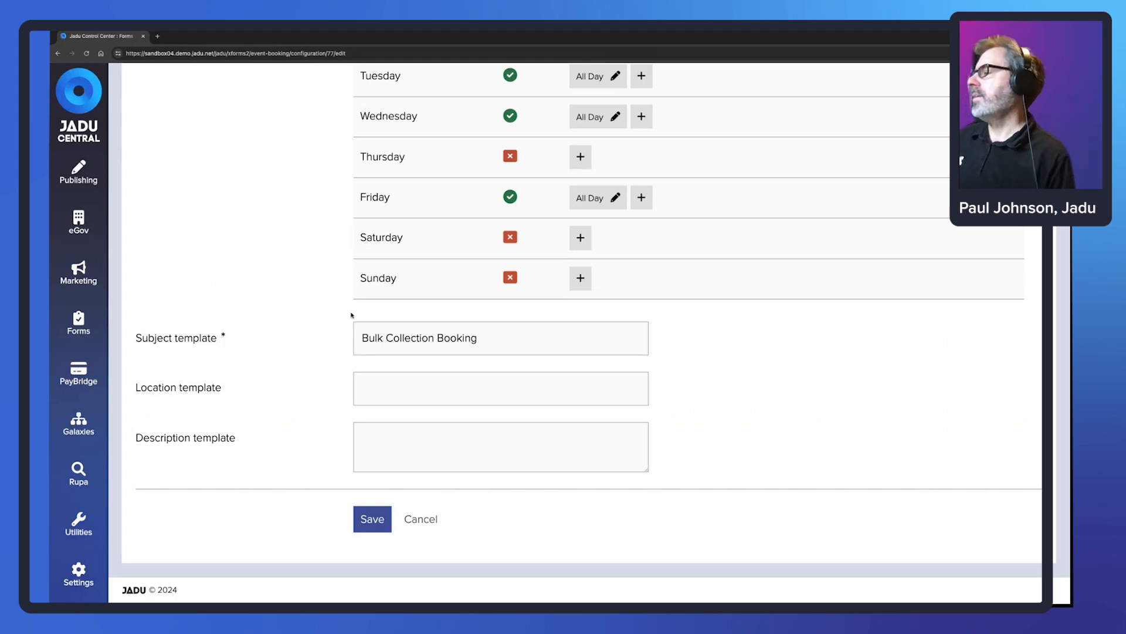
{"action": "left_click_drag", "start_coordinate": [486, 337], "coordinate": [360, 339]}
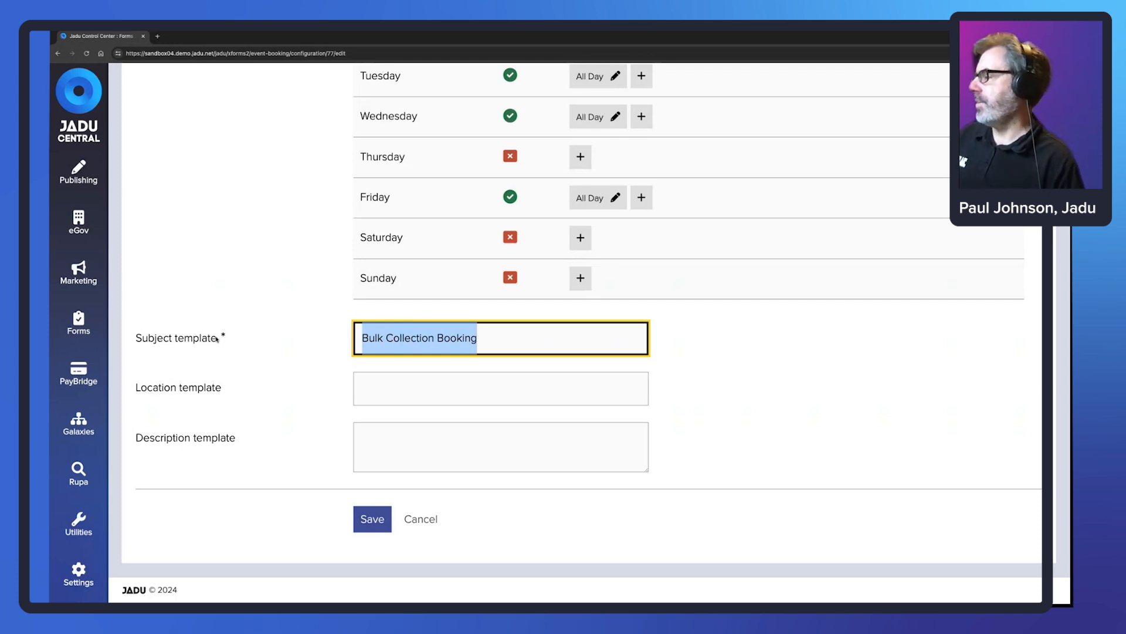
{"action": "left_click_drag", "start_coordinate": [212, 339], "coordinate": [136, 338]}
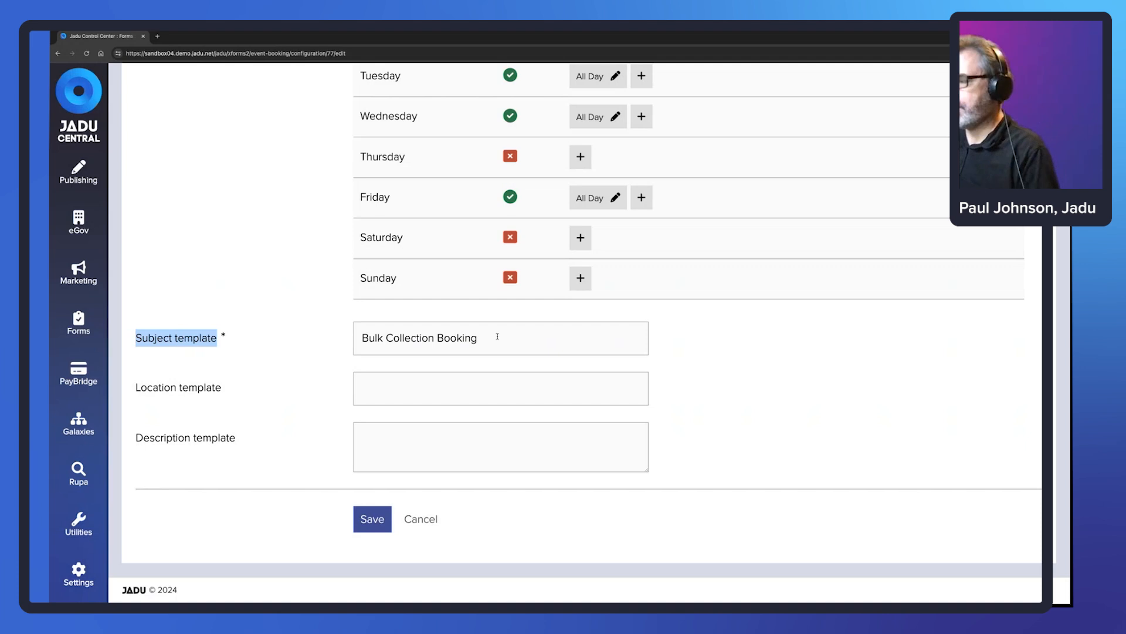
{"action": "left_click_drag", "start_coordinate": [497, 337], "coordinate": [360, 340]}
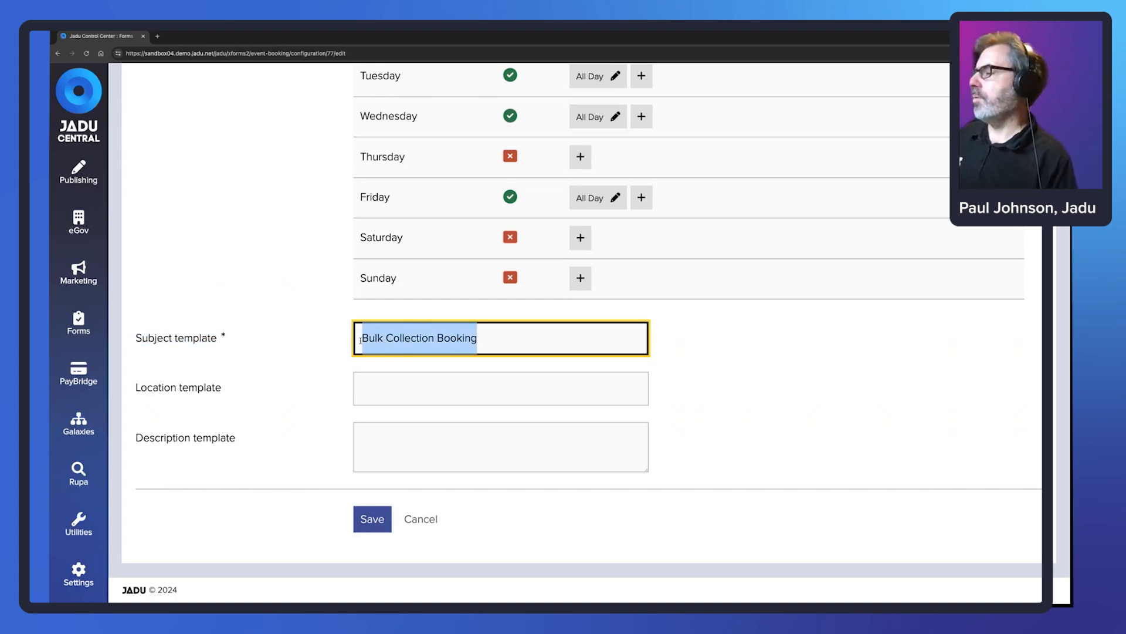
- Check the Location and Description template fields, then cancel without saving
{"action": "key", "text": "Tab"}
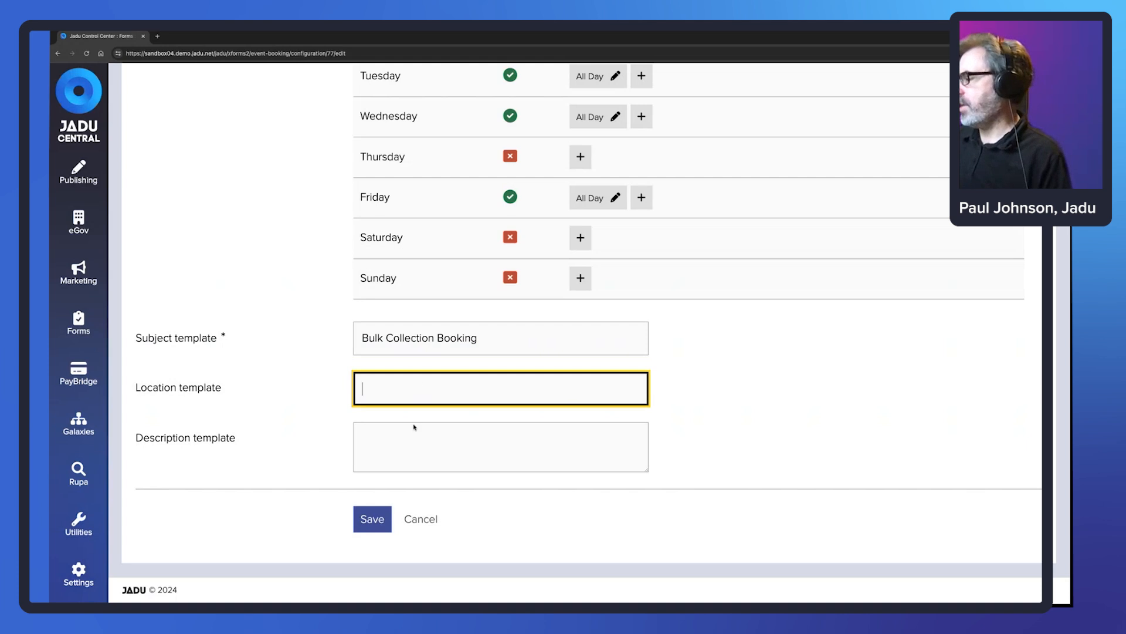
{"action": "left_click", "coordinate": [414, 450]}
{"action": "left_click", "coordinate": [384, 379]}
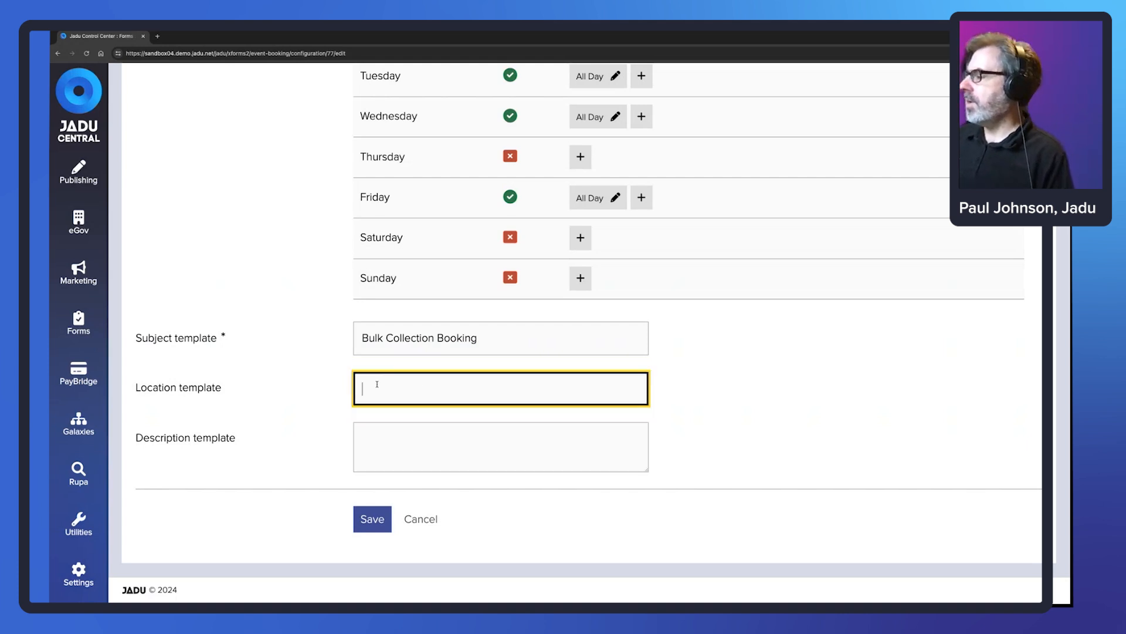
{"action": "key", "text": "Tab"}
{"action": "left_click", "coordinate": [368, 387]}
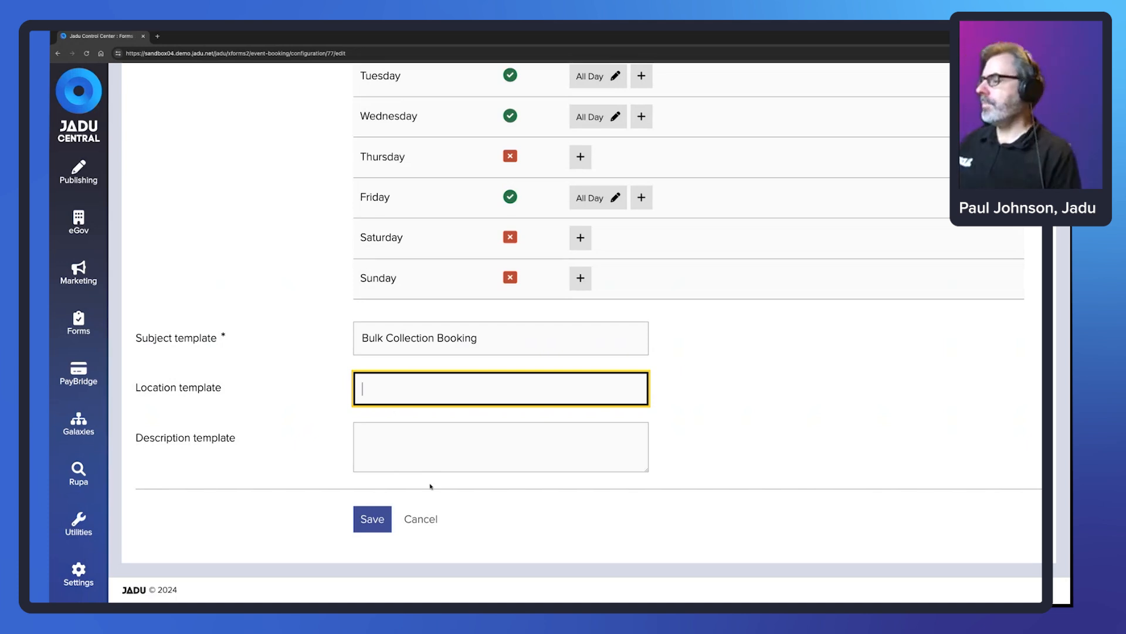
{"action": "left_click", "coordinate": [427, 520]}
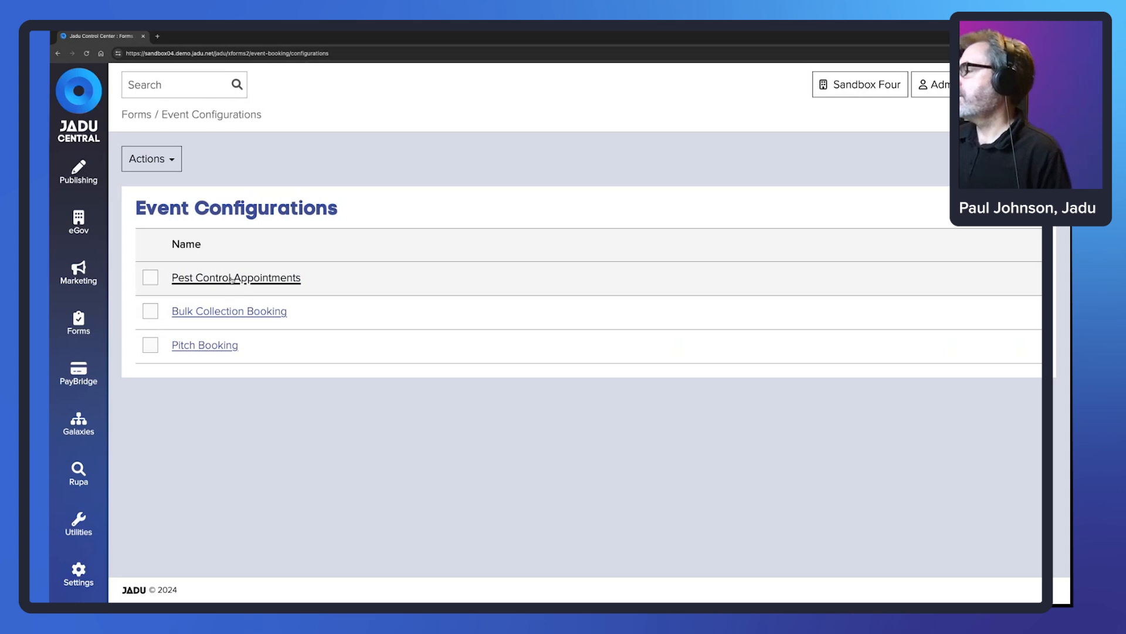
- Open Pest Control Appointments and review its name, day offsets, 30-minute expiry and bookable days
{"action": "left_click", "coordinate": [207, 278]}
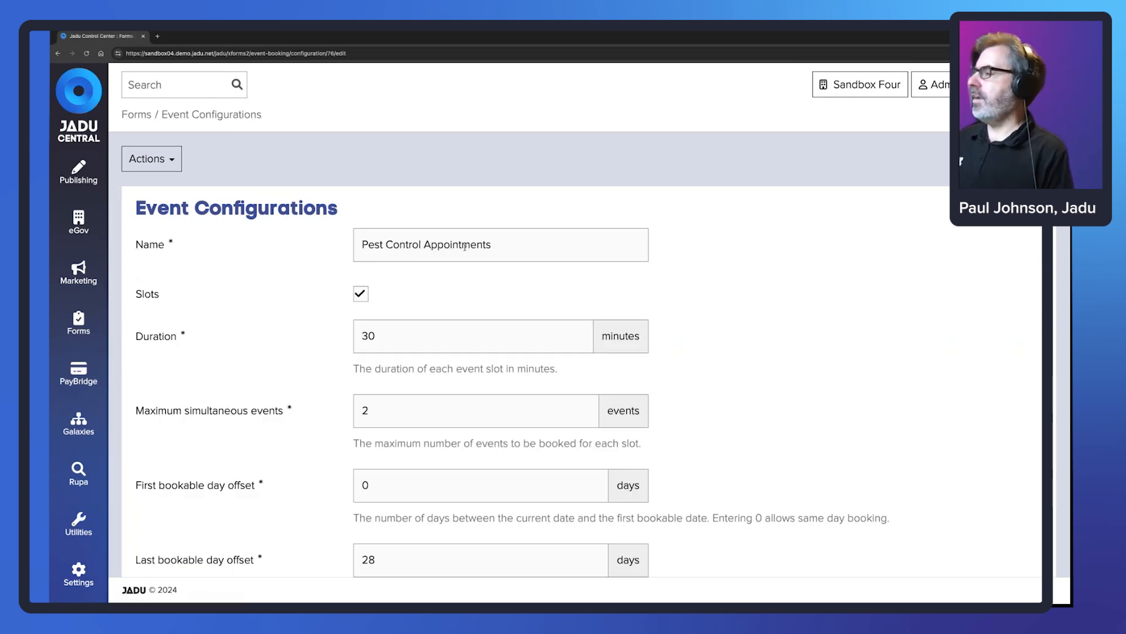
{"action": "scroll", "coordinate": [411, 253], "scroll_direction": "down", "scroll_amount": 1}
{"action": "scroll", "coordinate": [233, 255], "scroll_direction": "down", "scroll_amount": 1}
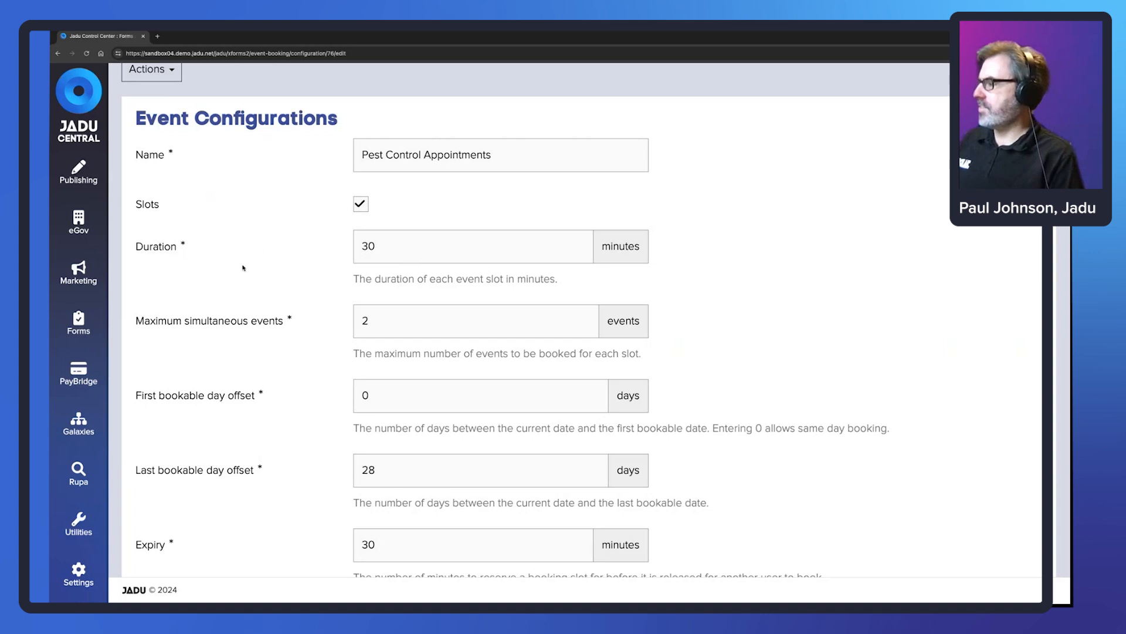
{"action": "scroll", "coordinate": [205, 311], "scroll_direction": "down", "scroll_amount": 1}
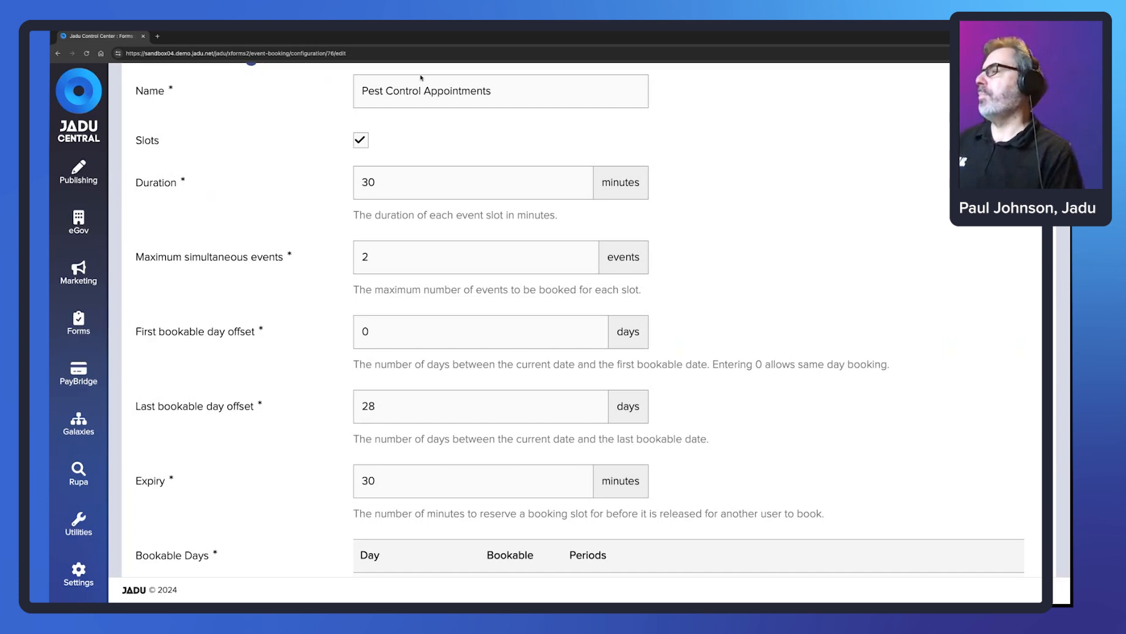
{"action": "left_click_drag", "start_coordinate": [420, 91], "coordinate": [352, 92]}
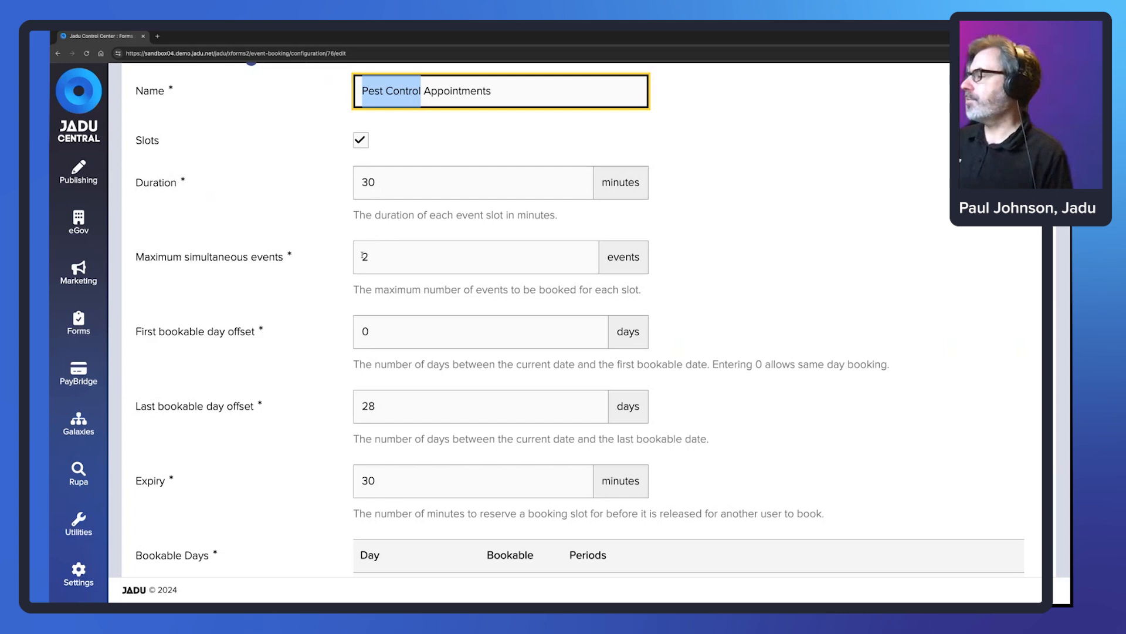
{"action": "scroll", "coordinate": [325, 285], "scroll_direction": "down", "scroll_amount": 2}
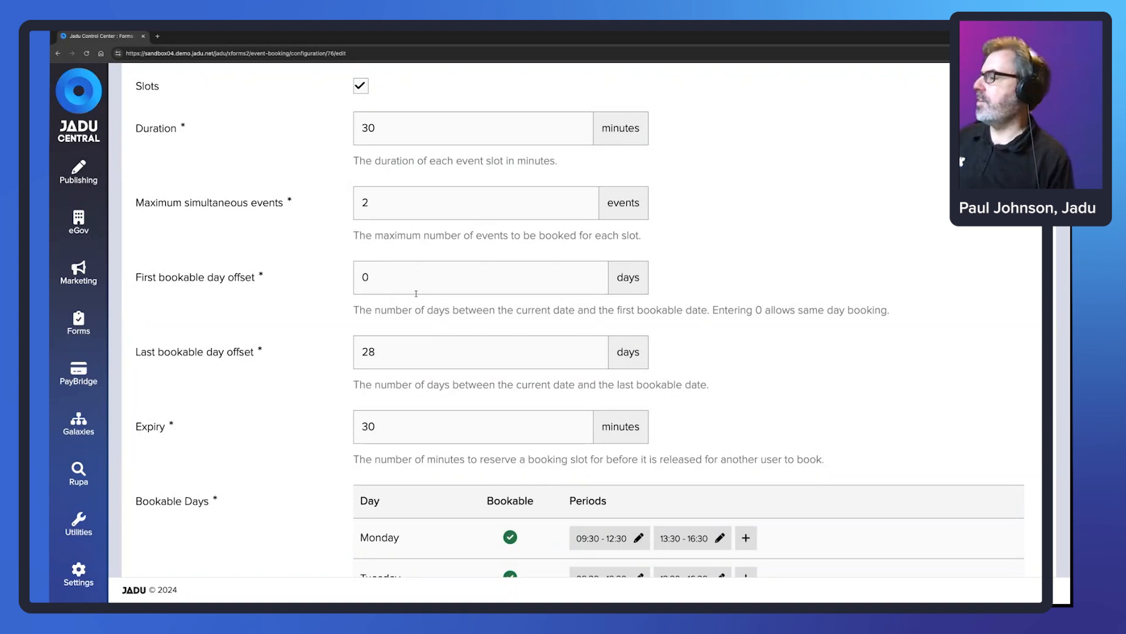
{"action": "left_click_drag", "start_coordinate": [362, 276], "coordinate": [374, 274]}
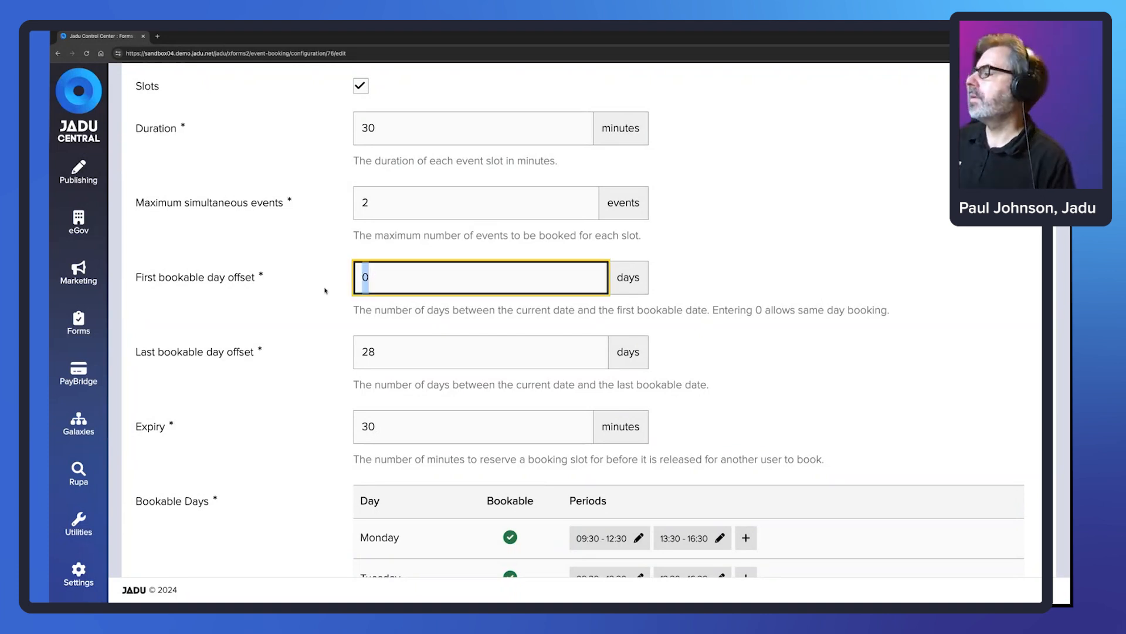
{"action": "left_click", "coordinate": [272, 366]}
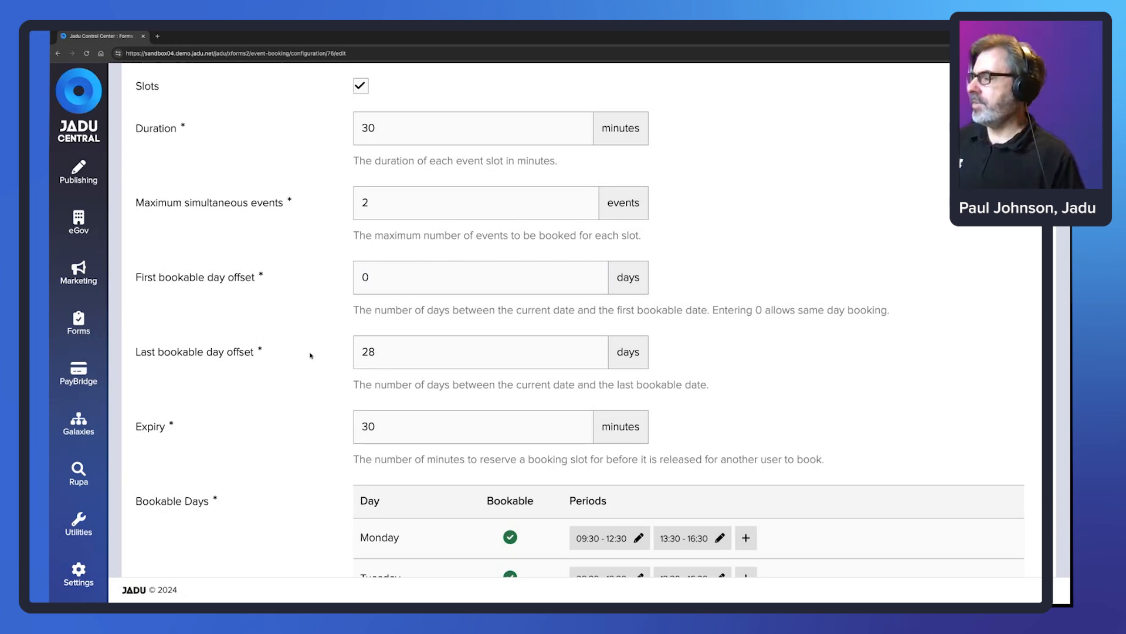
{"action": "scroll", "coordinate": [287, 289], "scroll_direction": "down", "scroll_amount": 3}
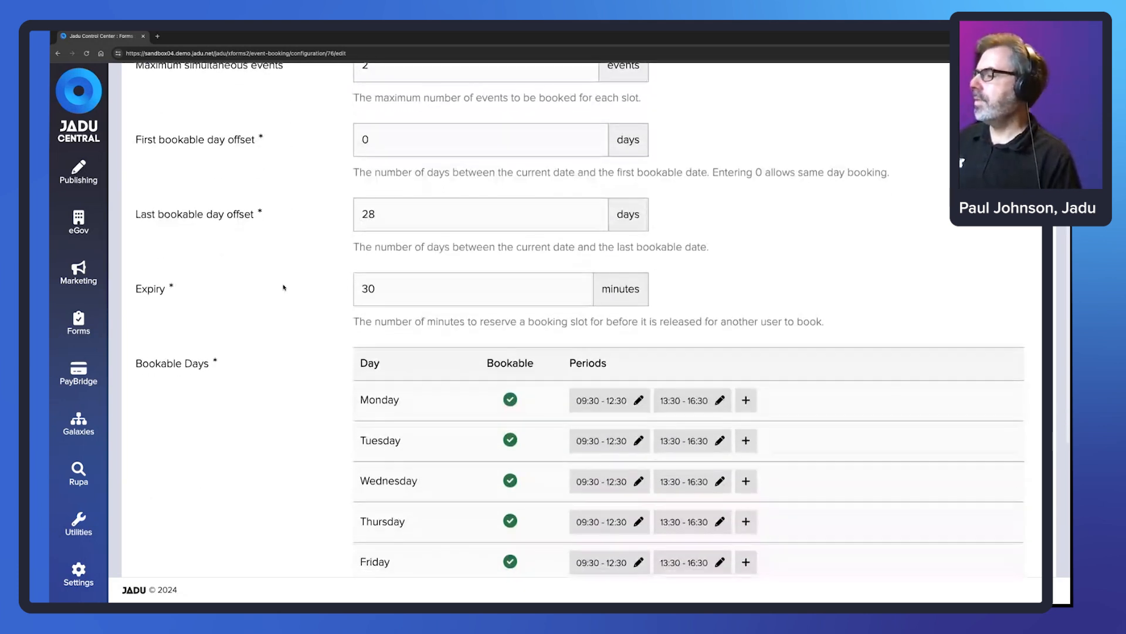
{"action": "left_click_drag", "start_coordinate": [376, 288], "coordinate": [359, 288]}
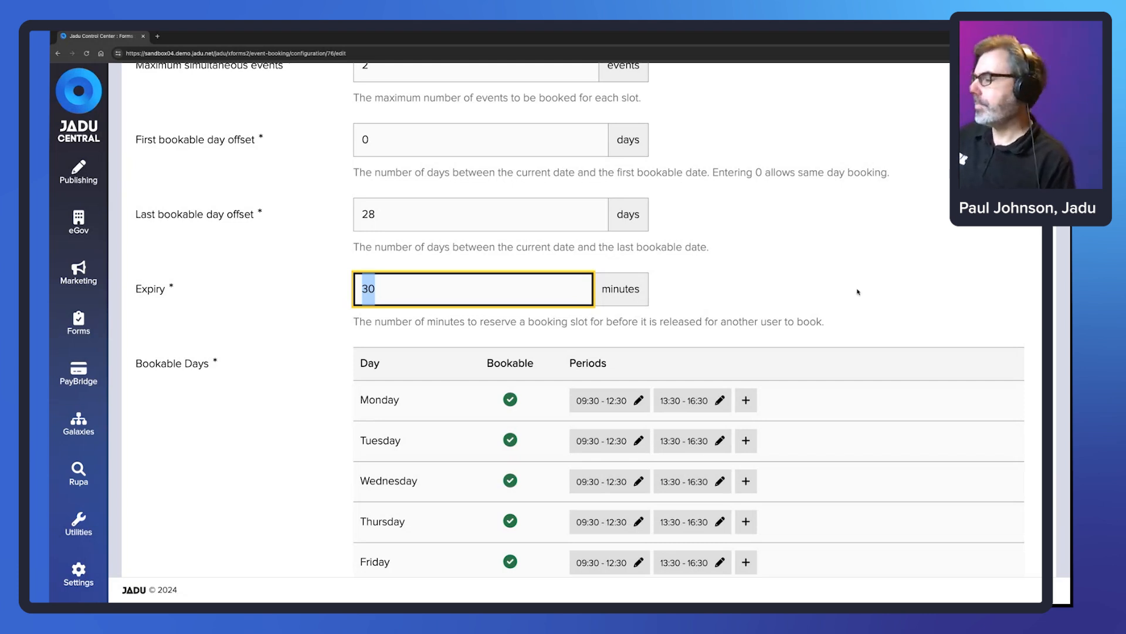
{"action": "scroll", "coordinate": [857, 292], "scroll_direction": "down", "scroll_amount": 2}
{"action": "scroll", "coordinate": [858, 291], "scroll_direction": "down", "scroll_amount": 1}
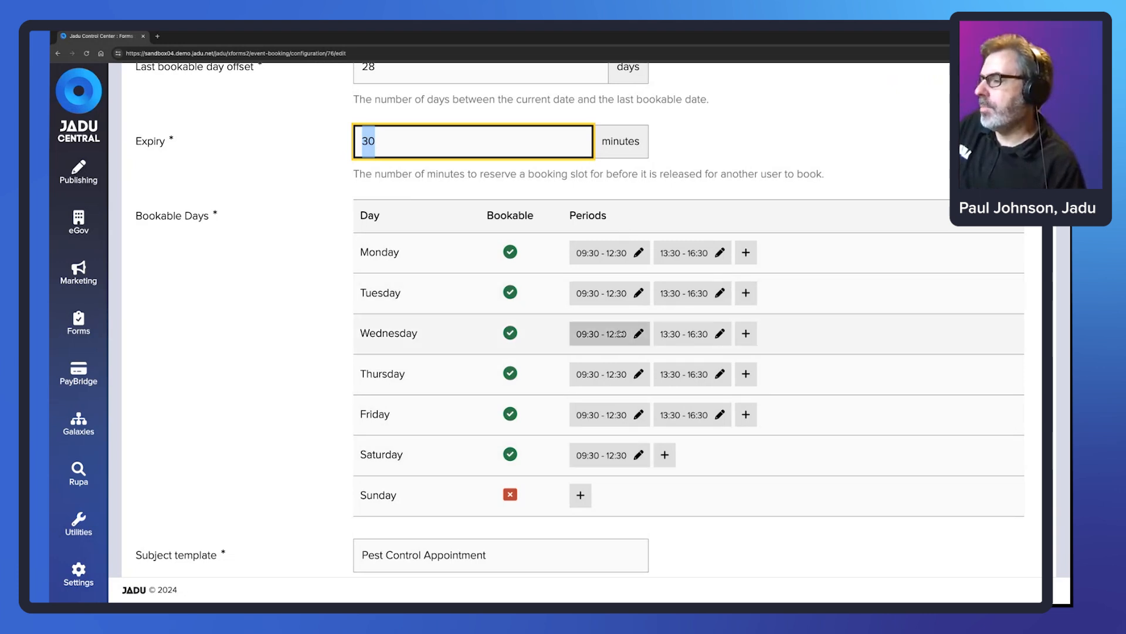
- Open Monday's 09:30–12:30 period and keep its 1-hour notice measured from slot start
{"action": "left_click", "coordinate": [638, 252]}
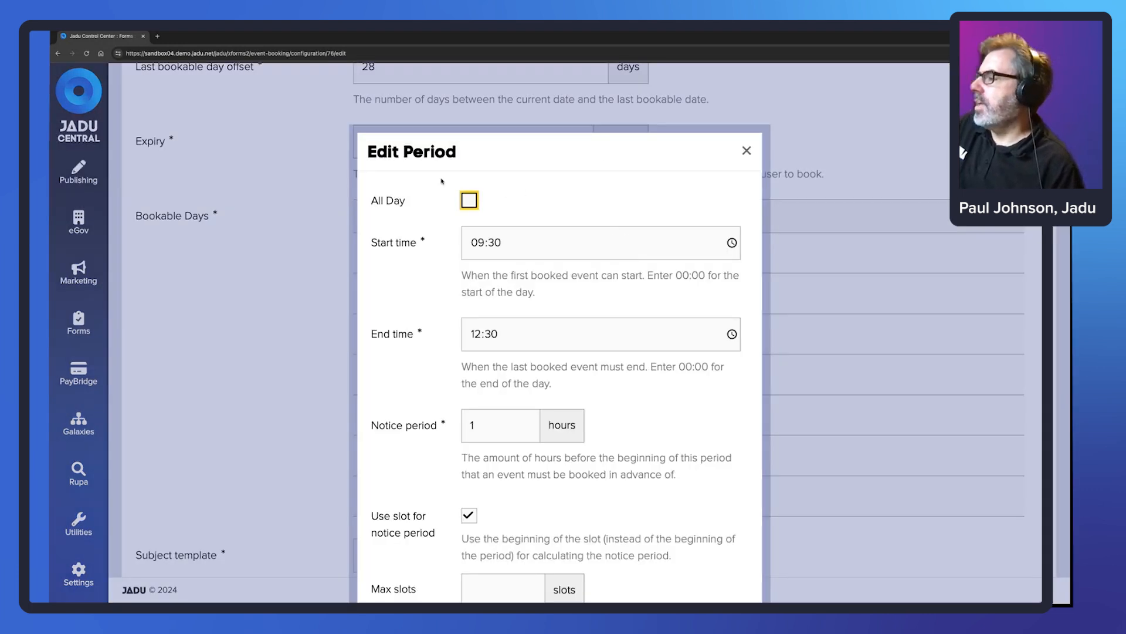
{"action": "scroll", "coordinate": [484, 202], "scroll_direction": "down", "scroll_amount": 1}
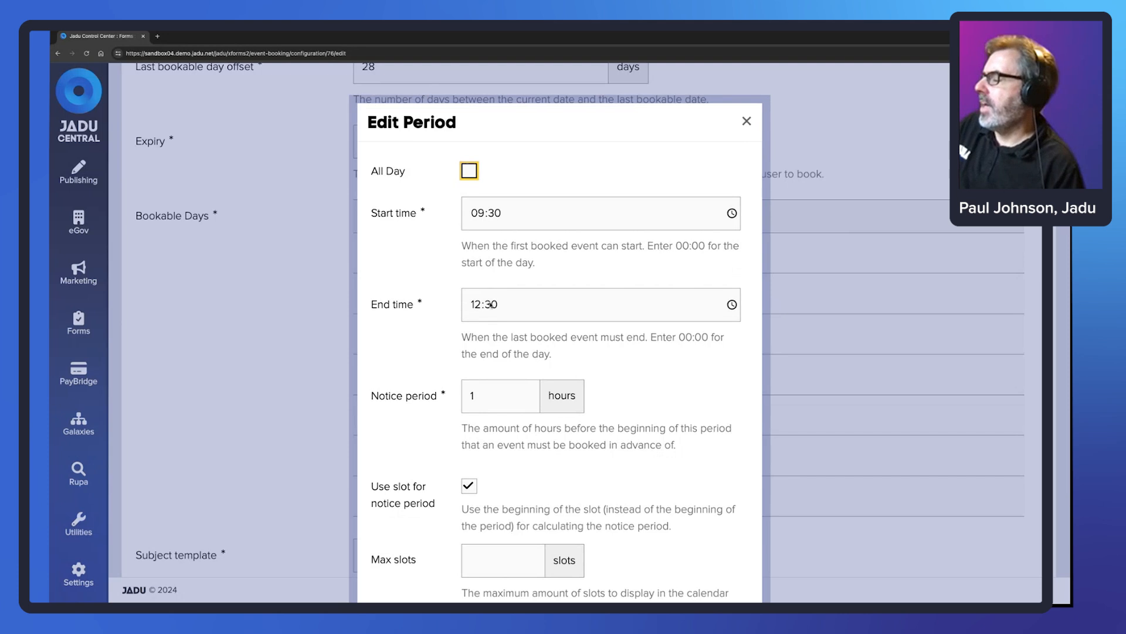
{"action": "scroll", "coordinate": [420, 279], "scroll_direction": "down", "scroll_amount": 1}
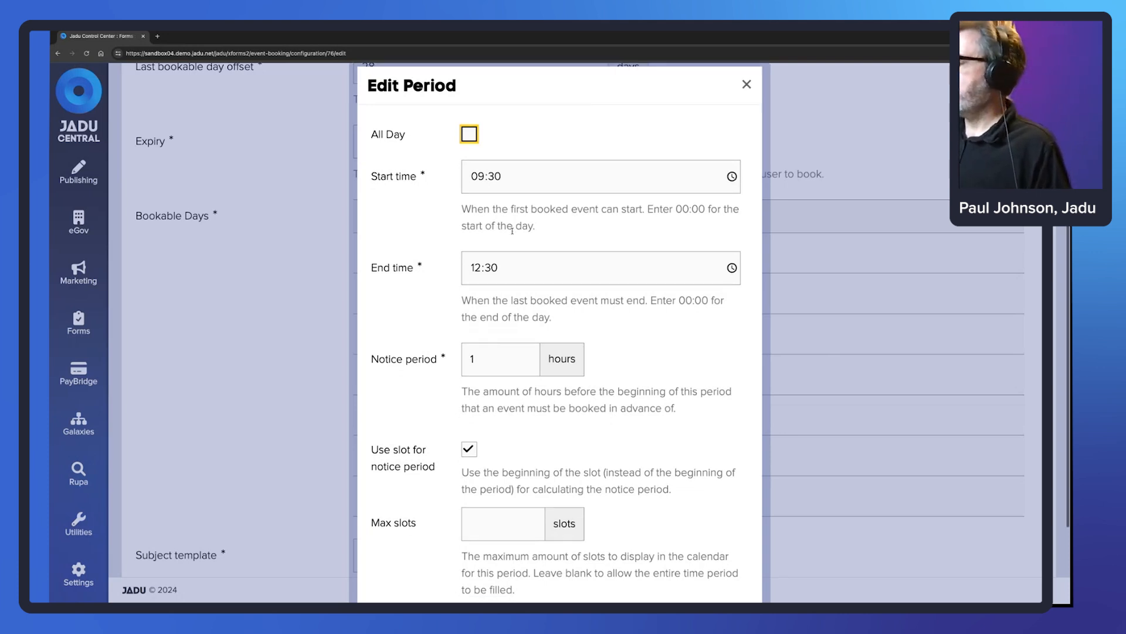
{"action": "scroll", "coordinate": [512, 231], "scroll_direction": "down", "scroll_amount": 2}
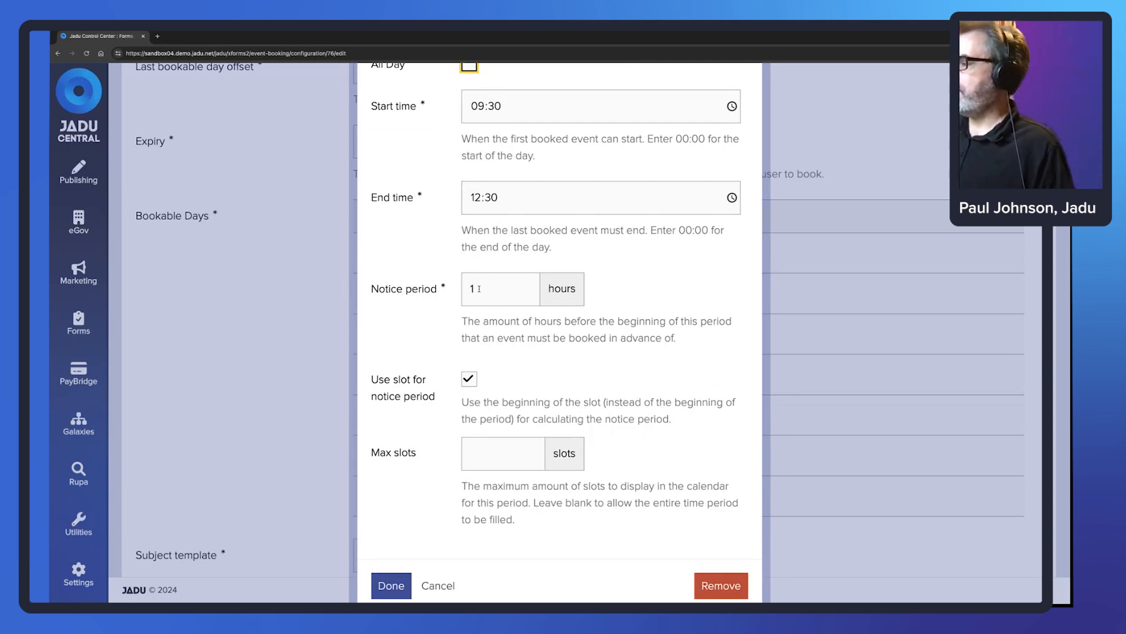
{"action": "left_click_drag", "start_coordinate": [480, 288], "coordinate": [466, 288]}
{"action": "left_click", "coordinate": [468, 380]}
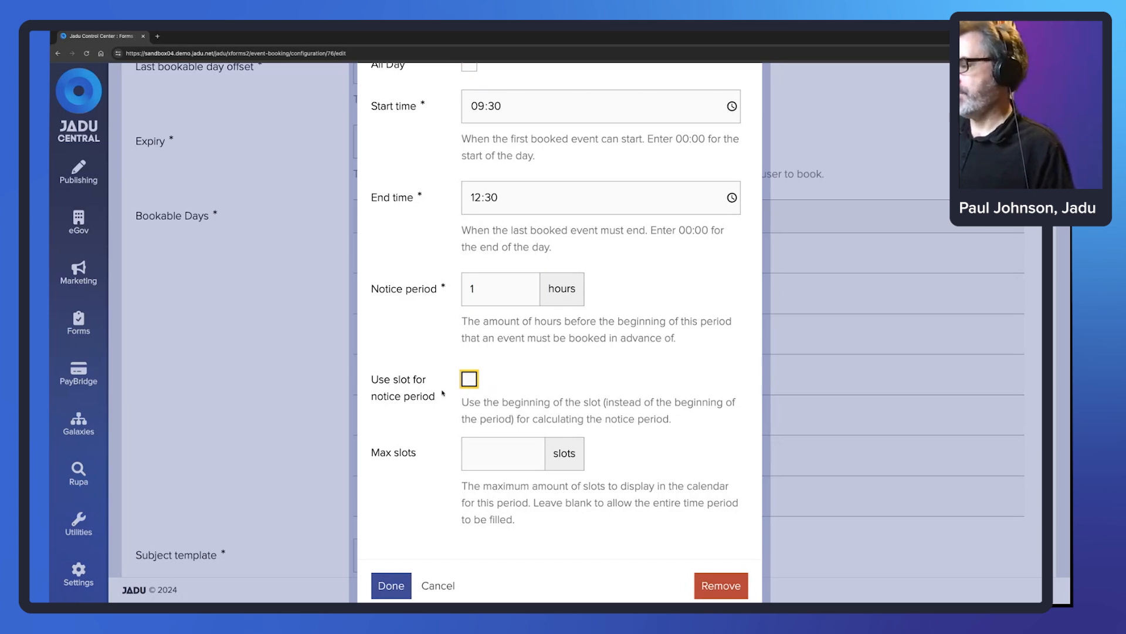
{"action": "scroll", "coordinate": [533, 375], "scroll_direction": "up", "scroll_amount": 3}
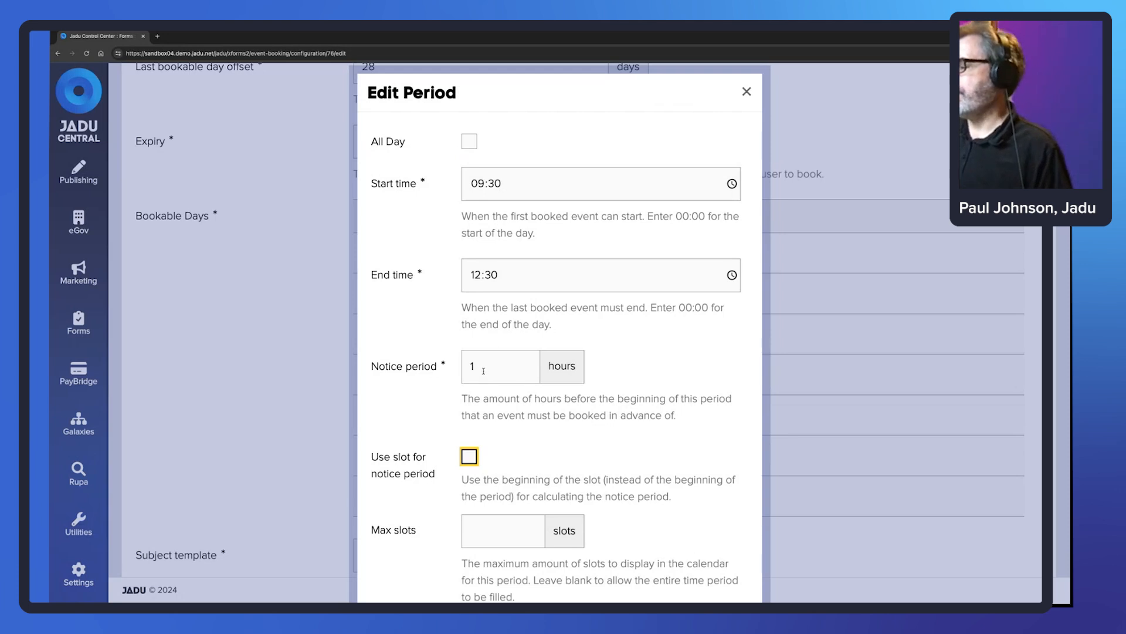
{"action": "left_click_drag", "start_coordinate": [416, 184], "coordinate": [370, 184]}
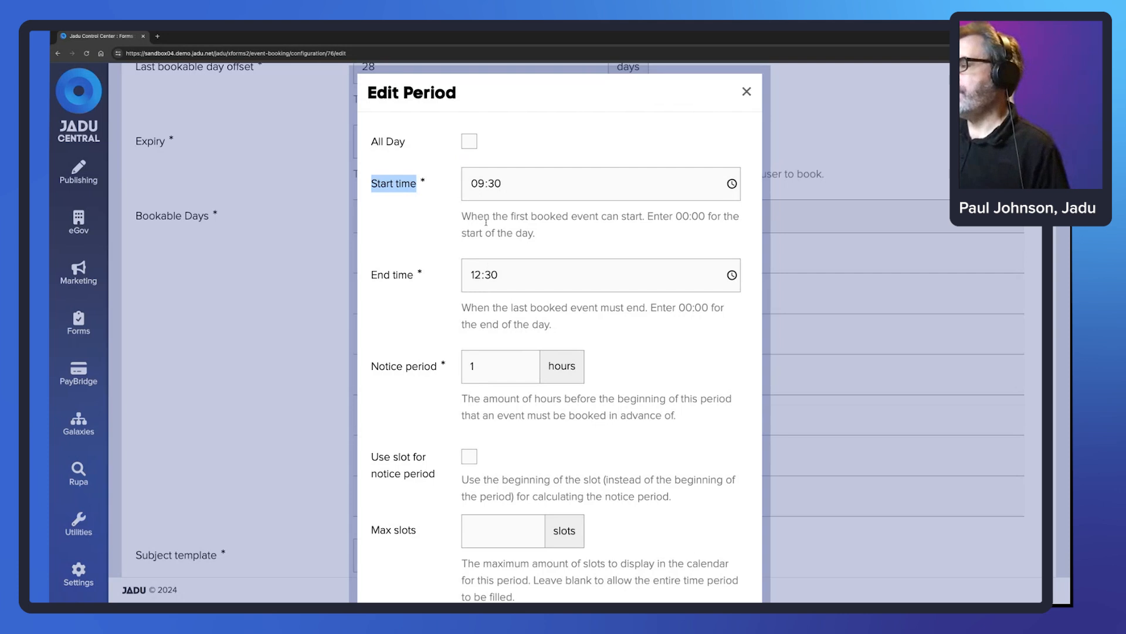
{"action": "scroll", "coordinate": [486, 221], "scroll_direction": "down", "scroll_amount": 1}
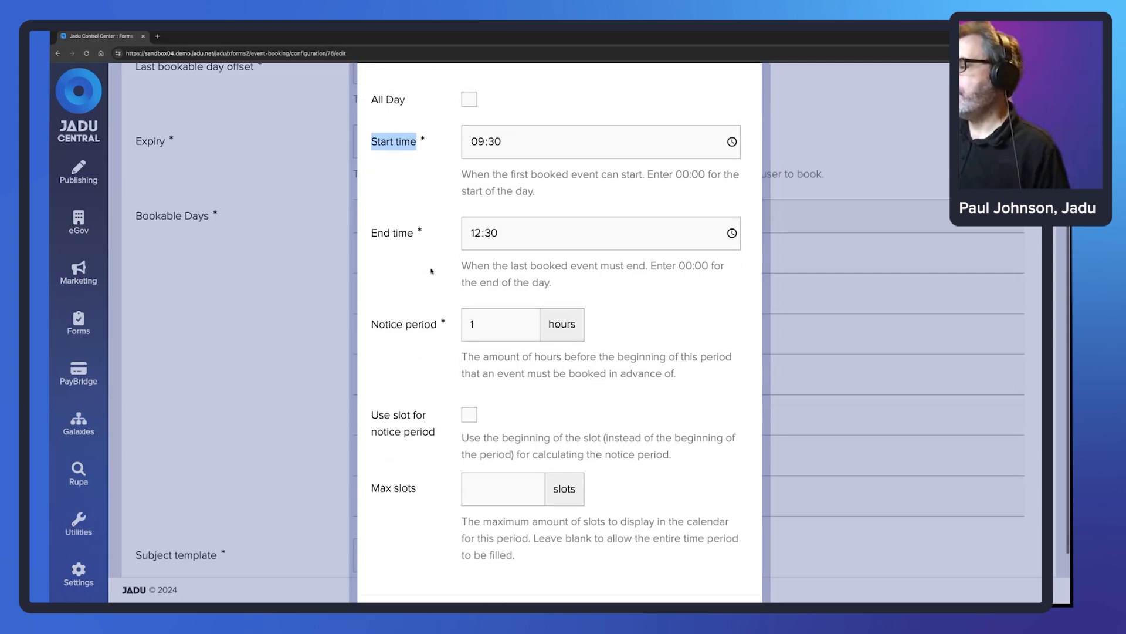
{"action": "left_click", "coordinate": [469, 415]}
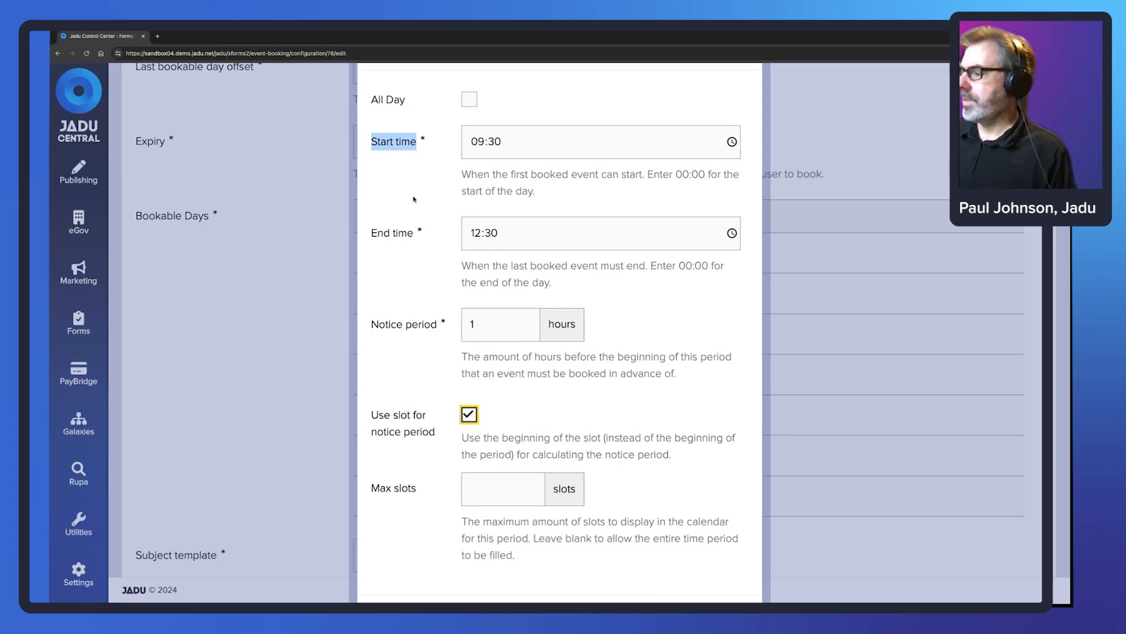
{"action": "scroll", "coordinate": [640, 336], "scroll_direction": "down", "scroll_amount": 2}
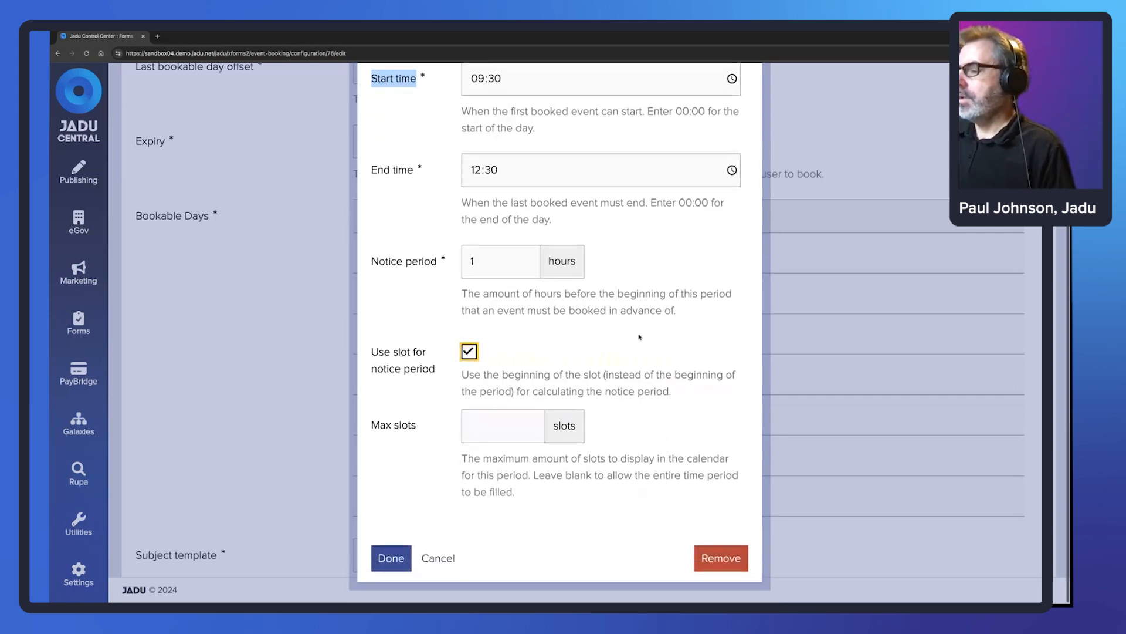
- Leave the Max slots field blank so the period has no slot limit
{"action": "left_click", "coordinate": [500, 426]}
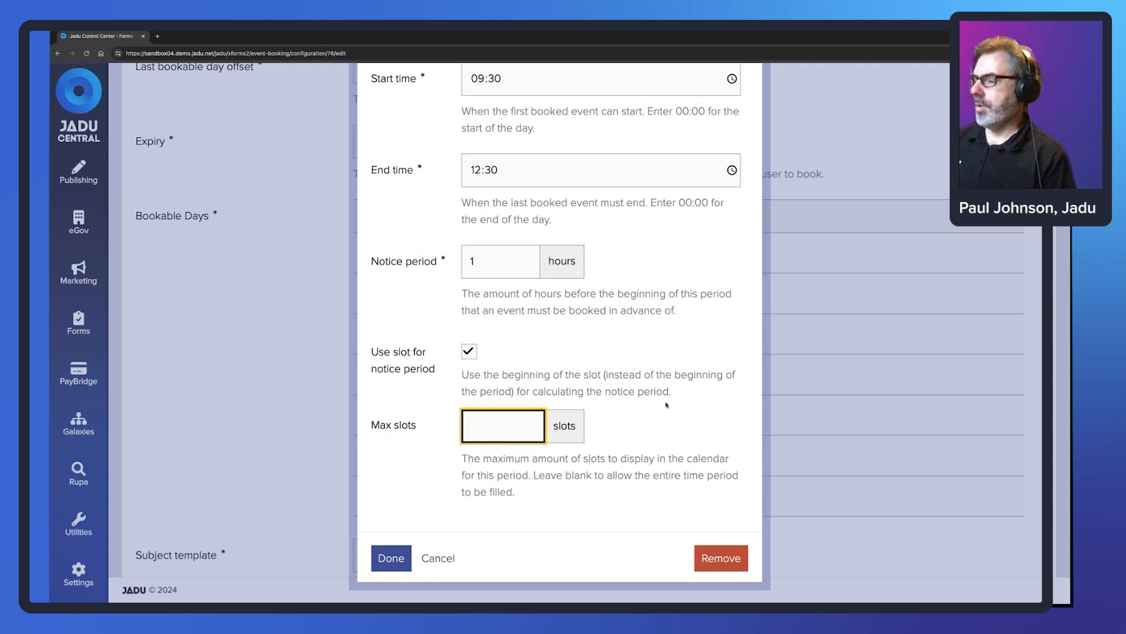
{"action": "scroll", "coordinate": [674, 338], "scroll_direction": "up", "scroll_amount": 1}
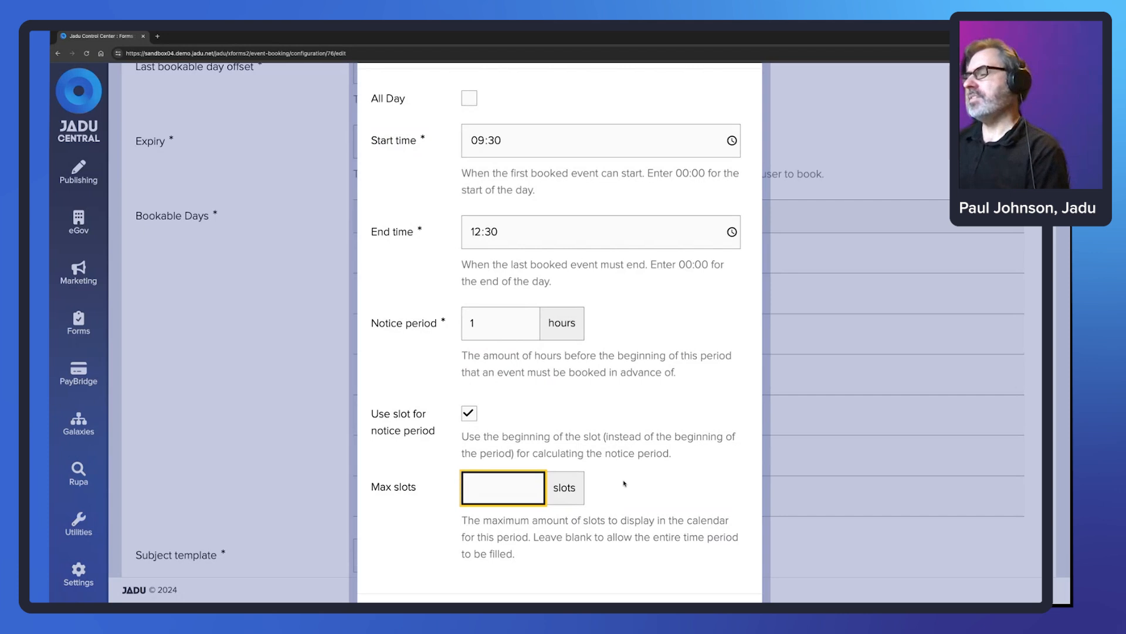
{"action": "type", "text": "6"}
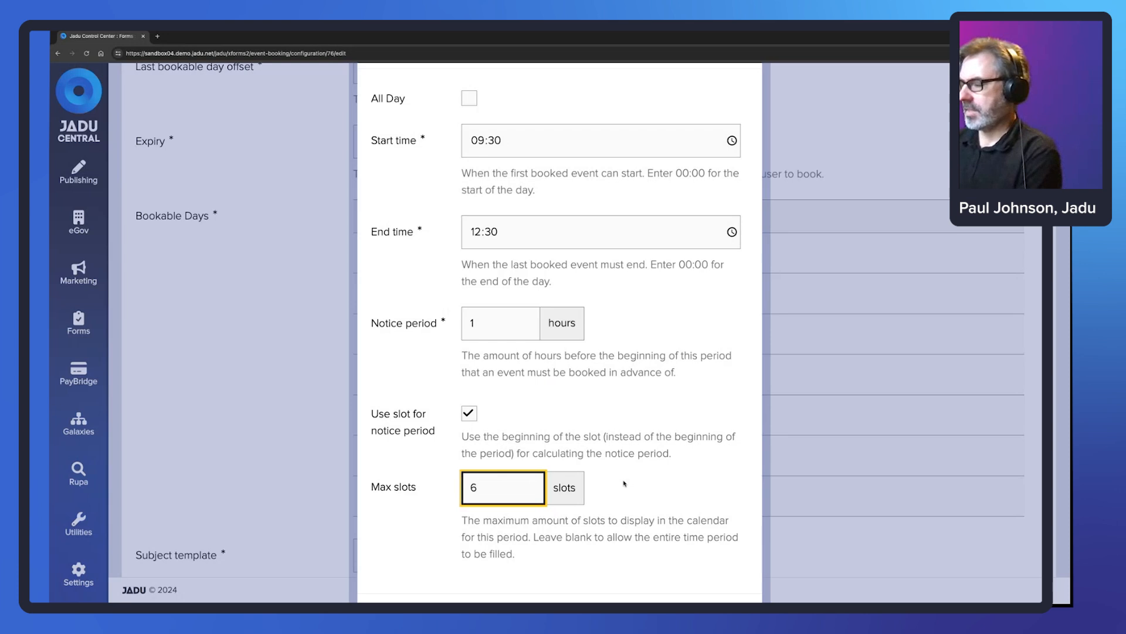
{"action": "key", "text": "BackSpace"}
{"action": "left_click", "coordinate": [625, 483]}
{"action": "scroll", "coordinate": [604, 387], "scroll_direction": "down", "scroll_amount": 1}
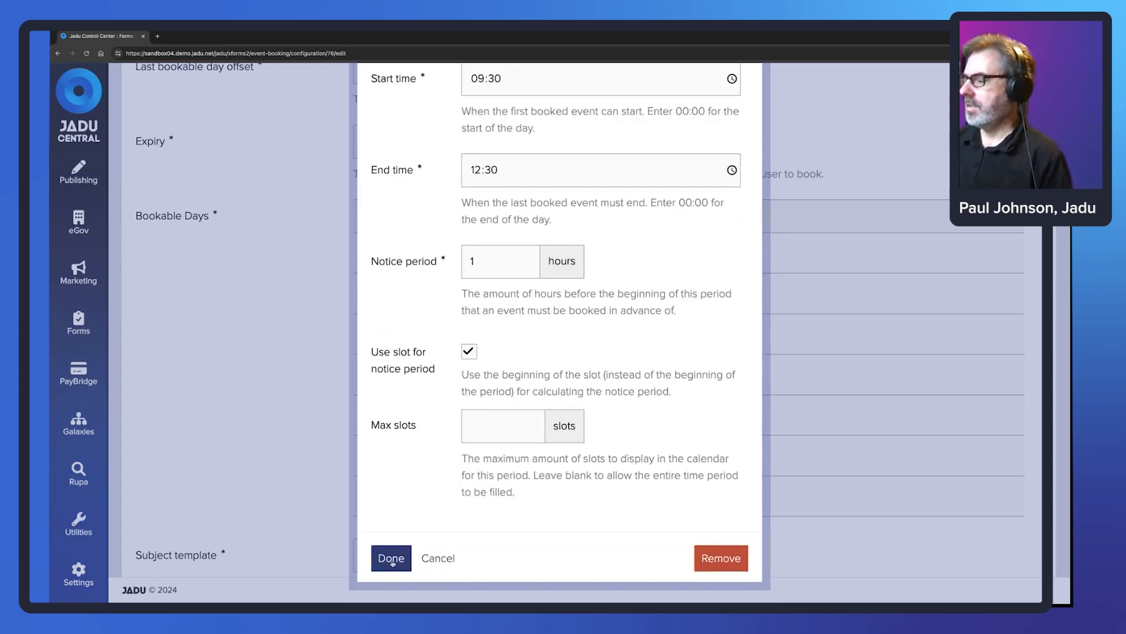
- Apply the period settings and review the Bookable Days and Subject template
{"action": "left_click", "coordinate": [392, 559]}
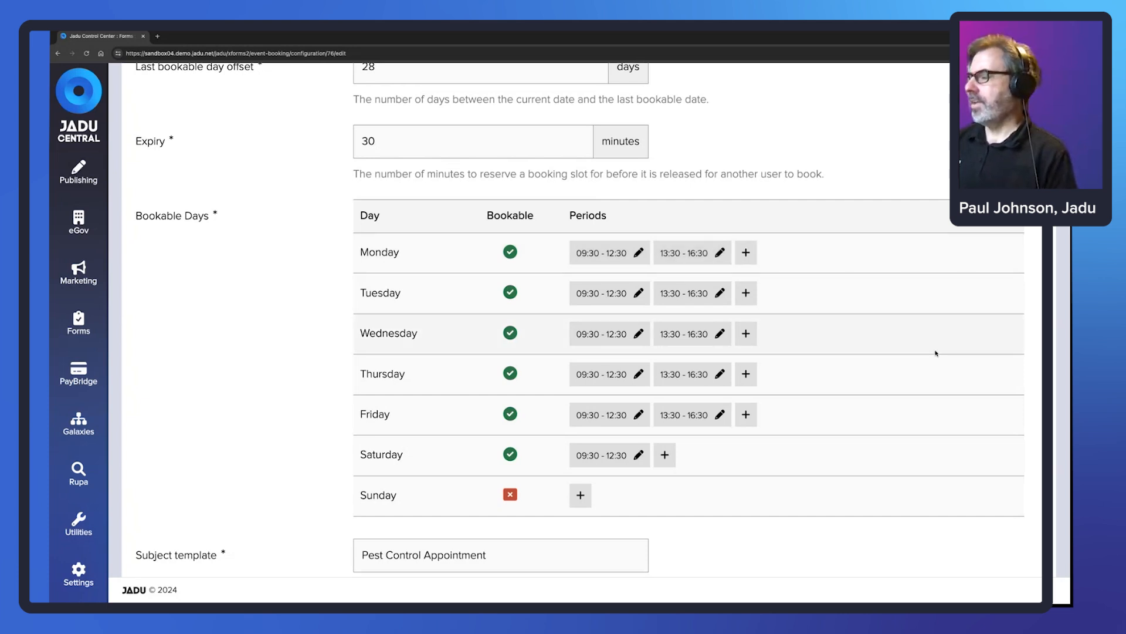
{"action": "scroll", "coordinate": [661, 449], "scroll_direction": "down", "scroll_amount": 1}
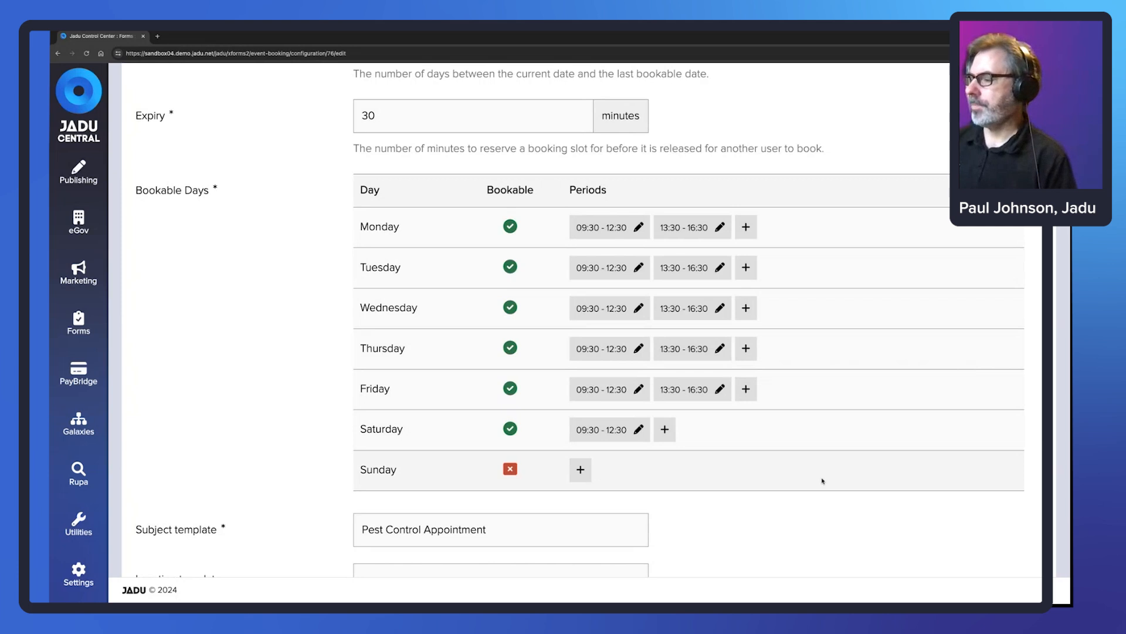
{"action": "scroll", "coordinate": [809, 480], "scroll_direction": "down", "scroll_amount": 2}
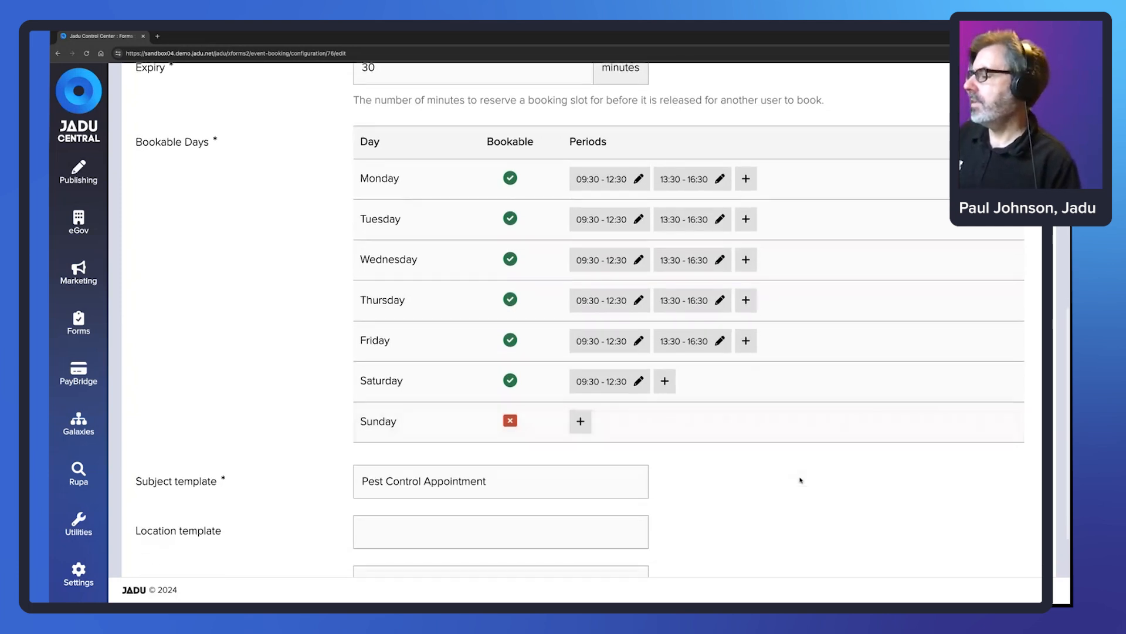
{"action": "scroll", "coordinate": [800, 480], "scroll_direction": "down", "scroll_amount": 2}
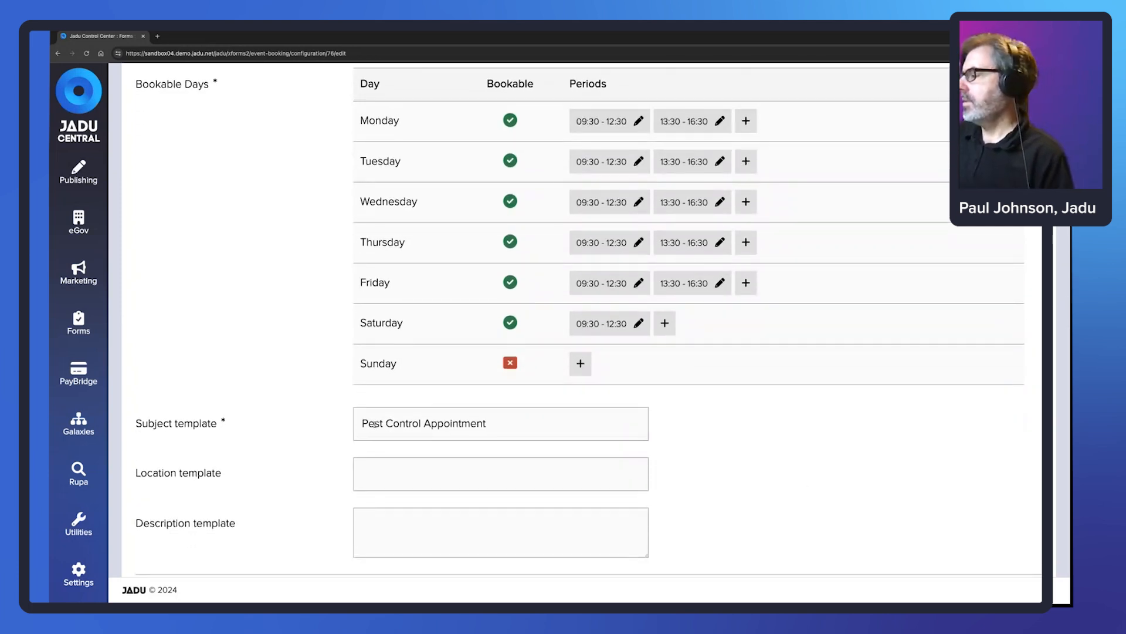
{"action": "left_click_drag", "start_coordinate": [360, 422], "coordinate": [498, 422]}
{"action": "left_click", "coordinate": [493, 423]}
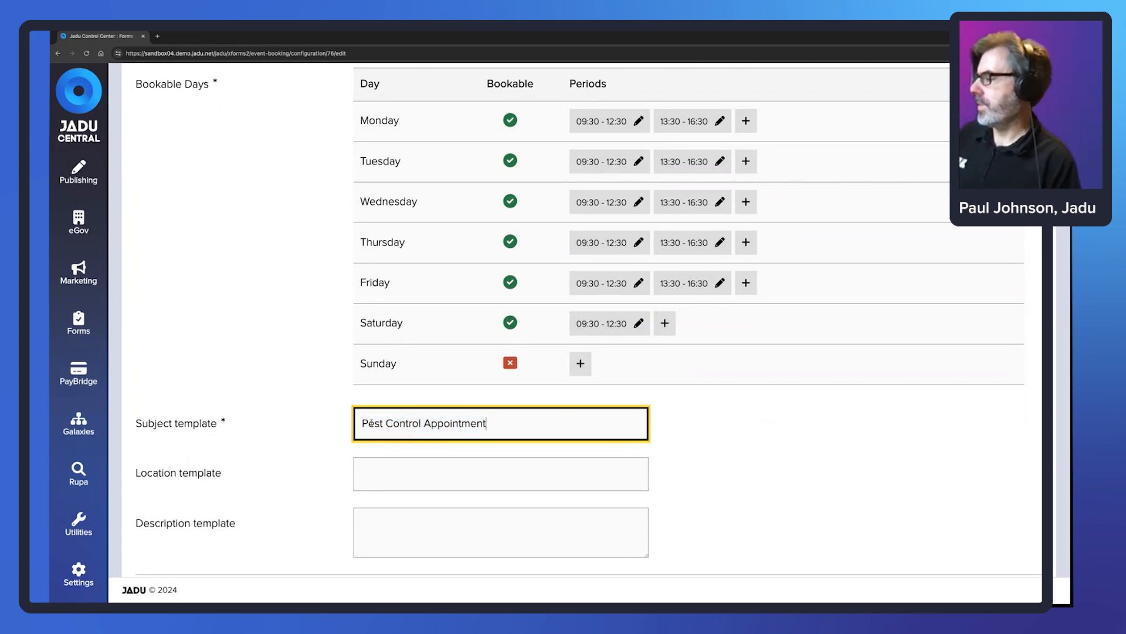
{"action": "scroll", "coordinate": [327, 421], "scroll_direction": "down", "scroll_amount": 1}
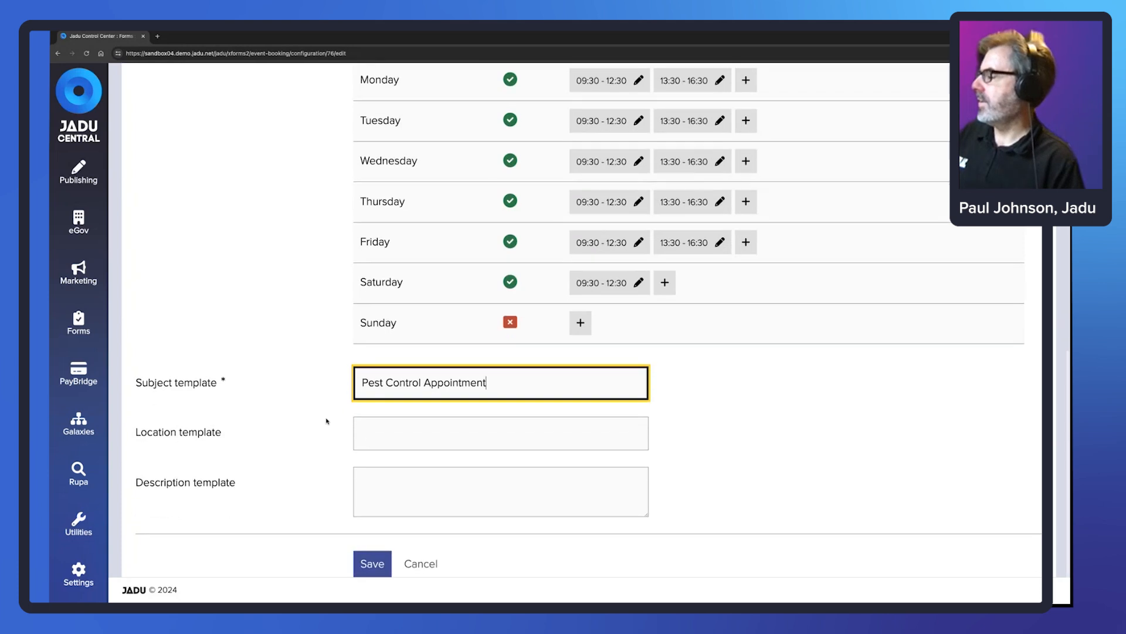
- Look over the Location and Description templates and return to the Pest Control Appointments name
{"action": "left_click", "coordinate": [437, 437]}
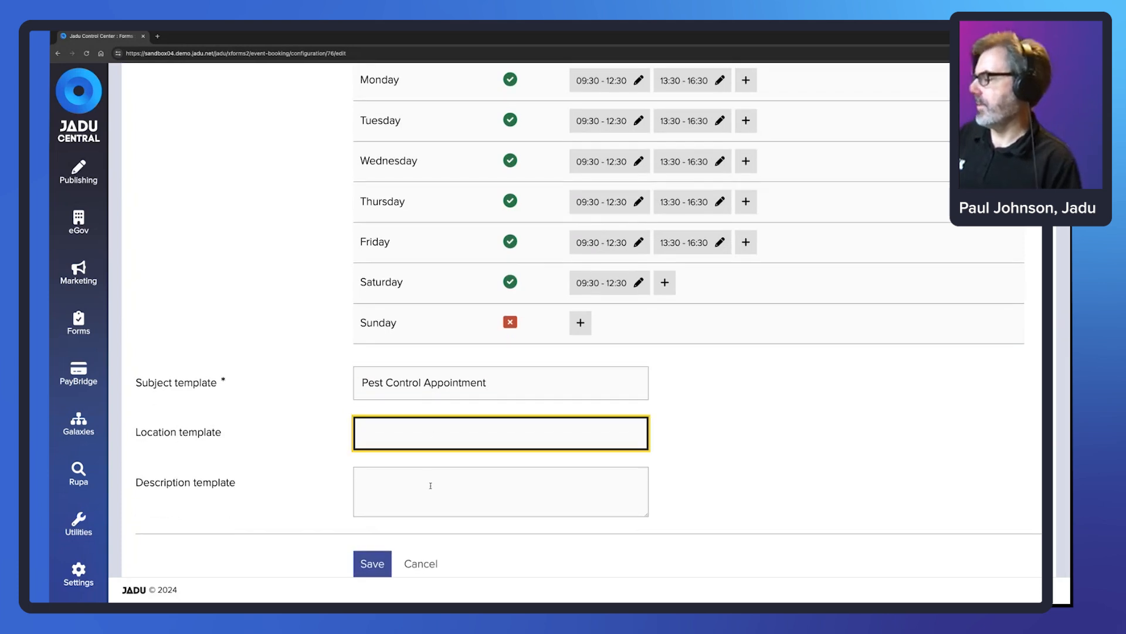
{"action": "left_click", "coordinate": [431, 485]}
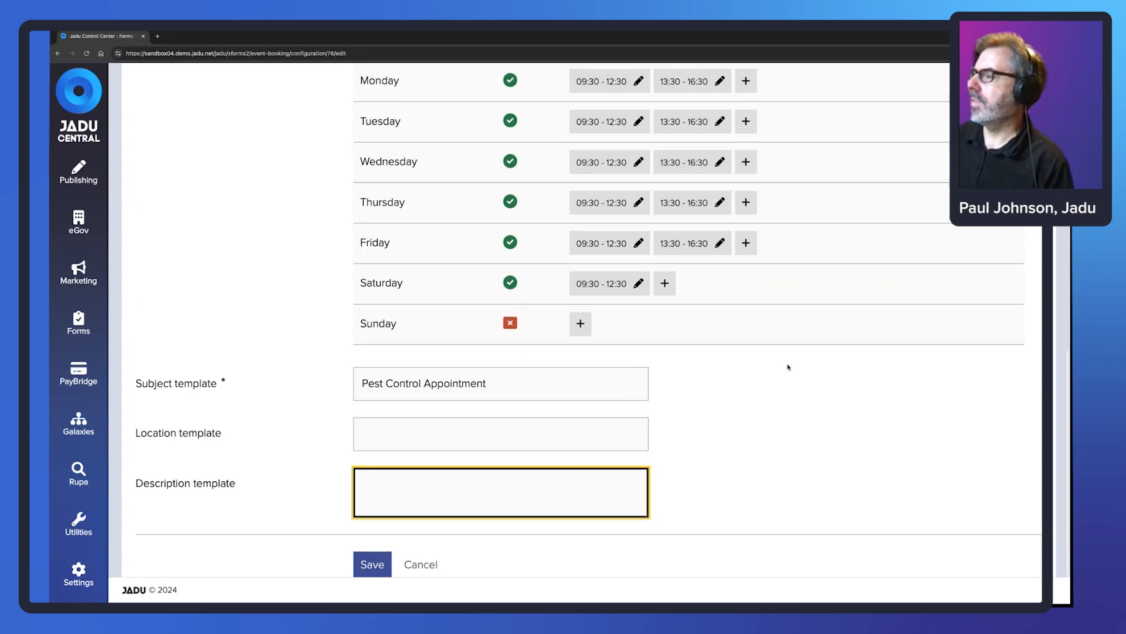
{"action": "scroll", "coordinate": [788, 368], "scroll_direction": "up", "scroll_amount": 3}
{"action": "scroll", "coordinate": [788, 368], "scroll_direction": "up", "scroll_amount": 10}
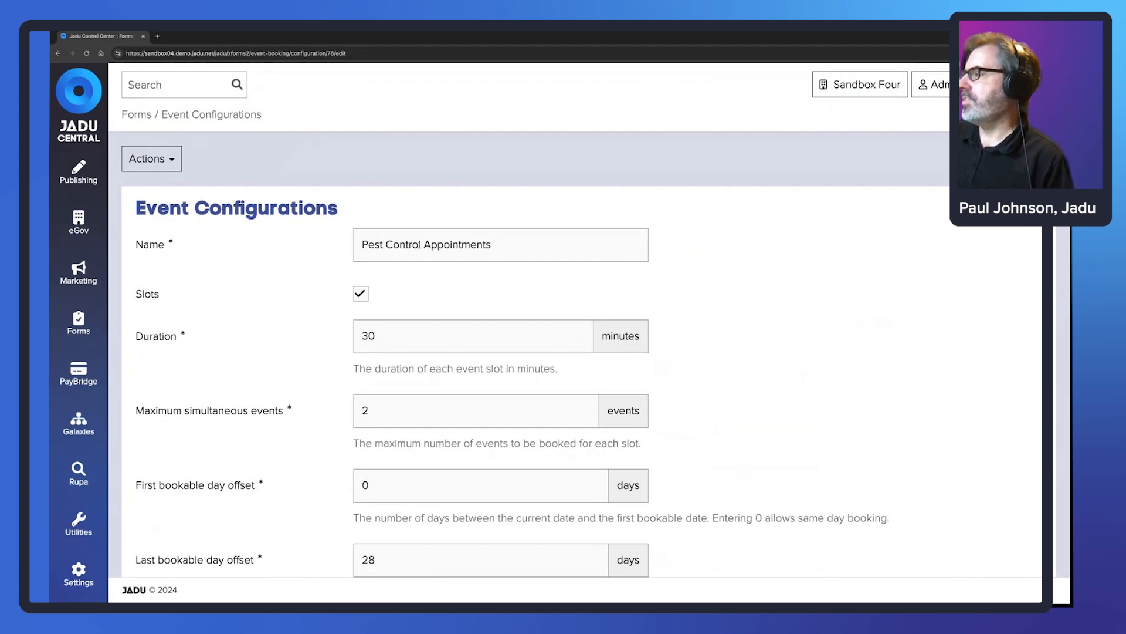
{"action": "left_click_drag", "start_coordinate": [420, 244], "coordinate": [357, 244]}
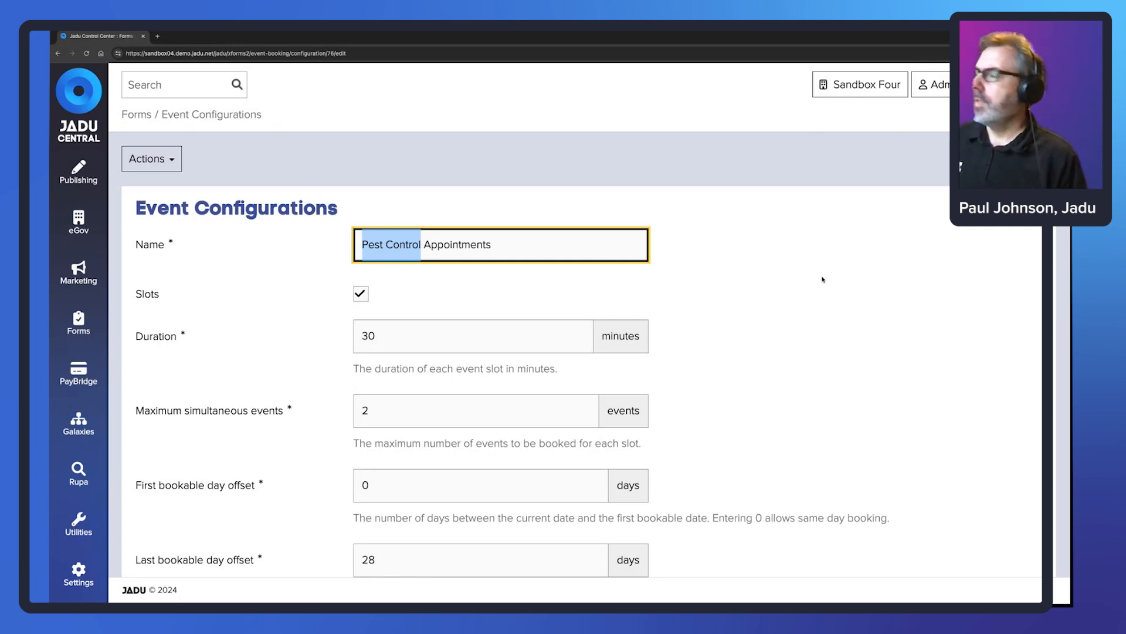
{"action": "scroll", "coordinate": [297, 195], "scroll_direction": "down", "scroll_amount": 1}
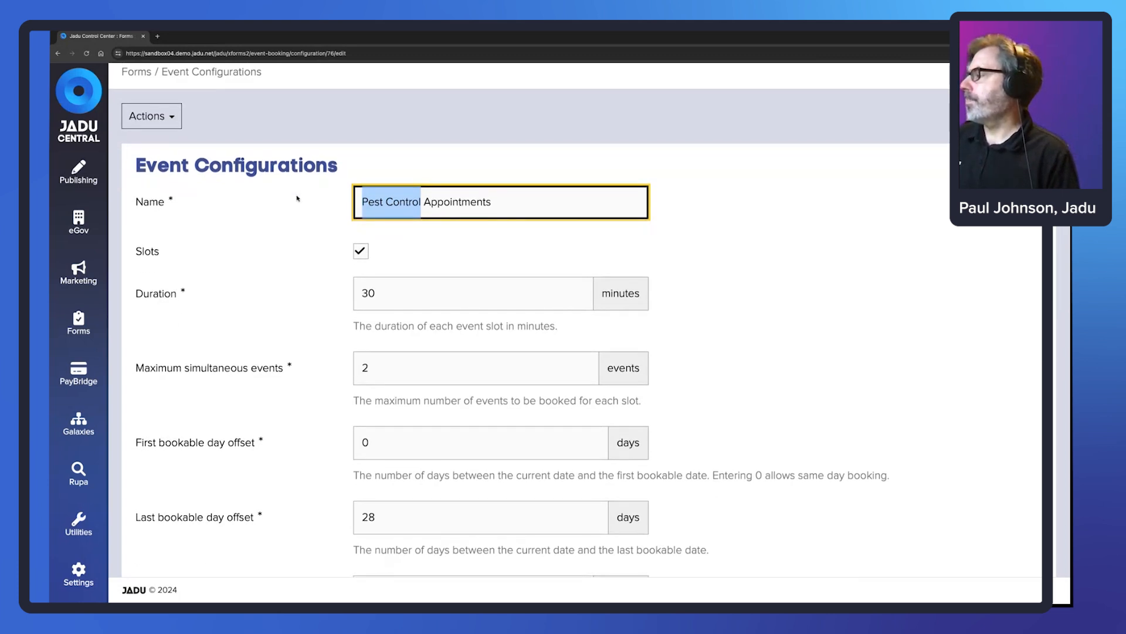
{"action": "scroll", "coordinate": [297, 198], "scroll_direction": "up", "scroll_amount": 1}
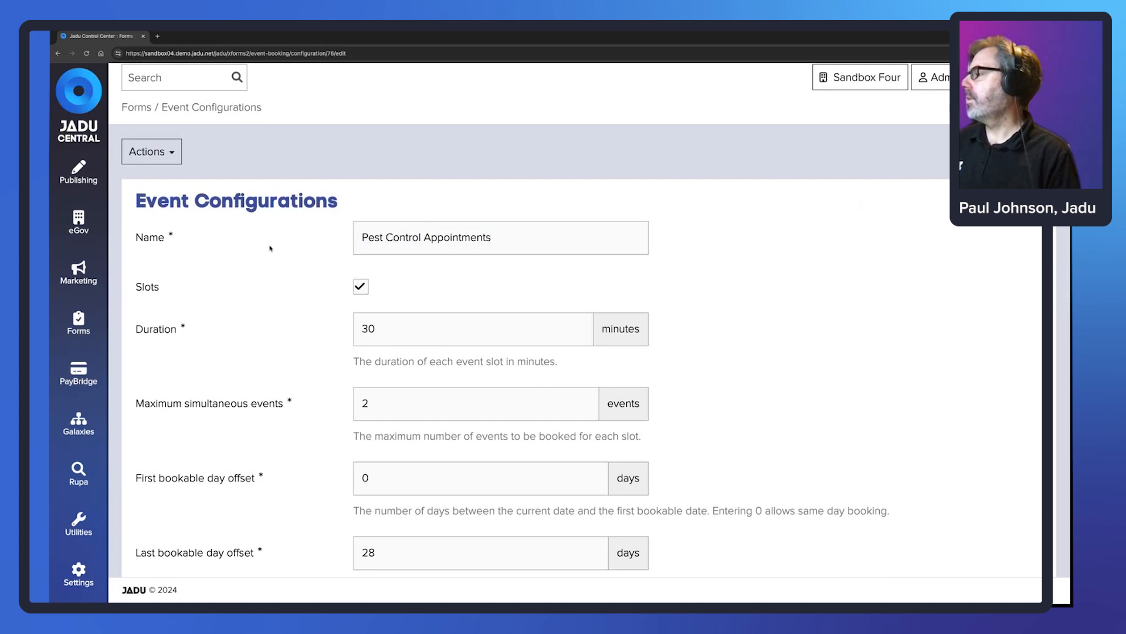
- Open the Change or Cancel a Pest Control Booking form and edit its Customer details page template
{"action": "left_click", "coordinate": [76, 332]}
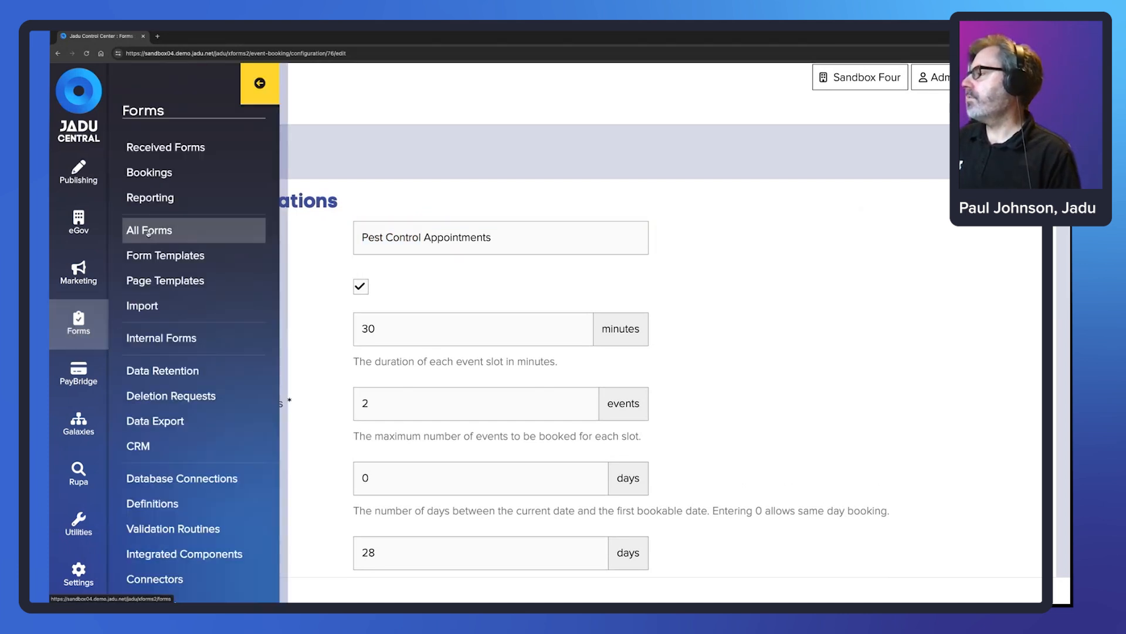
{"action": "left_click", "coordinate": [148, 231]}
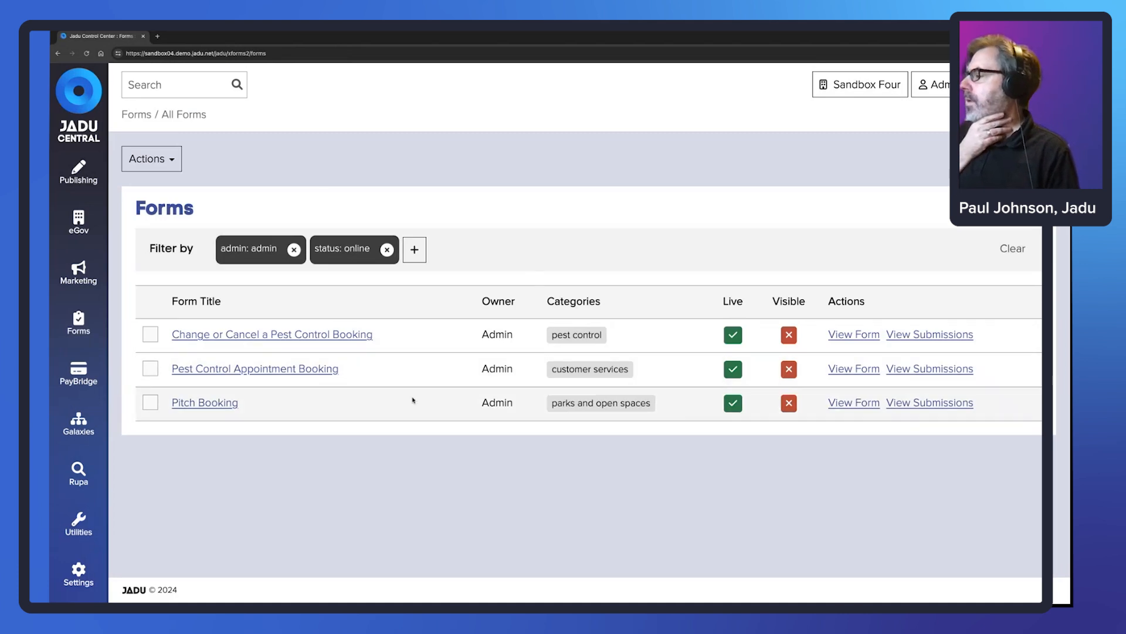
{"action": "left_click", "coordinate": [300, 335]}
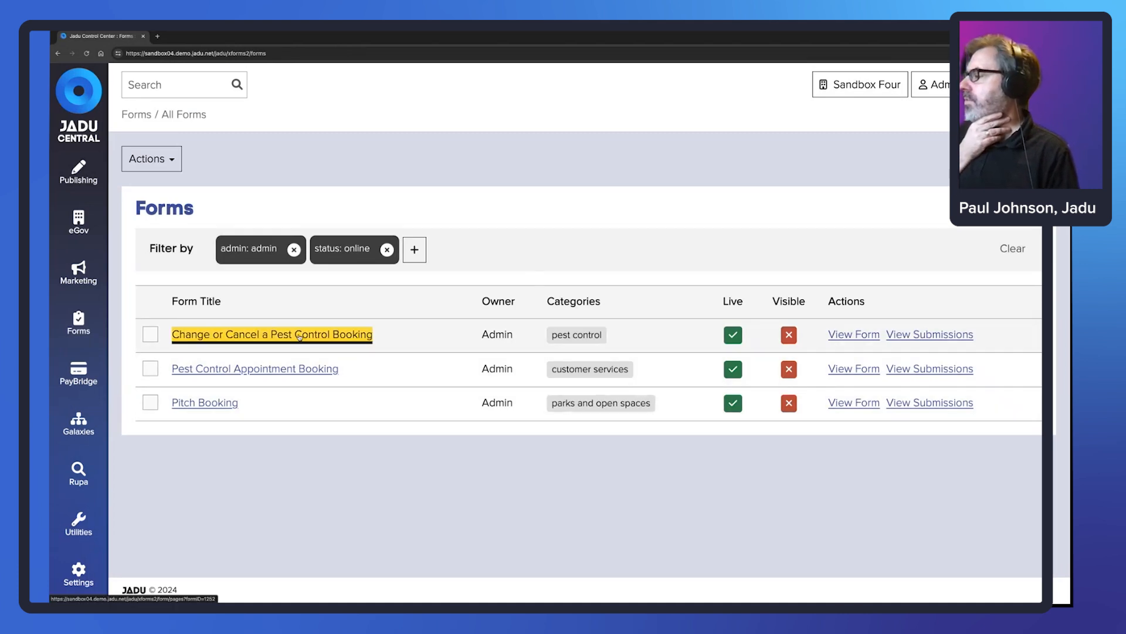
{"action": "scroll", "coordinate": [341, 336], "scroll_direction": "down", "scroll_amount": 2}
{"action": "scroll", "coordinate": [341, 336], "scroll_direction": "down", "scroll_amount": 2}
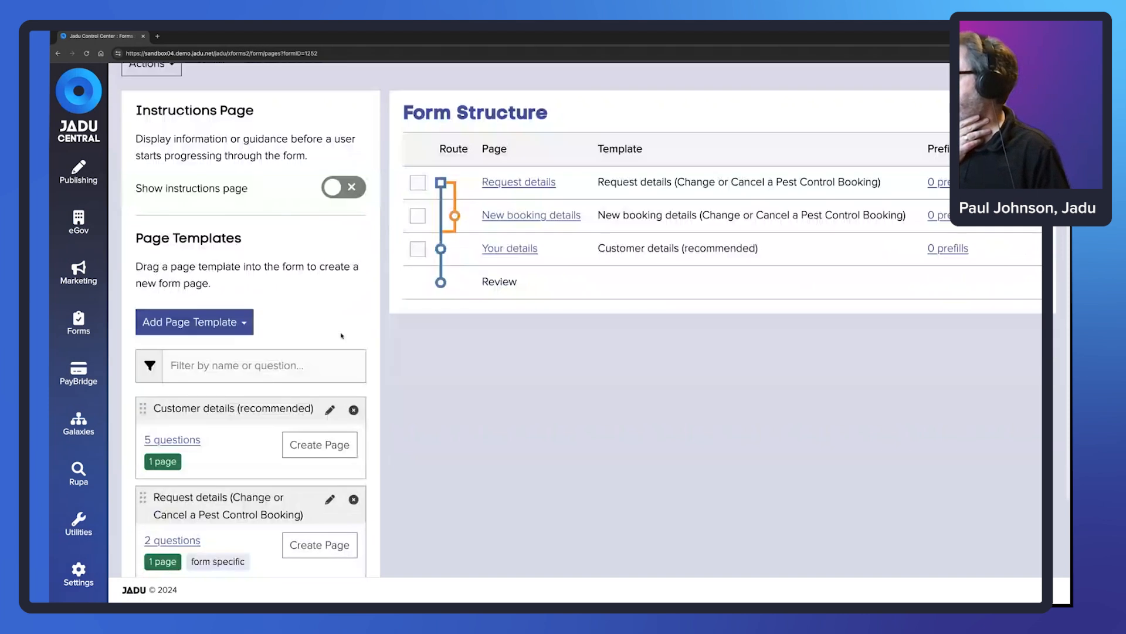
{"action": "left_click", "coordinate": [330, 382]}
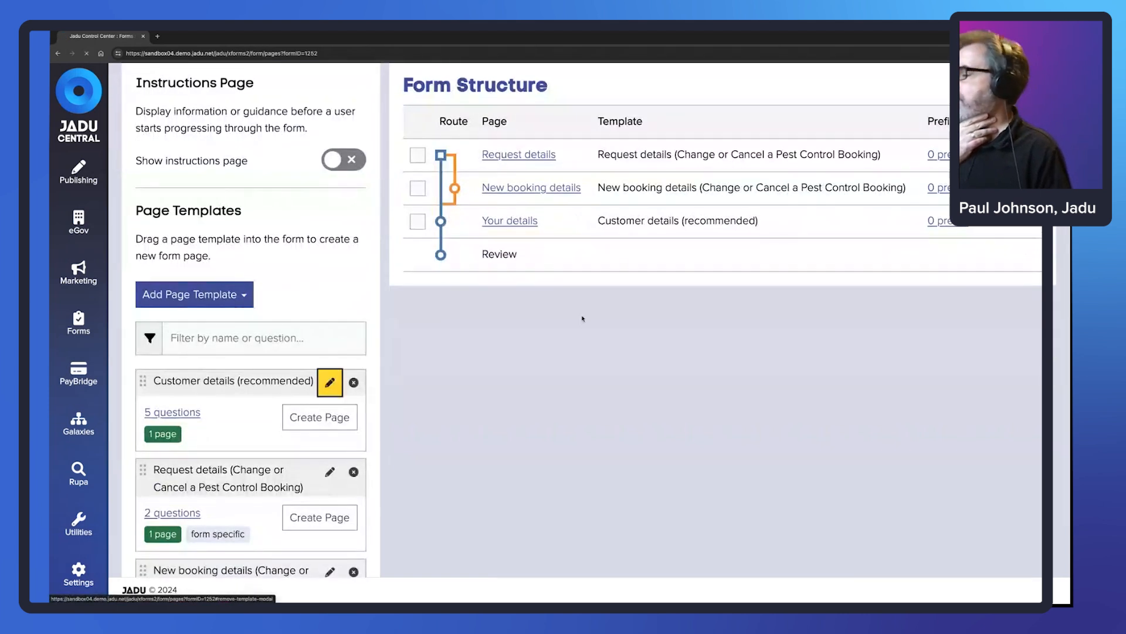
- Trial an Event Booking question with Parking Spaces calendar and Pest Control Appointments slots, then discard it
{"action": "scroll", "coordinate": [500, 258], "scroll_direction": "down", "scroll_amount": 2}
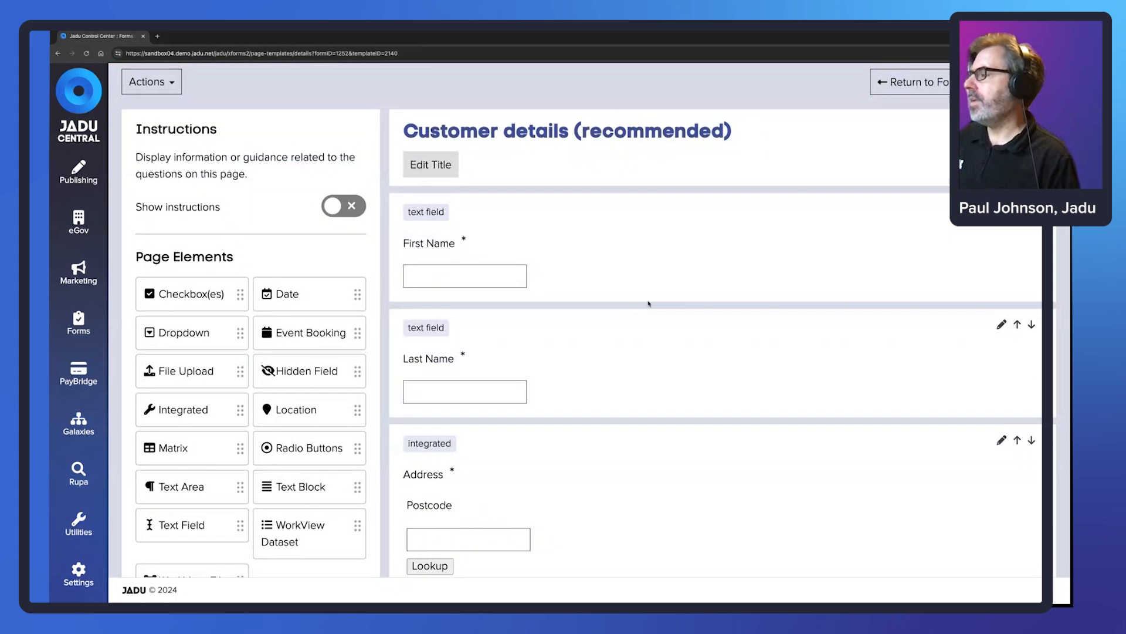
{"action": "left_click_drag", "start_coordinate": [357, 334], "coordinate": [554, 204]}
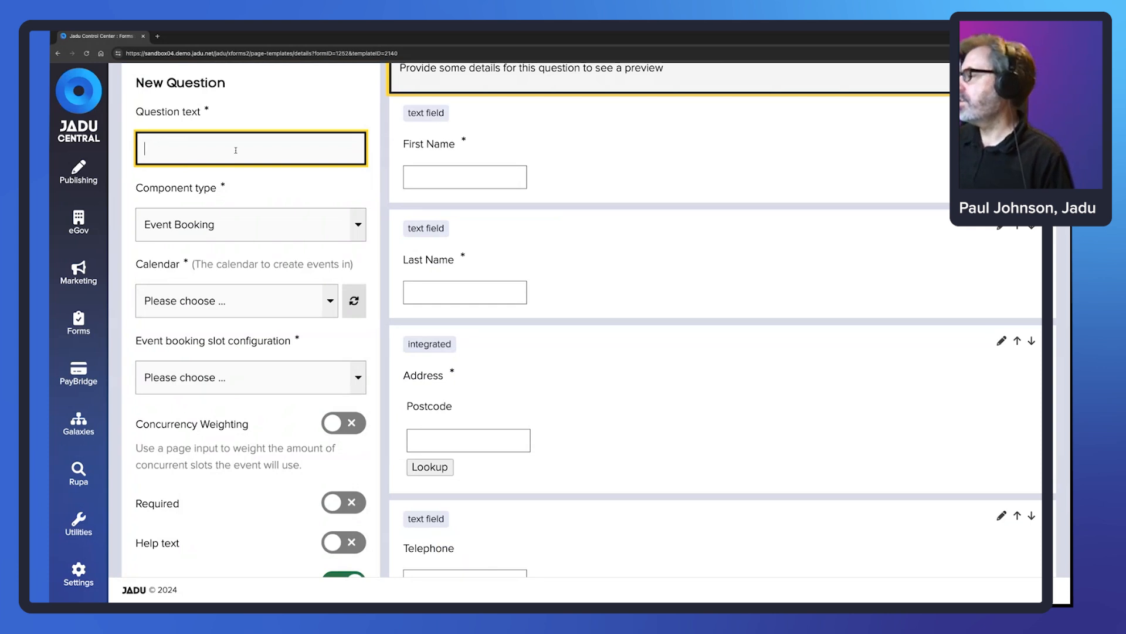
{"action": "left_click", "coordinate": [332, 306]}
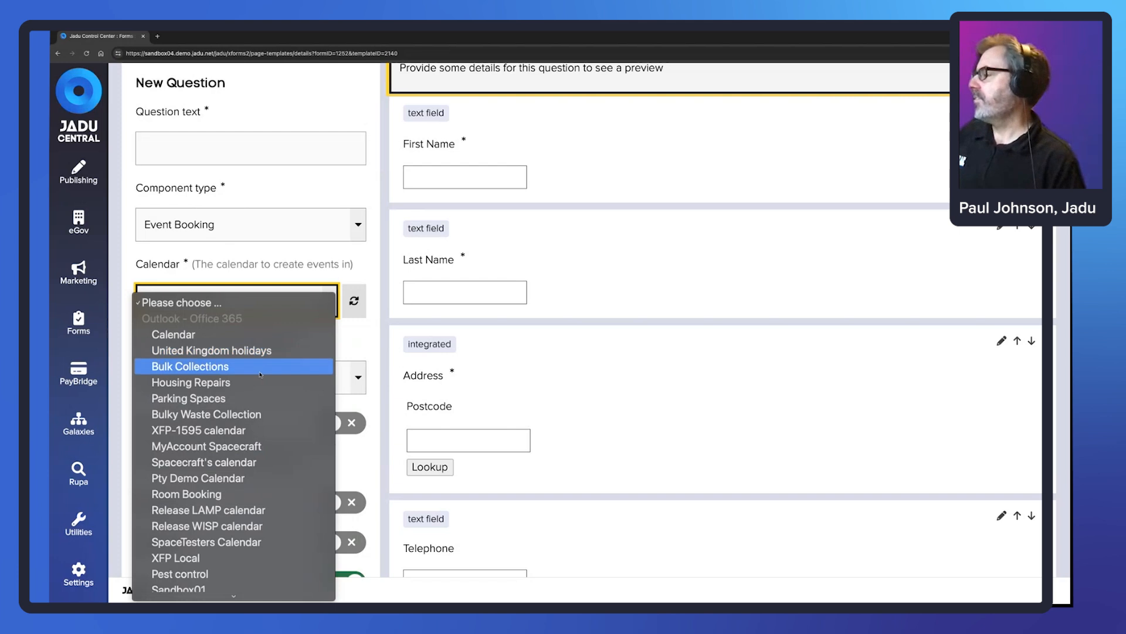
{"action": "left_click", "coordinate": [240, 398]}
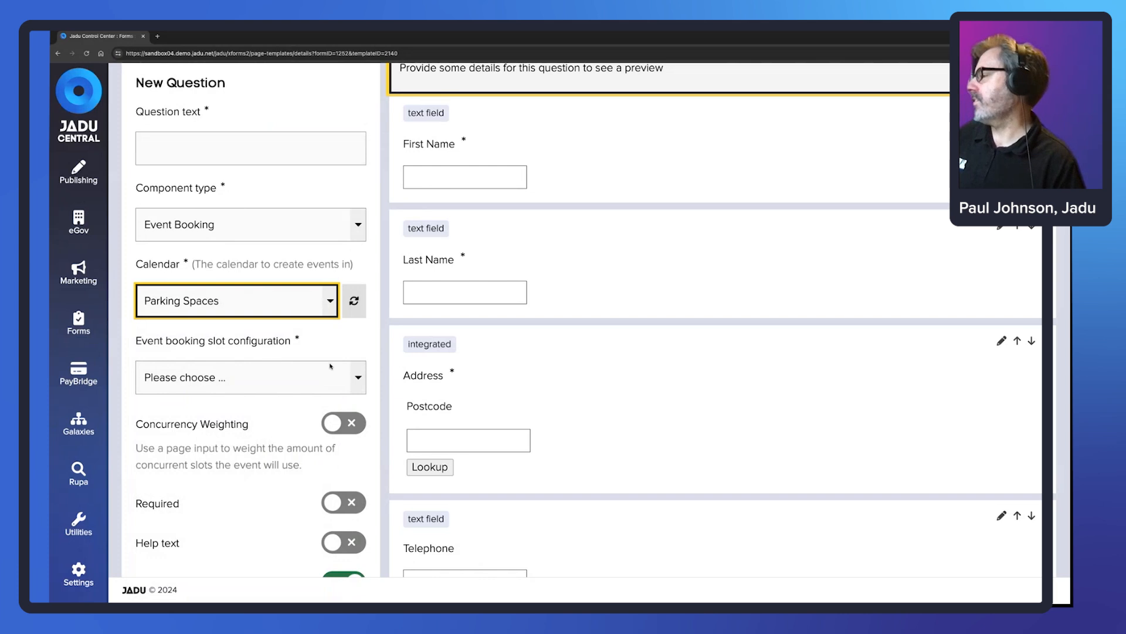
{"action": "left_click", "coordinate": [359, 379]}
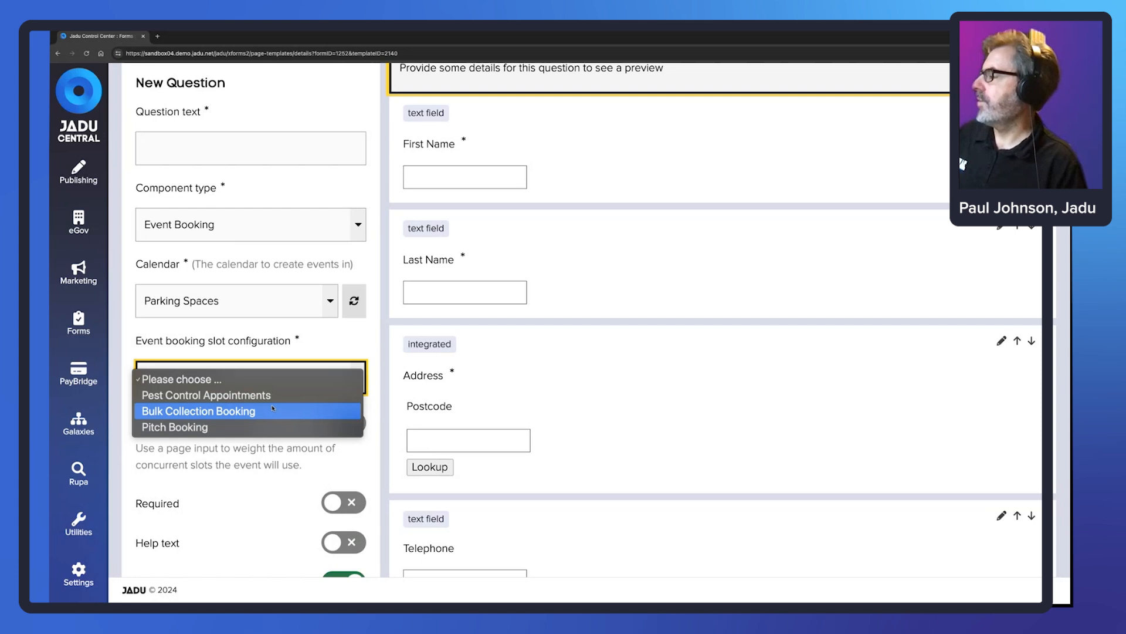
{"action": "left_click", "coordinate": [232, 396]}
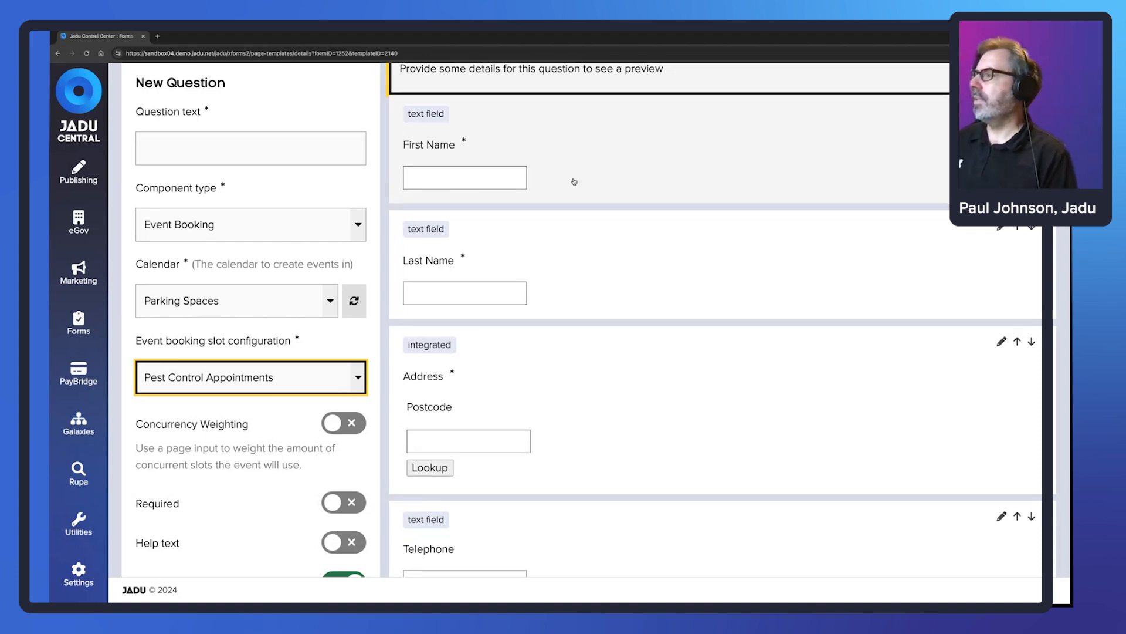
{"action": "scroll", "coordinate": [574, 181], "scroll_direction": "up", "scroll_amount": 1}
{"action": "scroll", "coordinate": [528, 208], "scroll_direction": "up", "scroll_amount": 4}
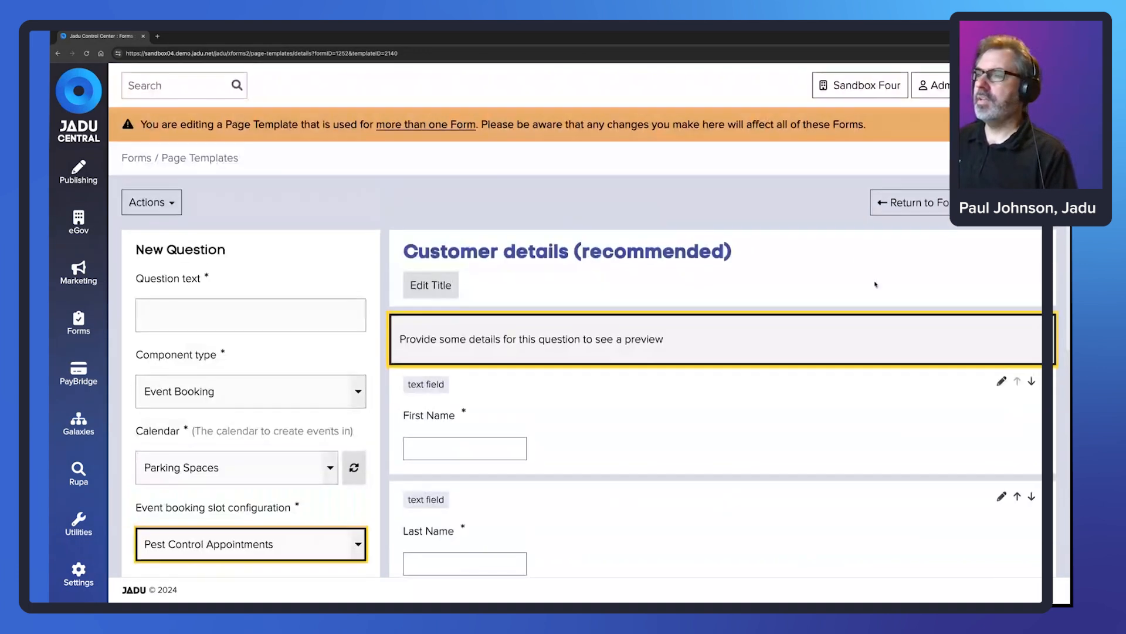
{"action": "scroll", "coordinate": [270, 469], "scroll_direction": "down", "scroll_amount": 5}
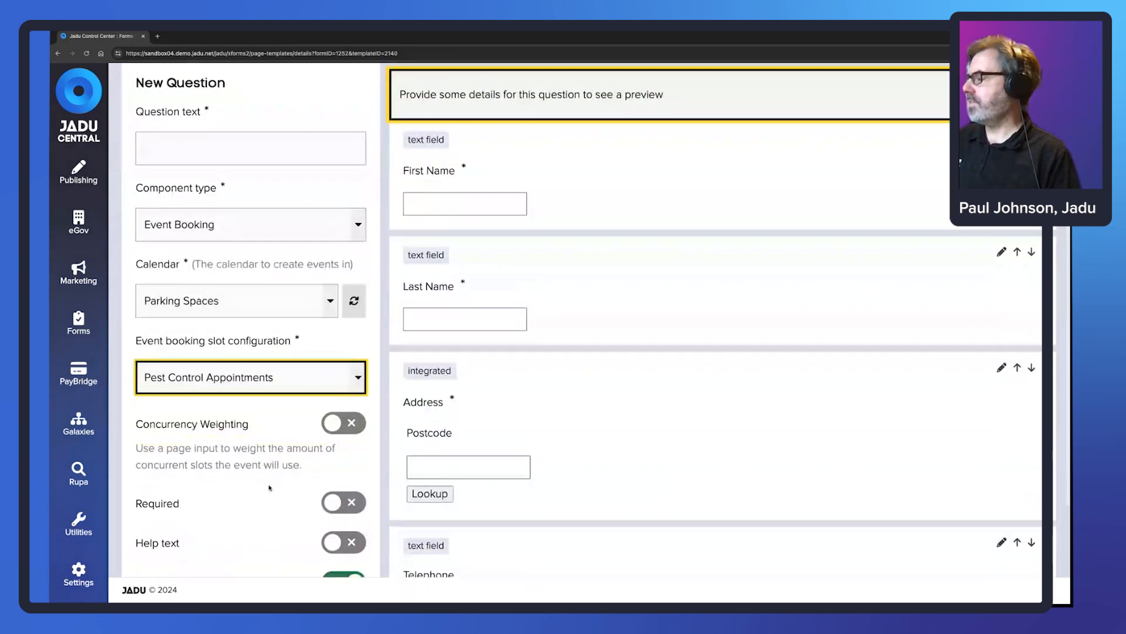
{"action": "left_click", "coordinate": [245, 549]}
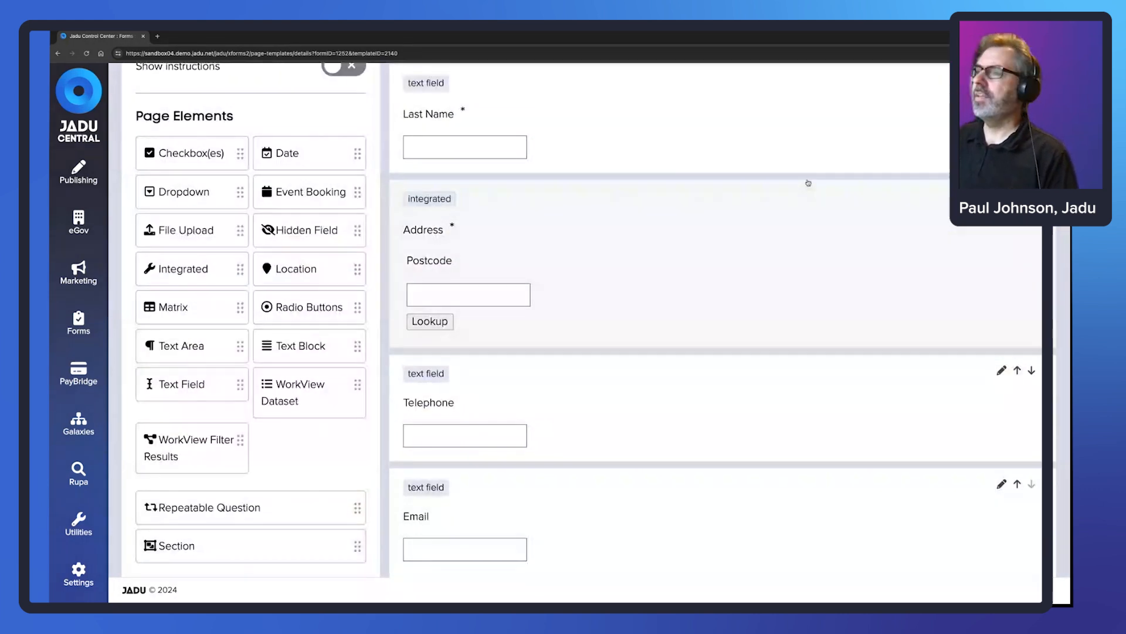
{"action": "scroll", "coordinate": [880, 234], "scroll_direction": "up", "scroll_amount": 6}
- Go back to All Forms and open the Pest Control Appointment Booking form
{"action": "left_click", "coordinate": [912, 201]}
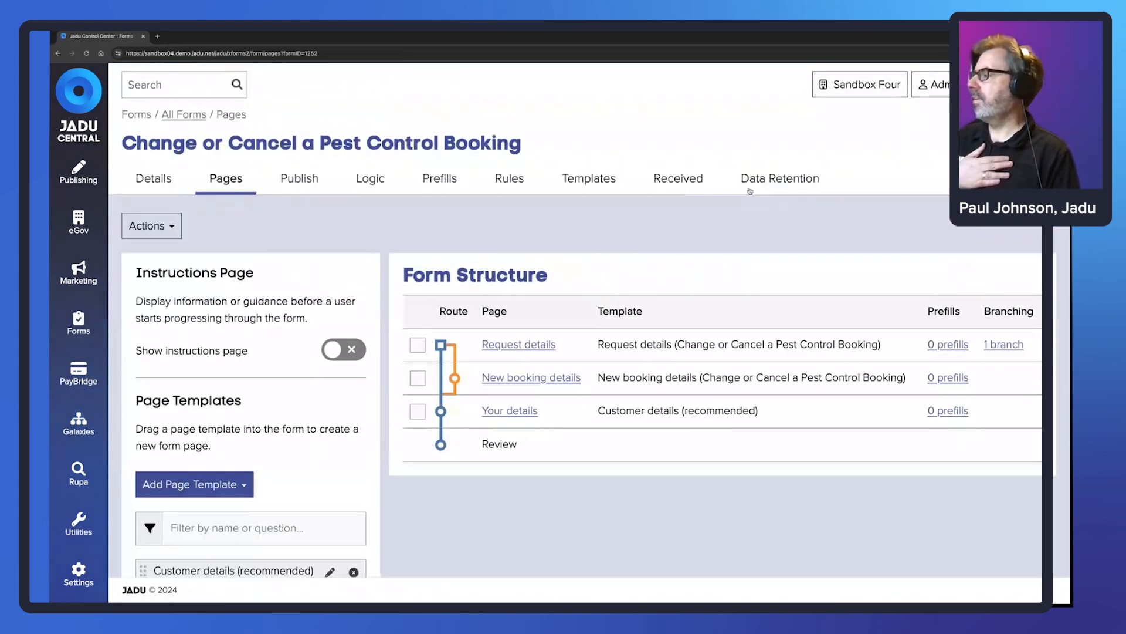
{"action": "left_click", "coordinate": [184, 114]}
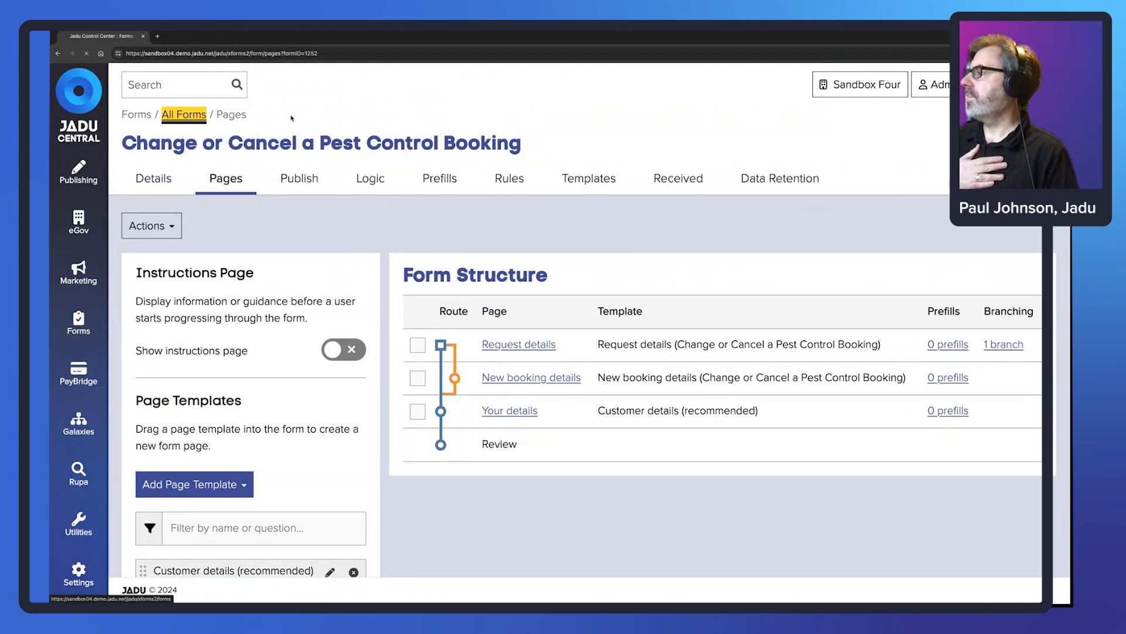
{"action": "scroll", "coordinate": [550, 225], "scroll_direction": "down", "scroll_amount": 1}
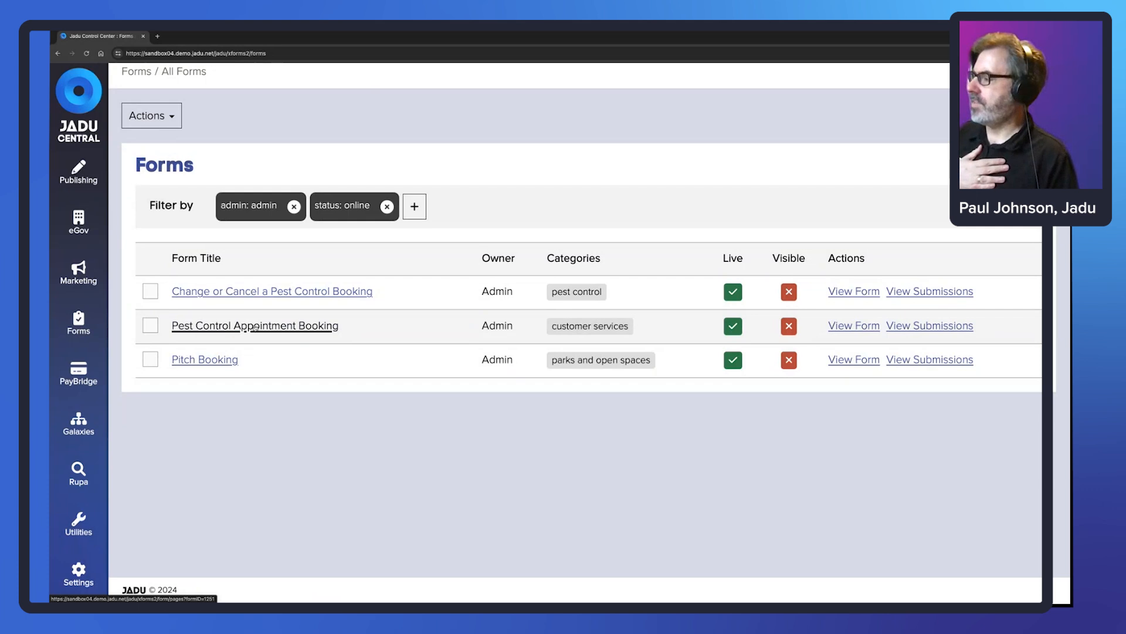
{"action": "left_click", "coordinate": [292, 328]}
- Review the Appointment details template's calendar question settings and close them unchanged
{"action": "scroll", "coordinate": [458, 297], "scroll_direction": "down", "scroll_amount": 2}
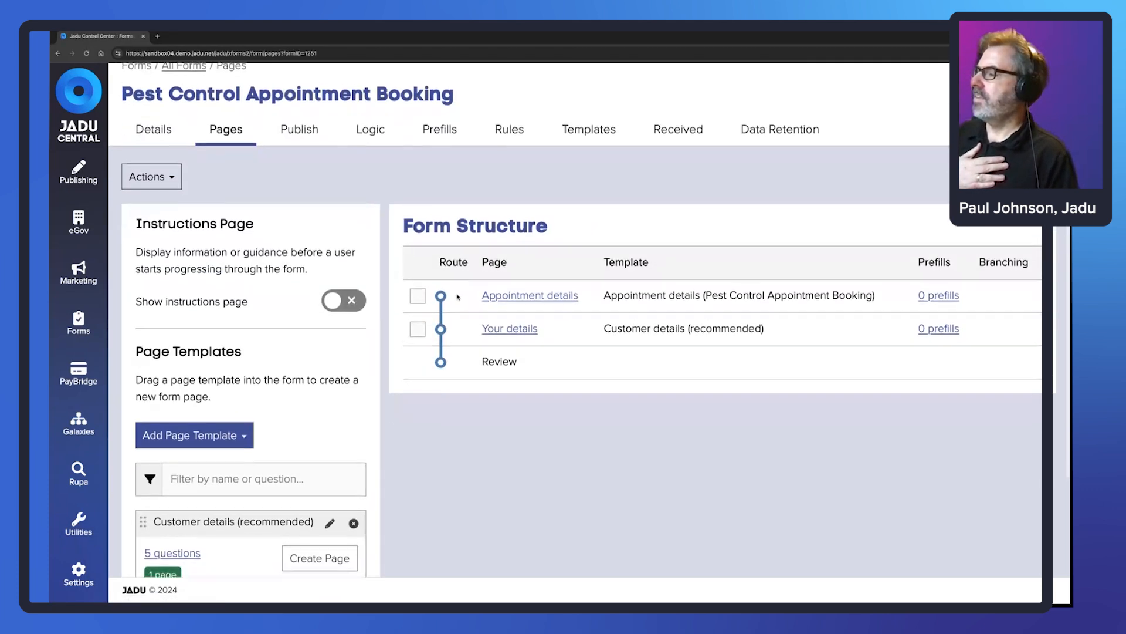
{"action": "scroll", "coordinate": [458, 297], "scroll_direction": "down", "scroll_amount": 3}
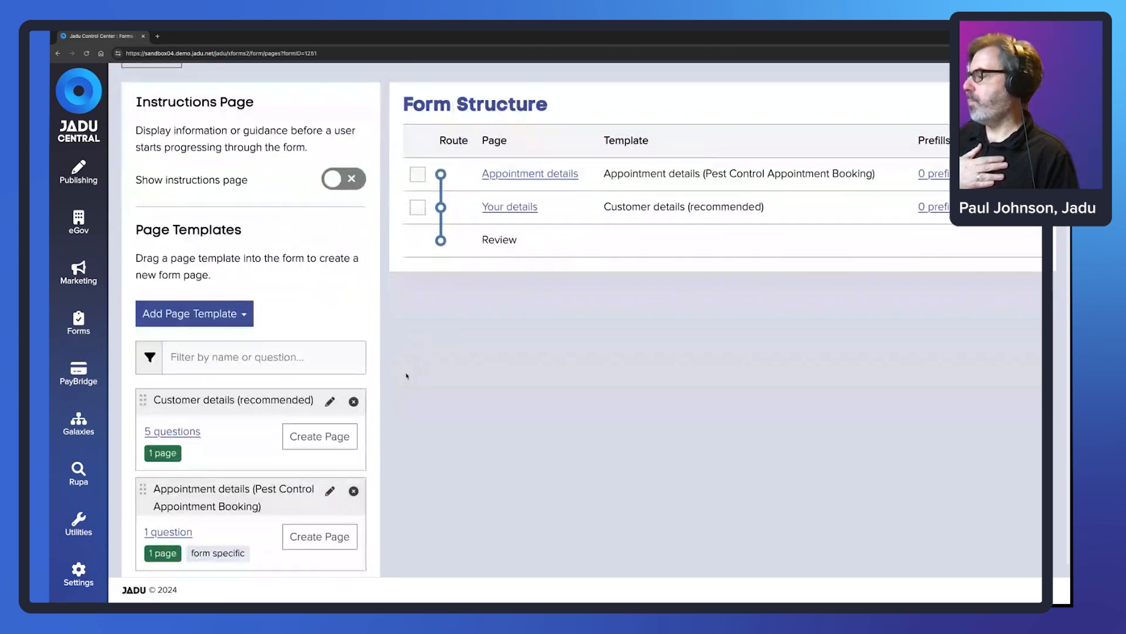
{"action": "scroll", "coordinate": [407, 376], "scroll_direction": "down", "scroll_amount": 1}
{"action": "left_click", "coordinate": [330, 472]}
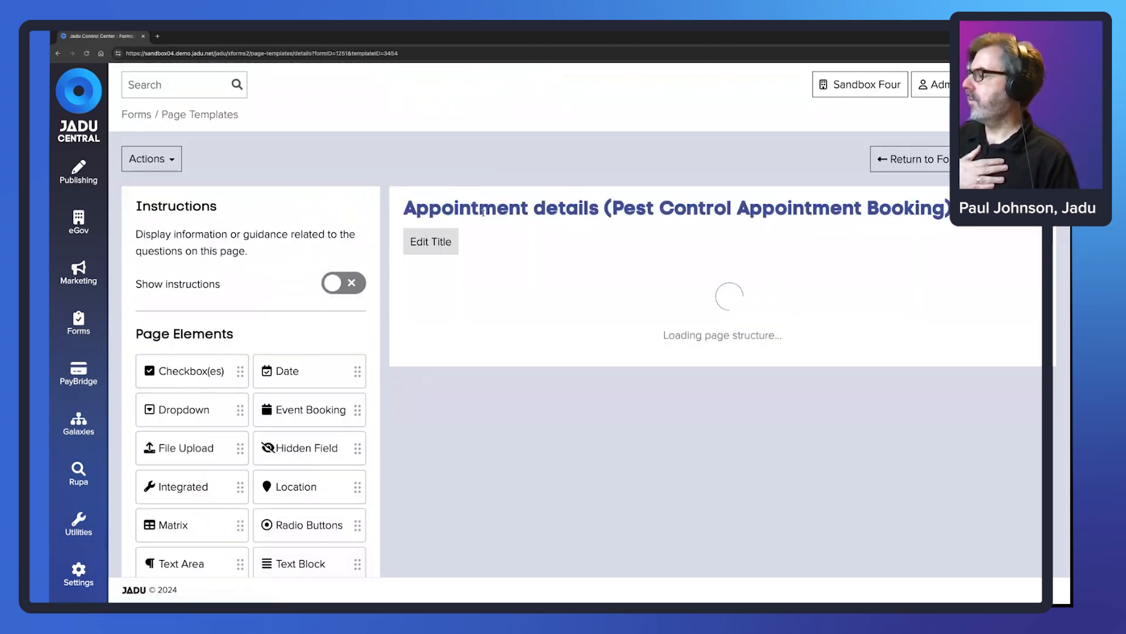
{"action": "scroll", "coordinate": [596, 238], "scroll_direction": "down", "scroll_amount": 3}
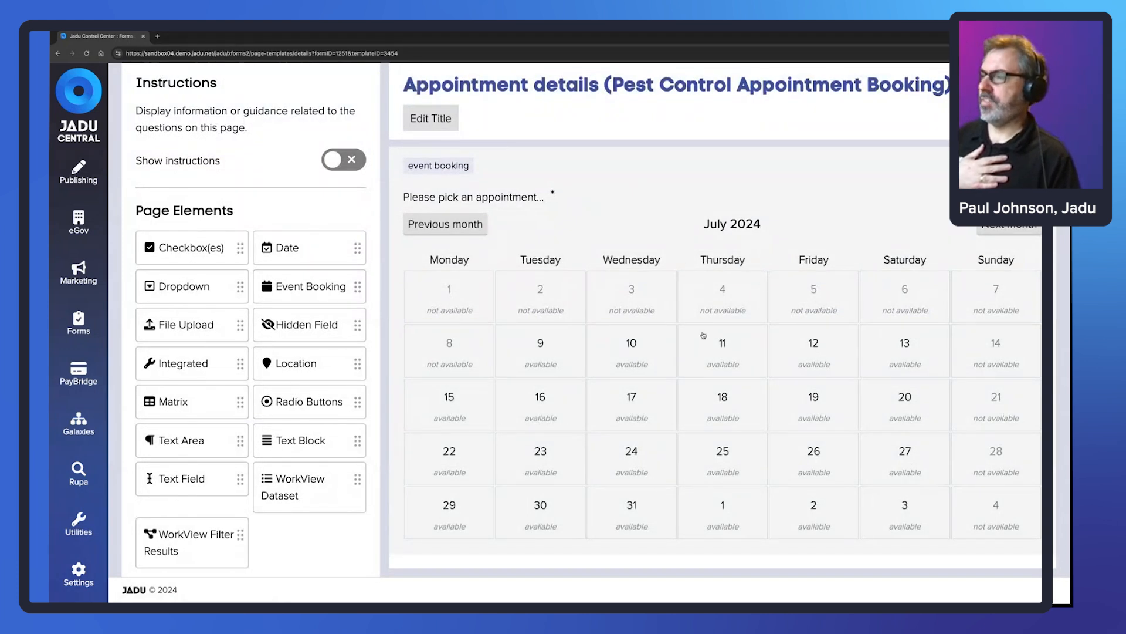
{"action": "left_click", "coordinate": [638, 162]}
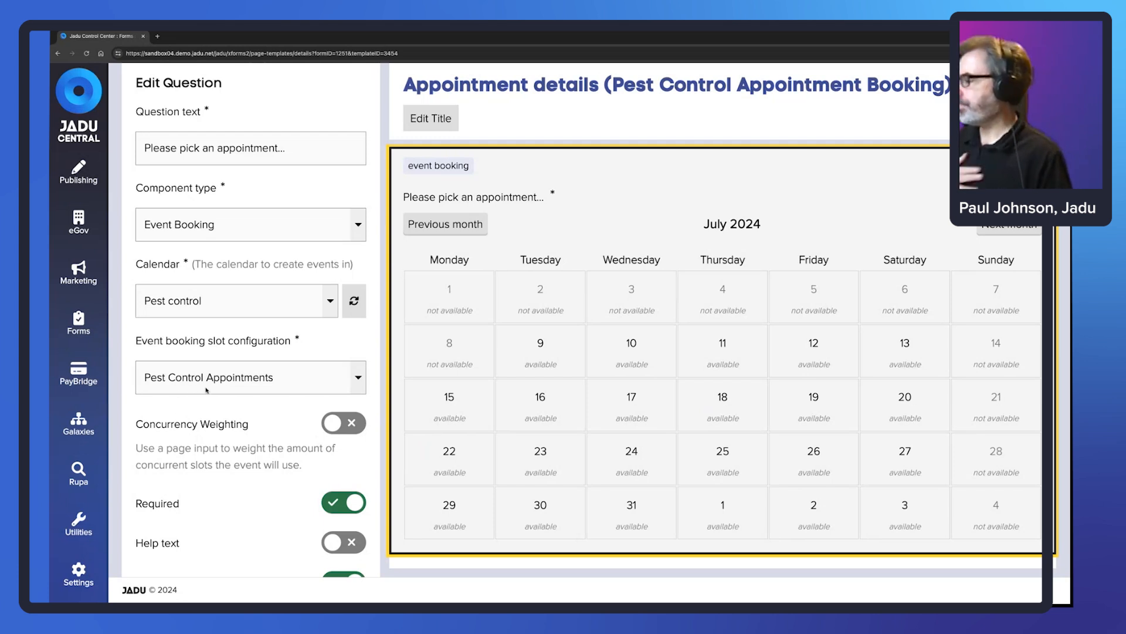
{"action": "scroll", "coordinate": [242, 414], "scroll_direction": "down", "scroll_amount": 3}
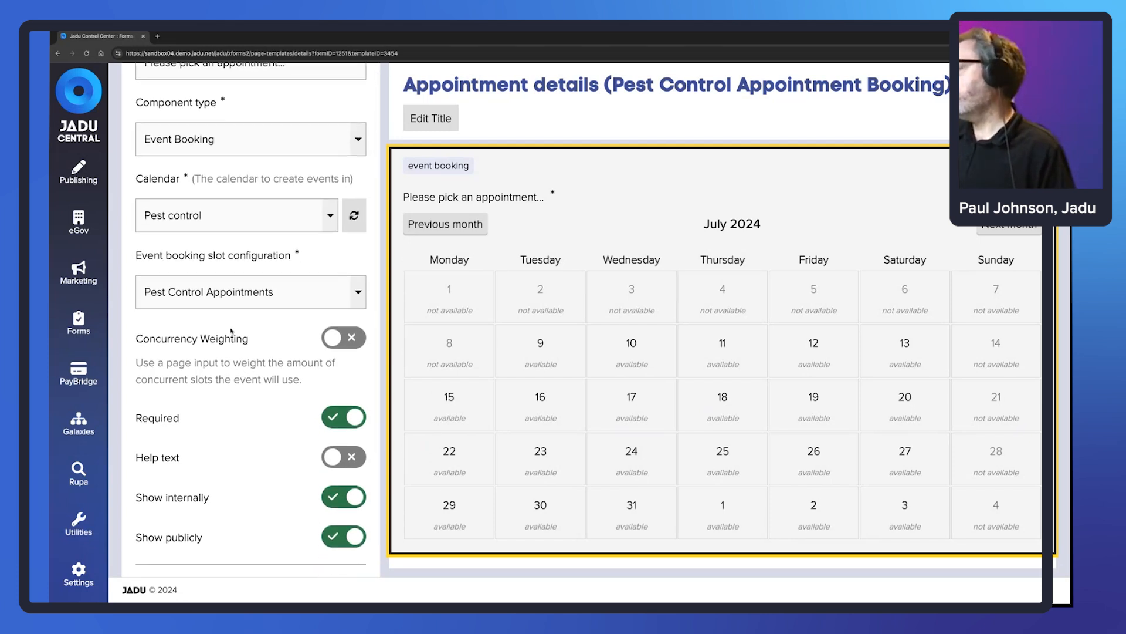
{"action": "scroll", "coordinate": [235, 411], "scroll_direction": "down", "scroll_amount": 1}
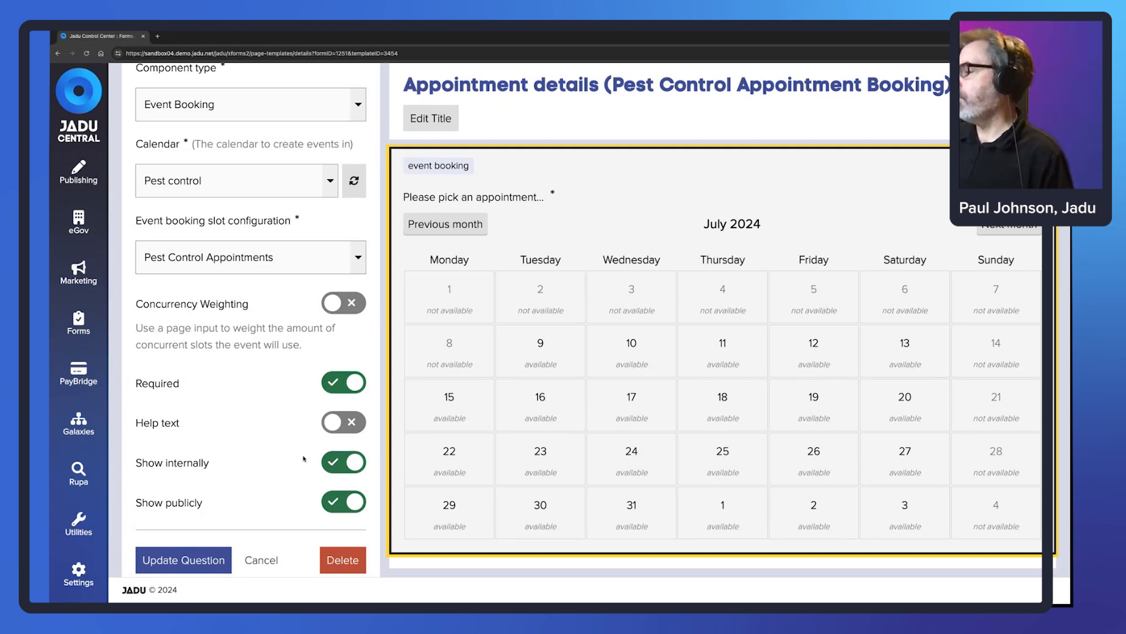
{"action": "scroll", "coordinate": [240, 334], "scroll_direction": "up", "scroll_amount": 1}
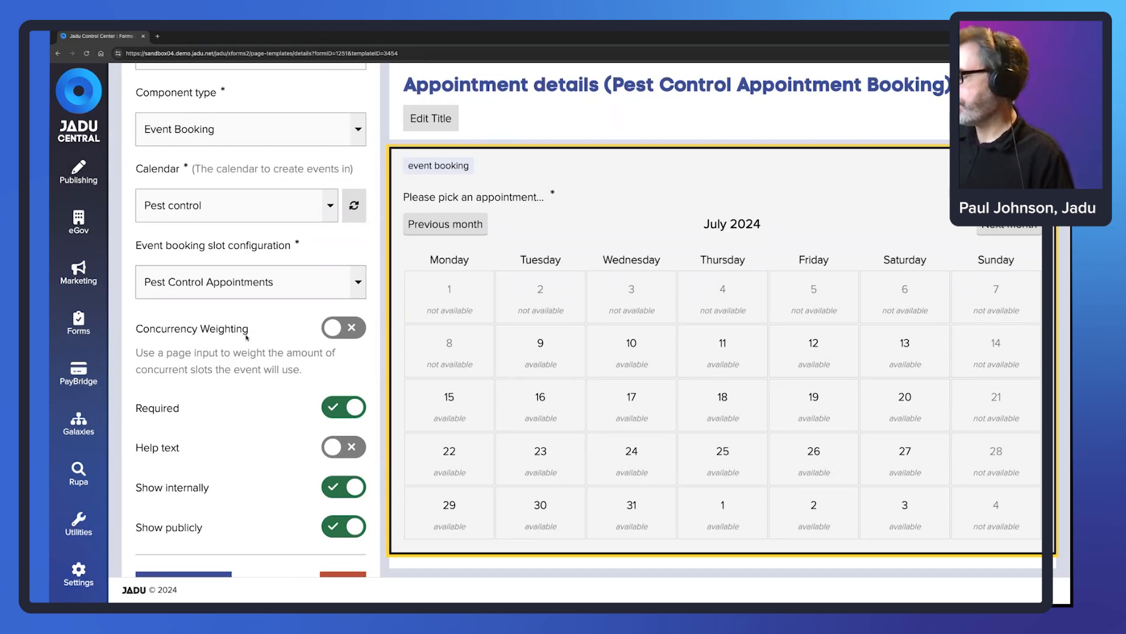
{"action": "scroll", "coordinate": [243, 383], "scroll_direction": "down", "scroll_amount": 1}
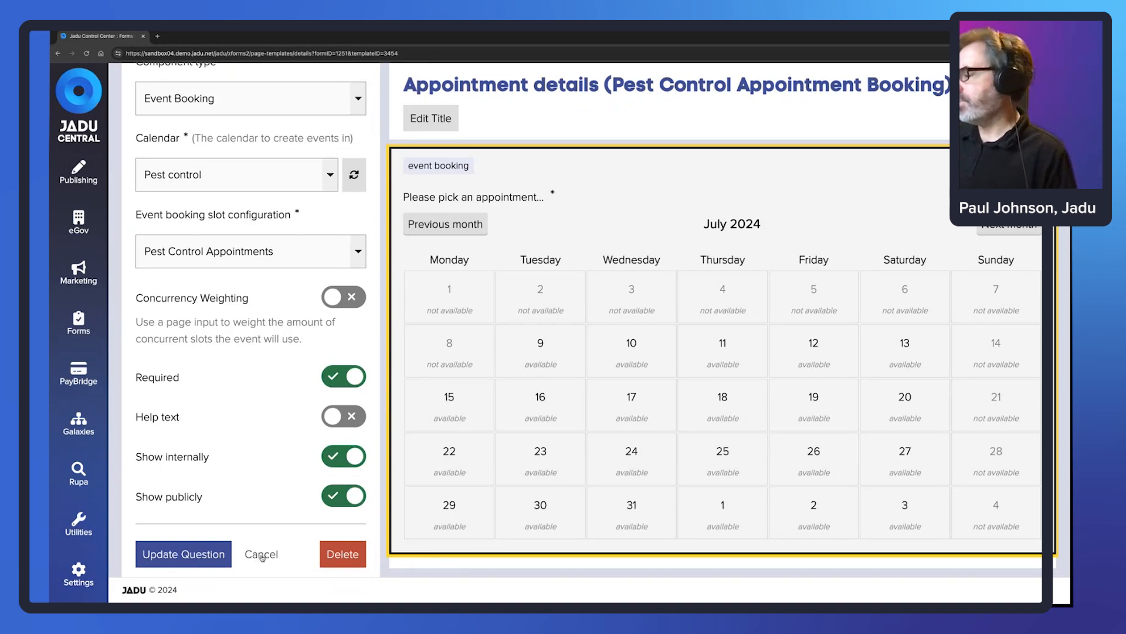
{"action": "left_click", "coordinate": [262, 555]}
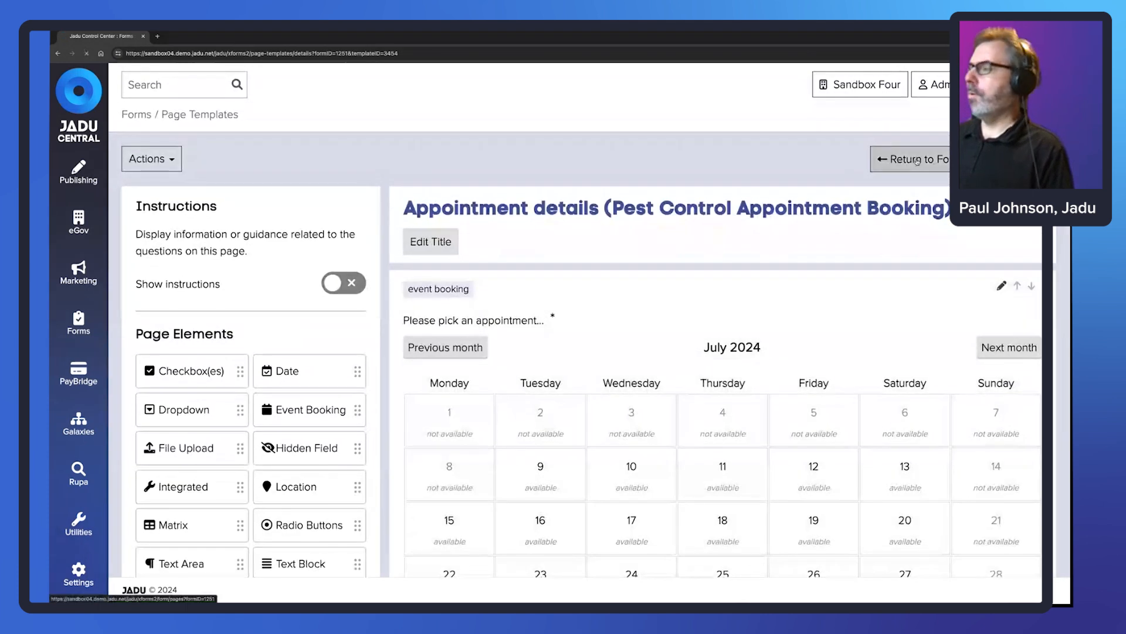
- Open the live Pest Control Appointment Booking form from its Publish settings
{"action": "left_click", "coordinate": [917, 161]}
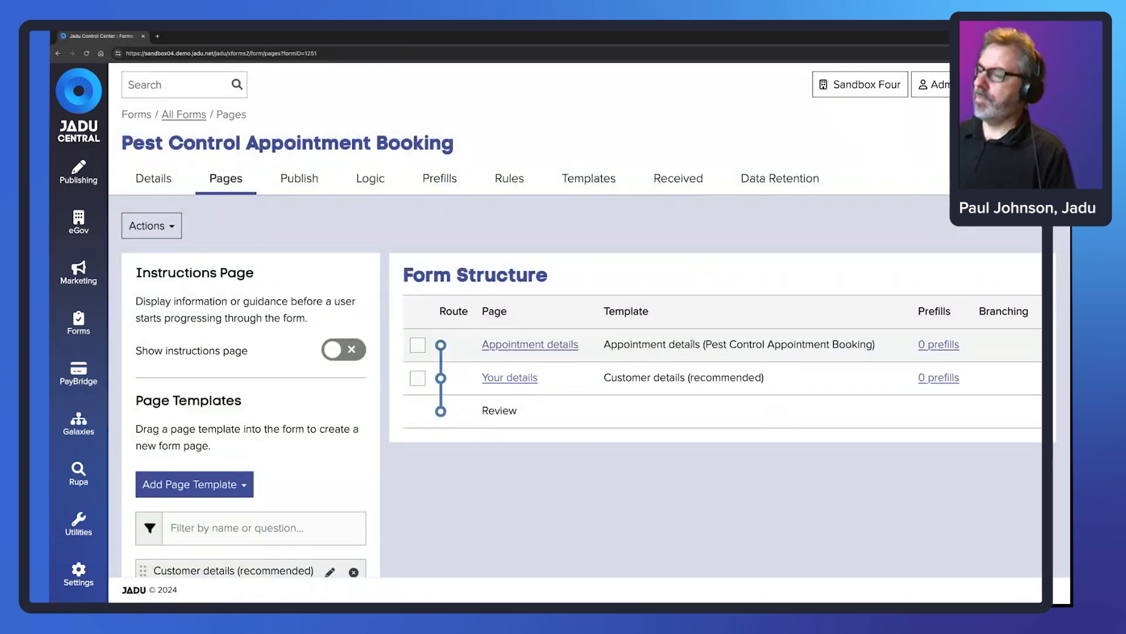
{"action": "left_click", "coordinate": [304, 180]}
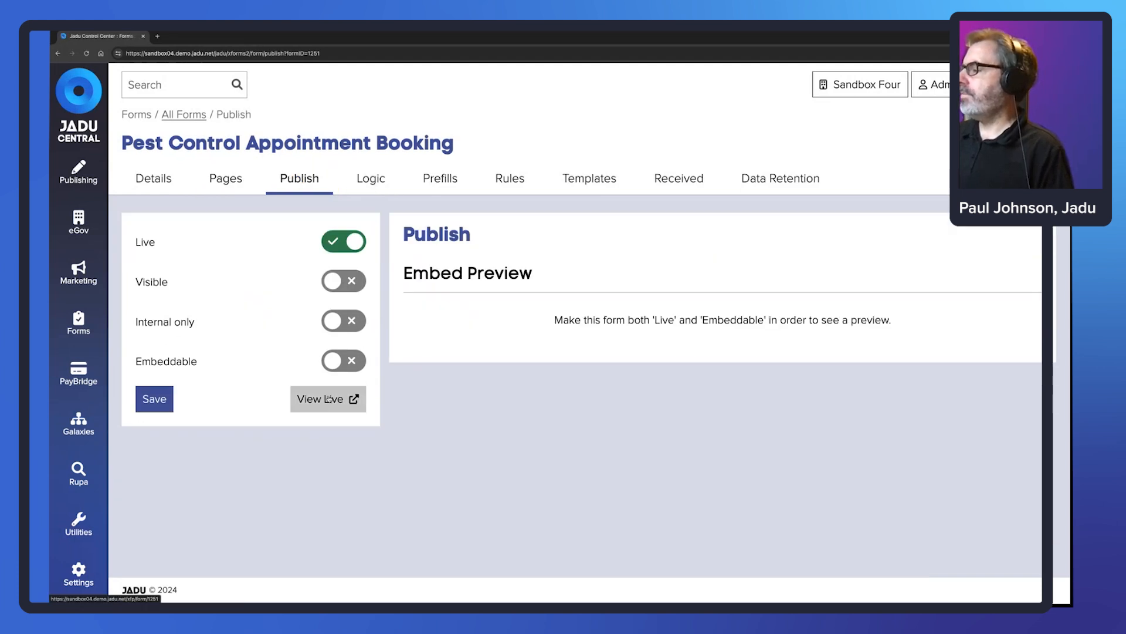
{"action": "left_click", "coordinate": [329, 399]}
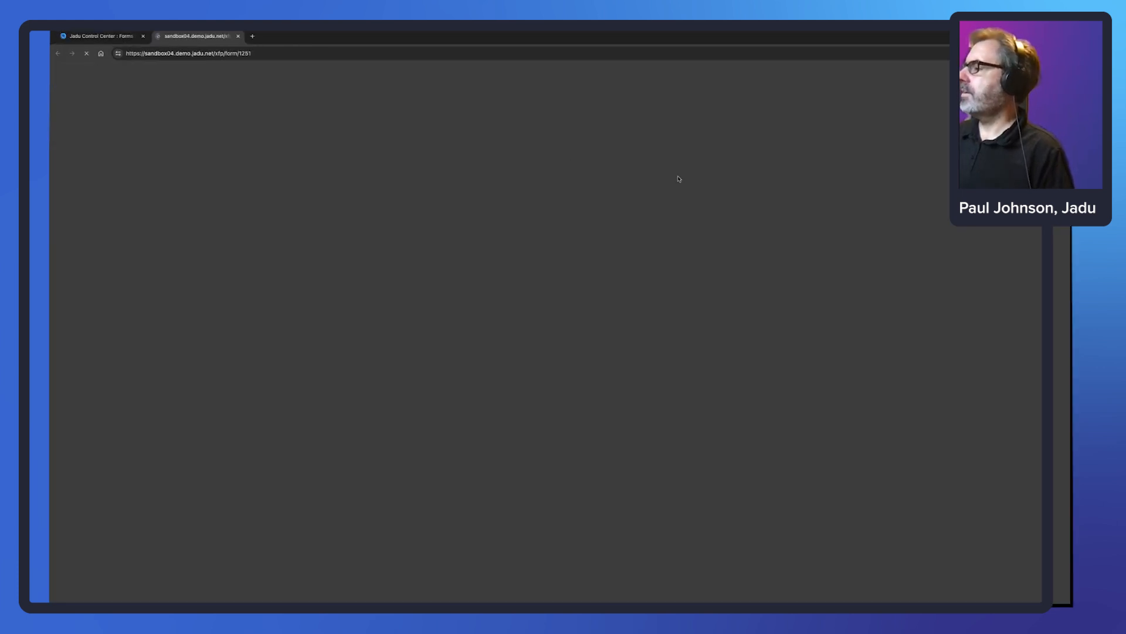
- Choose the Wednesday 10 July 09:30–10:00 slot and continue to the details page
{"action": "scroll", "coordinate": [606, 214], "scroll_direction": "down", "scroll_amount": 3}
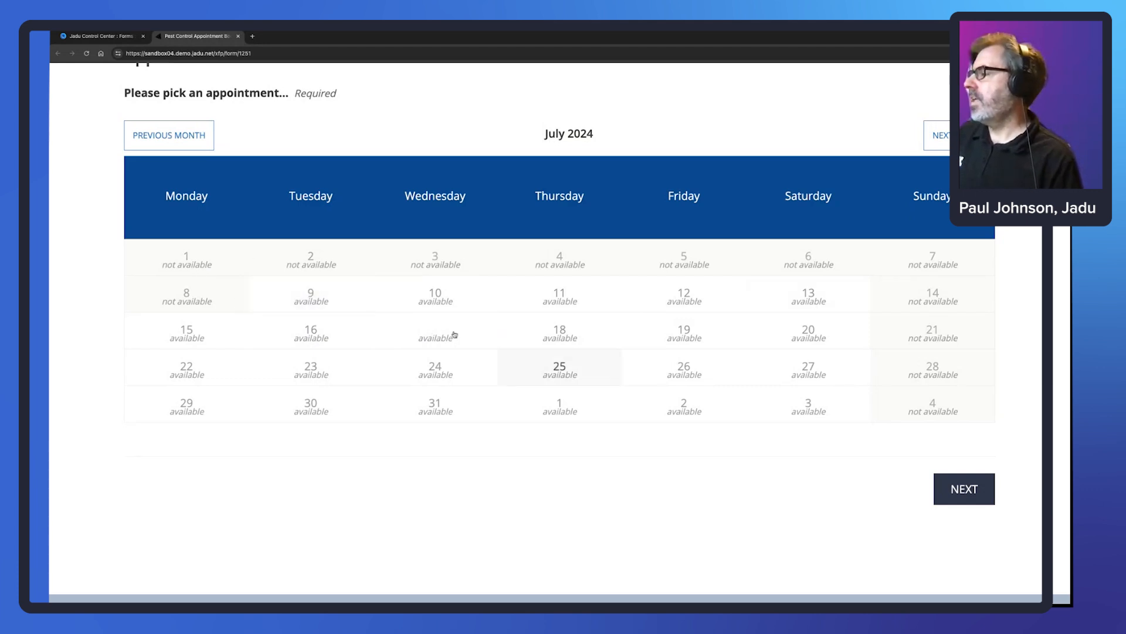
{"action": "left_click", "coordinate": [321, 301]}
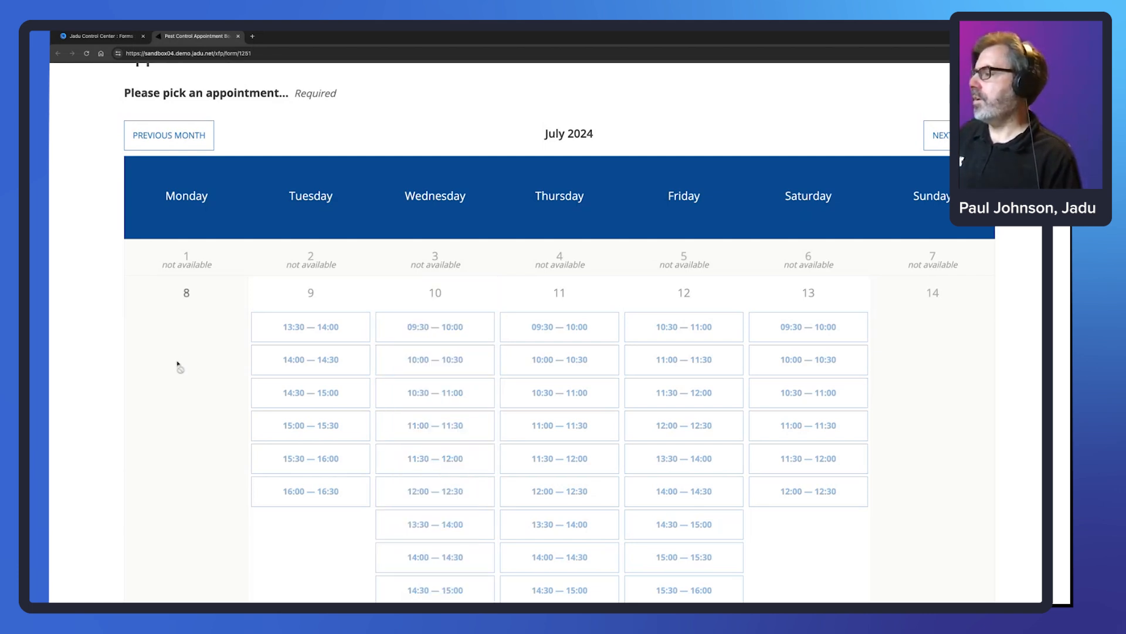
{"action": "left_click", "coordinate": [446, 328]}
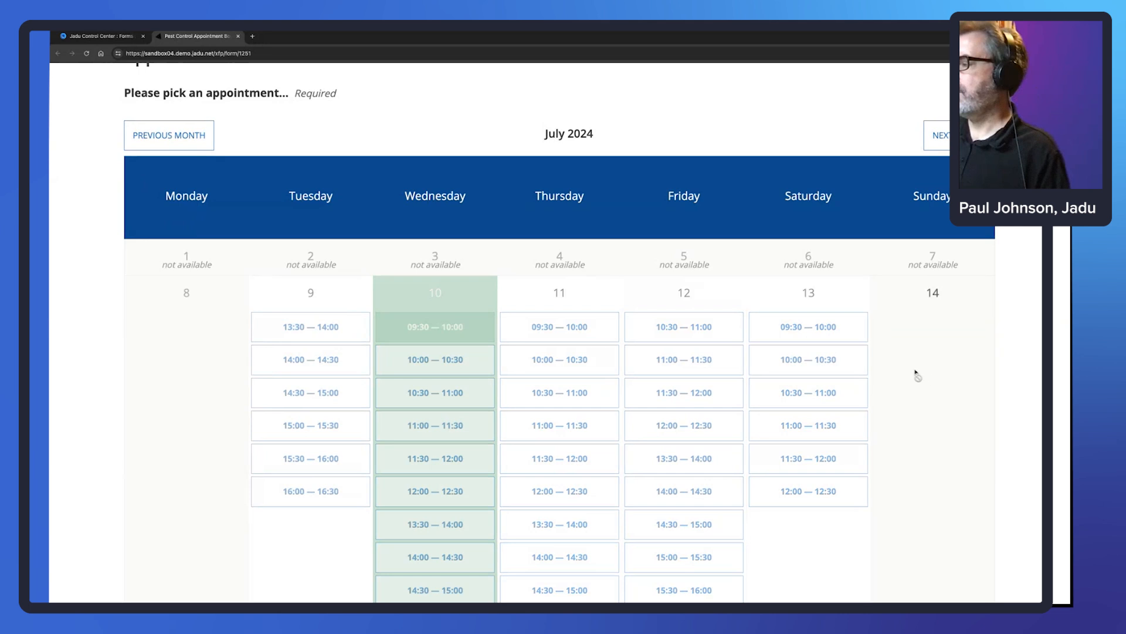
{"action": "scroll", "coordinate": [917, 374], "scroll_direction": "down", "scroll_amount": 6}
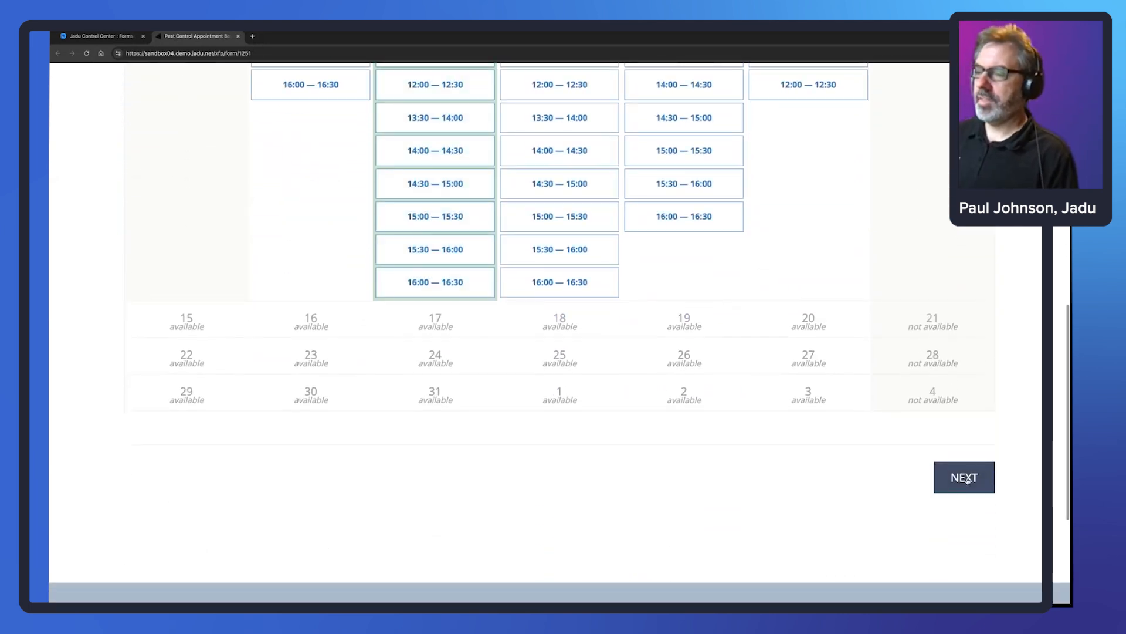
{"action": "left_click", "coordinate": [967, 478]}
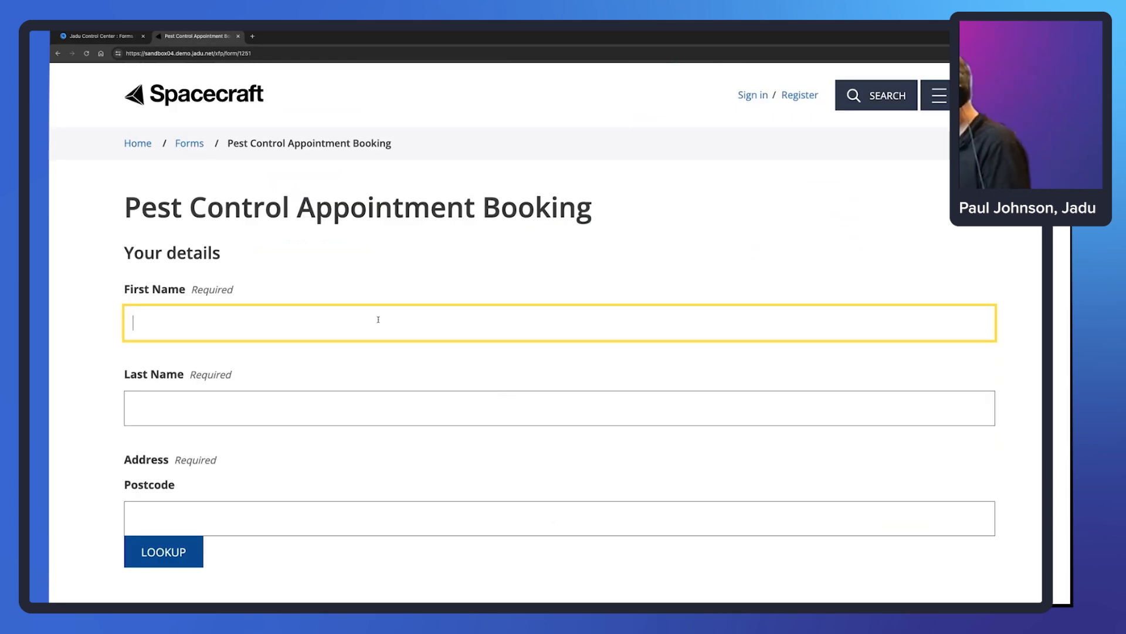
- Enter the customer's first and last name and paste their postcode
{"action": "key", "text": "Tab"}
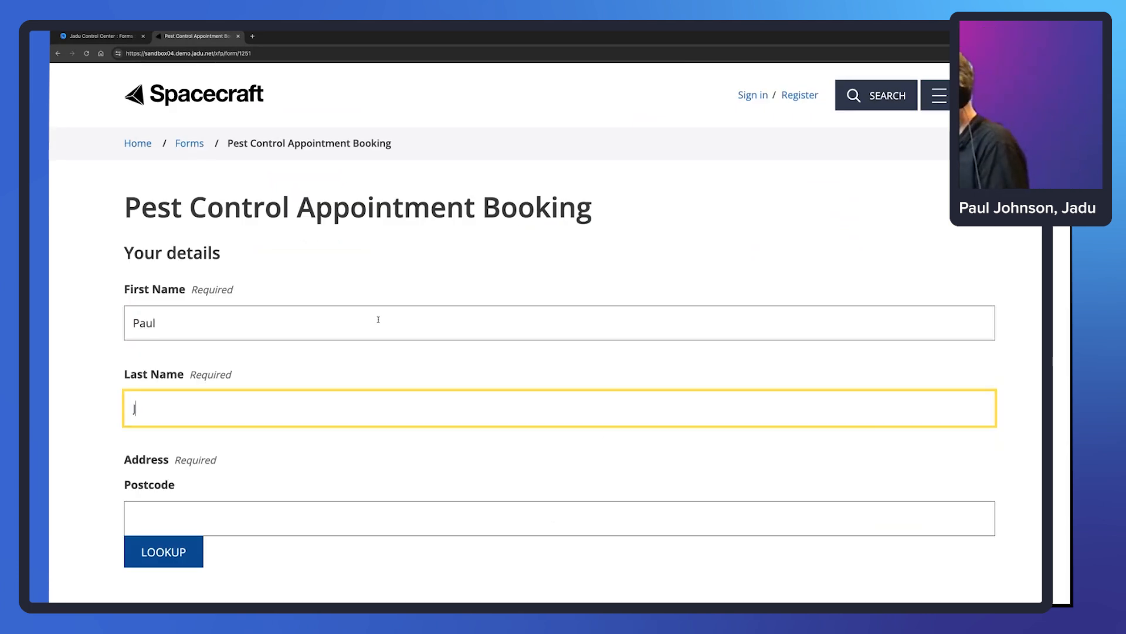
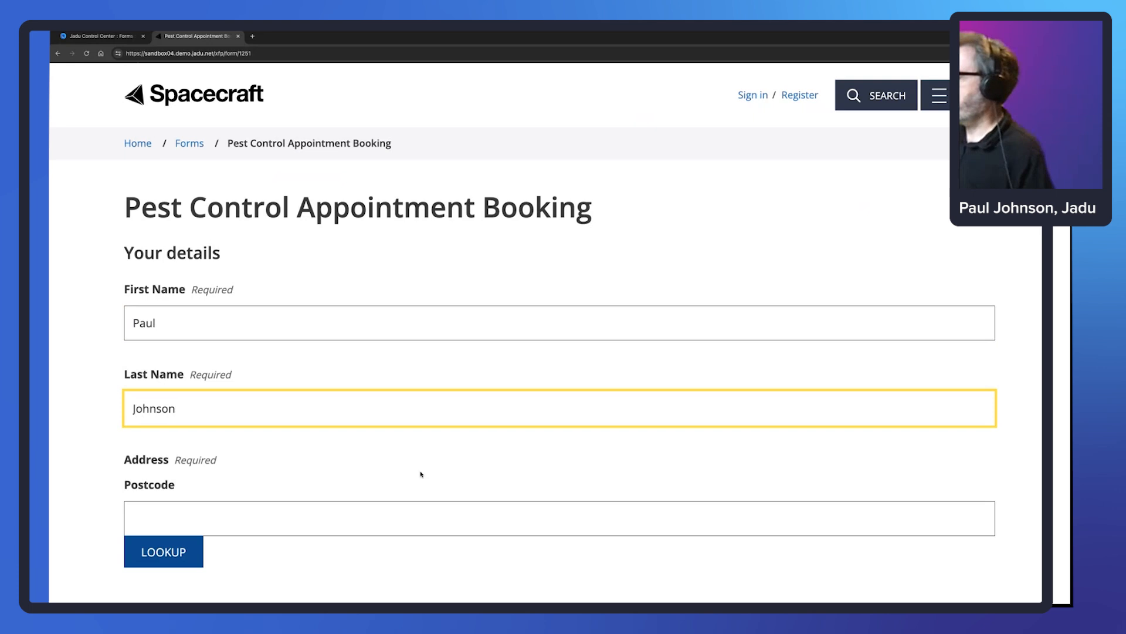
{"action": "key", "text": "Tab"}
{"action": "key", "text": "alt+Tab"}
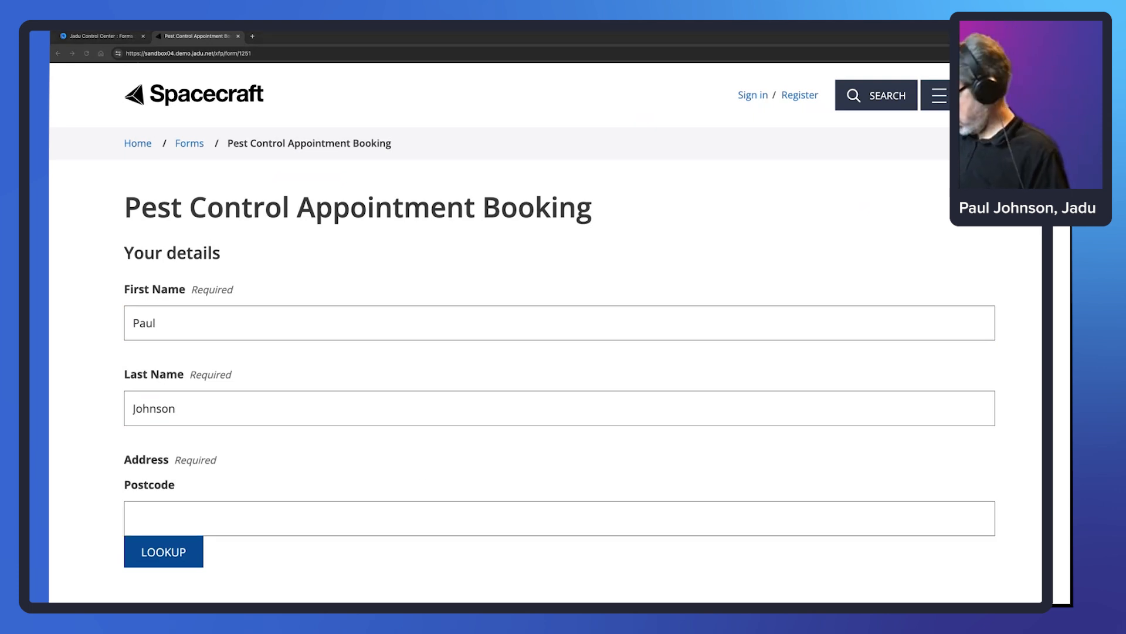
{"action": "left_click", "coordinate": [210, 531]}
{"action": "type", "text": "LE4 5NU"}
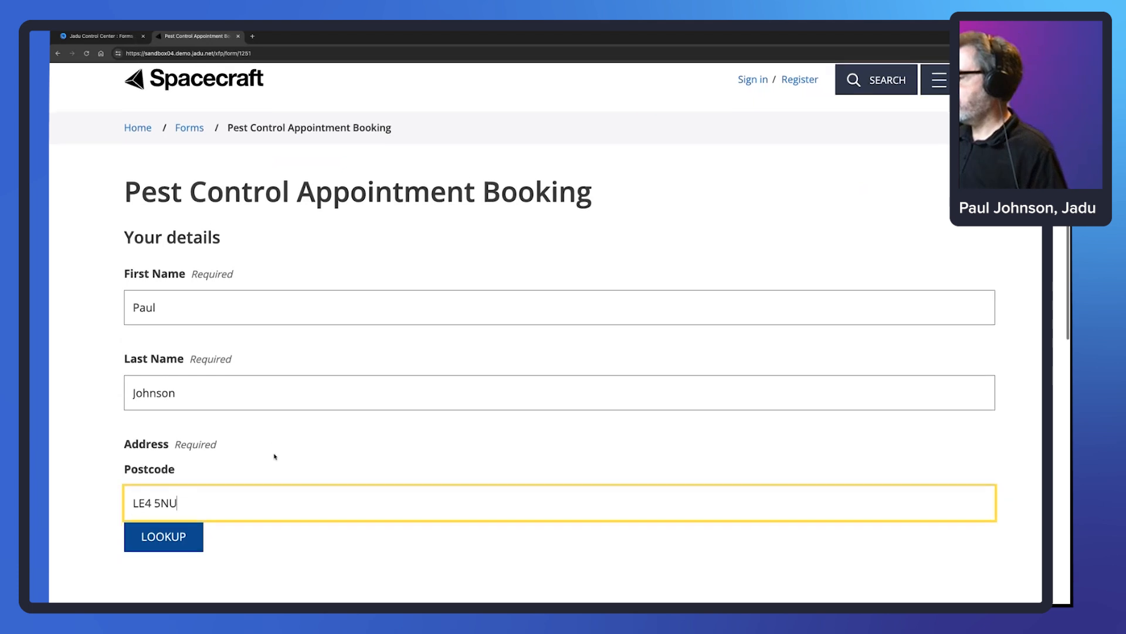
{"action": "scroll", "coordinate": [274, 458], "scroll_direction": "down", "scroll_amount": 1}
{"action": "key", "text": "Tab"}
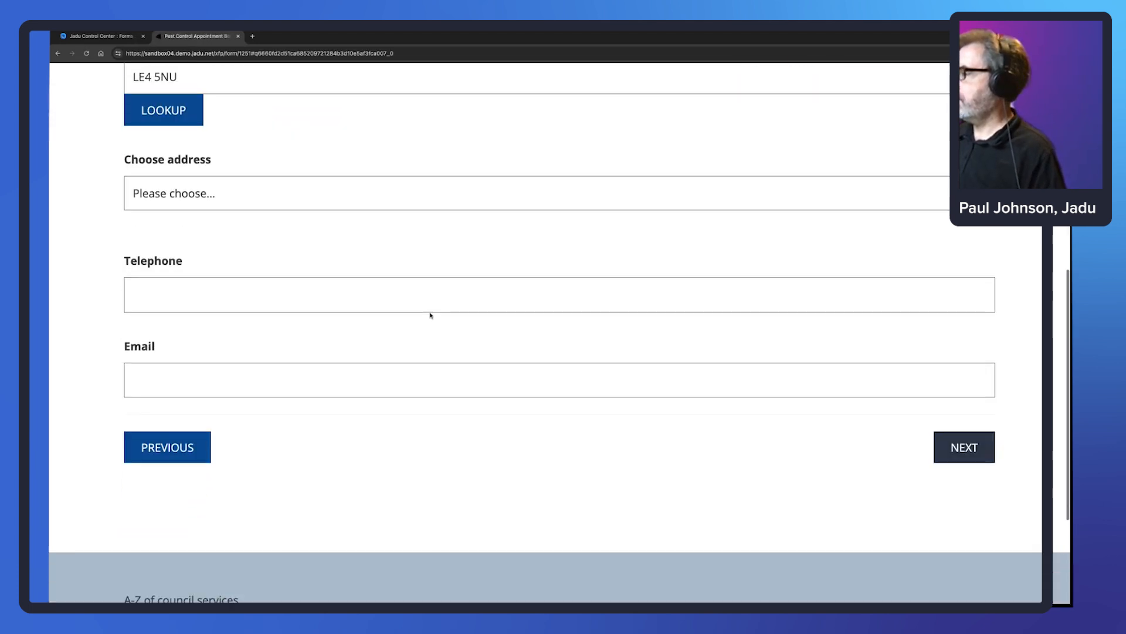
- Look up and select the customer's address, then check the appointment time on the review page
{"action": "left_click", "coordinate": [232, 180]}
{"action": "left_click", "coordinate": [232, 180]}
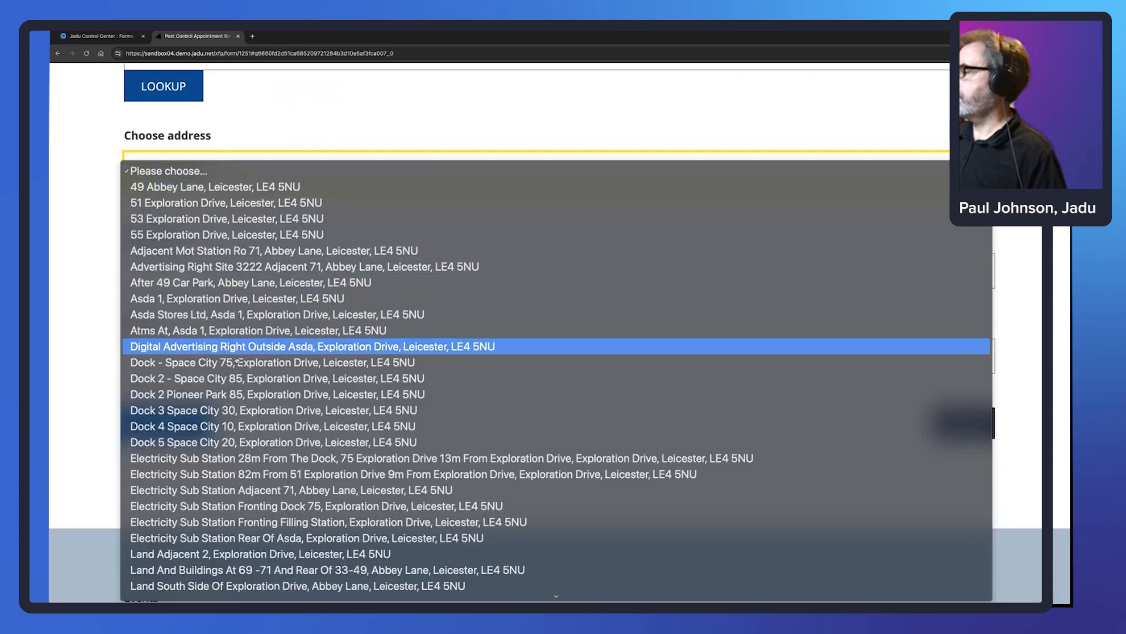
{"action": "left_click", "coordinate": [252, 362]}
{"action": "scroll", "coordinate": [396, 295], "scroll_direction": "down", "scroll_amount": 1}
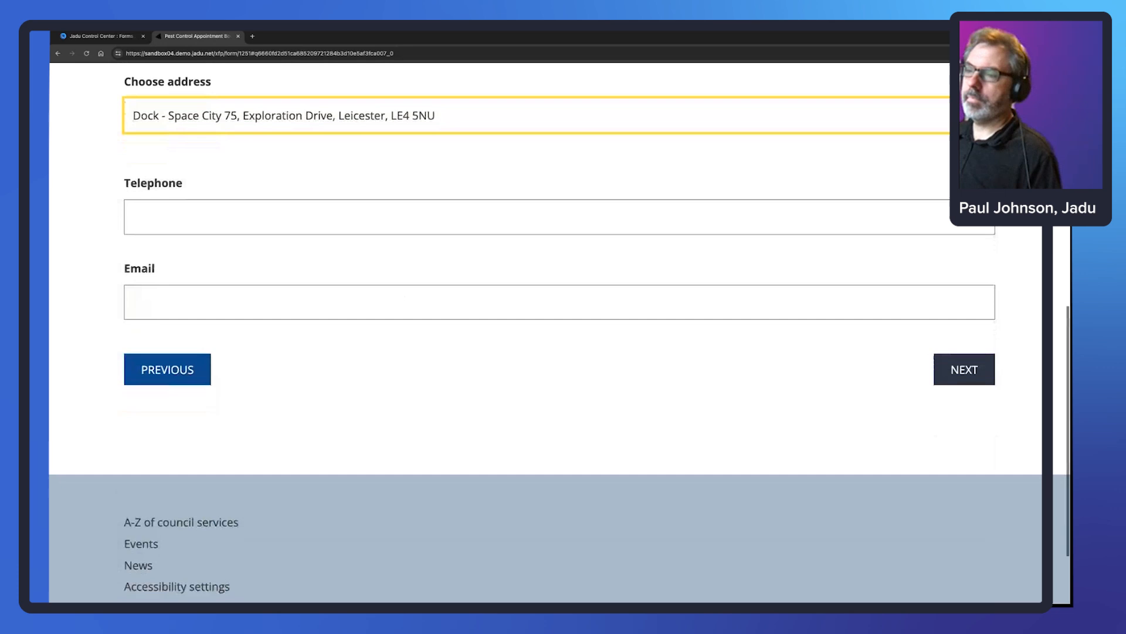
{"action": "left_click", "coordinate": [959, 370]}
{"action": "scroll", "coordinate": [669, 261], "scroll_direction": "down", "scroll_amount": 1}
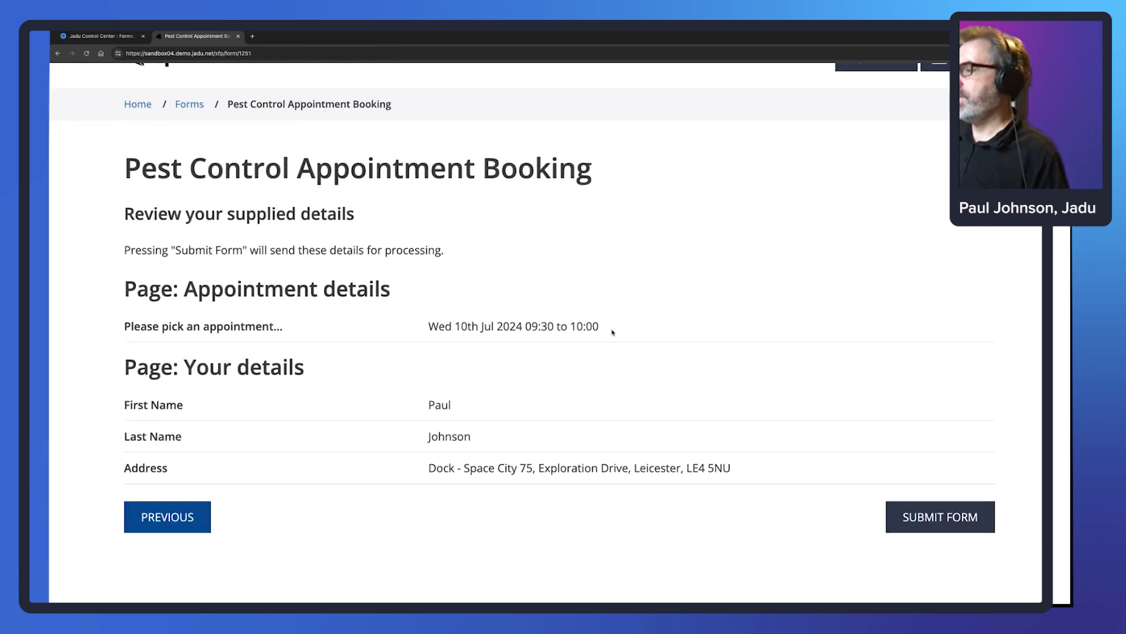
{"action": "left_click_drag", "start_coordinate": [594, 327], "coordinate": [431, 329]}
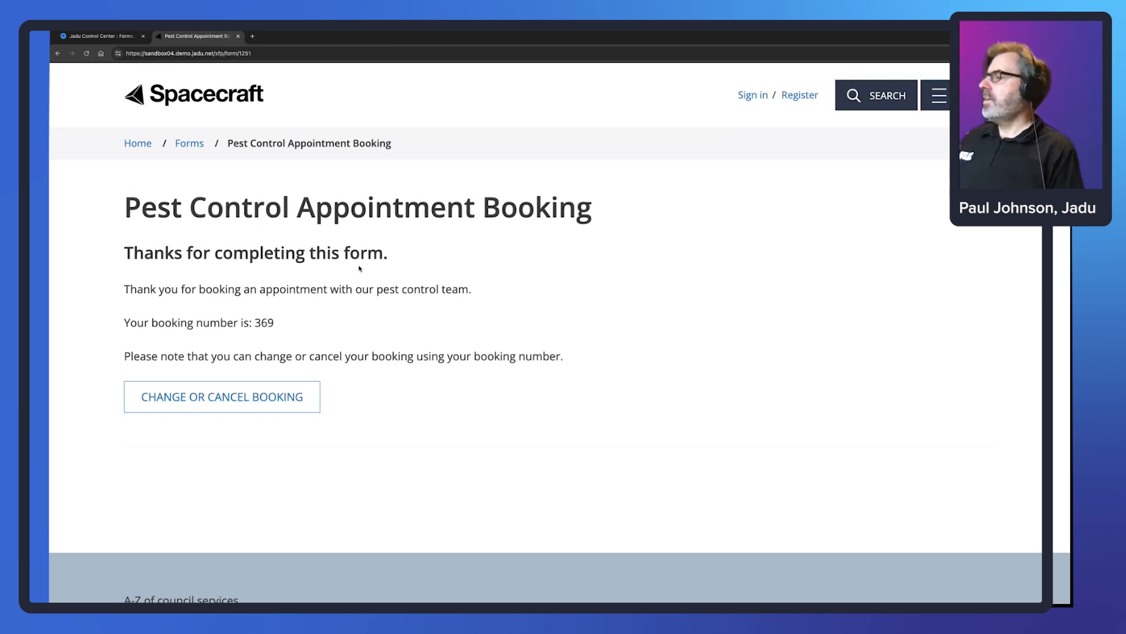
- Open the Event Bookings list and view the new Pest Control booking 369's details
{"action": "left_click", "coordinate": [95, 37]}
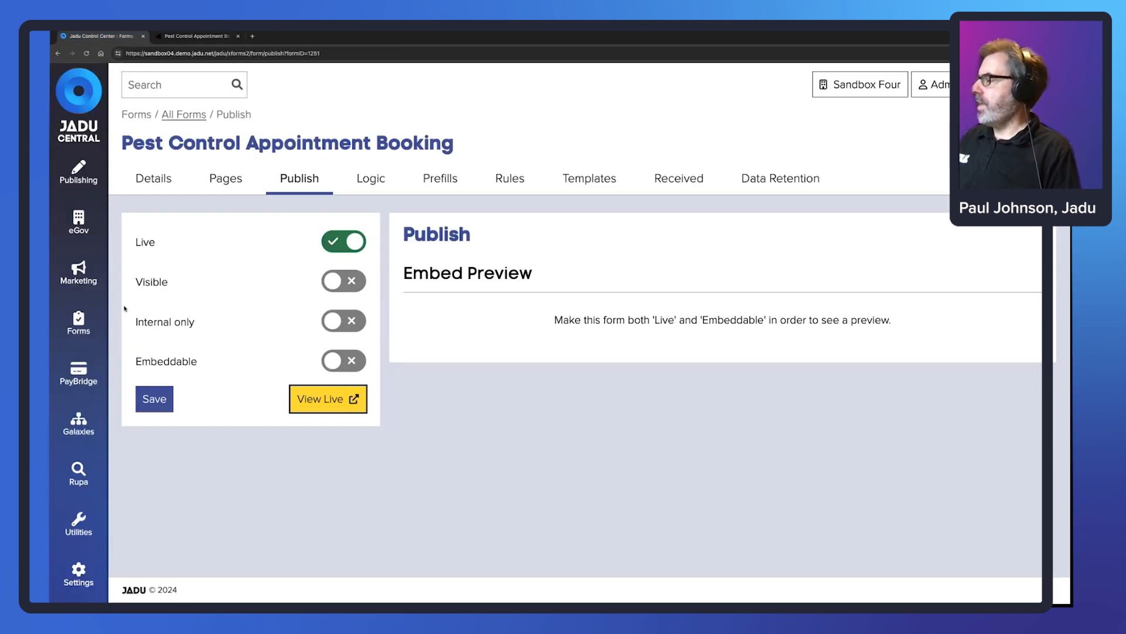
{"action": "left_click", "coordinate": [78, 324]}
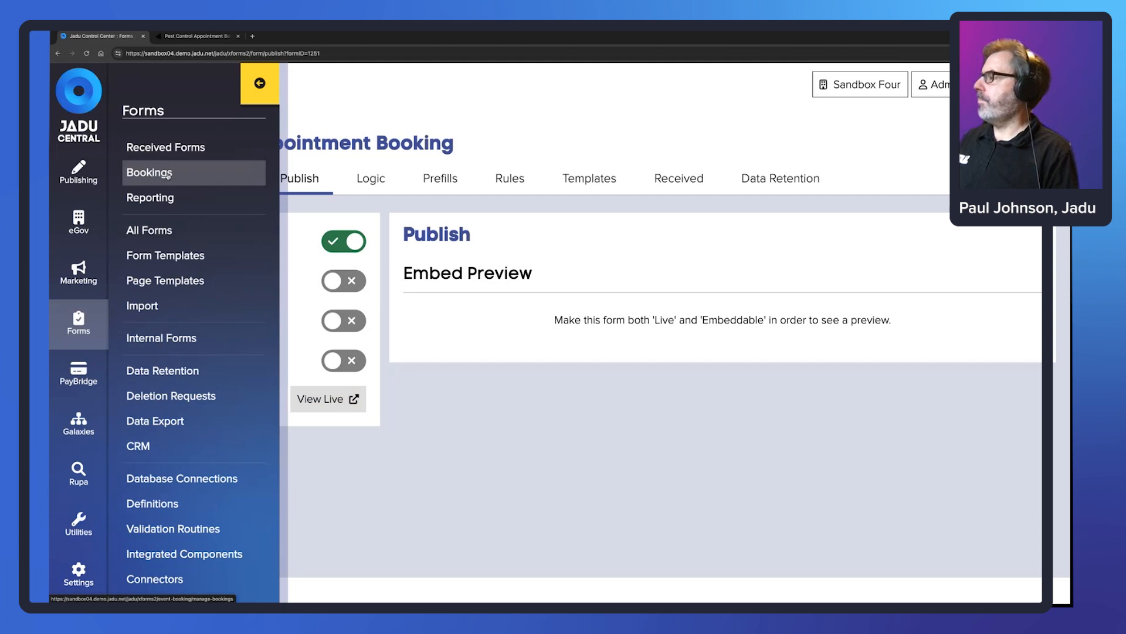
{"action": "left_click", "coordinate": [169, 174]}
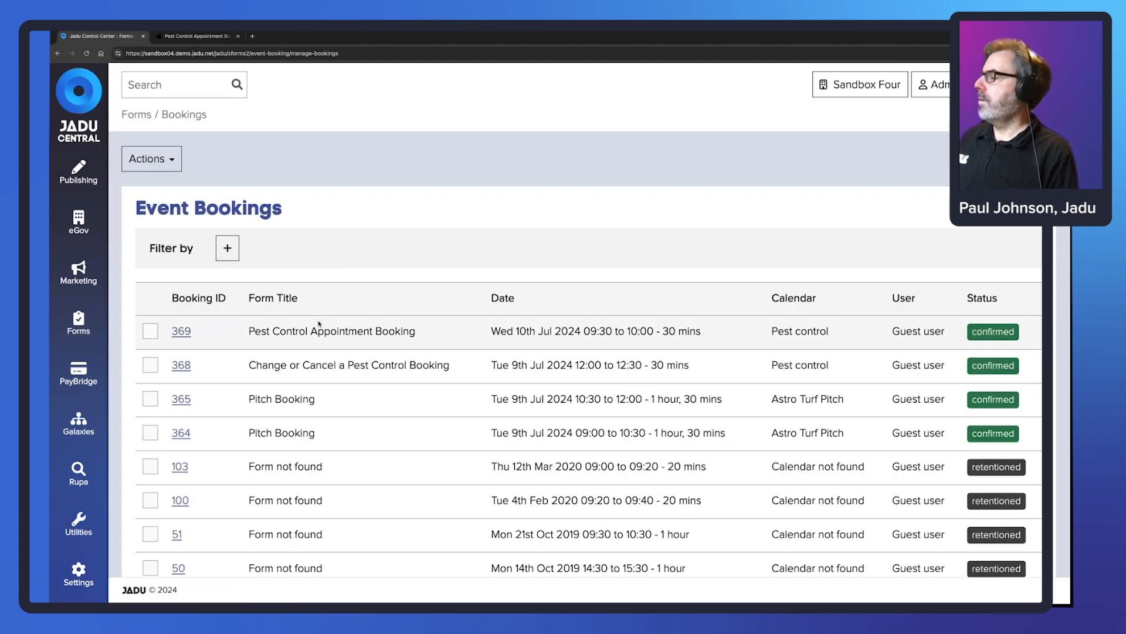
{"action": "left_click_drag", "start_coordinate": [248, 331], "coordinate": [423, 333]}
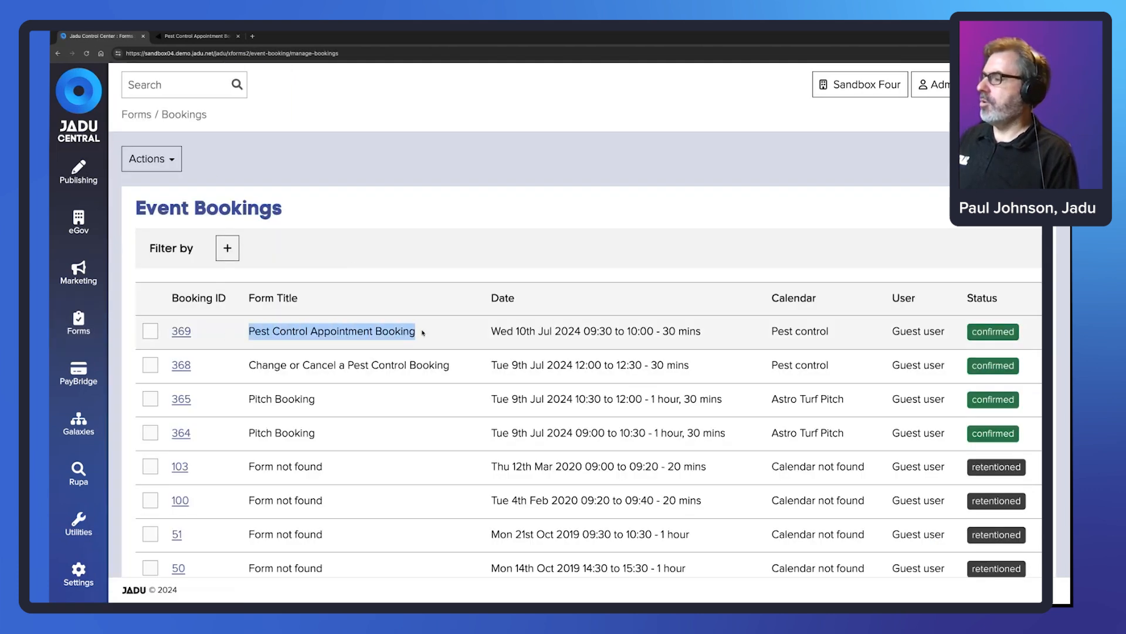
{"action": "left_click", "coordinate": [181, 331]}
{"action": "scroll", "coordinate": [636, 235], "scroll_direction": "down", "scroll_amount": 2}
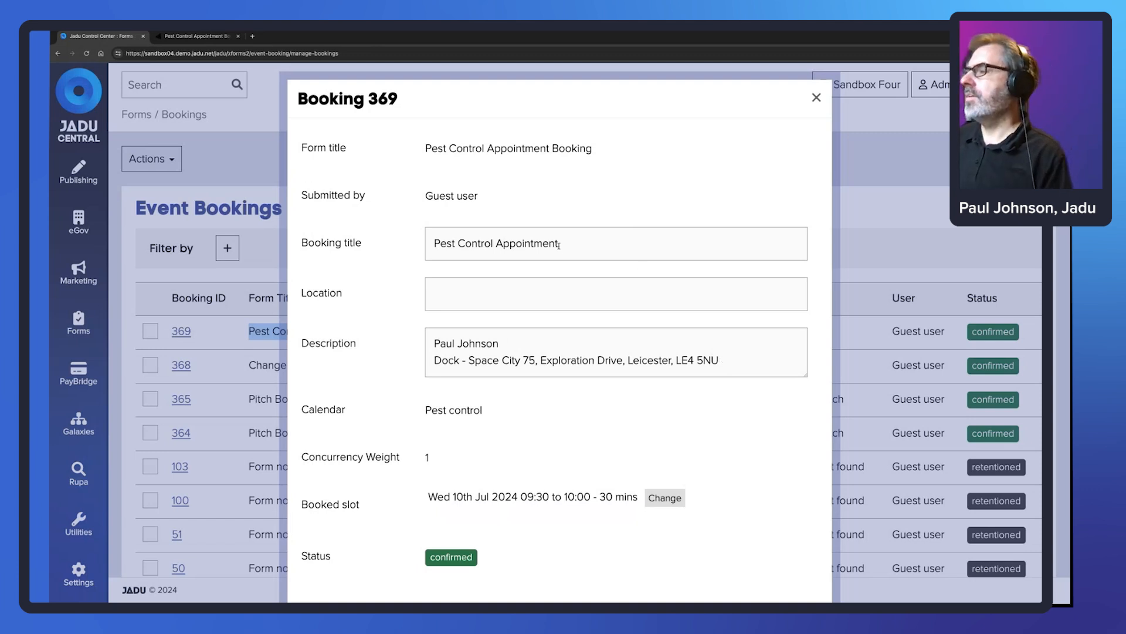
- Review booking 369's title and description, close it, and bring up the Forms navigation
{"action": "left_click_drag", "start_coordinate": [560, 245], "coordinate": [430, 246]}
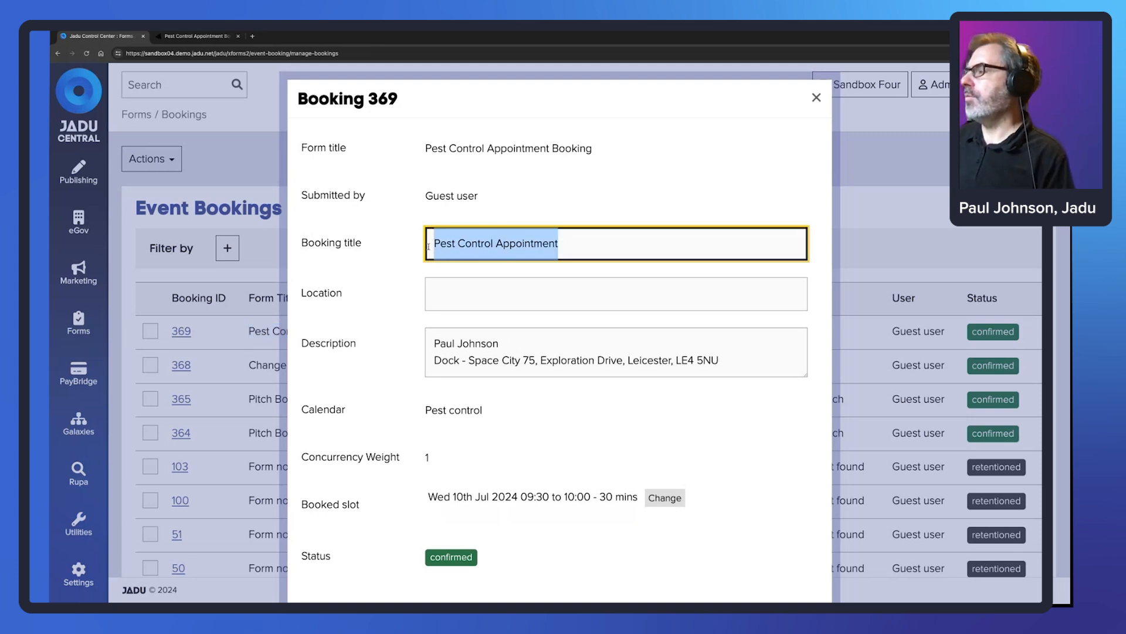
{"action": "left_click_drag", "start_coordinate": [727, 362], "coordinate": [422, 347]}
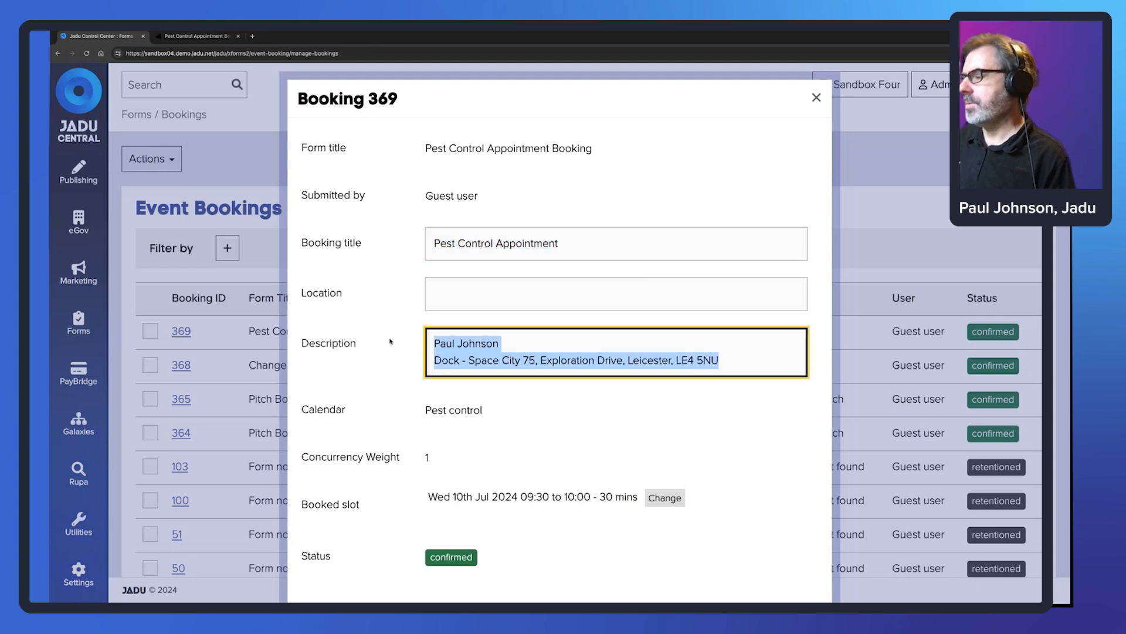
{"action": "left_click", "coordinate": [816, 98]}
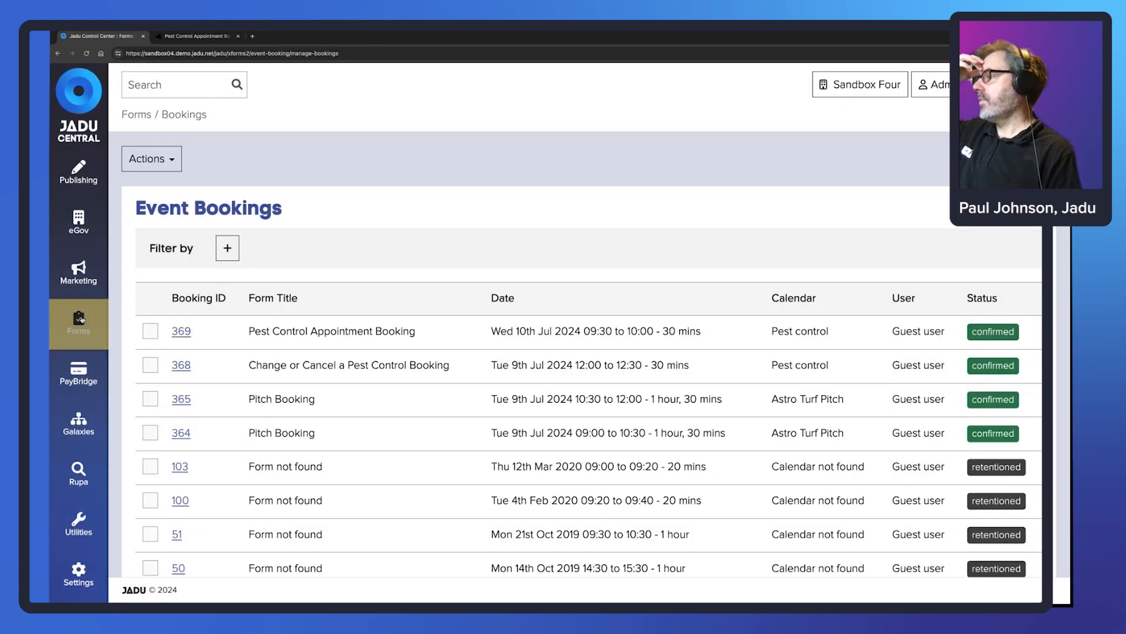
{"action": "left_click", "coordinate": [79, 322]}
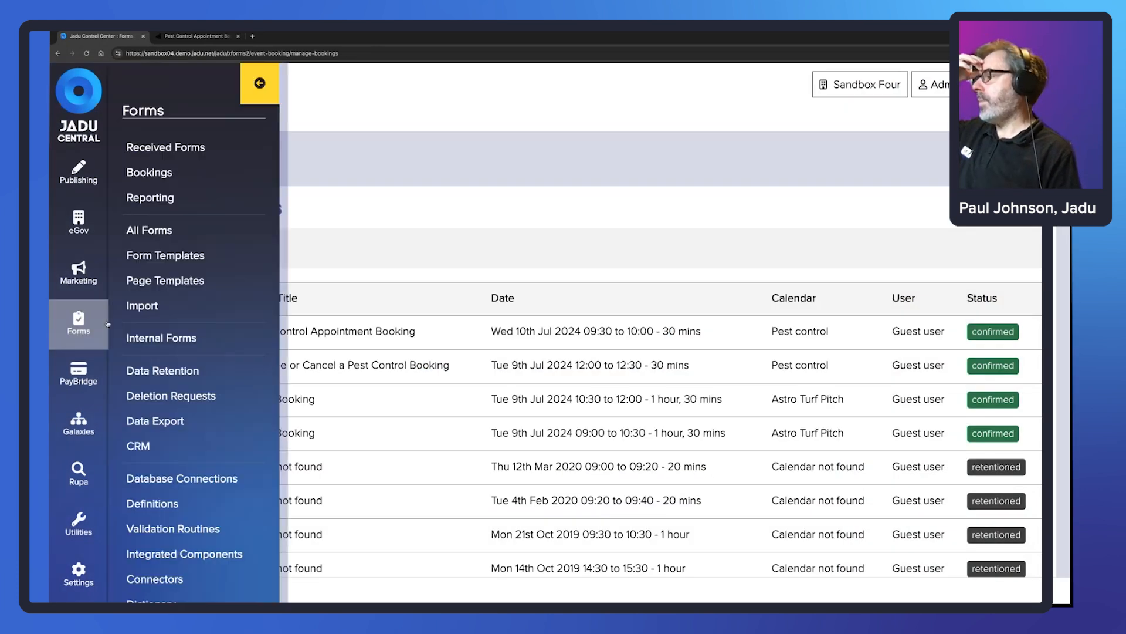
- Open the Completion Page rule in the Pest Control Appointment Booking form's Rules
{"action": "left_click", "coordinate": [166, 231]}
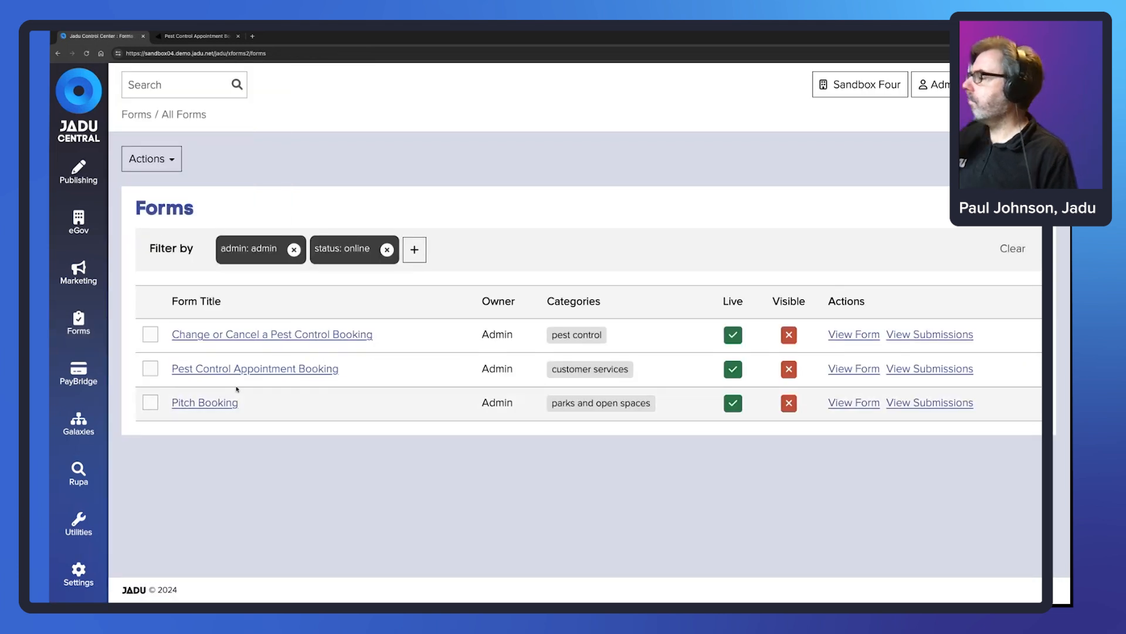
{"action": "left_click", "coordinate": [230, 370]}
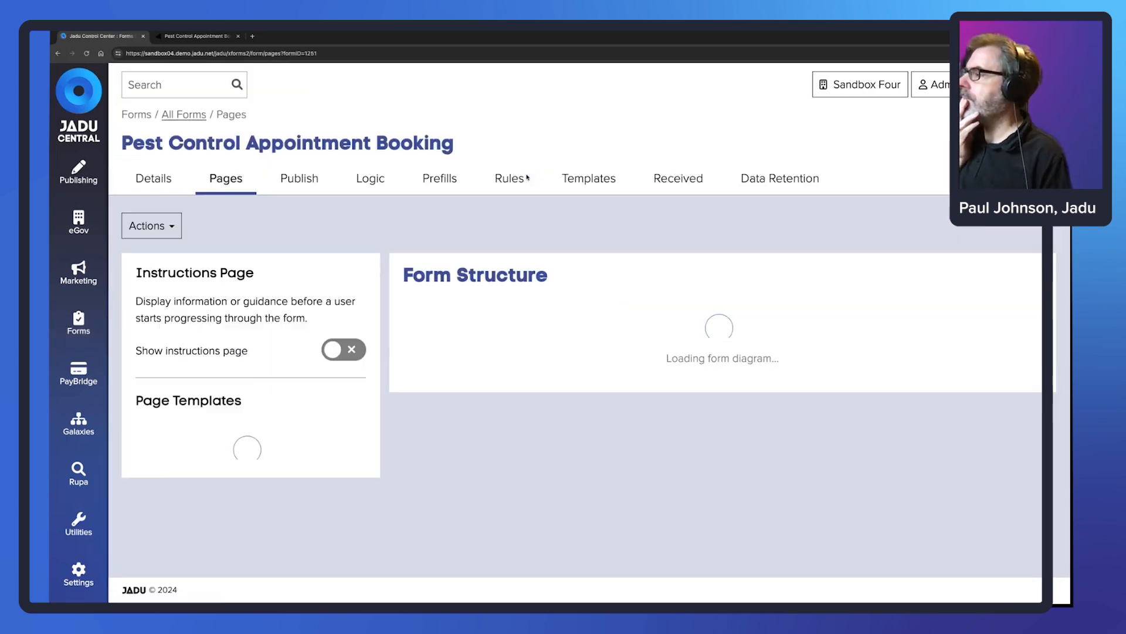
{"action": "left_click", "coordinate": [514, 183]}
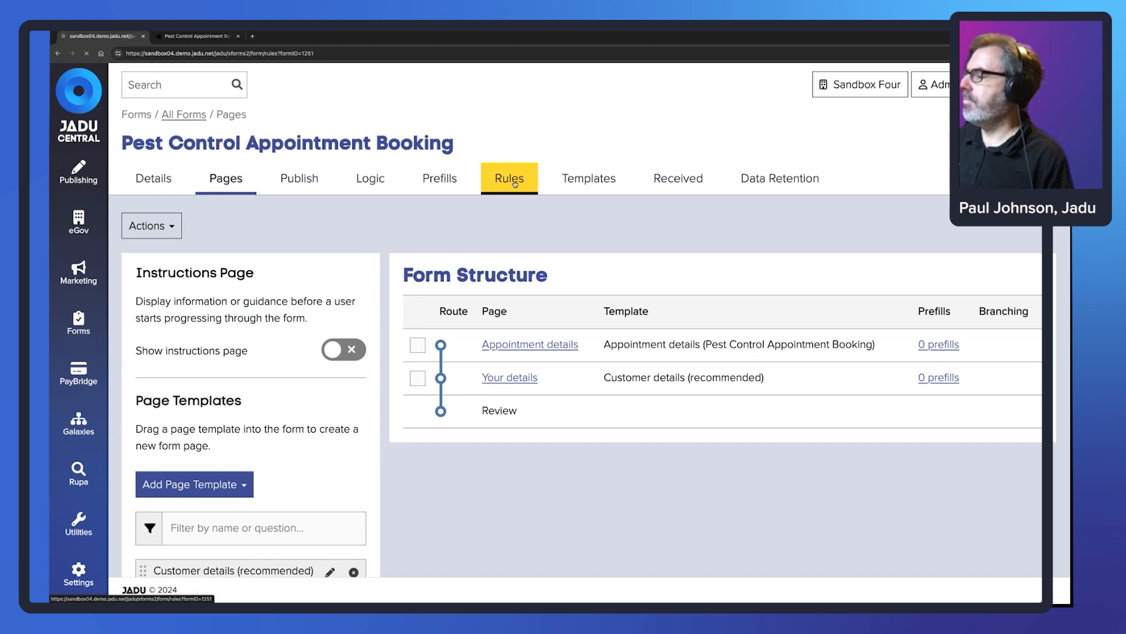
{"action": "left_click", "coordinate": [225, 378]}
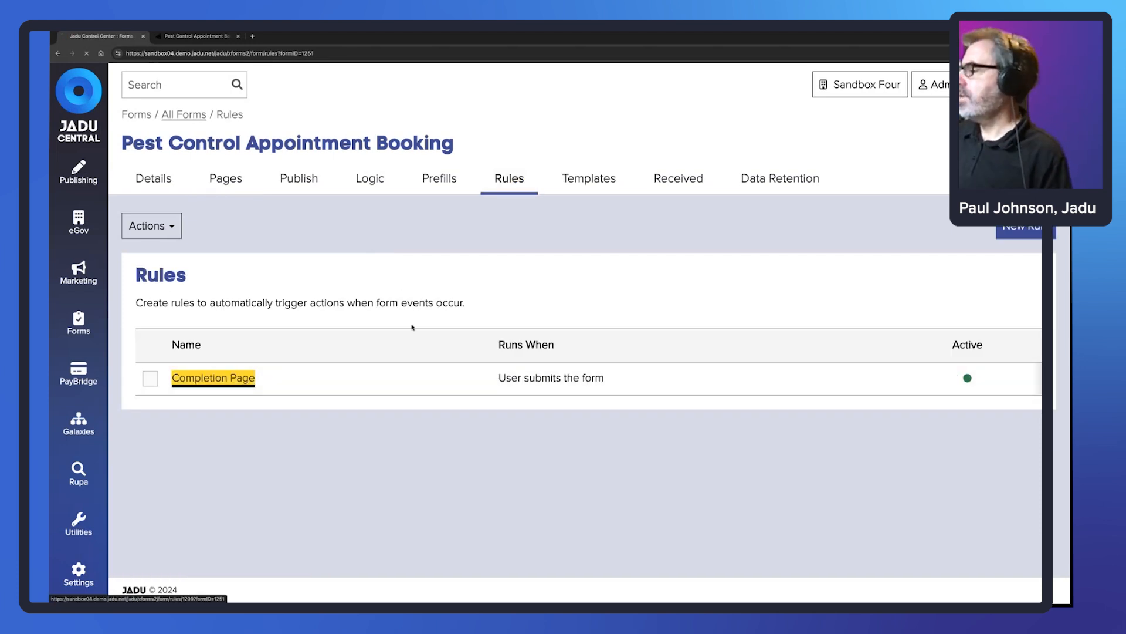
{"action": "scroll", "coordinate": [292, 347], "scroll_direction": "down", "scroll_amount": 2}
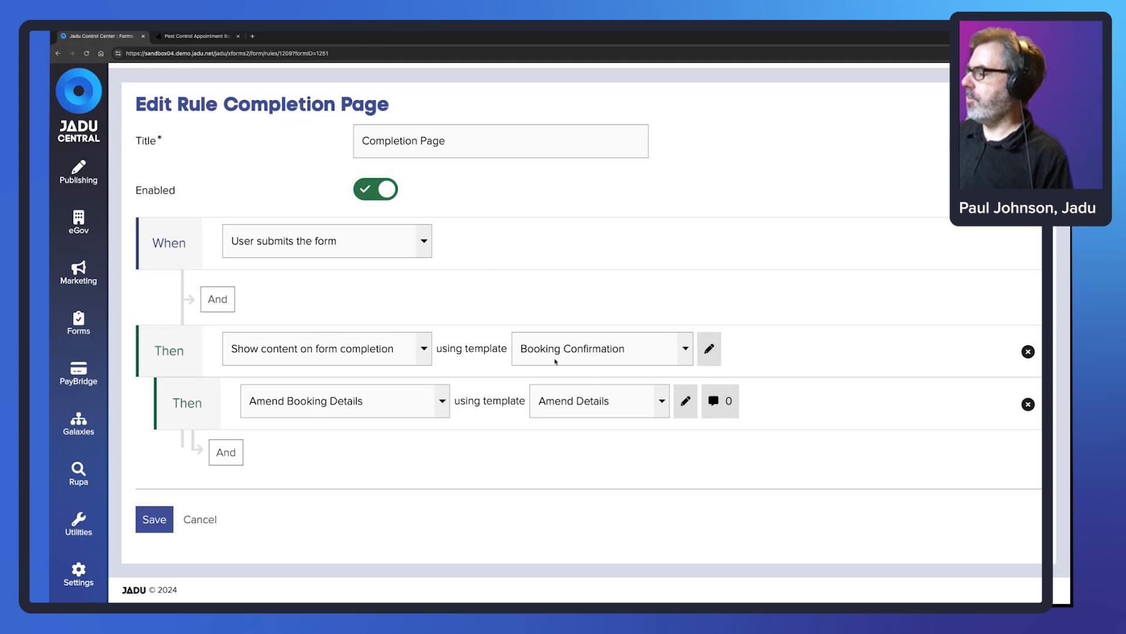
- Preview the Booking Confirmation template against the live booking number, then cancel without saving
{"action": "left_click", "coordinate": [709, 349]}
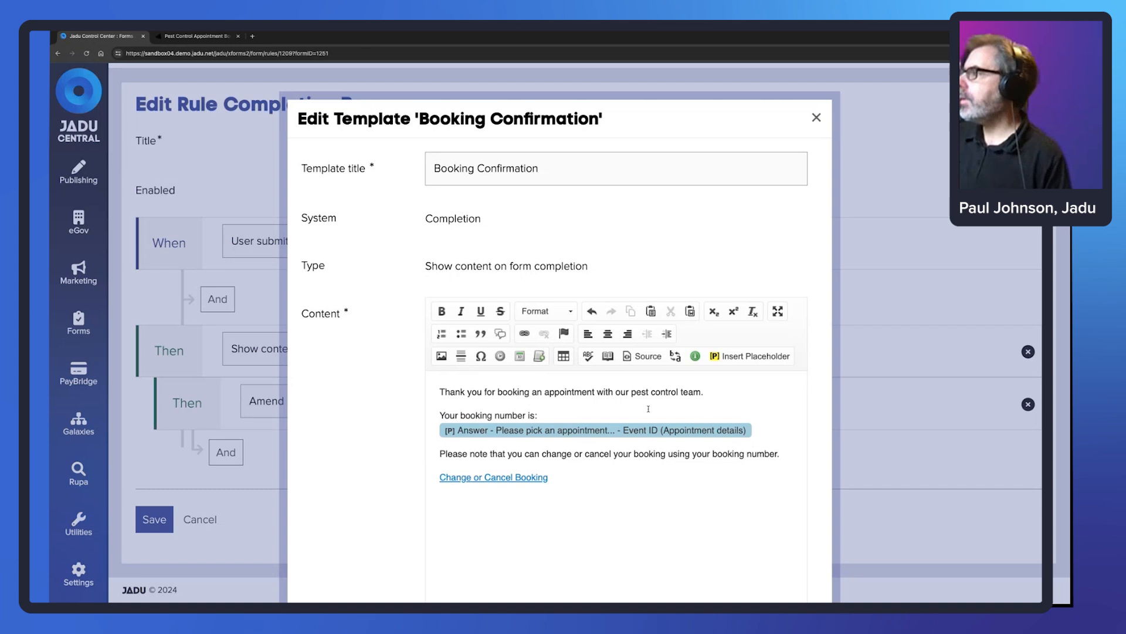
{"action": "left_click", "coordinate": [179, 36]}
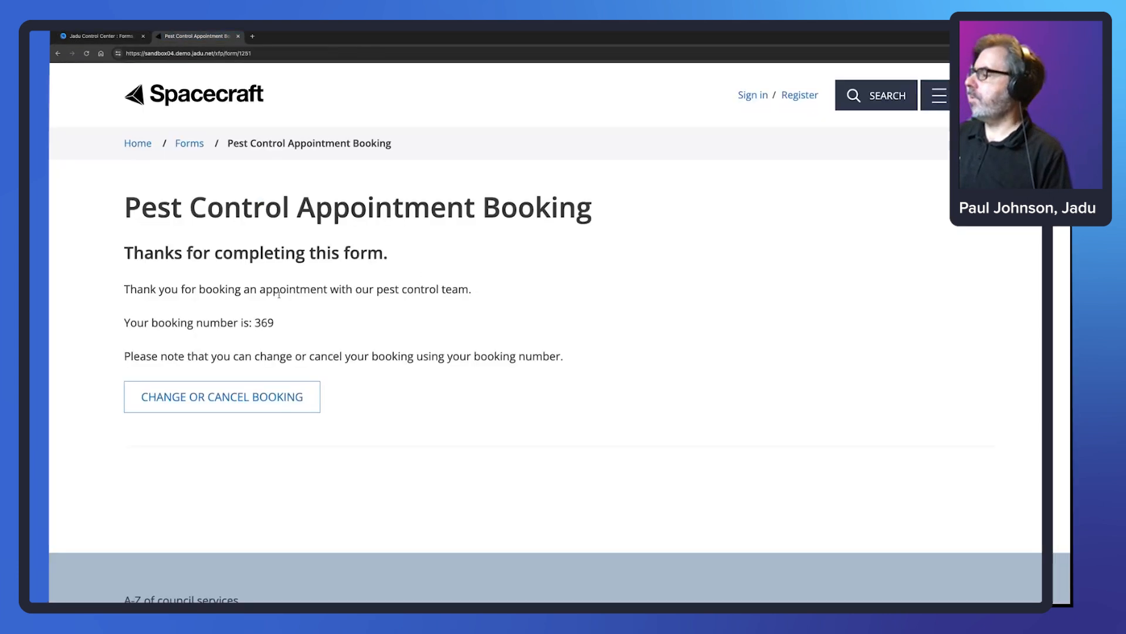
{"action": "left_click_drag", "start_coordinate": [275, 322], "coordinate": [253, 322]}
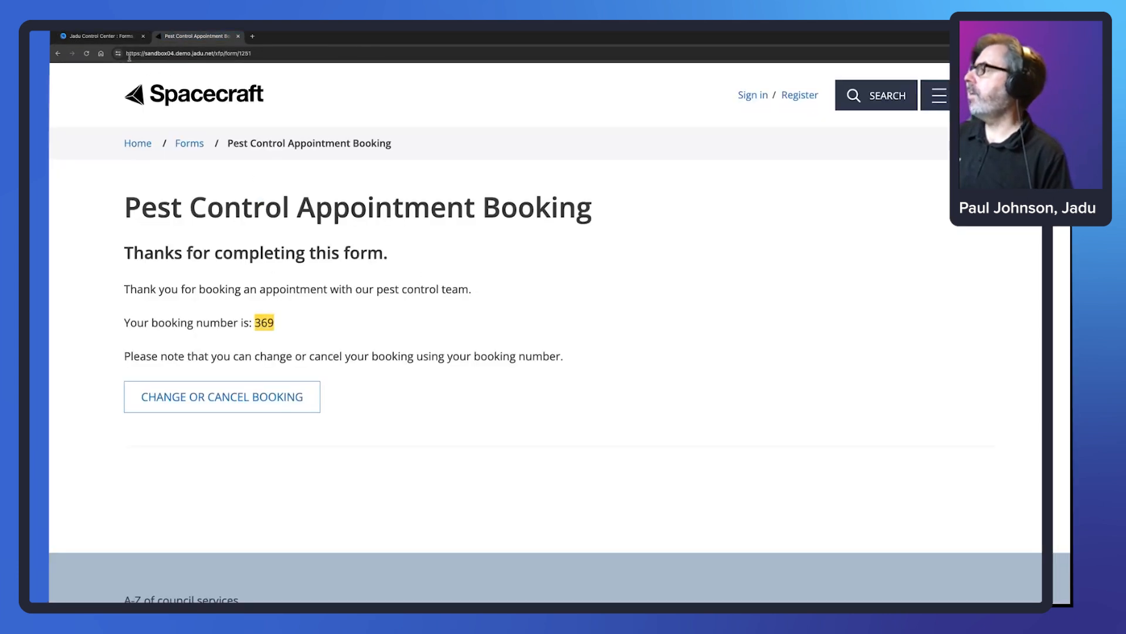
{"action": "left_click", "coordinate": [101, 37]}
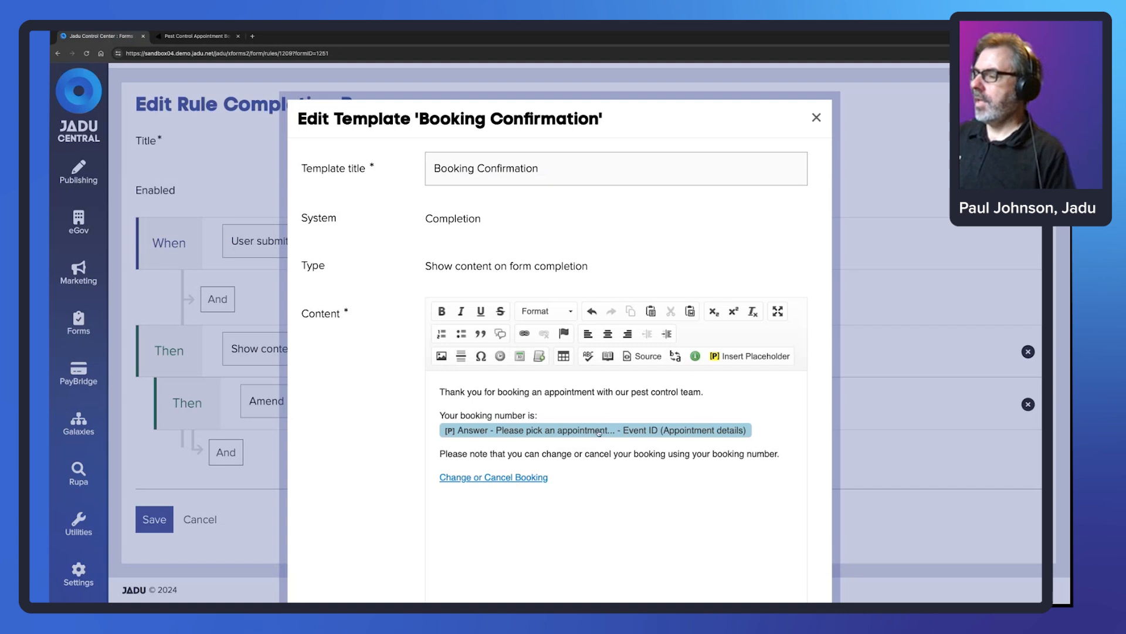
{"action": "left_click", "coordinate": [487, 477]}
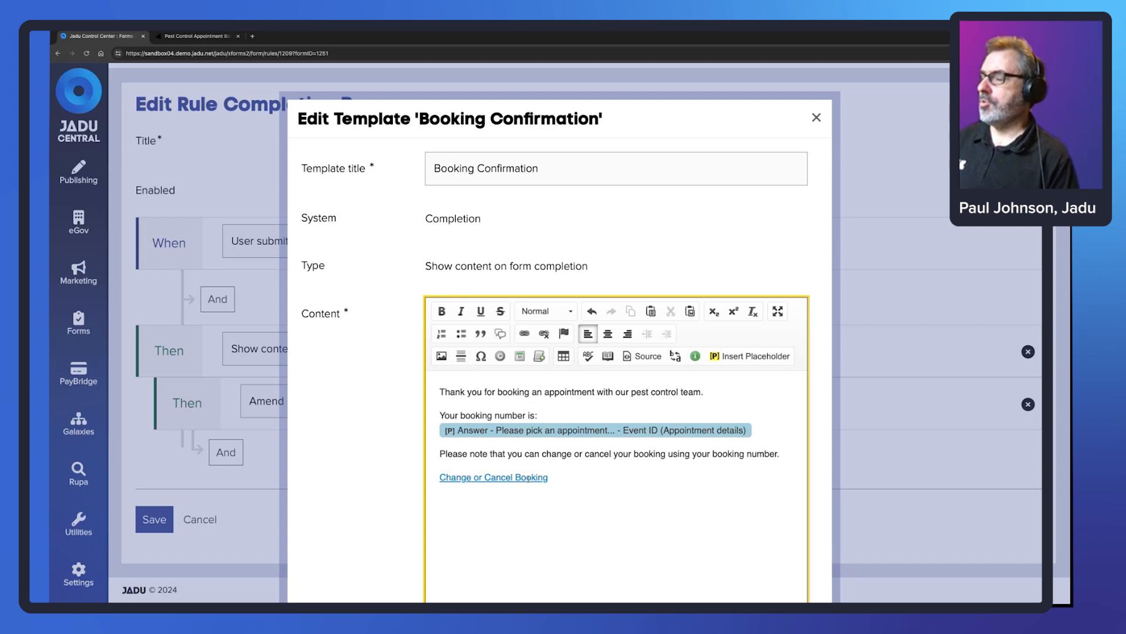
{"action": "scroll", "coordinate": [616, 382], "scroll_direction": "down", "scroll_amount": 3}
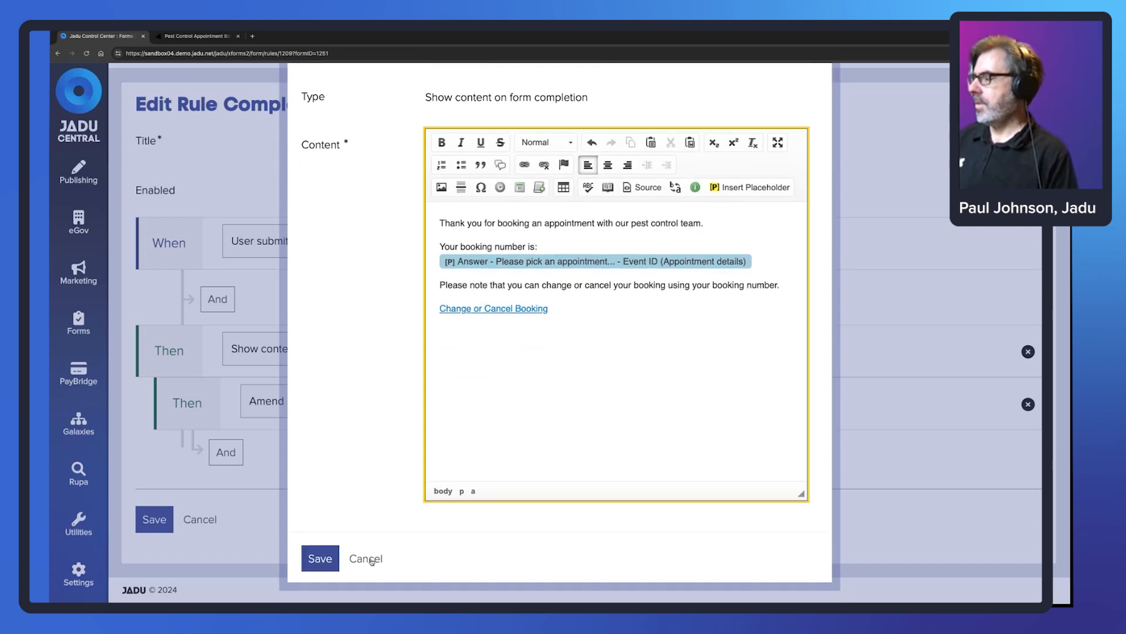
{"action": "left_click", "coordinate": [371, 559]}
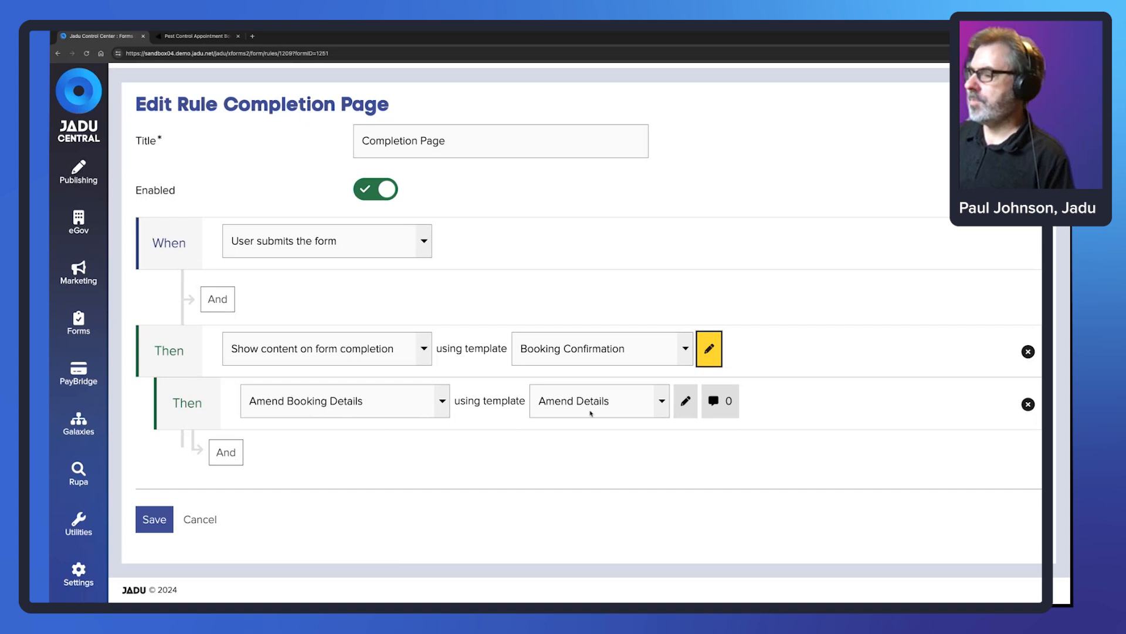
- Inspect the Amend Details template's Subject and Description, then cancel out of it and the rule
{"action": "left_click", "coordinate": [685, 401]}
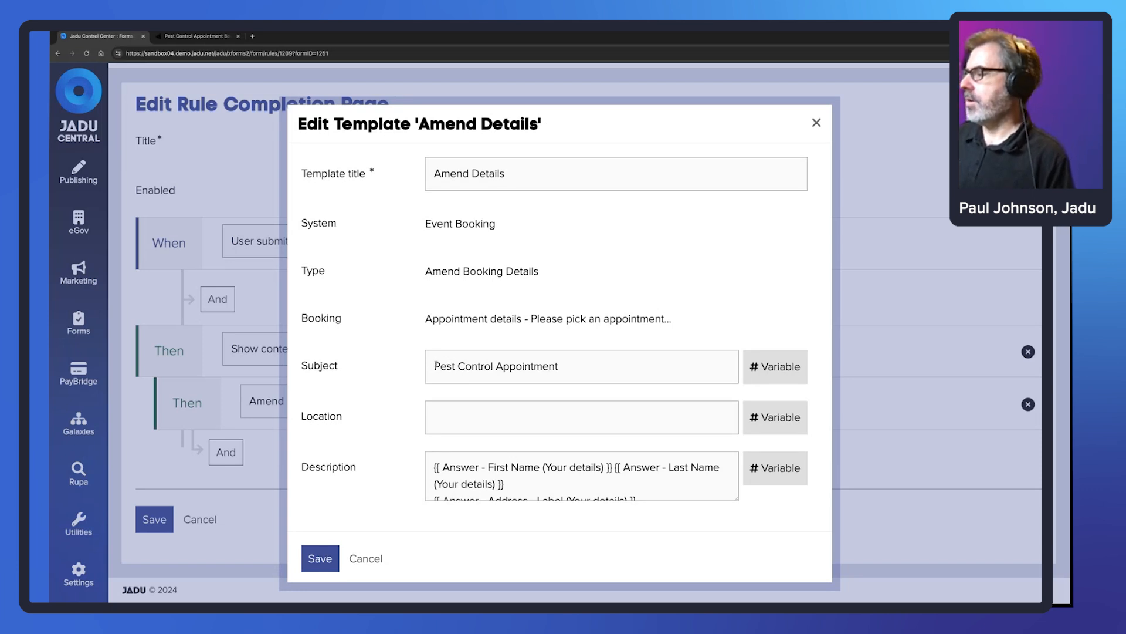
{"action": "left_click_drag", "start_coordinate": [436, 365], "coordinate": [575, 437]}
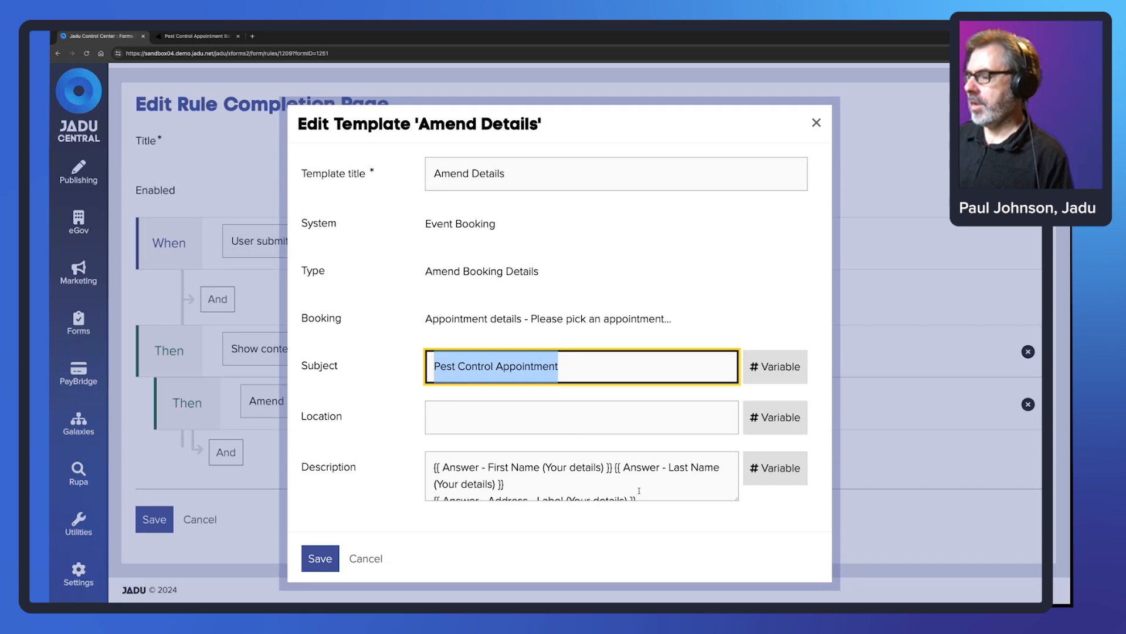
{"action": "left_click_drag", "start_coordinate": [641, 498], "coordinate": [423, 472]}
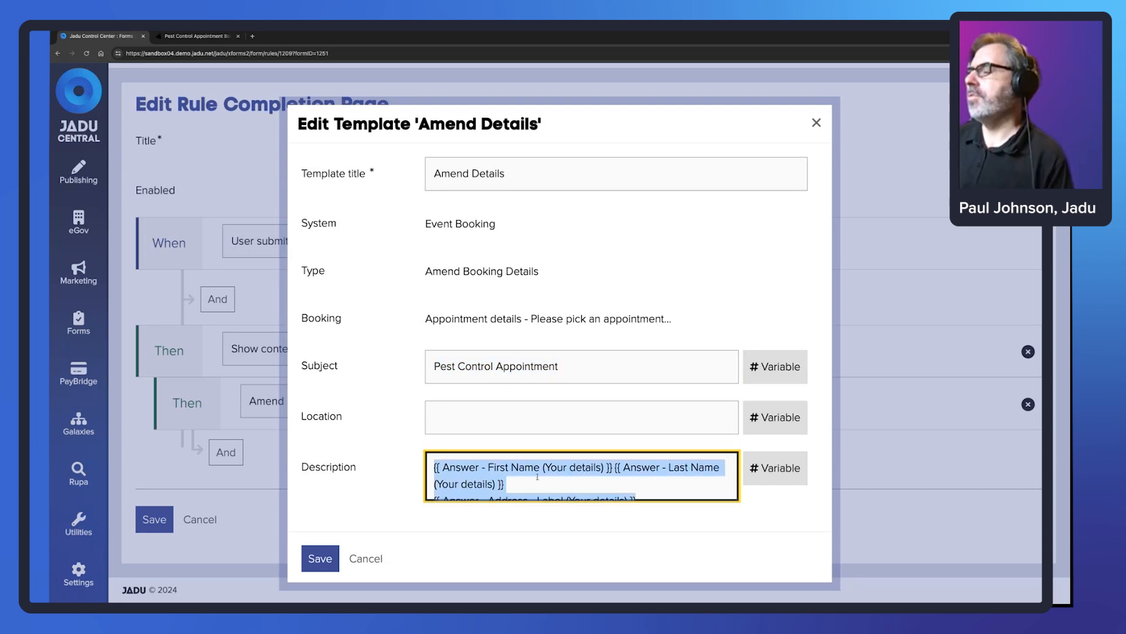
{"action": "left_click", "coordinate": [366, 558]}
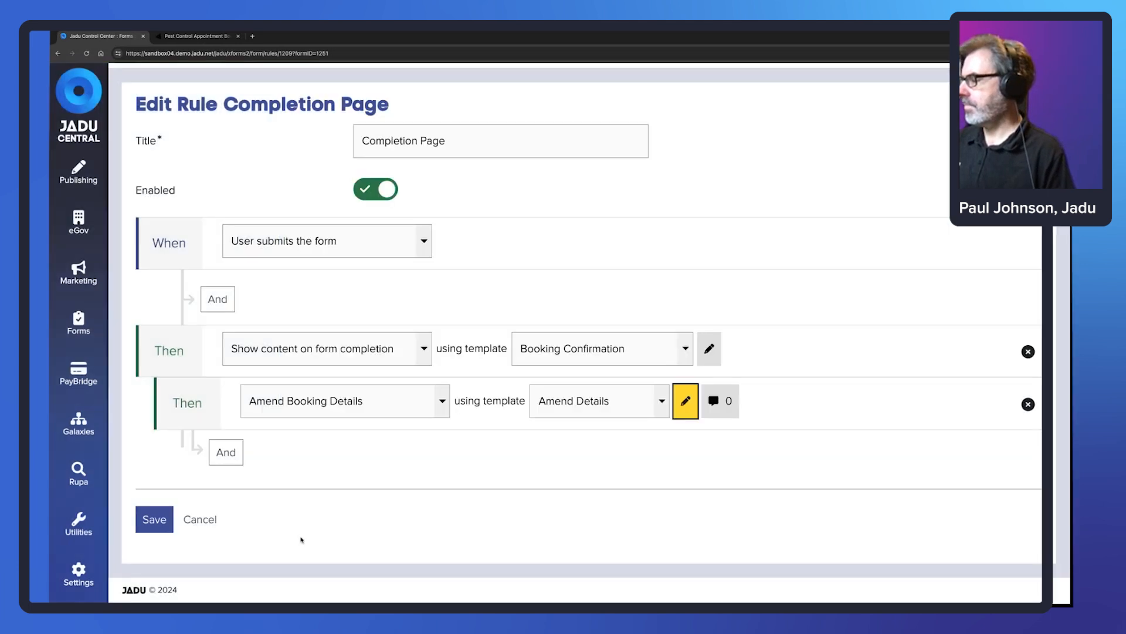
{"action": "left_click", "coordinate": [201, 520]}
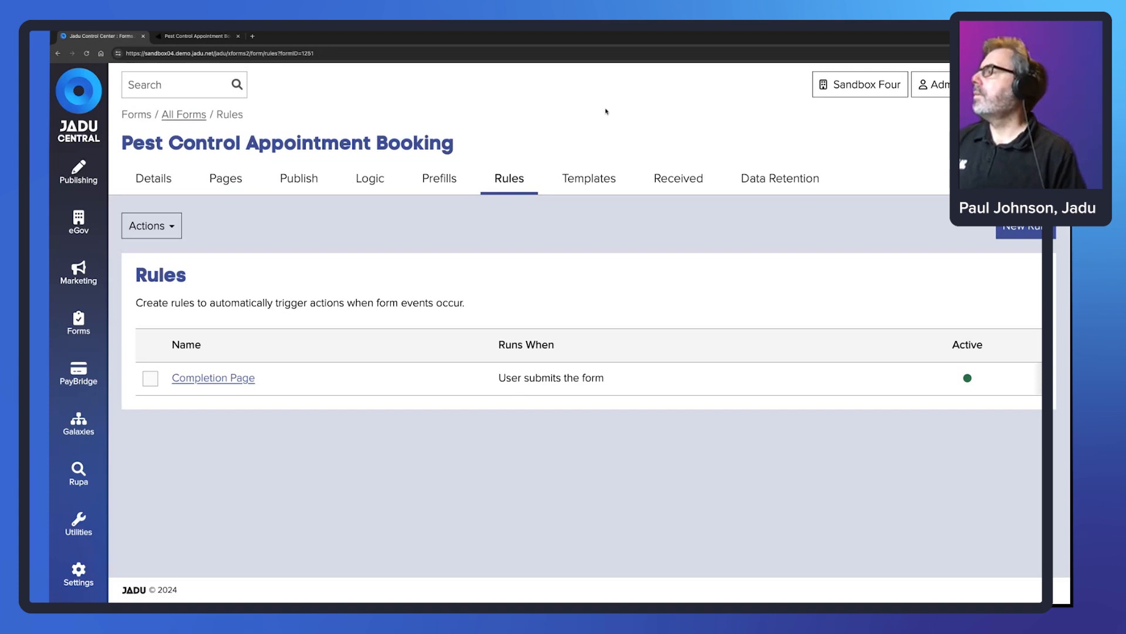
- Switch to the live thank-you page and highlight booking number 369
{"action": "left_click", "coordinate": [190, 37]}
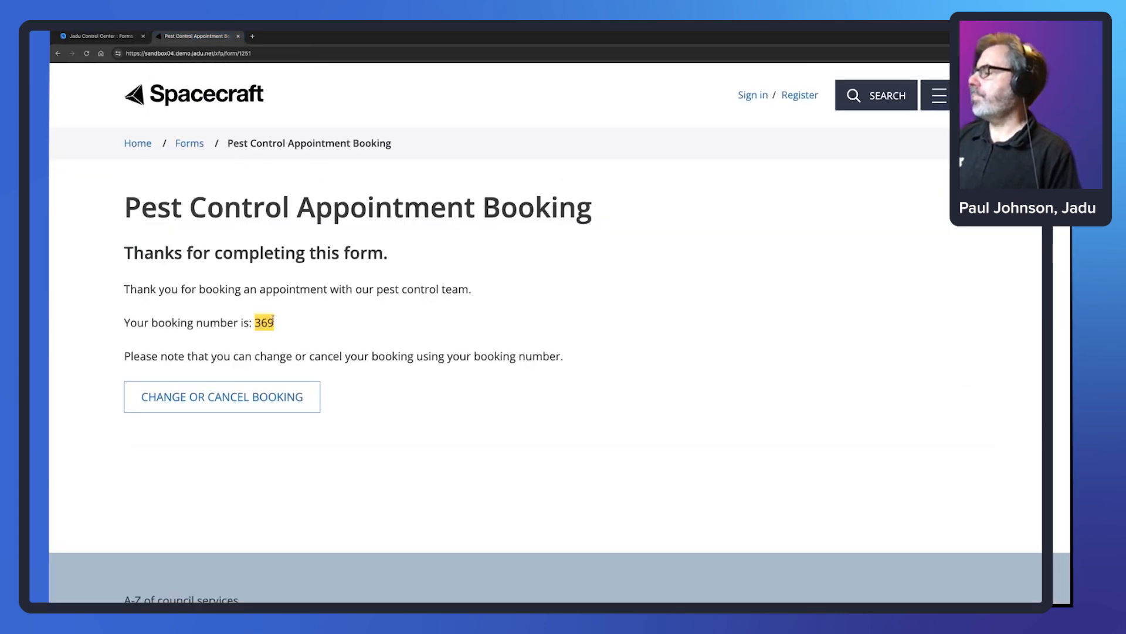
{"action": "left_click_drag", "start_coordinate": [273, 318], "coordinate": [254, 323]}
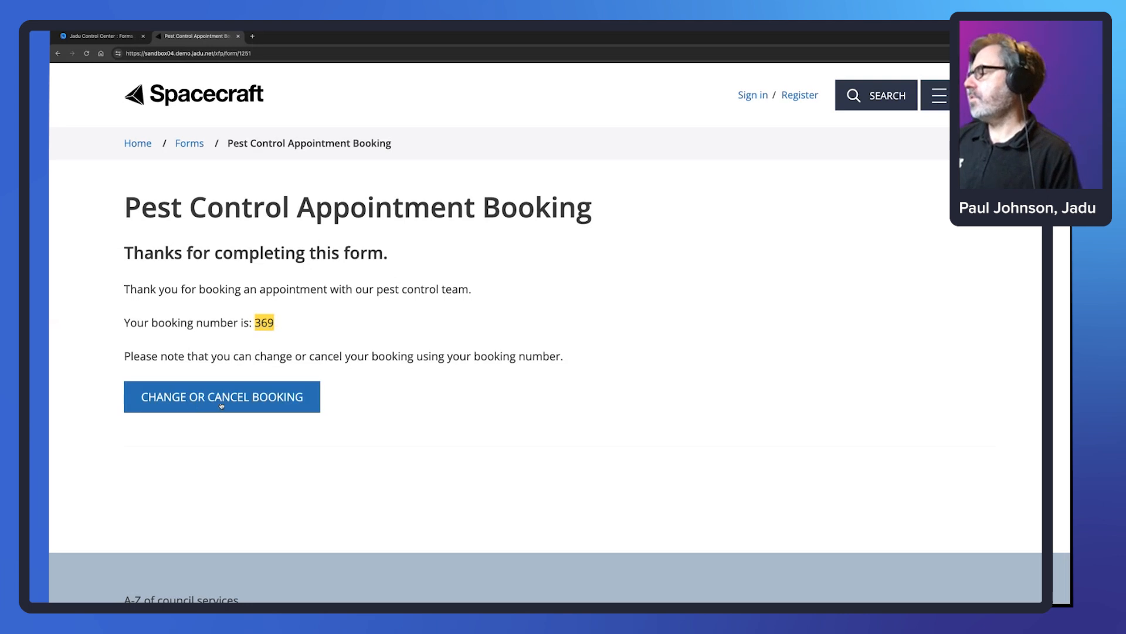
{"action": "left_click", "coordinate": [275, 325]}
{"action": "left_click_drag", "start_coordinate": [276, 325], "coordinate": [255, 322]}
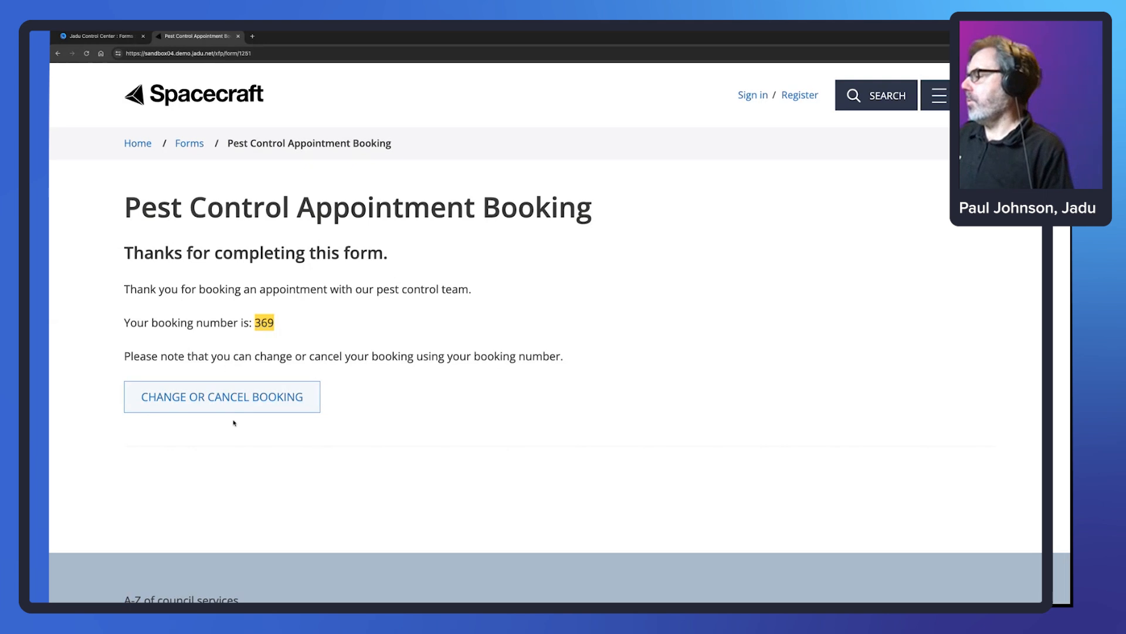
- Return to All Forms and open the Change or Cancel a Pest Control Booking form
{"action": "left_click", "coordinate": [101, 36]}
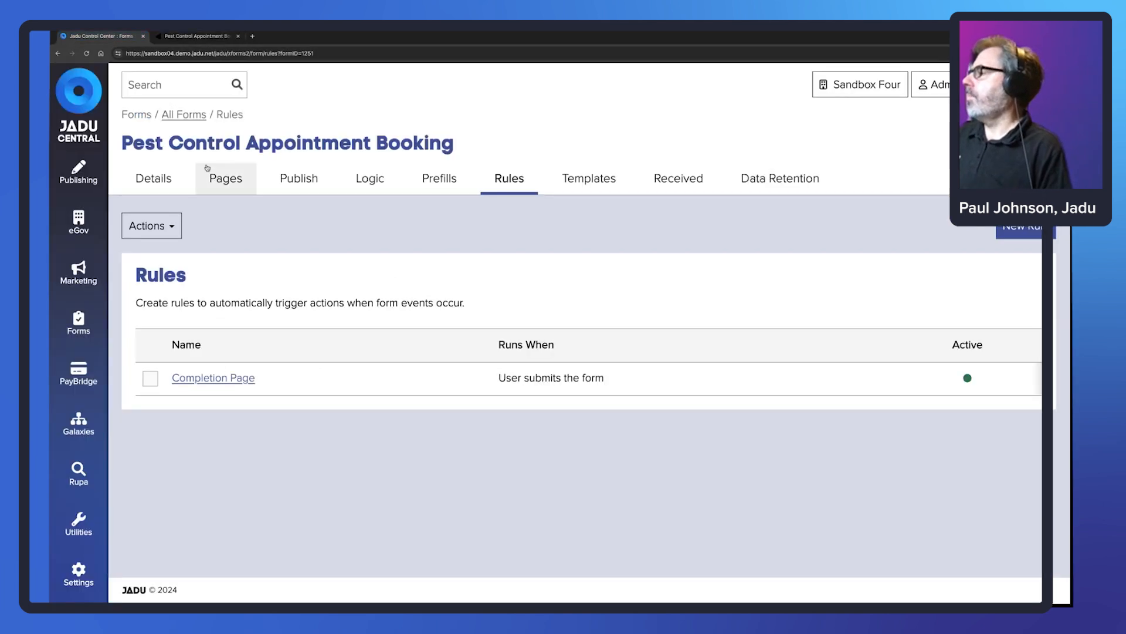
{"action": "left_click", "coordinate": [183, 115]}
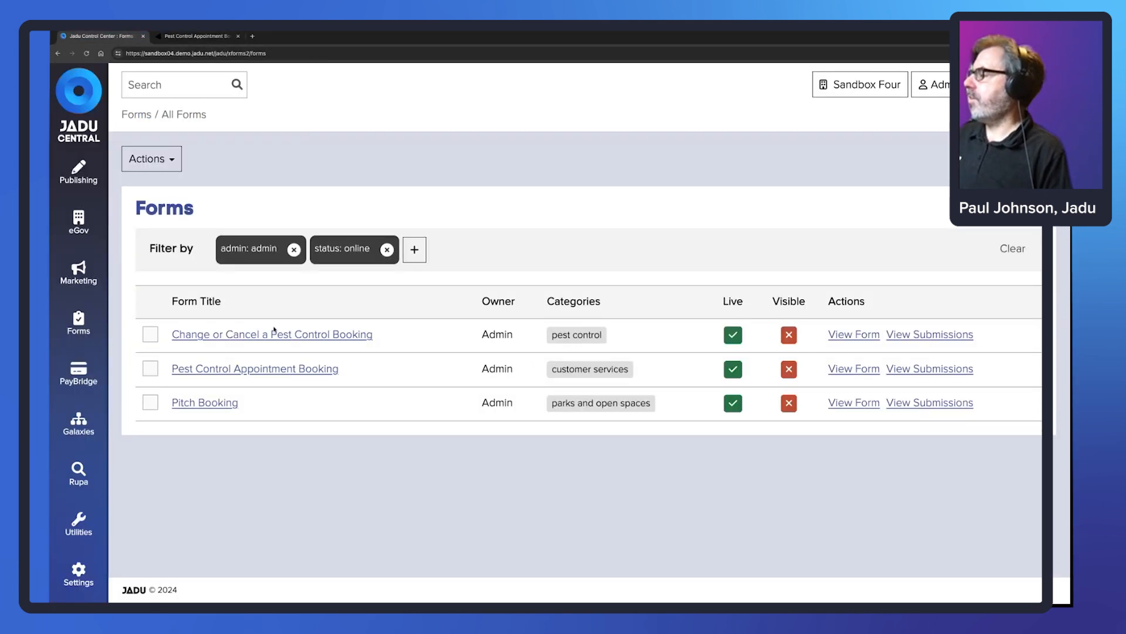
{"action": "left_click", "coordinate": [334, 336]}
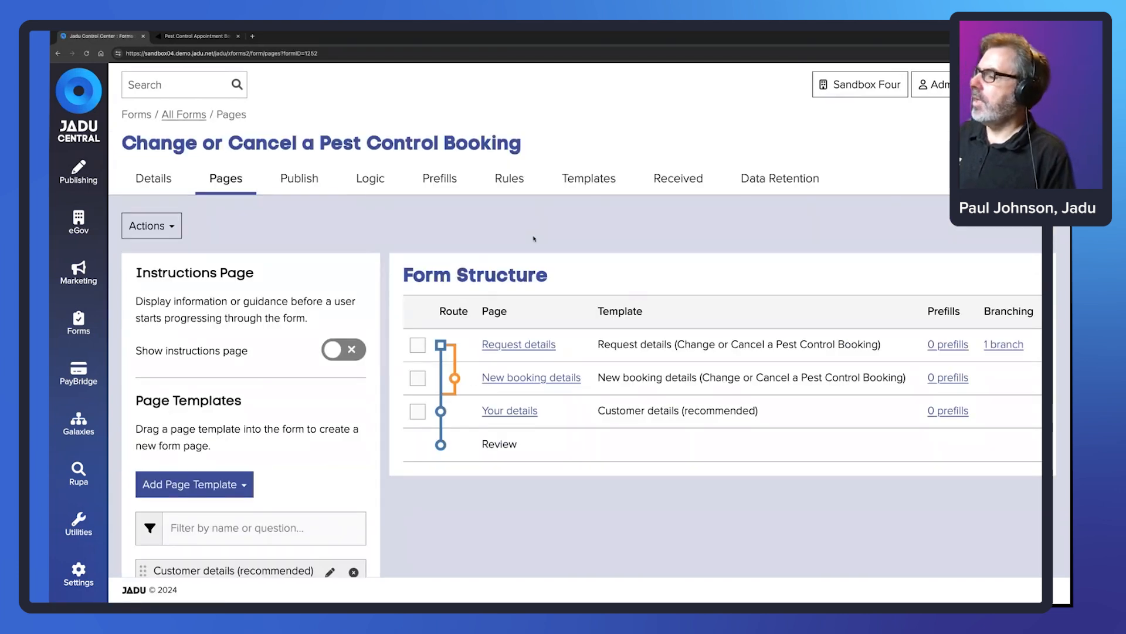
{"action": "scroll", "coordinate": [324, 246], "scroll_direction": "down", "scroll_amount": 3}
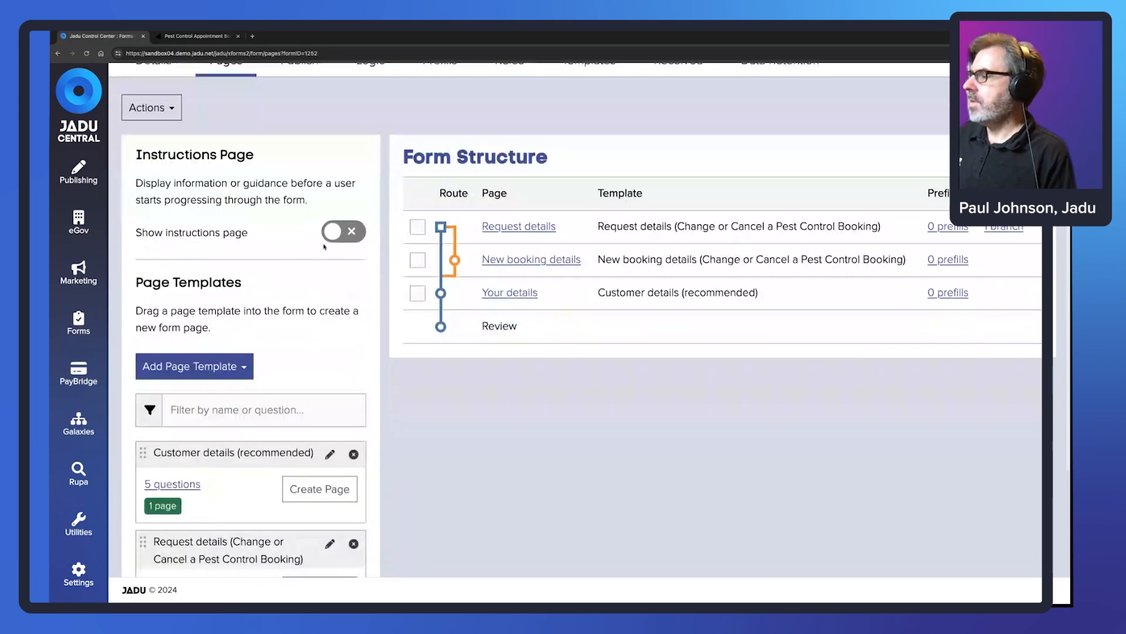
{"action": "scroll", "coordinate": [324, 246], "scroll_direction": "down", "scroll_amount": 2}
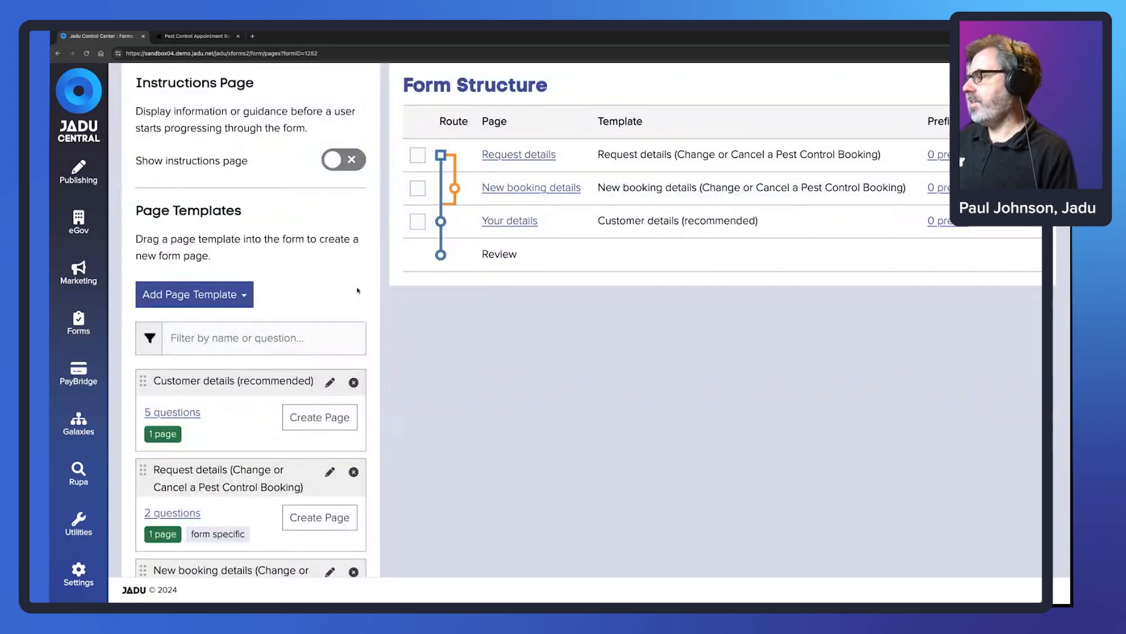
- Inspect the Request details template's 'What would you like to do?' question, then return to Form Structure
{"action": "left_click", "coordinate": [544, 157]}
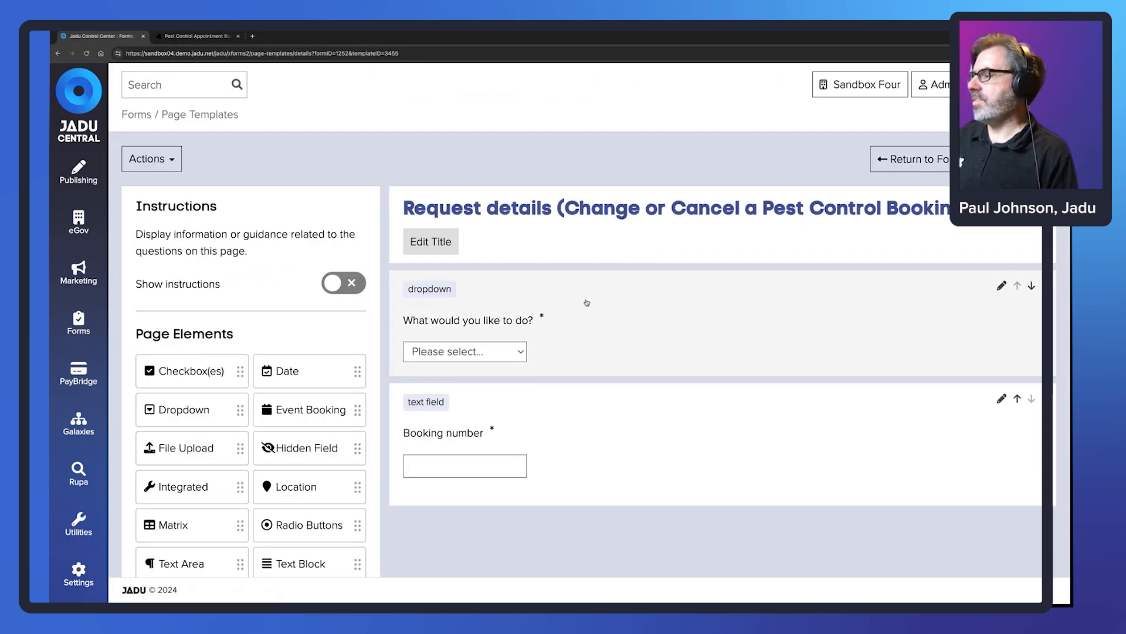
{"action": "left_click", "coordinate": [587, 302]}
{"action": "scroll", "coordinate": [267, 474], "scroll_direction": "down", "scroll_amount": 2}
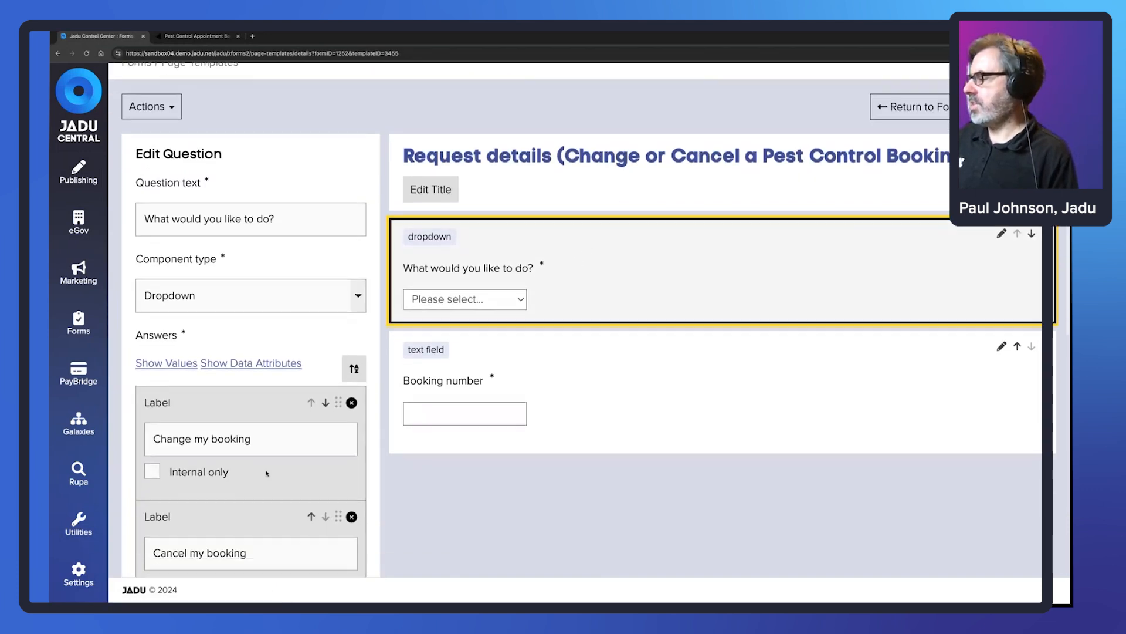
{"action": "scroll", "coordinate": [267, 473], "scroll_direction": "down", "scroll_amount": 1}
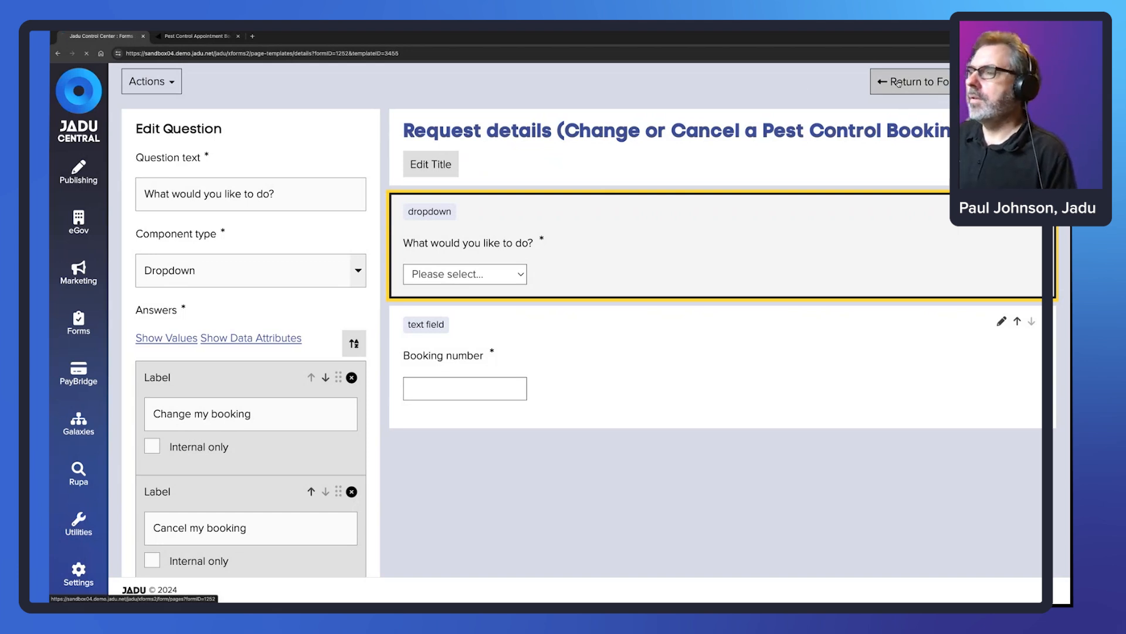
{"action": "left_click", "coordinate": [899, 84]}
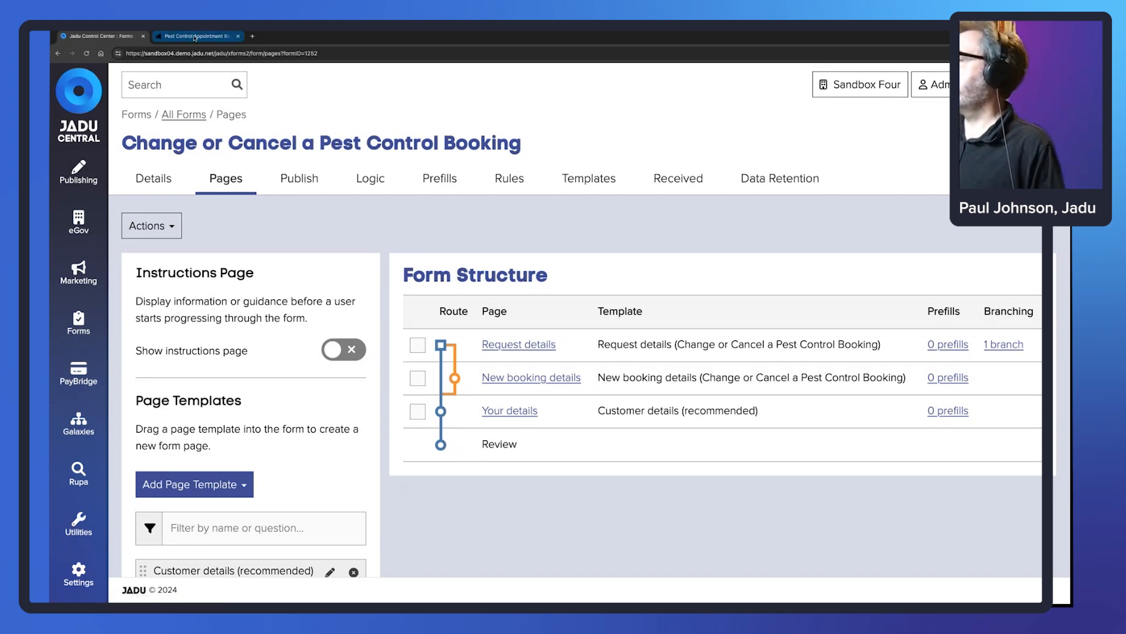
- Open the Cancel booking rule from the form's Rules tab
{"action": "left_click", "coordinate": [508, 184]}
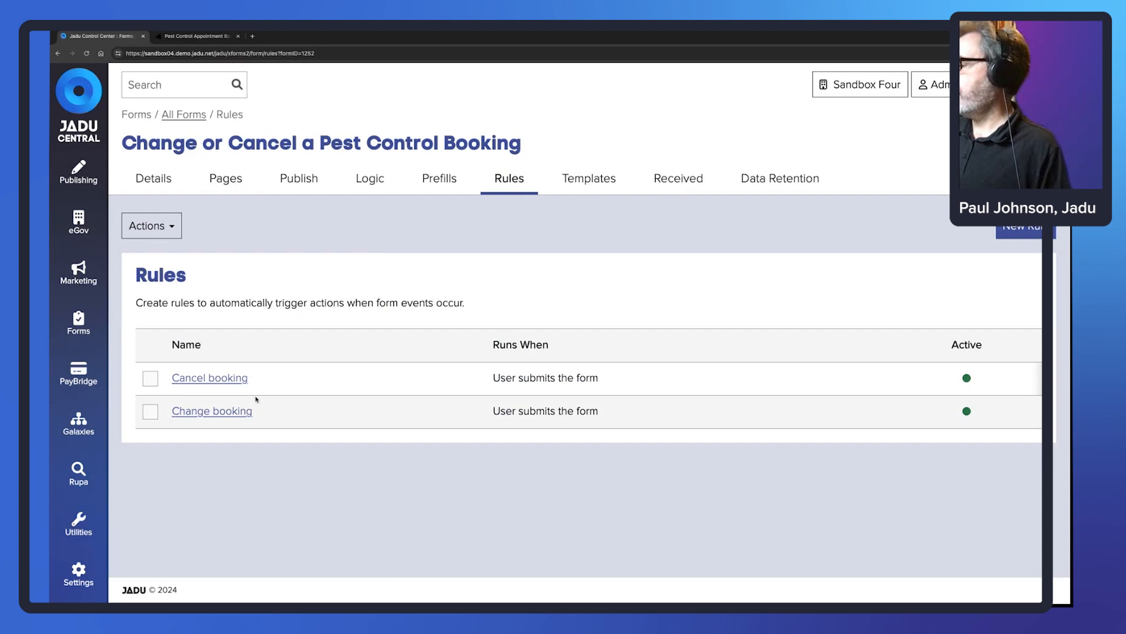
{"action": "left_click", "coordinate": [235, 378]}
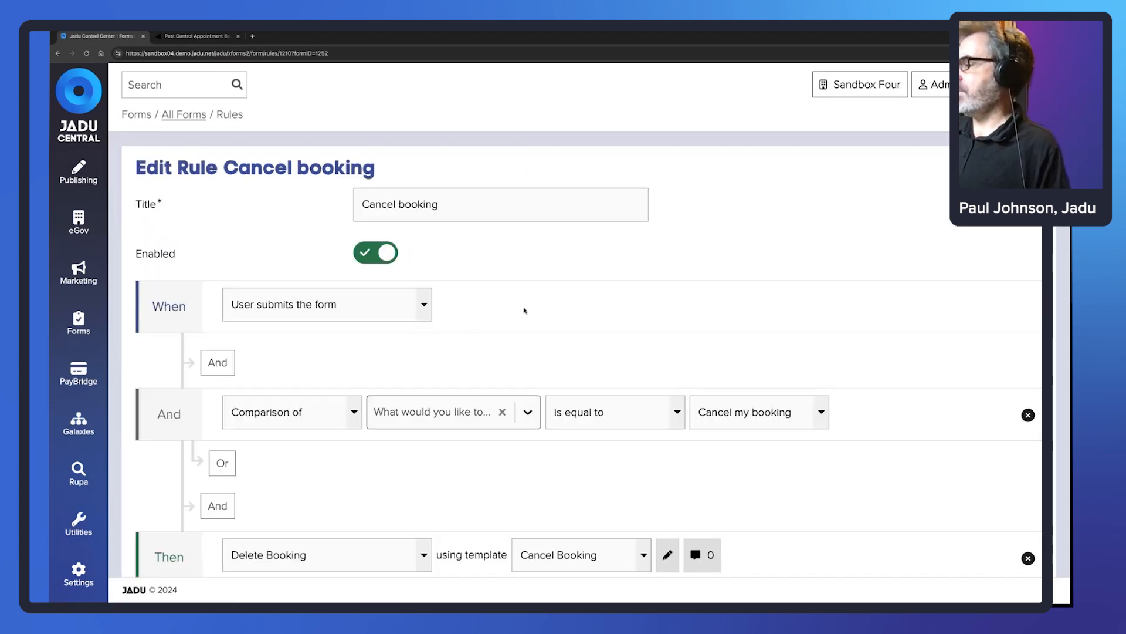
{"action": "scroll", "coordinate": [525, 311], "scroll_direction": "down", "scroll_amount": 1}
{"action": "scroll", "coordinate": [411, 419], "scroll_direction": "down", "scroll_amount": 1}
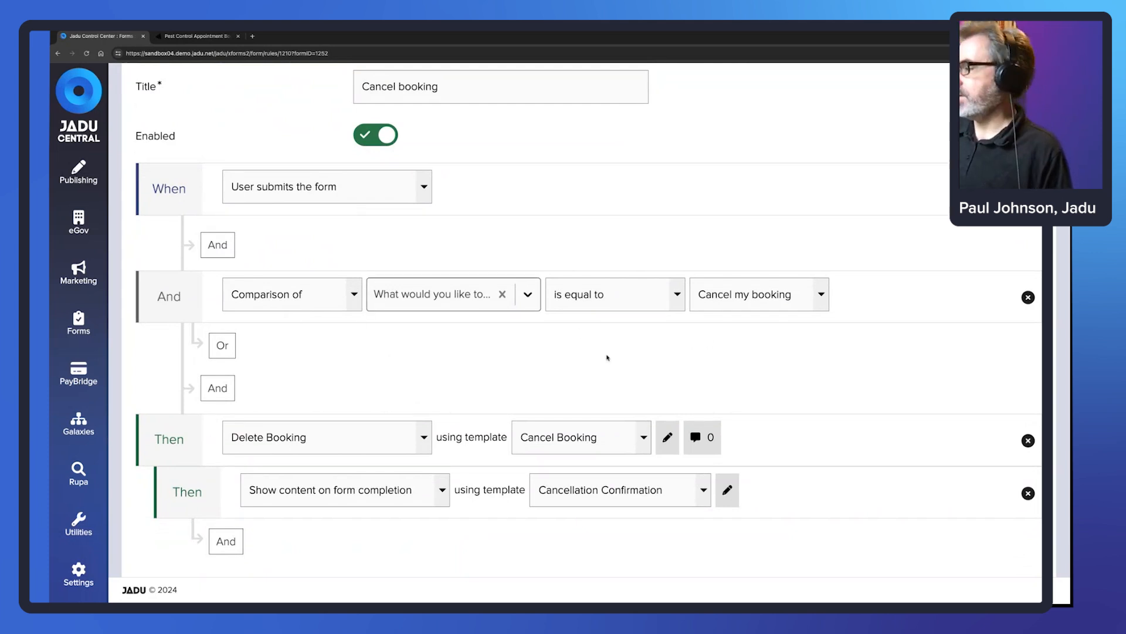
{"action": "scroll", "coordinate": [605, 354], "scroll_direction": "down", "scroll_amount": 1}
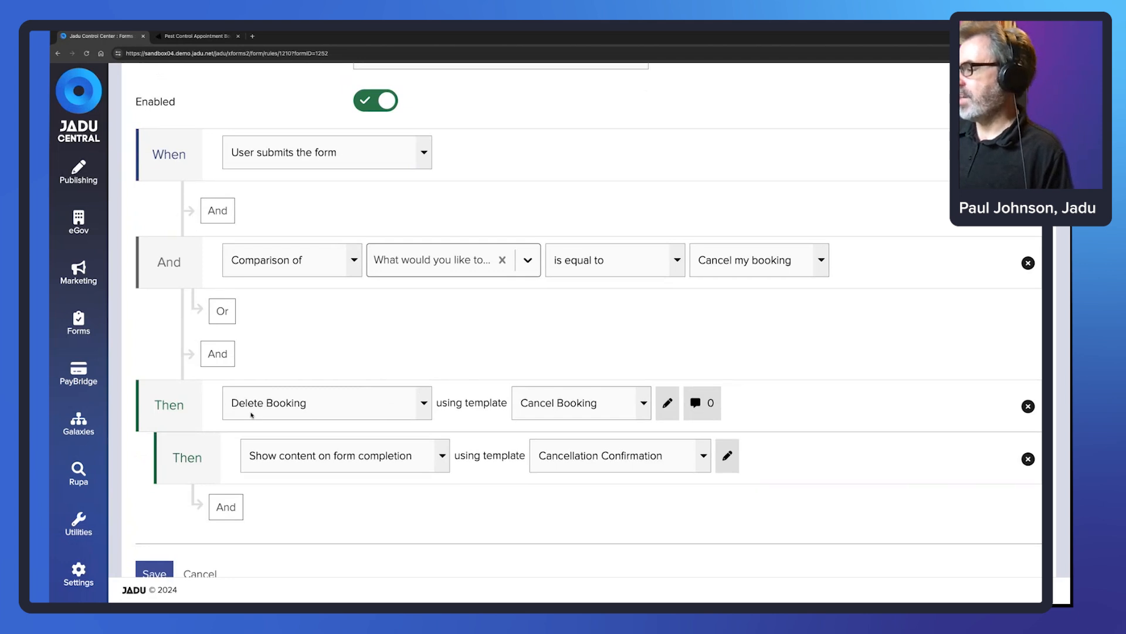
- View the Cancel Booking template settings, then leave the rule unchanged
{"action": "left_click", "coordinate": [667, 405]}
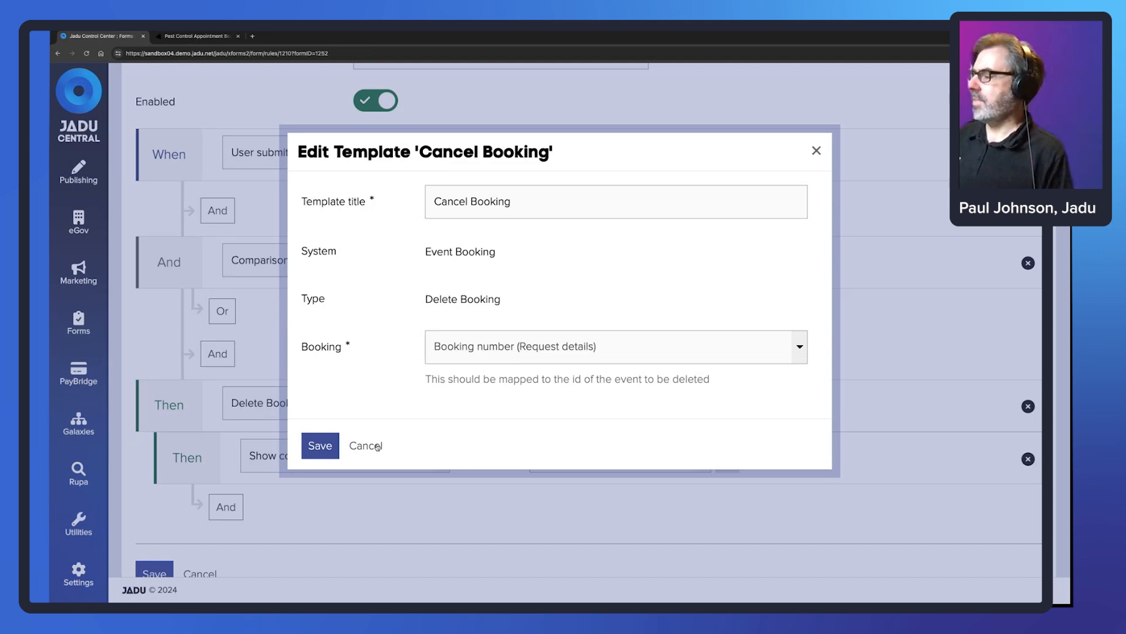
{"action": "left_click", "coordinate": [378, 447]}
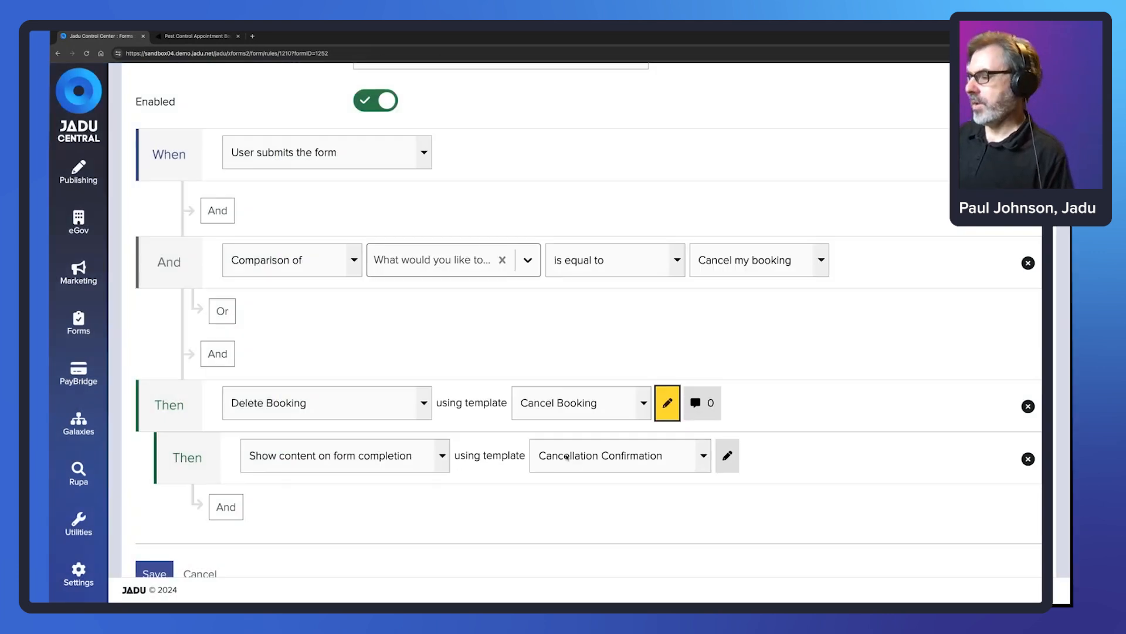
{"action": "scroll", "coordinate": [321, 507], "scroll_direction": "down", "scroll_amount": 1}
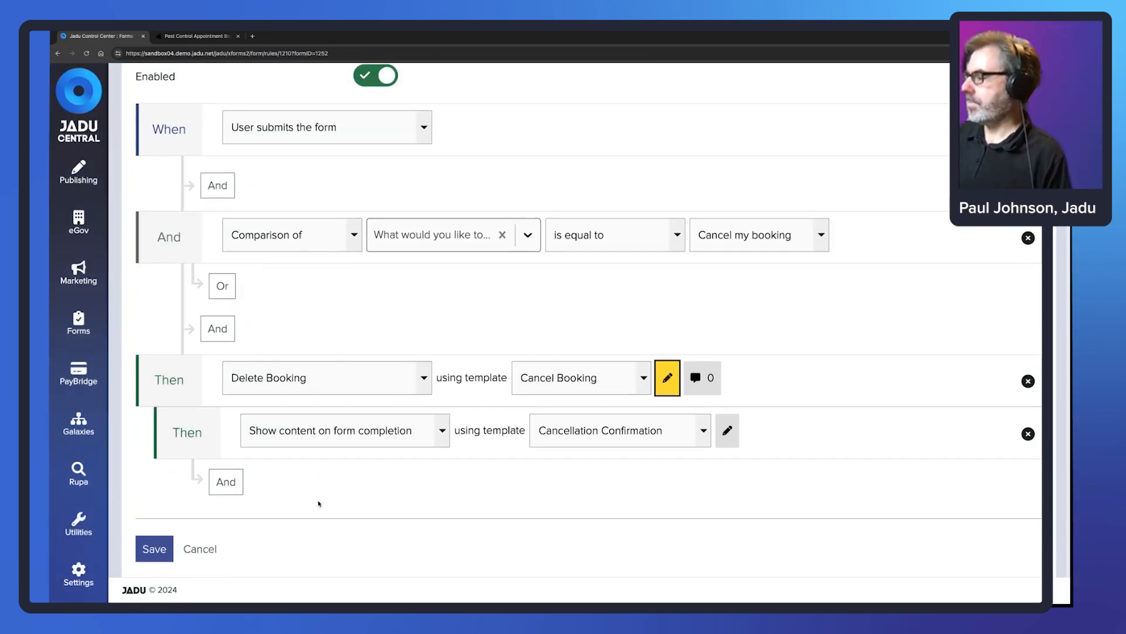
{"action": "left_click", "coordinate": [208, 551]}
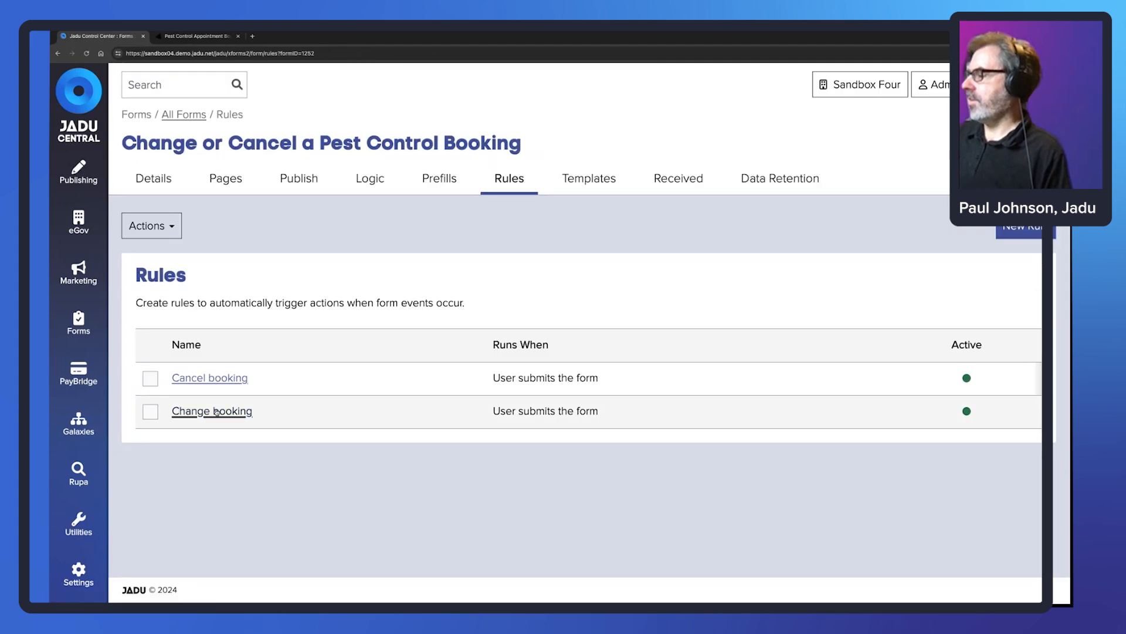
{"action": "left_click", "coordinate": [217, 411]}
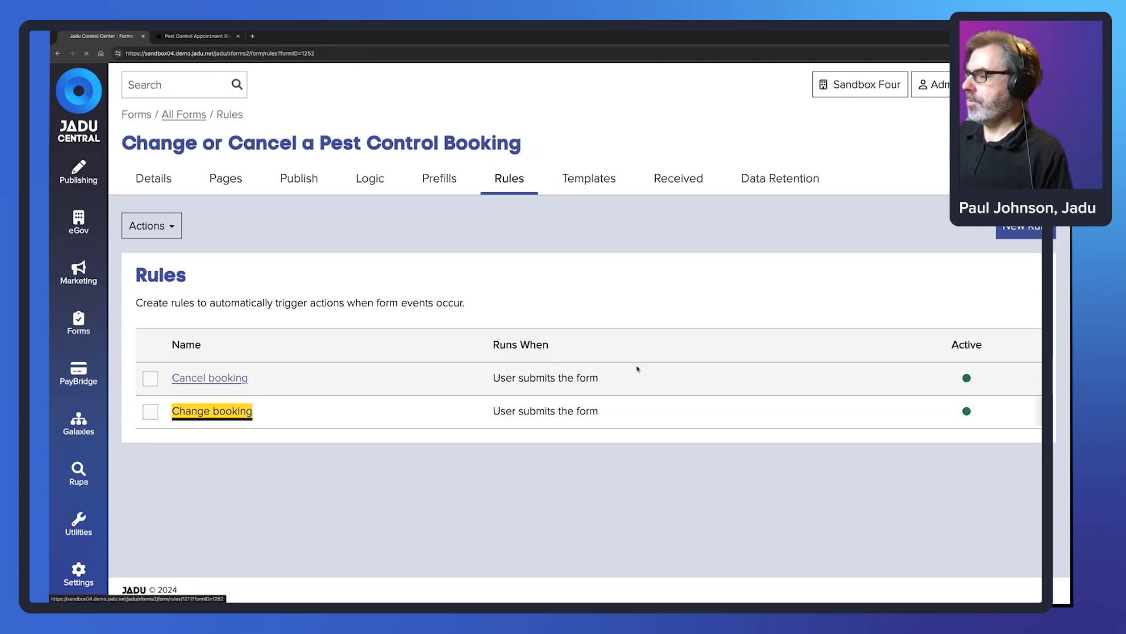
- Review the Move Booking action's Change booking template settings, closing them without changes
{"action": "scroll", "coordinate": [638, 368], "scroll_direction": "down", "scroll_amount": 2}
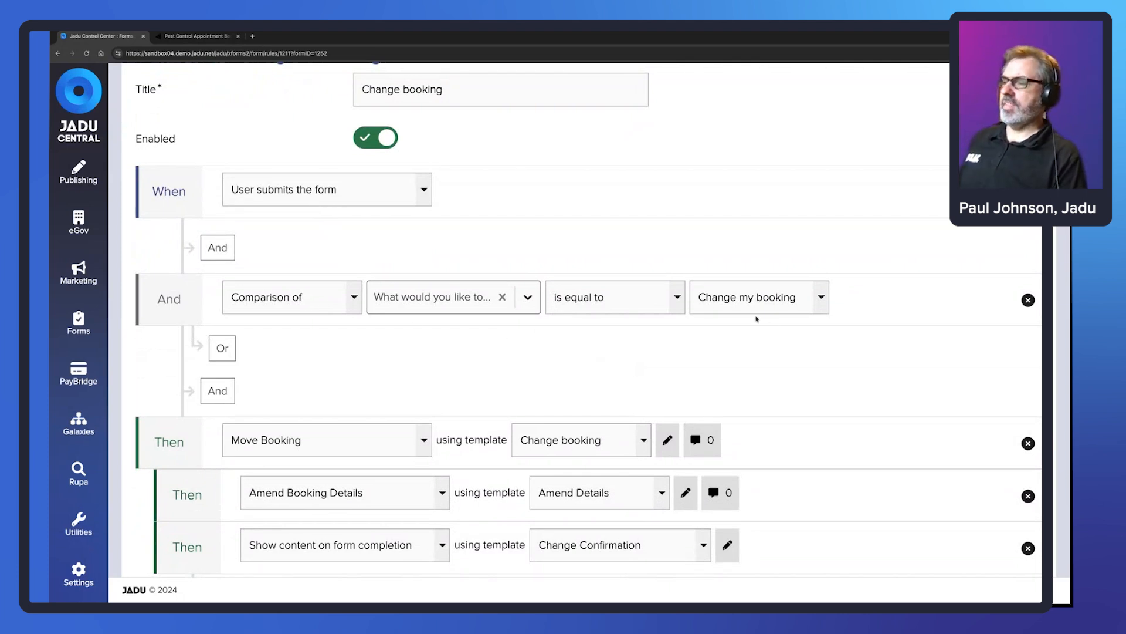
{"action": "scroll", "coordinate": [587, 346], "scroll_direction": "down", "scroll_amount": 1}
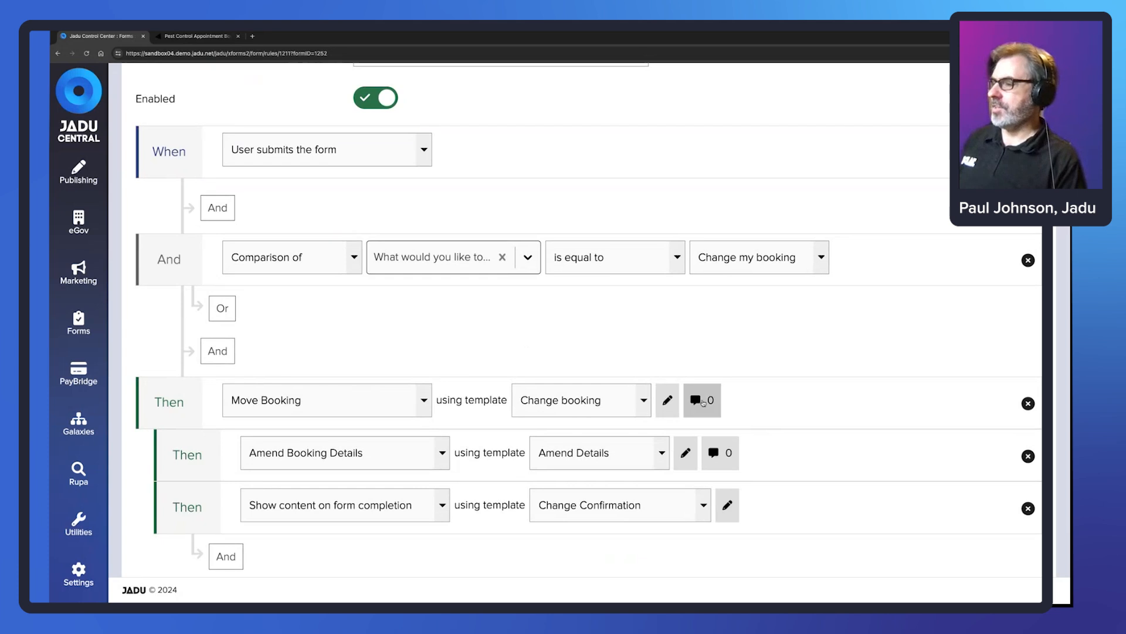
{"action": "left_click", "coordinate": [669, 402]}
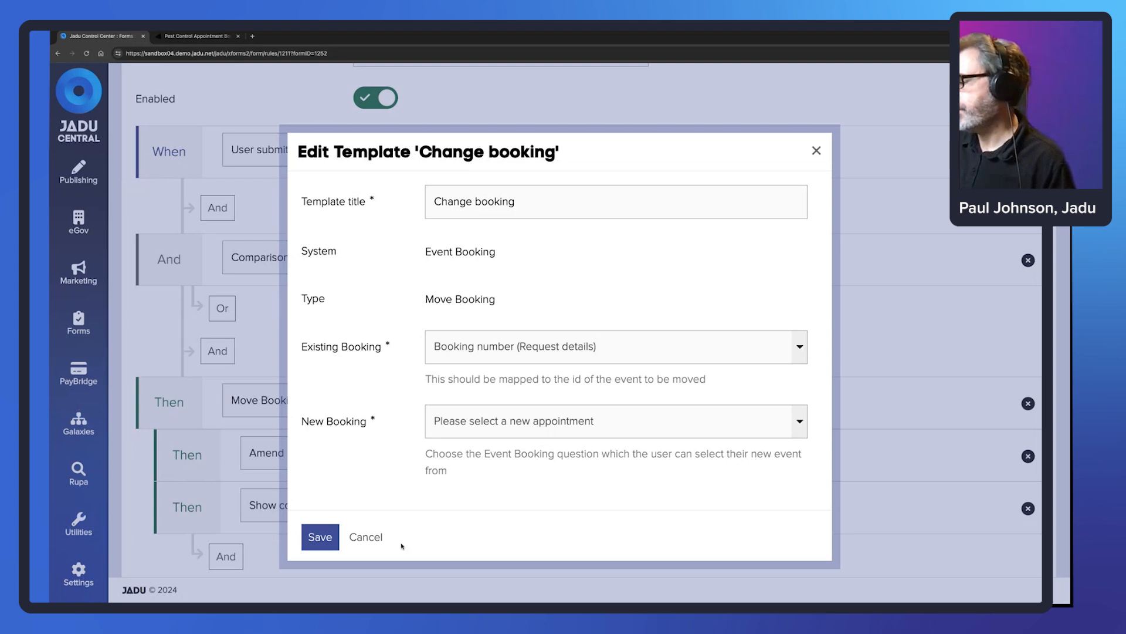
{"action": "left_click", "coordinate": [366, 536]}
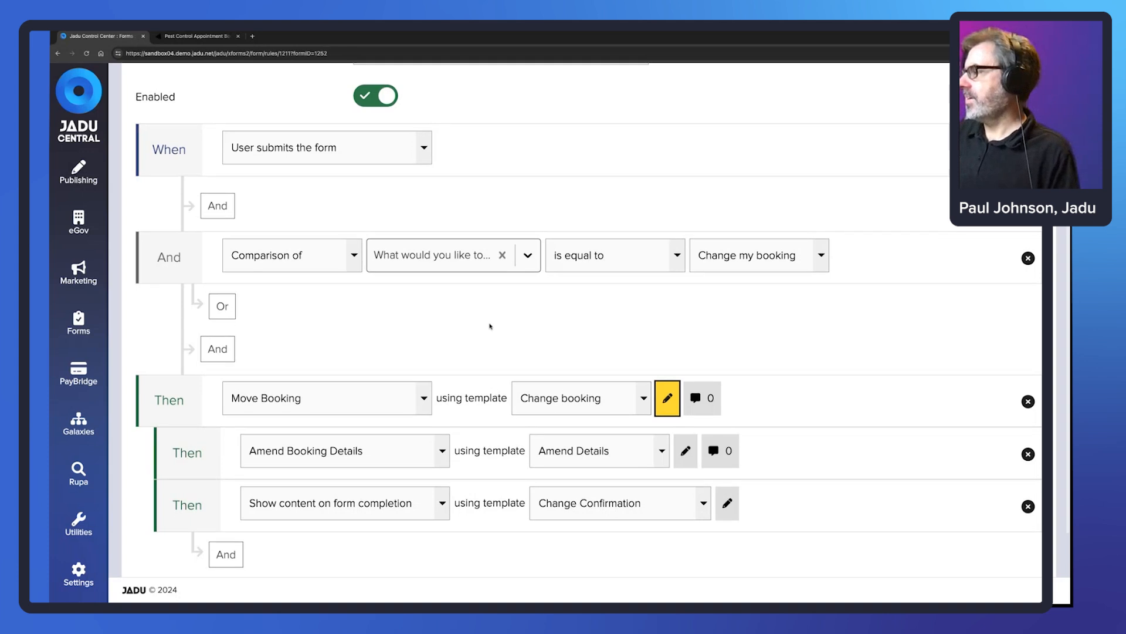
{"action": "scroll", "coordinate": [490, 326], "scroll_direction": "down", "scroll_amount": 2}
{"action": "scroll", "coordinate": [490, 327], "scroll_direction": "up", "scroll_amount": 5}
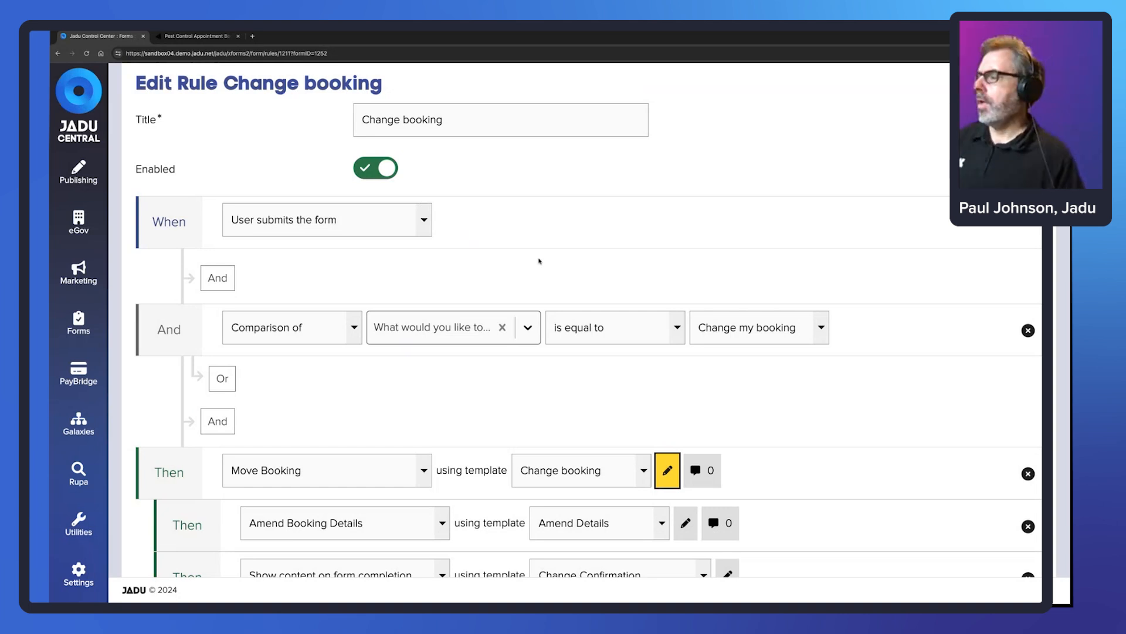
{"action": "scroll", "coordinate": [539, 261], "scroll_direction": "down", "scroll_amount": 2}
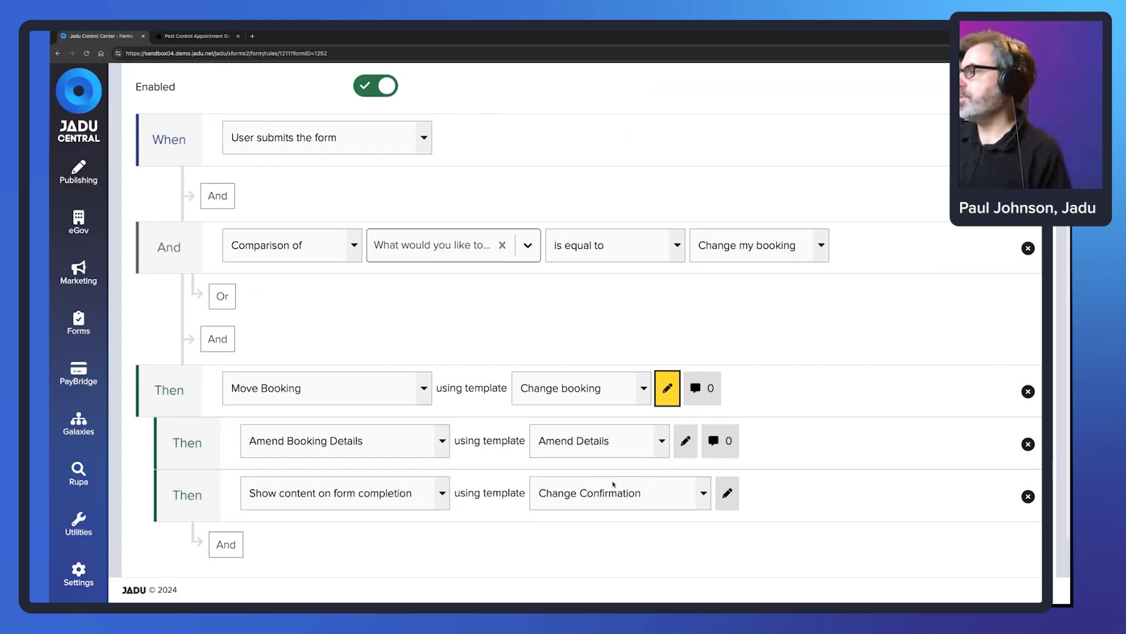
{"action": "scroll", "coordinate": [518, 130], "scroll_direction": "up", "scroll_amount": 2}
{"action": "scroll", "coordinate": [518, 131], "scroll_direction": "up", "scroll_amount": 2}
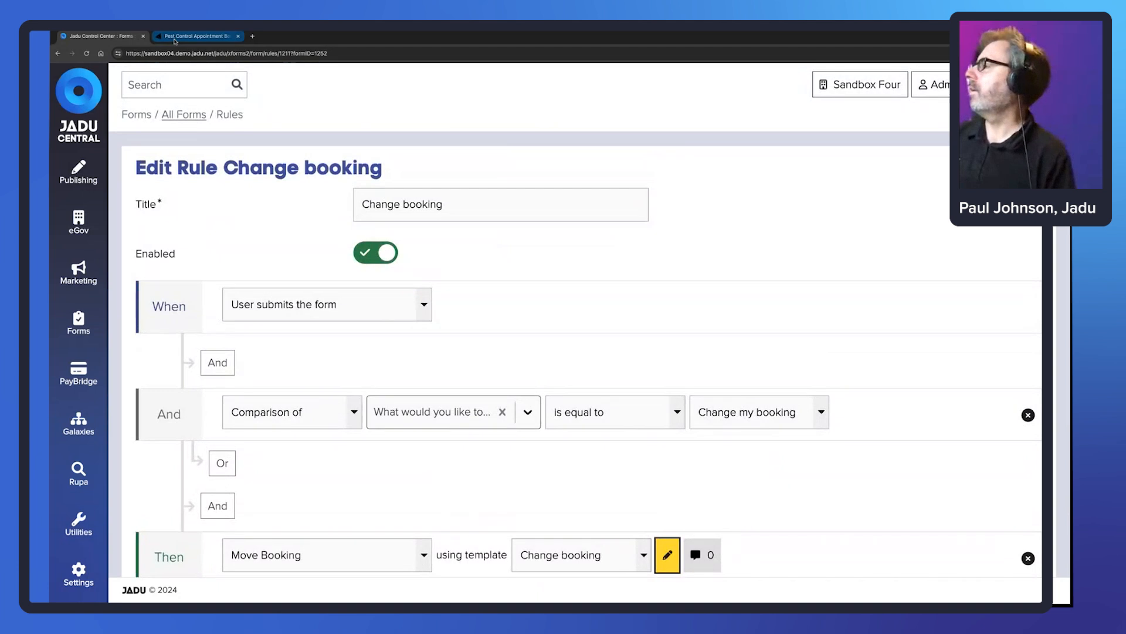
- Open the Change or Cancel a Pest Control Booking form and select 'Change my booking'
{"action": "left_click", "coordinate": [194, 36]}
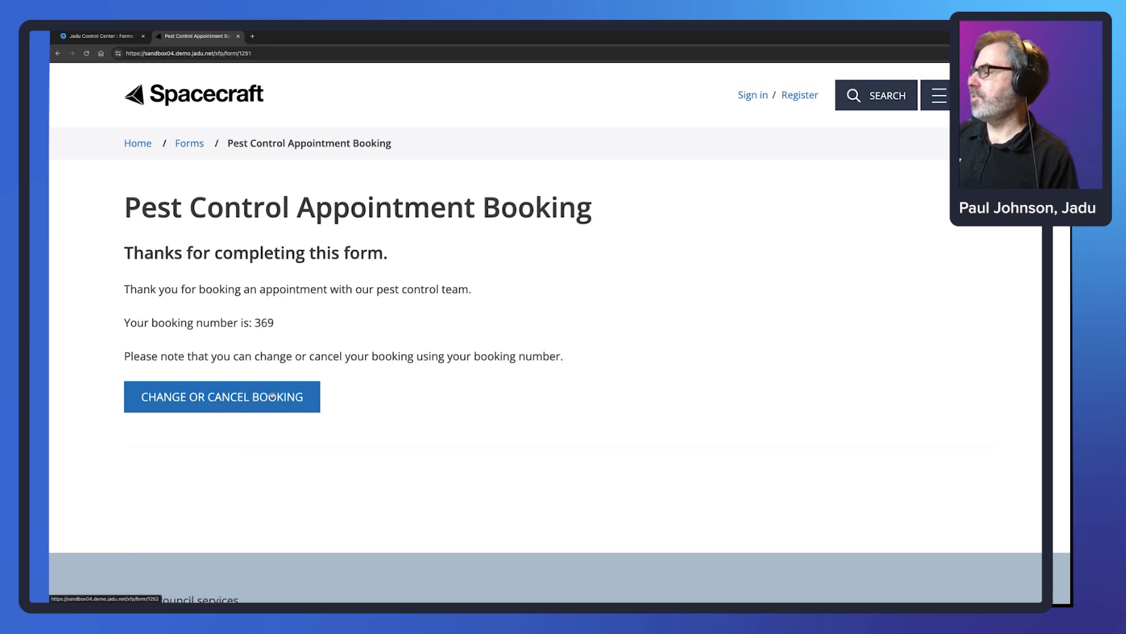
{"action": "left_click", "coordinate": [213, 399]}
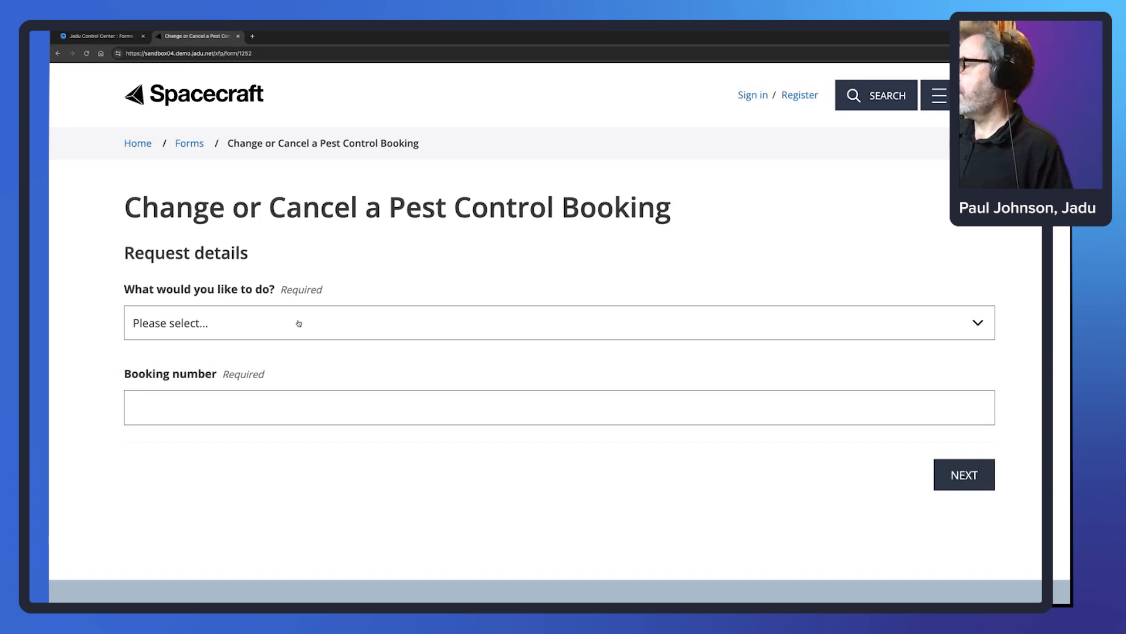
{"action": "left_click", "coordinate": [299, 323]}
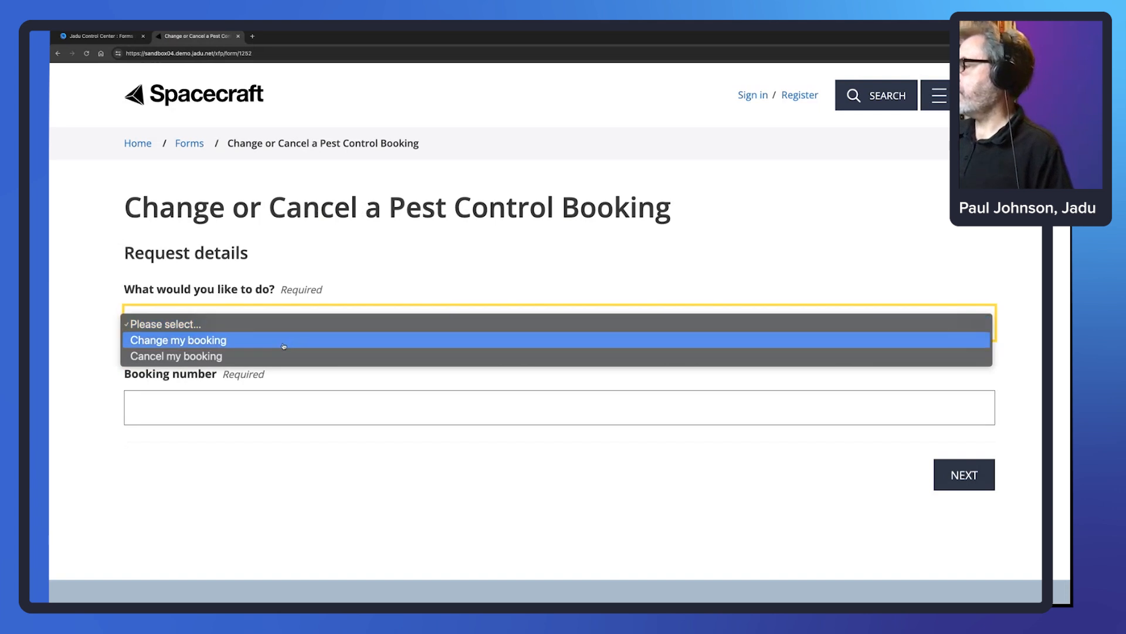
{"action": "left_click", "coordinate": [284, 345]}
{"action": "left_click", "coordinate": [100, 36]}
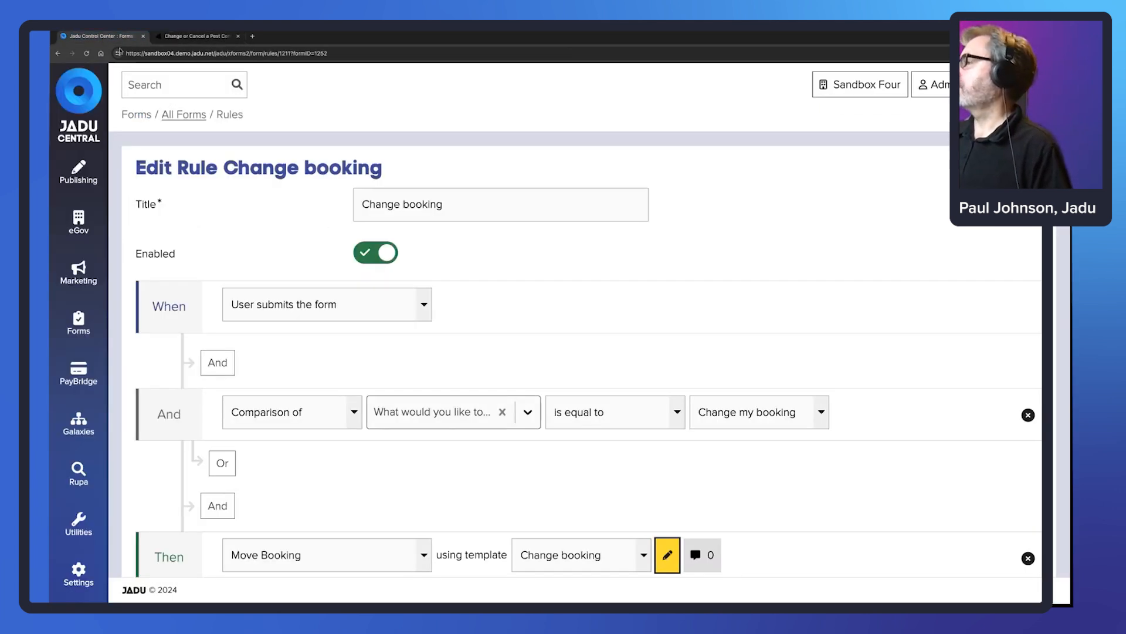
- Open Forms > Bookings and copy booking number 369 of the newest Pest Control booking
{"action": "left_click", "coordinate": [86, 320]}
{"action": "left_click", "coordinate": [151, 172]}
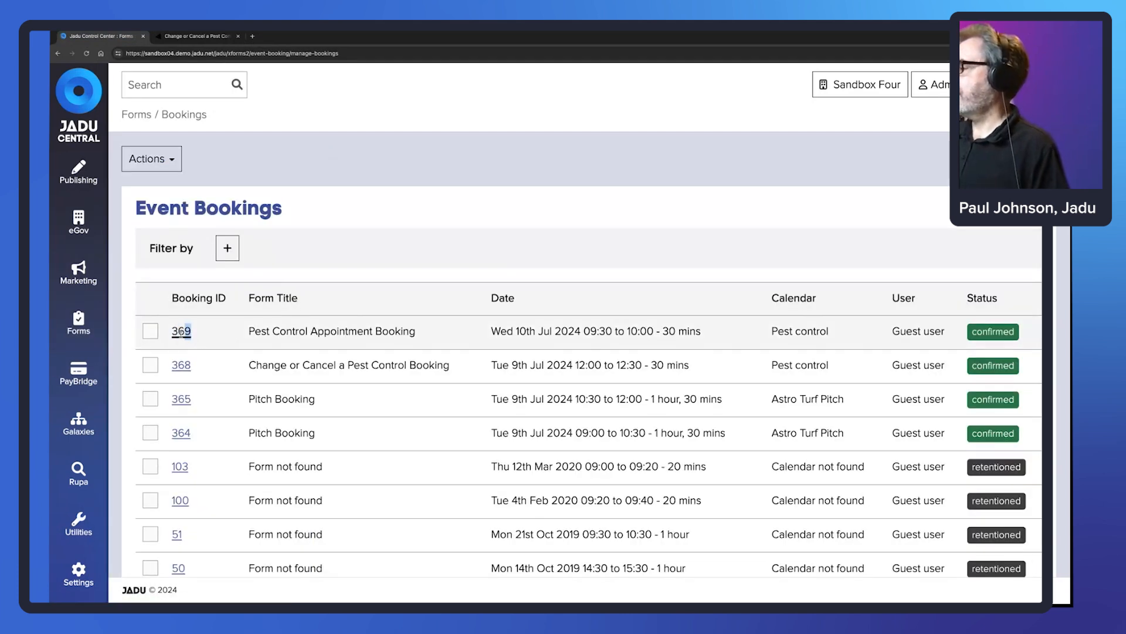
{"action": "left_click_drag", "start_coordinate": [188, 331], "coordinate": [171, 331]}
{"action": "key", "text": "ctrl+c"}
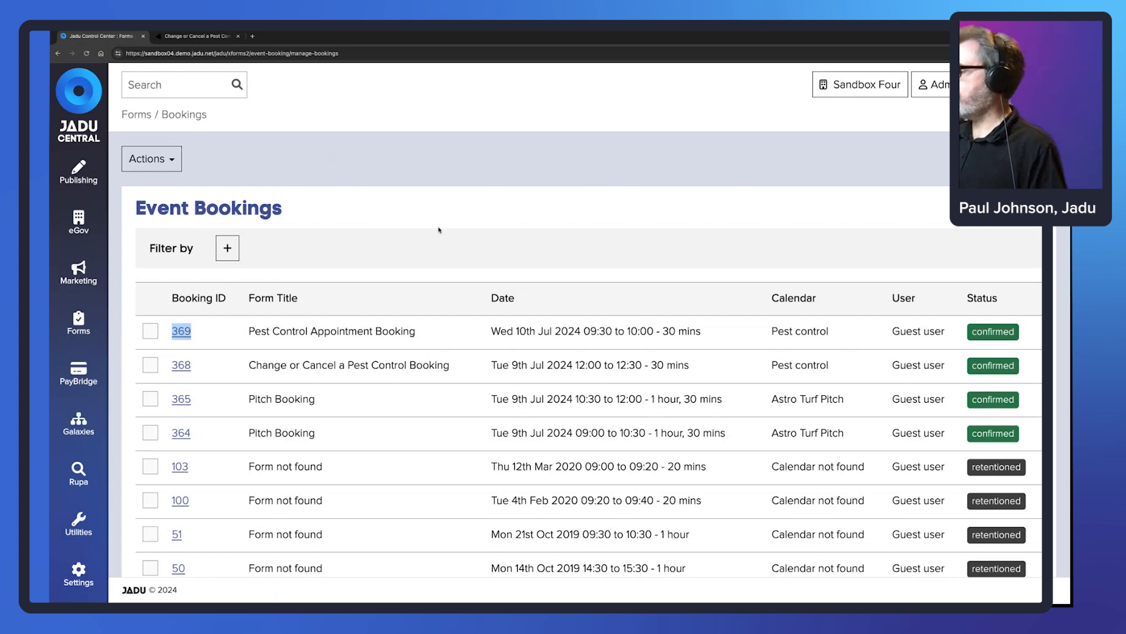
- Paste booking number 369 into the change form and continue to appointment selection
{"action": "left_click", "coordinate": [197, 35]}
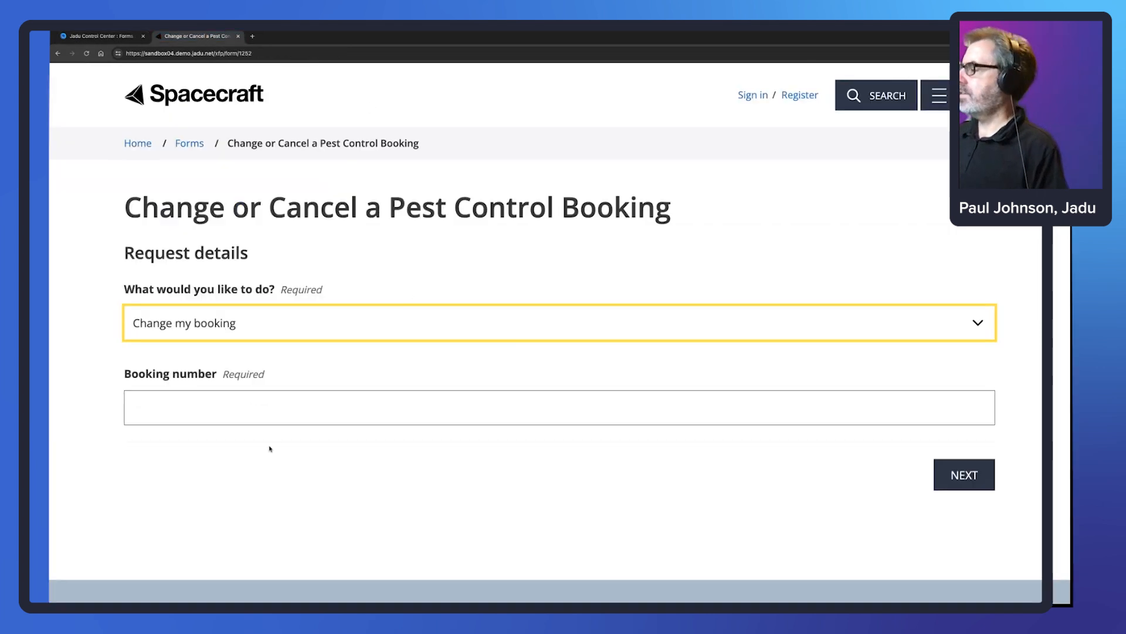
{"action": "left_click", "coordinate": [199, 413]}
{"action": "key", "text": "ctrl+v"}
{"action": "left_click", "coordinate": [565, 511]}
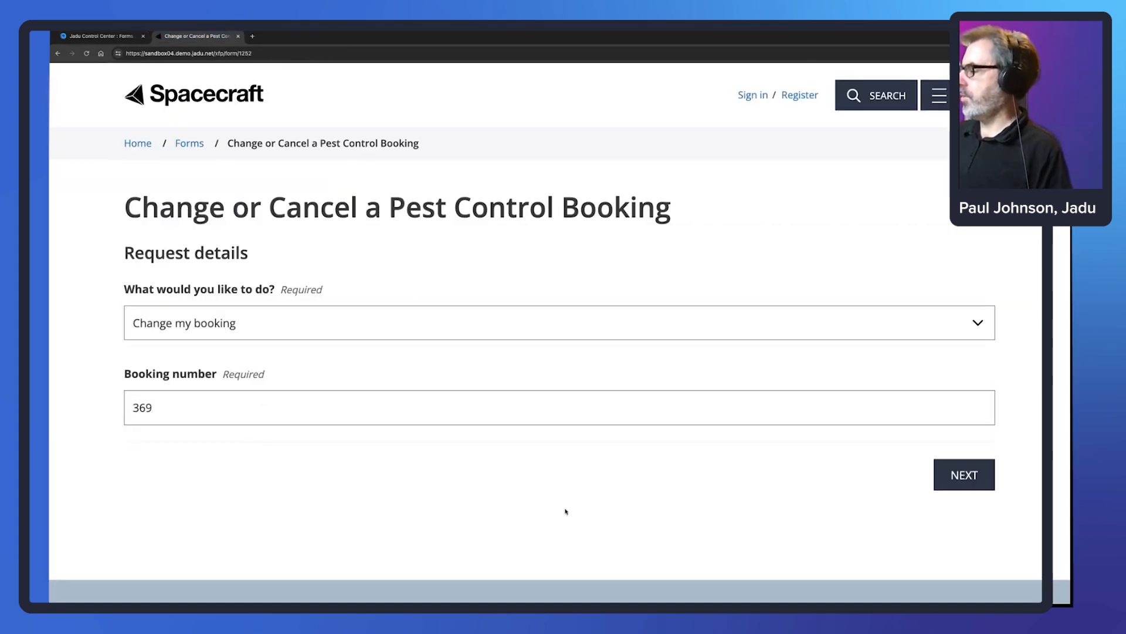
{"action": "left_click", "coordinate": [950, 476]}
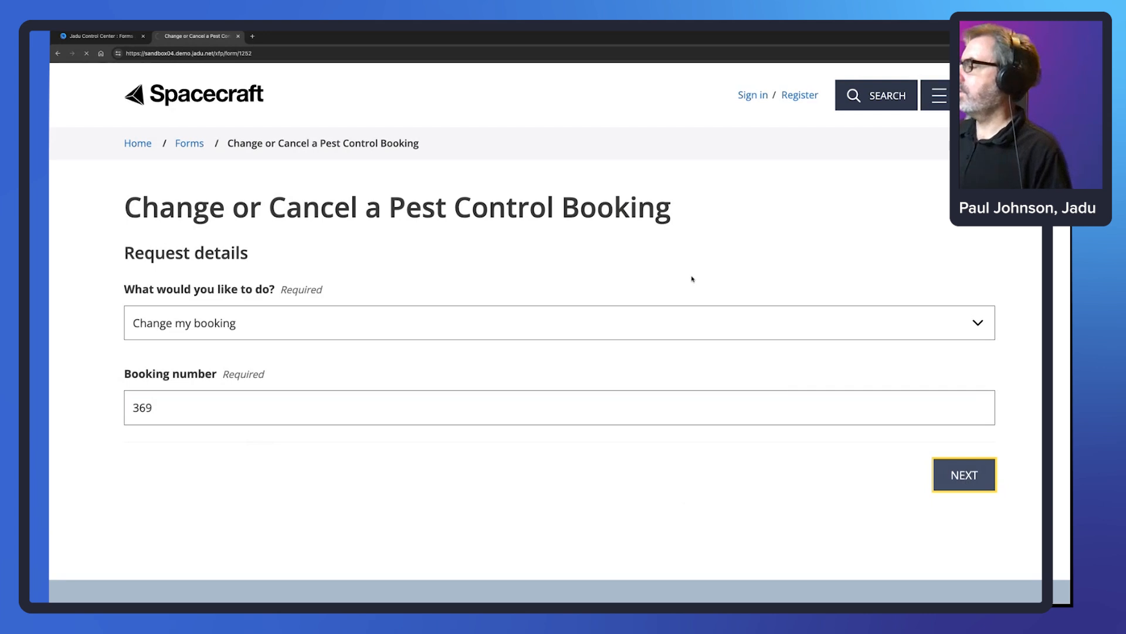
- Choose the Monday 15 July 10:00–10:30 slot and continue to personal details
{"action": "scroll", "coordinate": [457, 279], "scroll_direction": "down", "scroll_amount": 2}
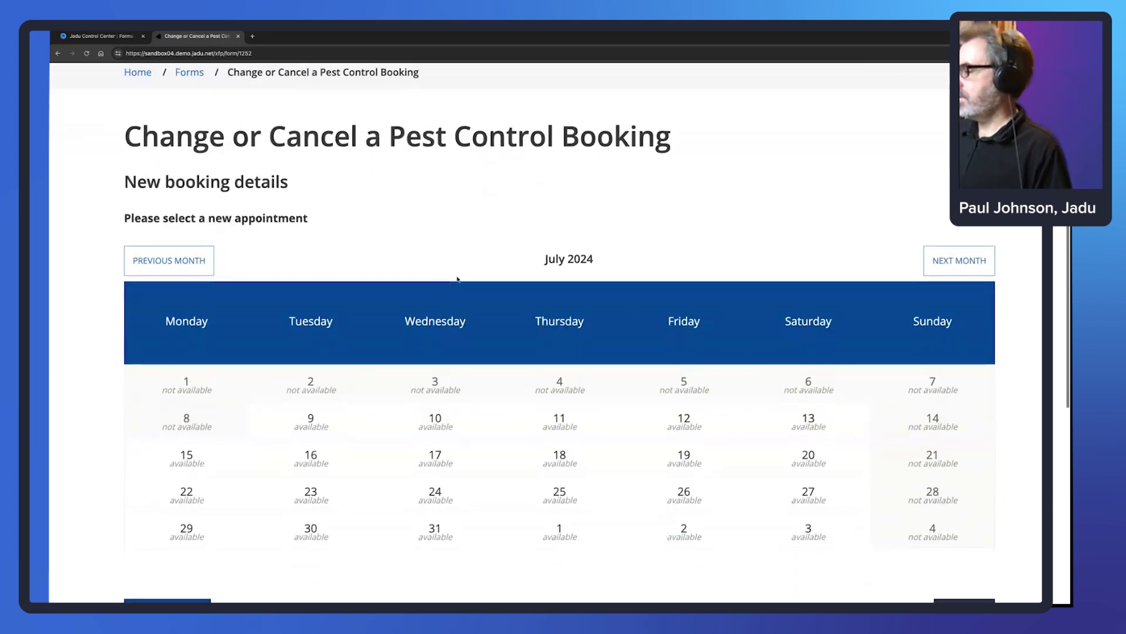
{"action": "scroll", "coordinate": [414, 345], "scroll_direction": "down", "scroll_amount": 2}
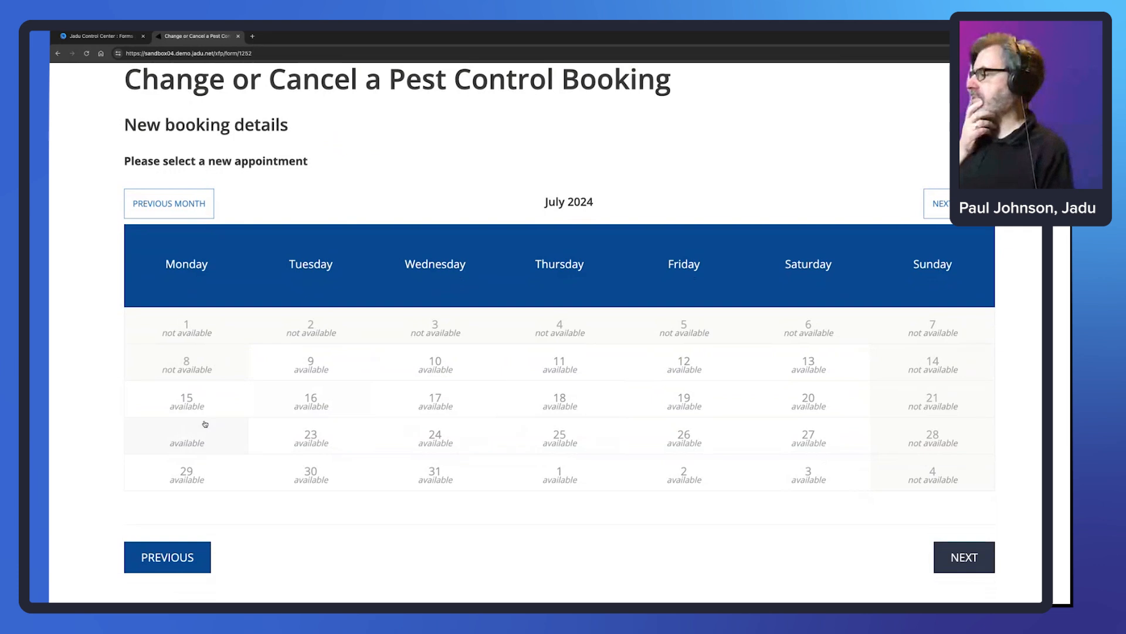
{"action": "left_click", "coordinate": [188, 402]}
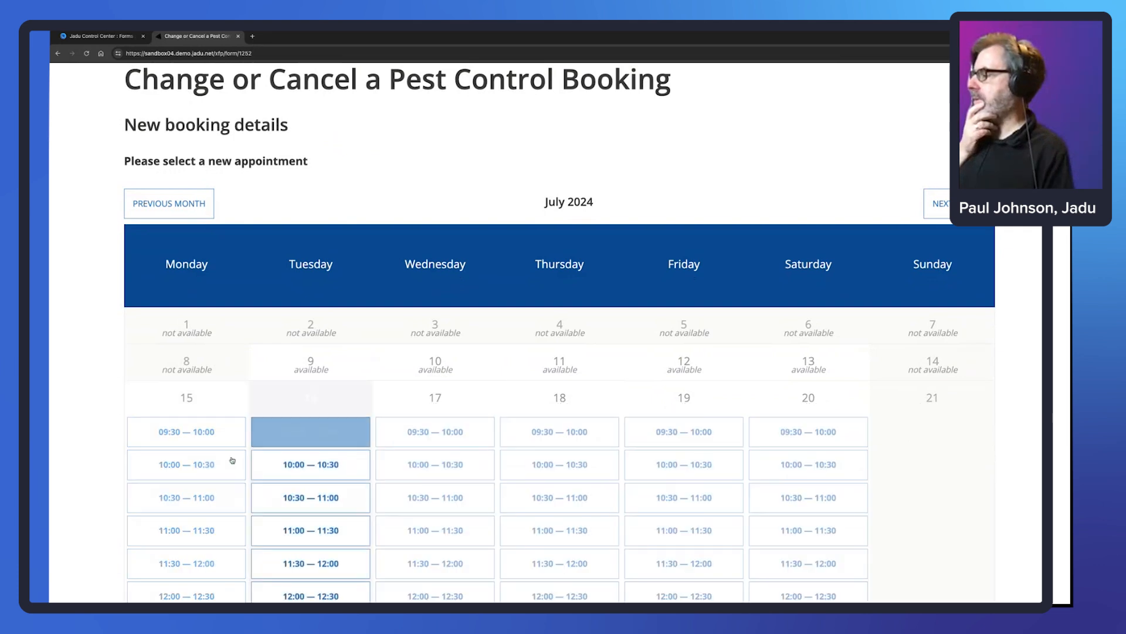
{"action": "left_click", "coordinate": [193, 469]}
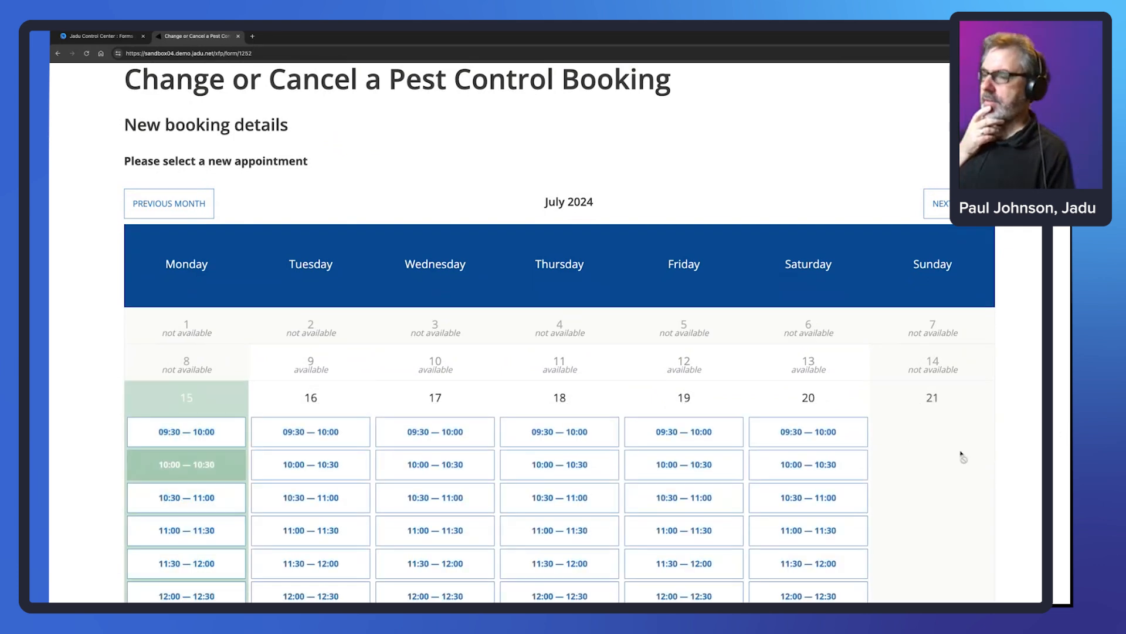
{"action": "scroll", "coordinate": [962, 455], "scroll_direction": "down", "scroll_amount": 3}
{"action": "scroll", "coordinate": [960, 456], "scroll_direction": "down", "scroll_amount": 5}
{"action": "left_click", "coordinate": [966, 489]}
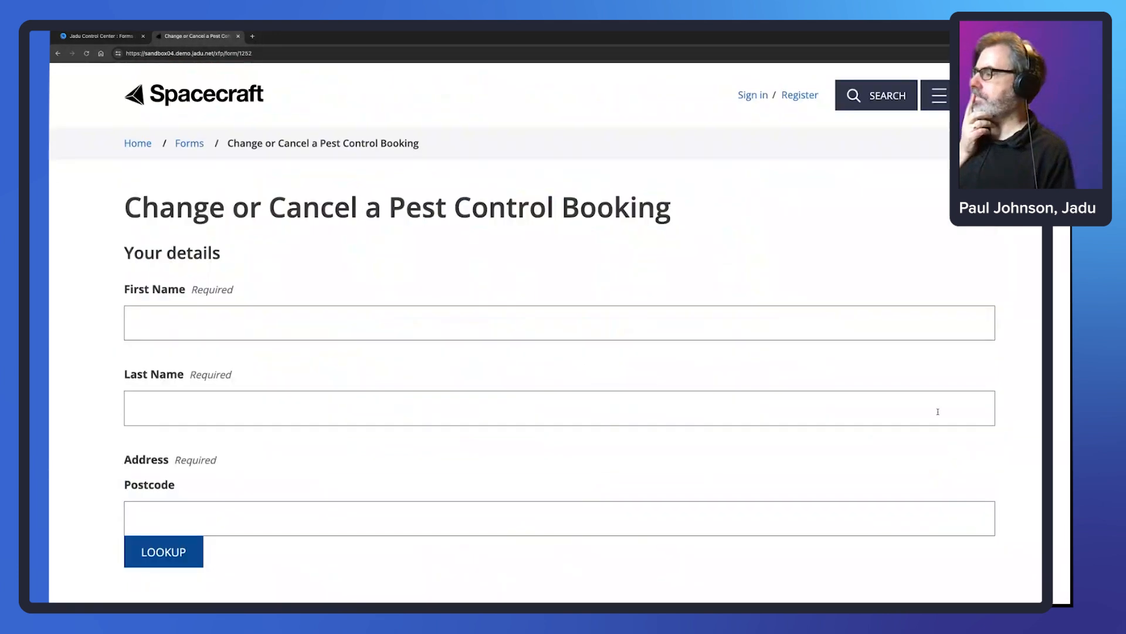
- Enter the requester's first and last name and postcode, then run the address lookup
{"action": "left_click", "coordinate": [343, 315]}
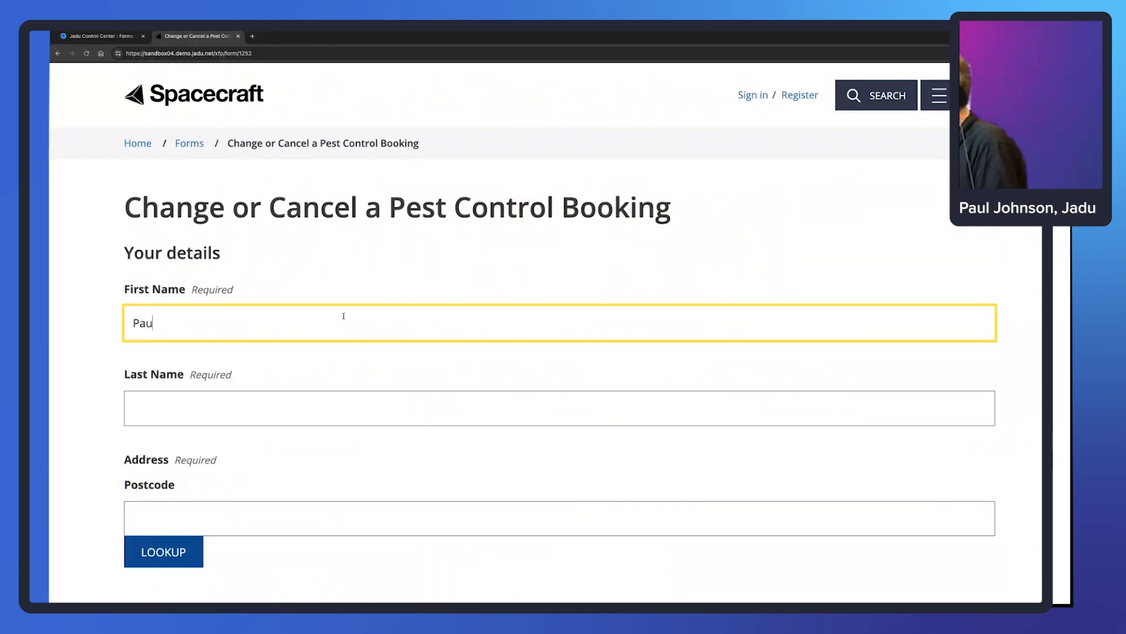
{"action": "key", "text": "Tab"}
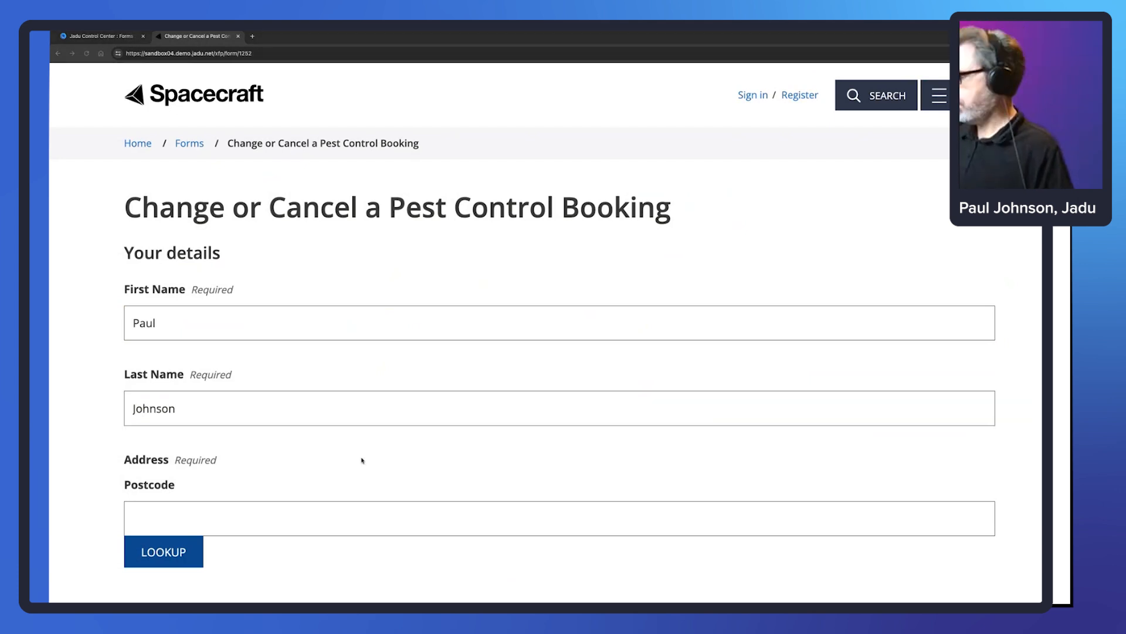
{"action": "type", "text": "LE4 5NU"}
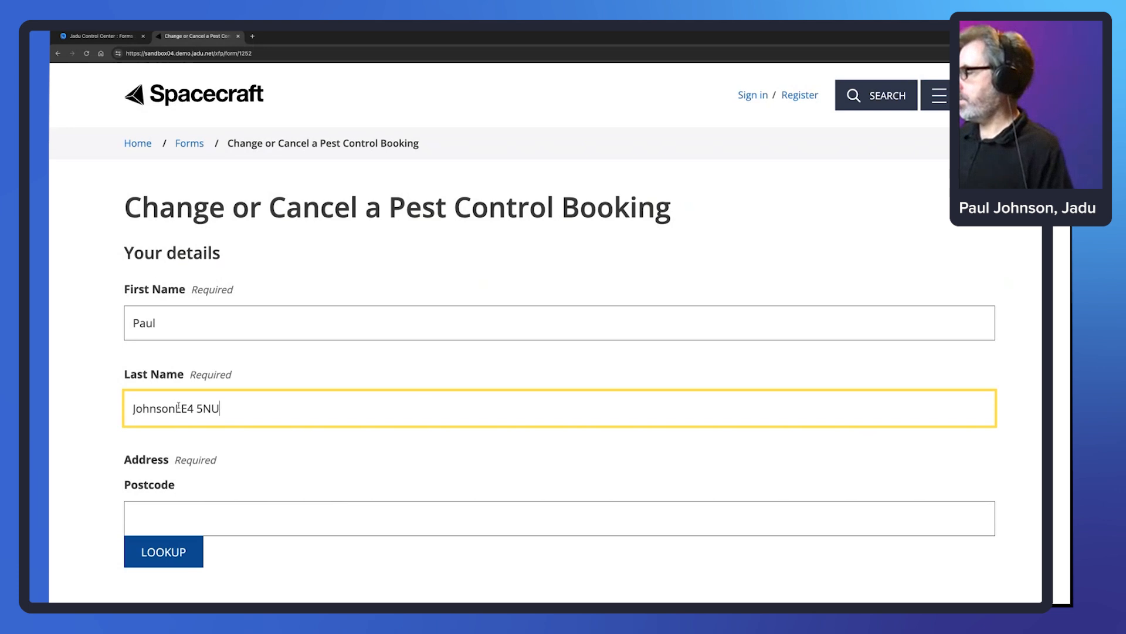
{"action": "left_click_drag", "start_coordinate": [176, 408], "coordinate": [379, 423]}
{"action": "key", "text": "ctrl+c"}
{"action": "key", "text": "BackSpace"}
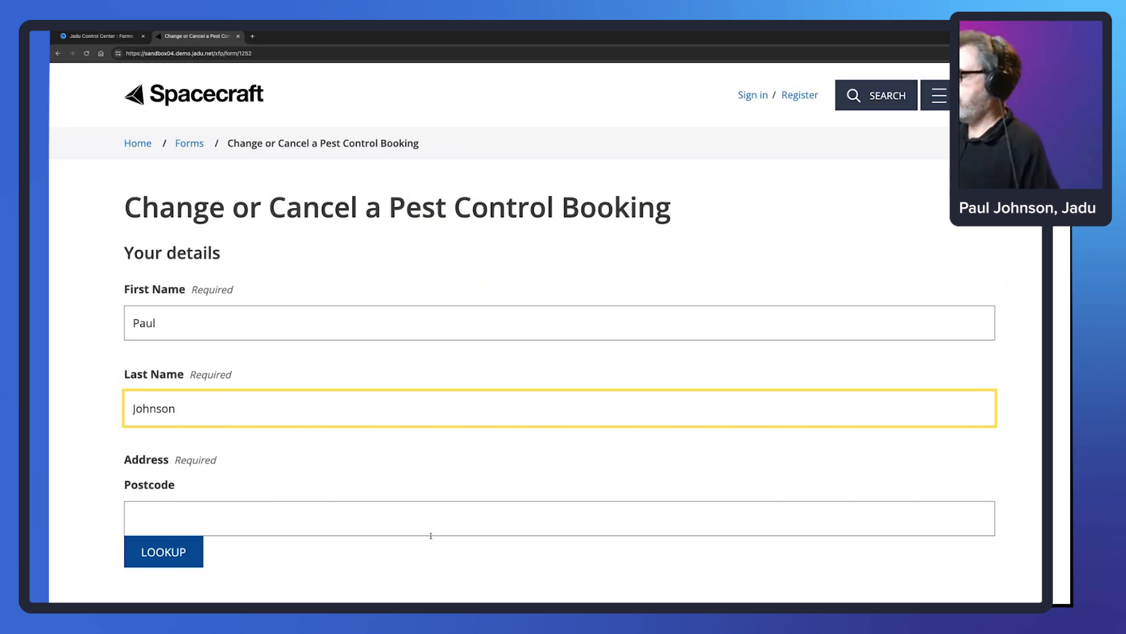
{"action": "left_click", "coordinate": [433, 516]}
{"action": "key", "text": "ctrl+v"}
{"action": "key", "text": "Tab"}
{"action": "key", "text": "Return"}
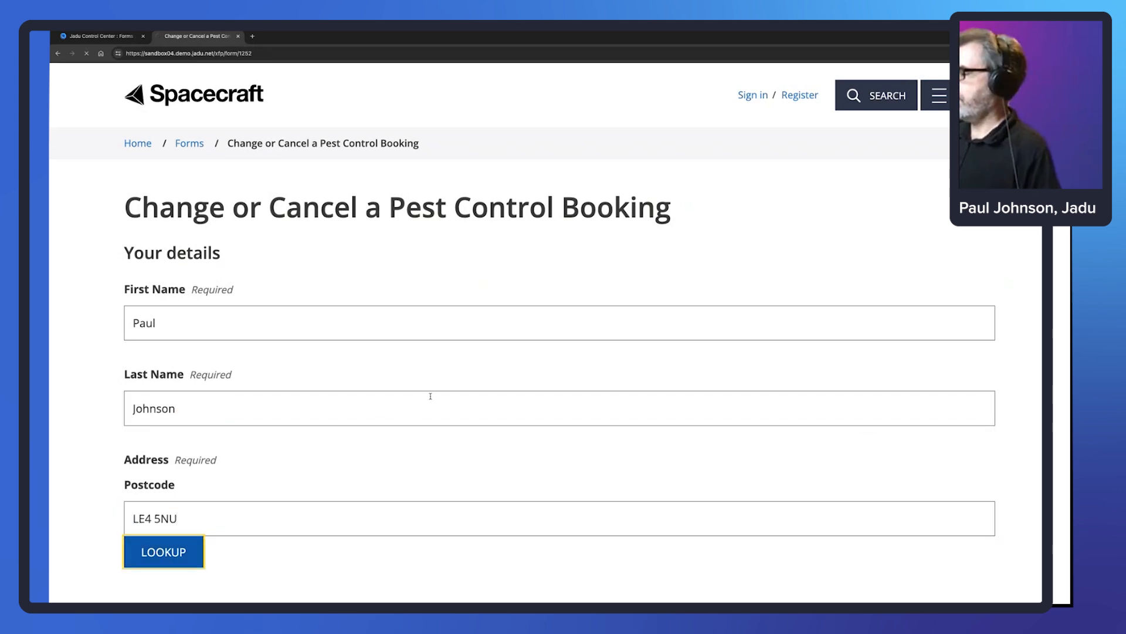
- Pick the property's address and proceed to the review page
{"action": "left_click", "coordinate": [210, 221]}
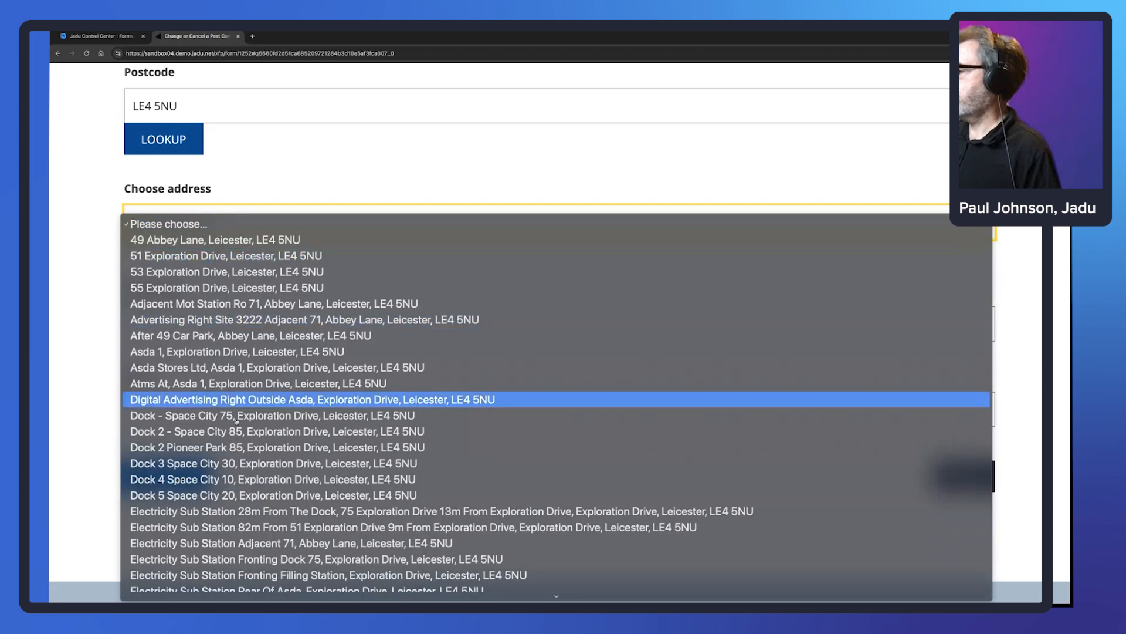
{"action": "left_click", "coordinate": [237, 418]}
{"action": "scroll", "coordinate": [359, 393], "scroll_direction": "down", "scroll_amount": 3}
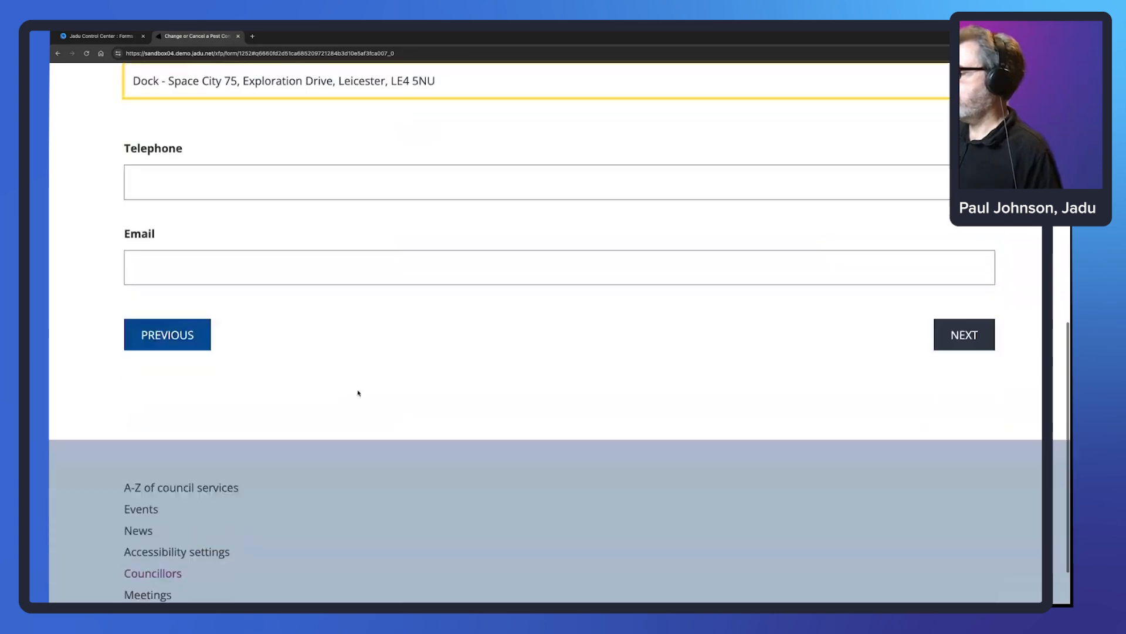
{"action": "left_click", "coordinate": [968, 281]}
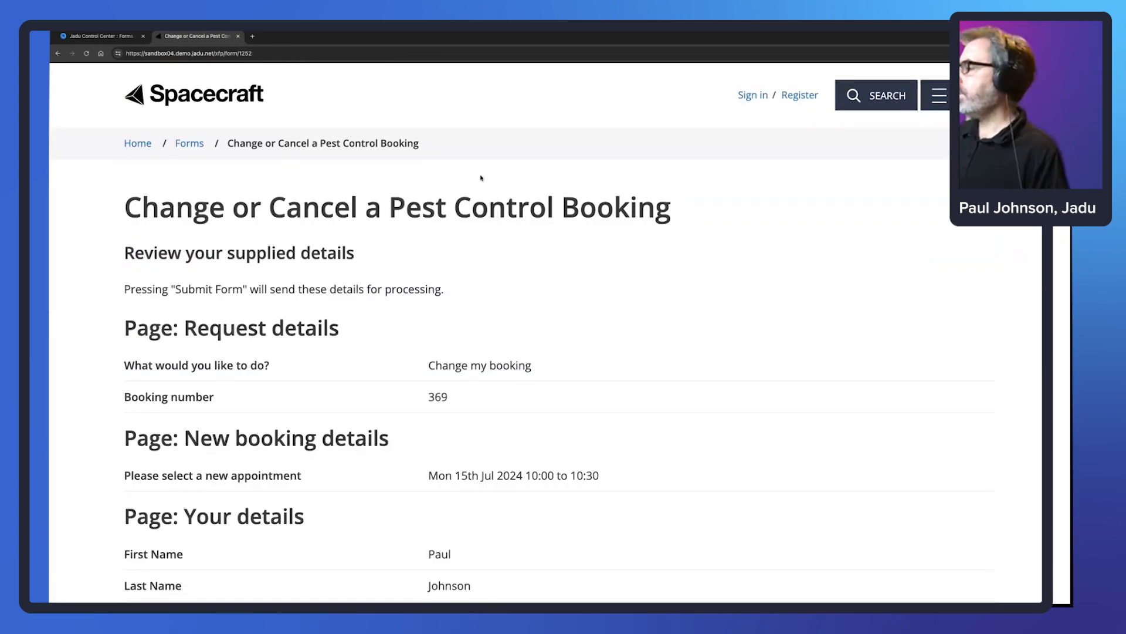
{"action": "scroll", "coordinate": [616, 329], "scroll_direction": "down", "scroll_amount": 3}
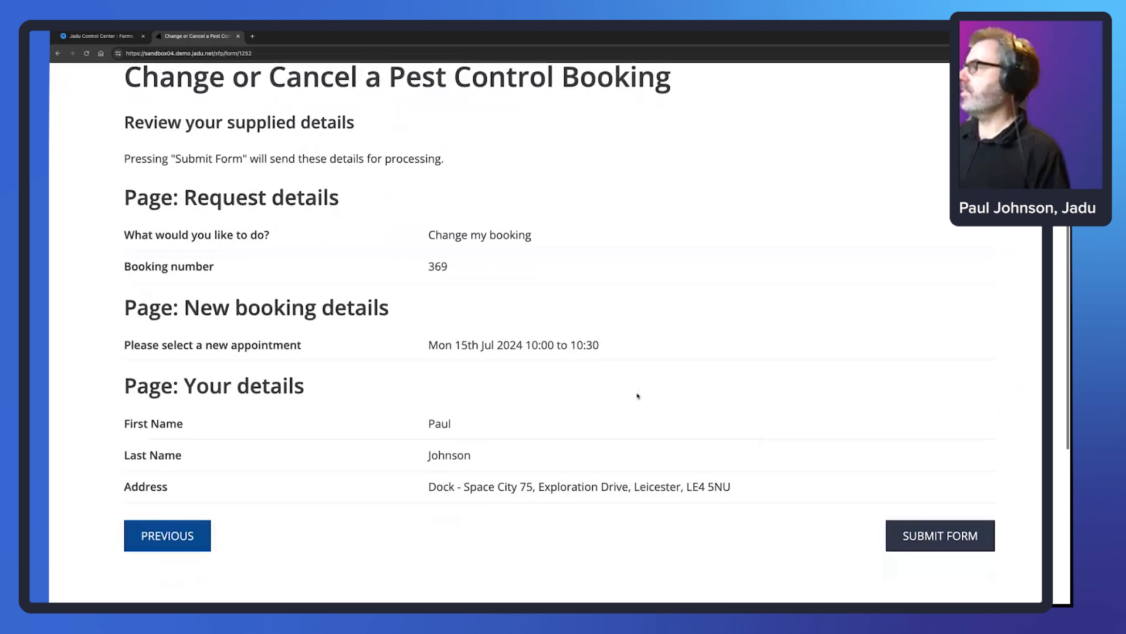
{"action": "left_click", "coordinate": [107, 37]}
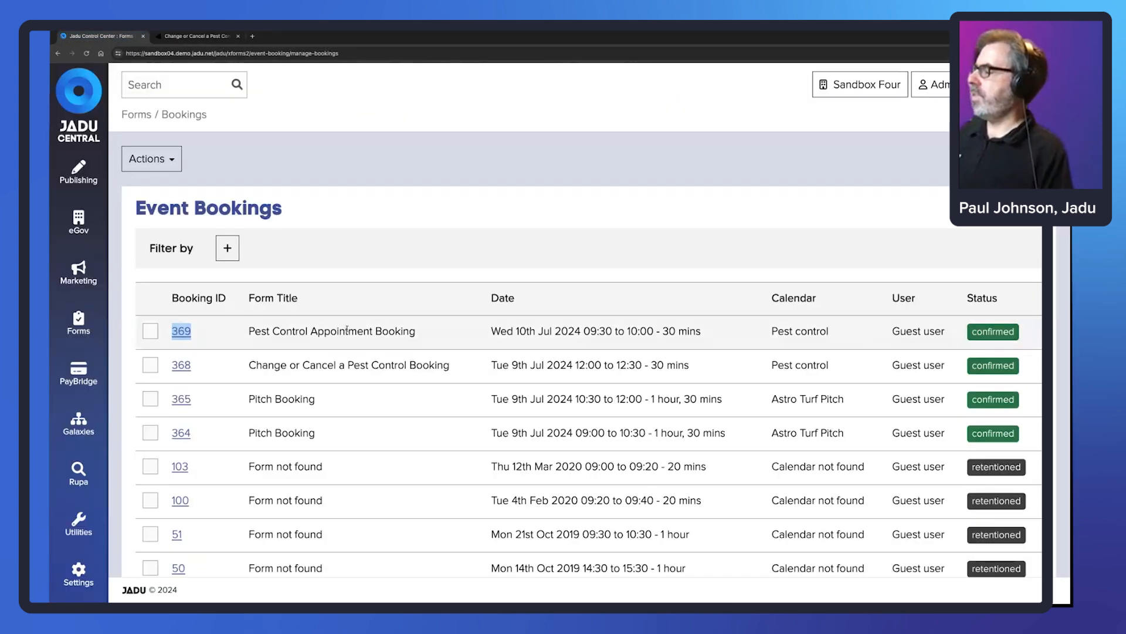
- Highlight existing booking 369 for Wed 10 July 09:30–10:00, then return to the review page
{"action": "left_click", "coordinate": [313, 333]}
{"action": "left_click_drag", "start_coordinate": [721, 336], "coordinate": [173, 335]}
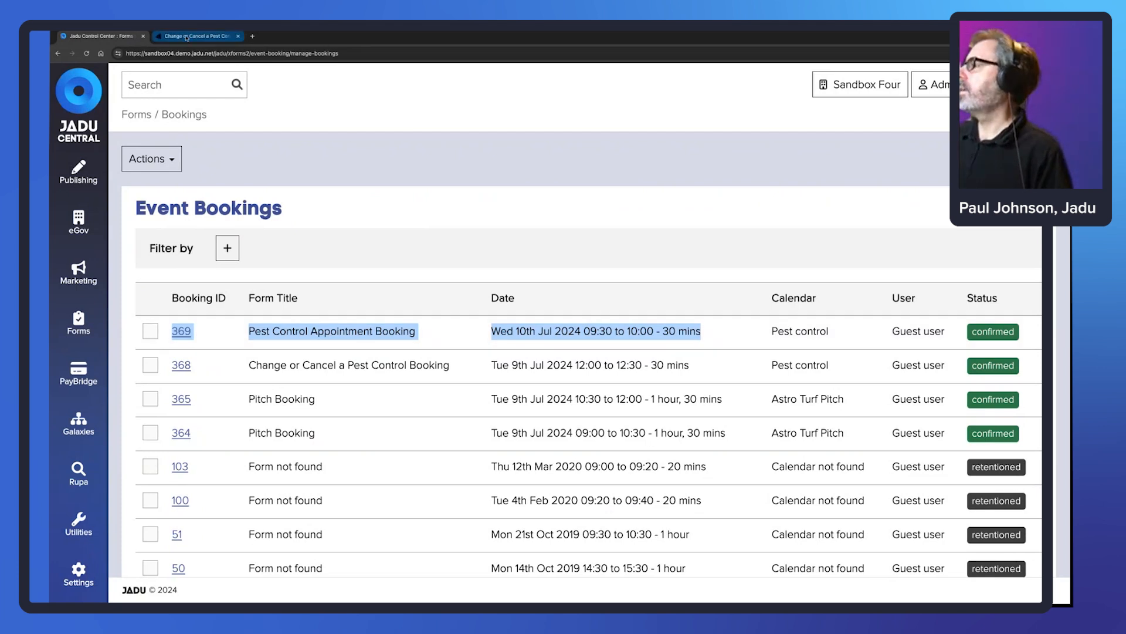
{"action": "left_click", "coordinate": [186, 38]}
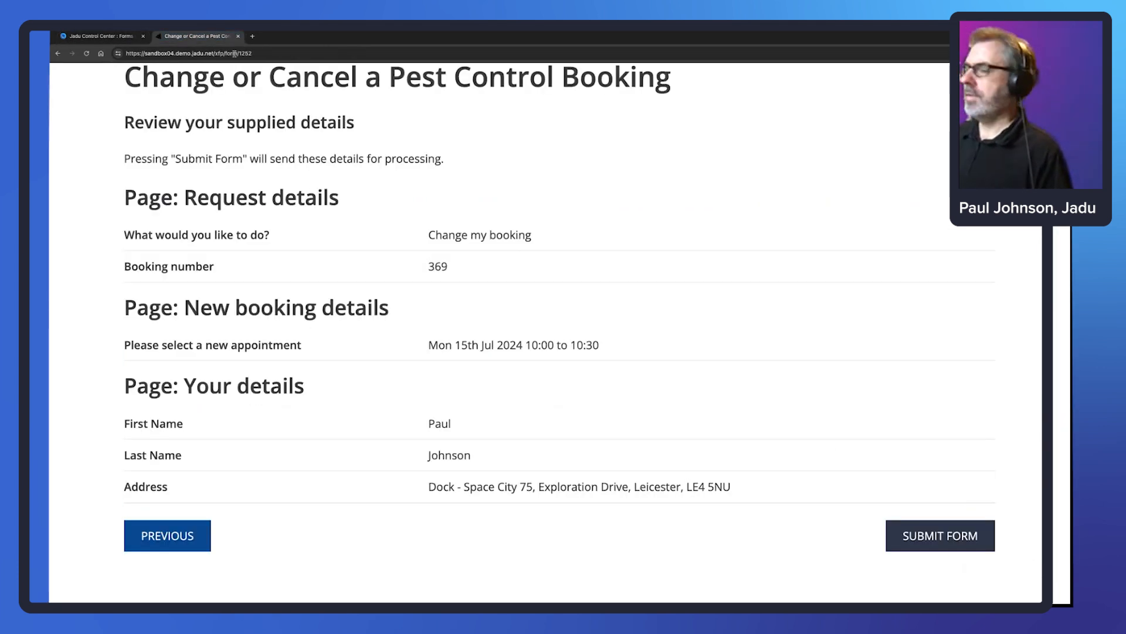
- Submit the booking change and select the new booking number 370
{"action": "left_click", "coordinate": [932, 535]}
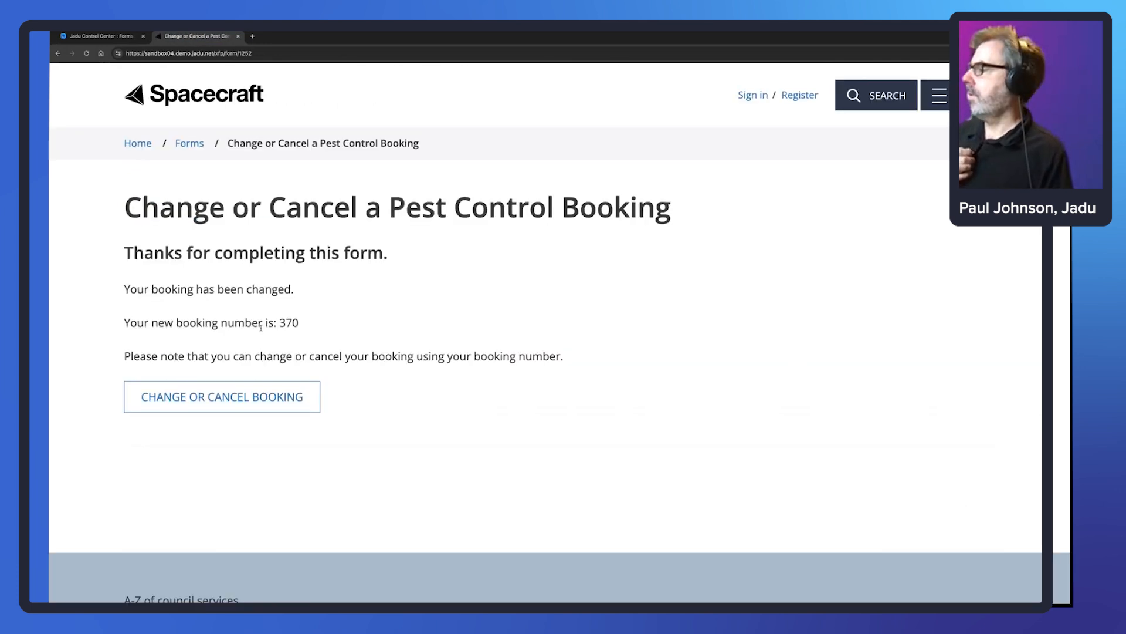
{"action": "left_click_drag", "start_coordinate": [280, 323], "coordinate": [304, 324]}
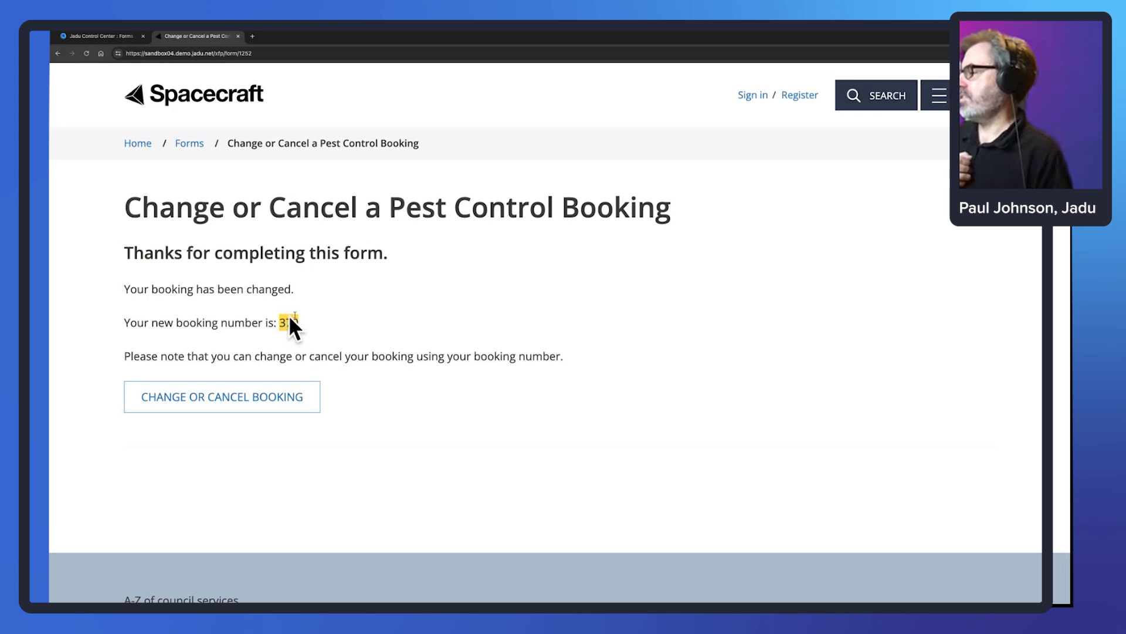
{"action": "left_click", "coordinate": [101, 36]}
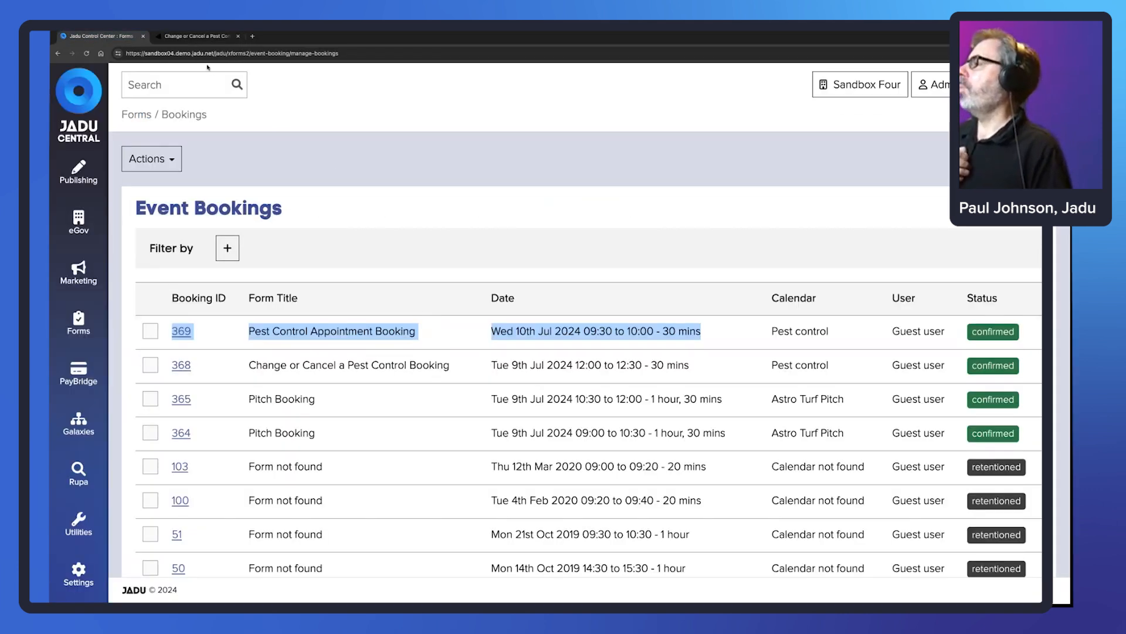
{"action": "left_click", "coordinate": [197, 36]}
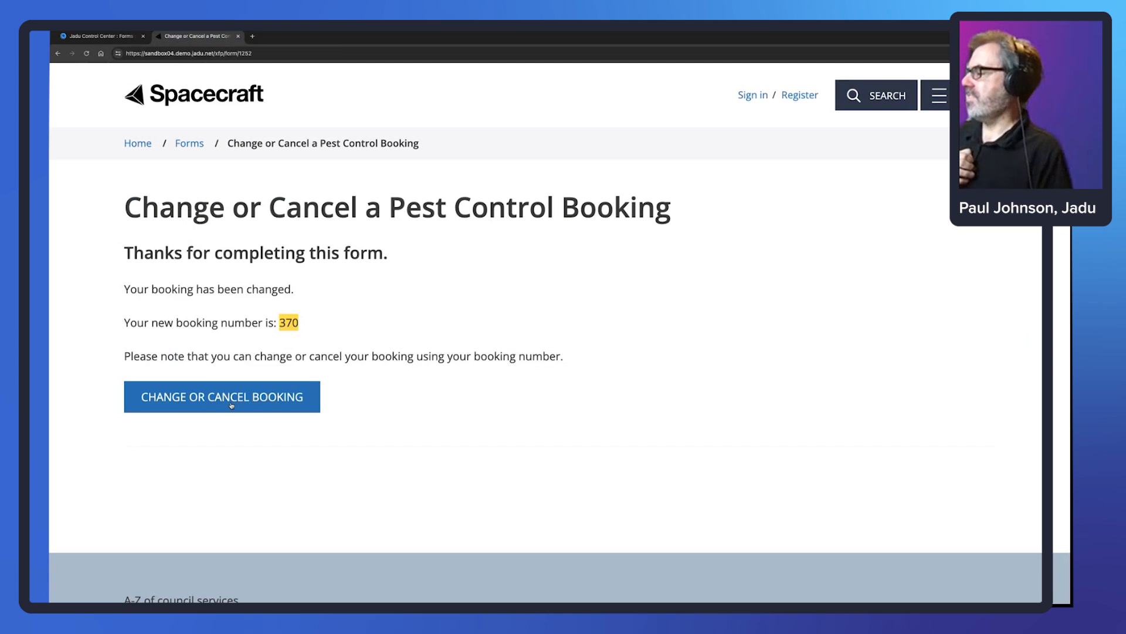
{"action": "left_click", "coordinate": [194, 397]}
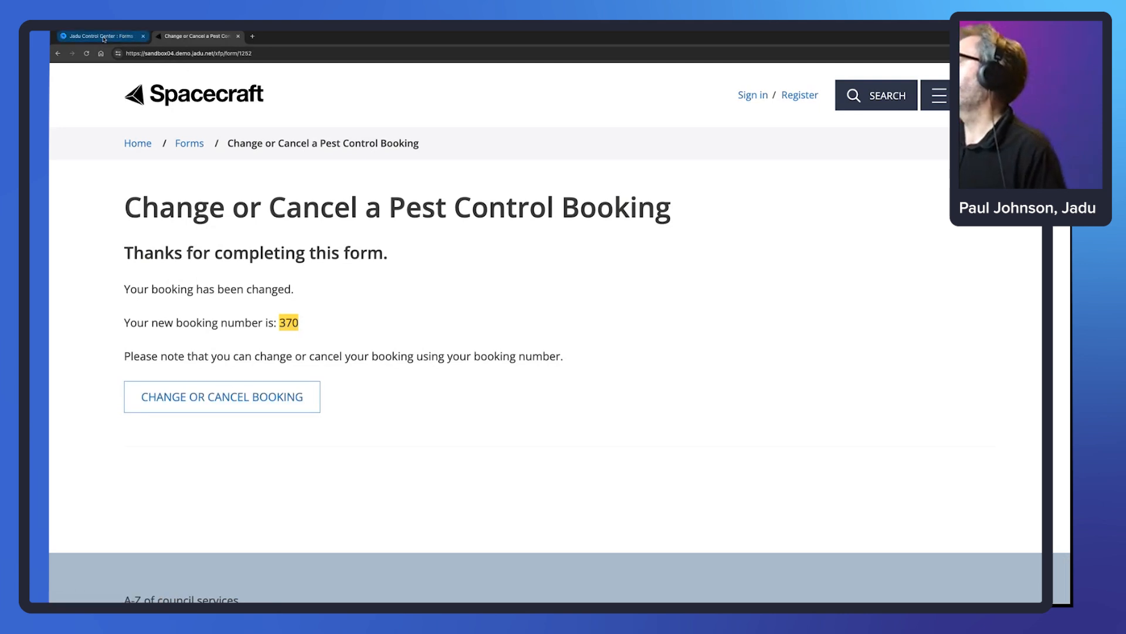
{"action": "left_click", "coordinate": [282, 322]}
{"action": "double_click", "coordinate": [282, 322]}
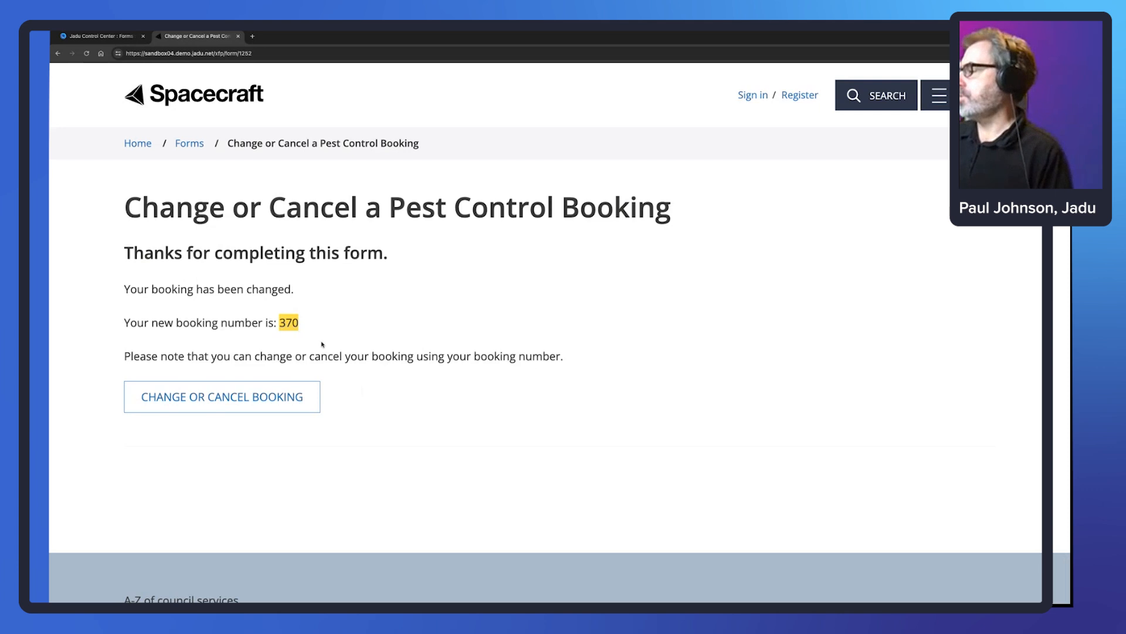
{"action": "left_click_drag", "start_coordinate": [282, 322], "coordinate": [297, 320]}
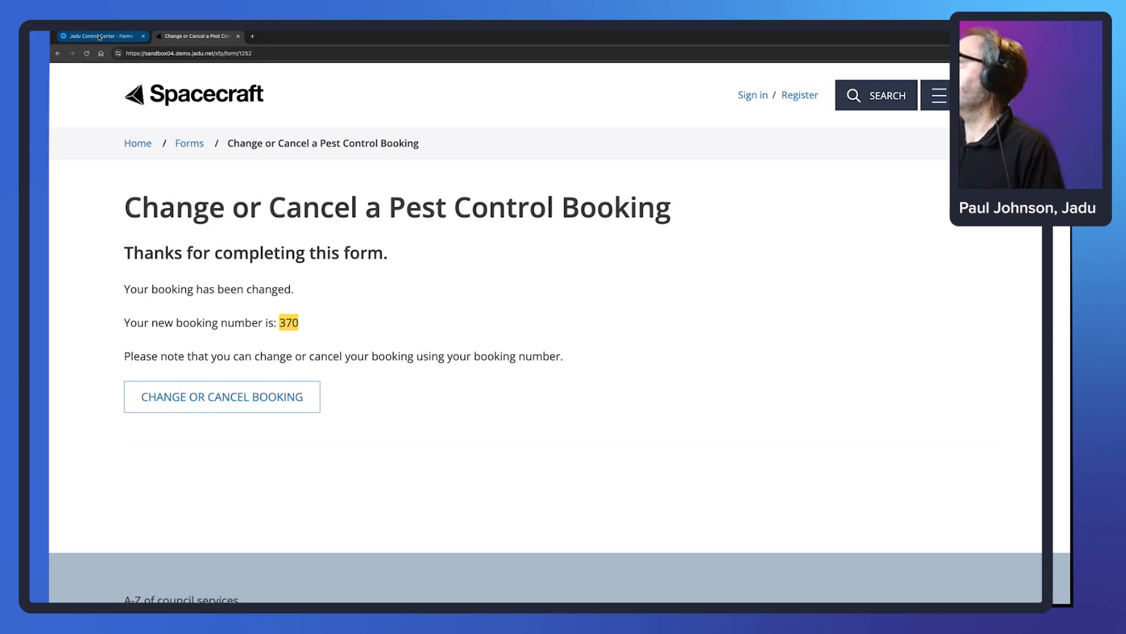
- Reload Event Bookings to show the Monday 15 July 10:00–10:30 booking
{"action": "left_click", "coordinate": [100, 36]}
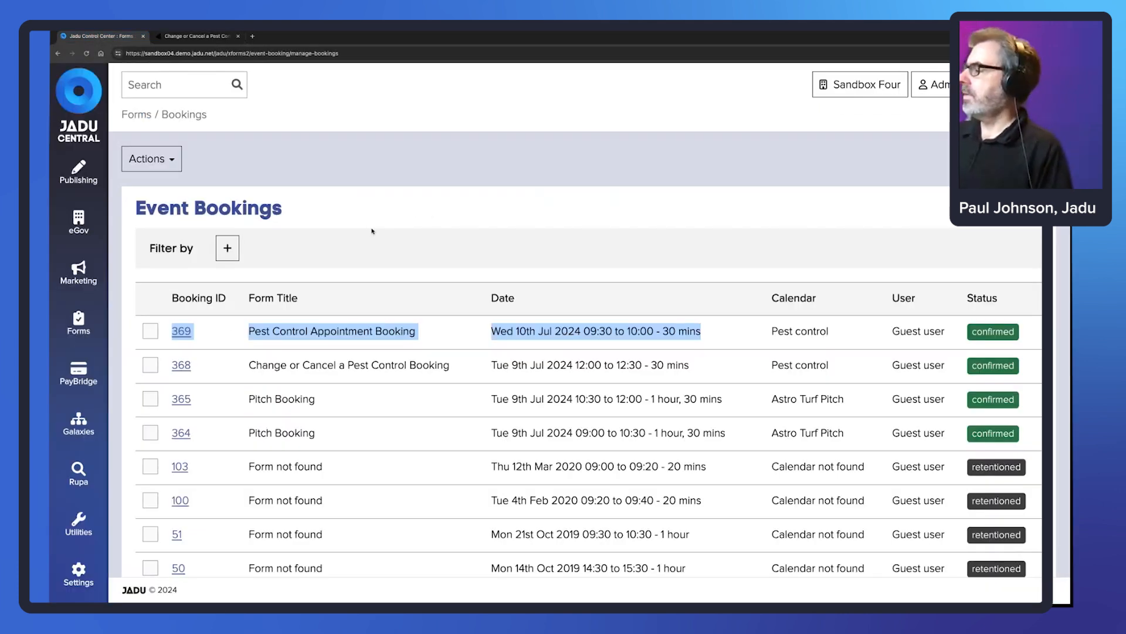
{"action": "left_click", "coordinate": [196, 36]}
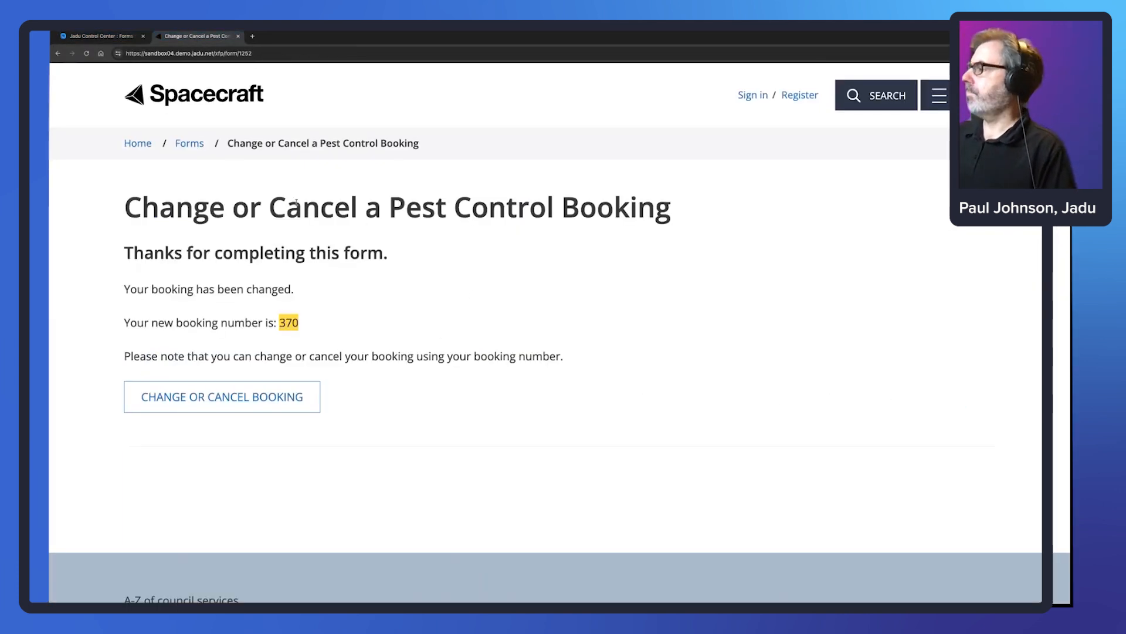
{"action": "left_click", "coordinate": [100, 37]}
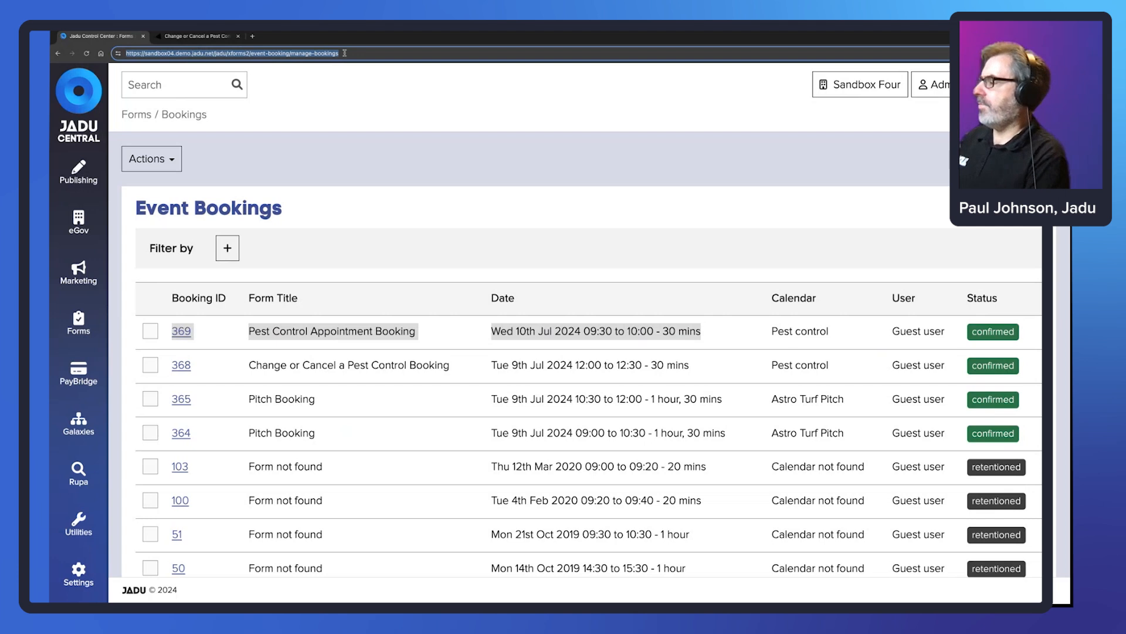
{"action": "key", "text": "Return"}
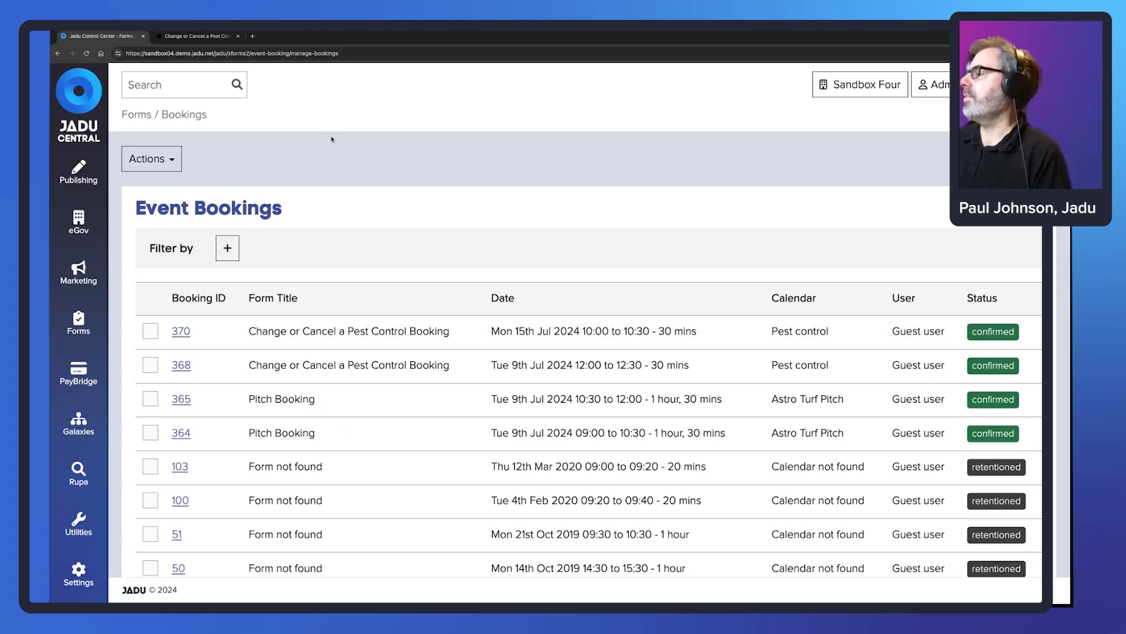
{"action": "scroll", "coordinate": [277, 100], "scroll_direction": "down", "scroll_amount": 1}
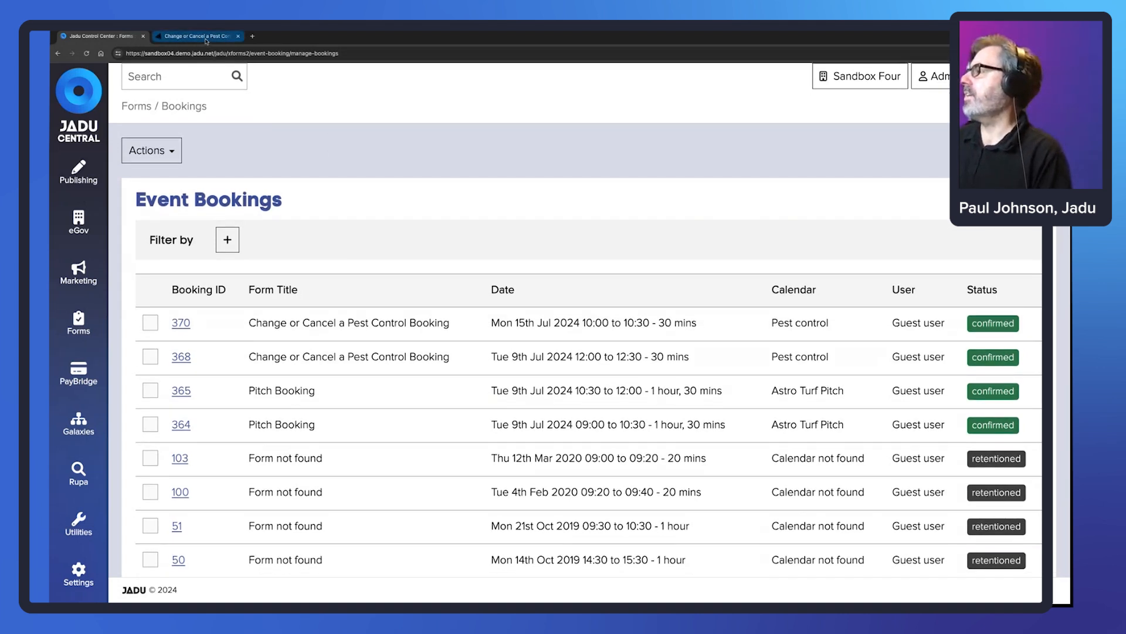
- Copy new booking number 370 and start another change-or-cancel request
{"action": "left_click", "coordinate": [206, 39]}
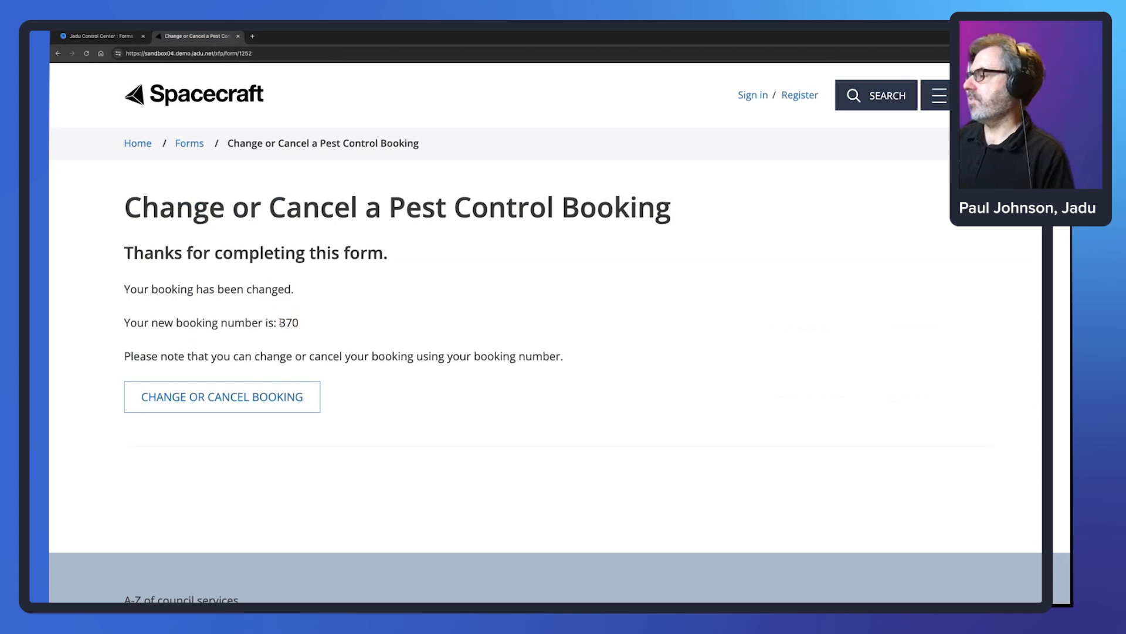
{"action": "left_click_drag", "start_coordinate": [281, 322], "coordinate": [297, 318]}
{"action": "key", "text": "ctrl+c"}
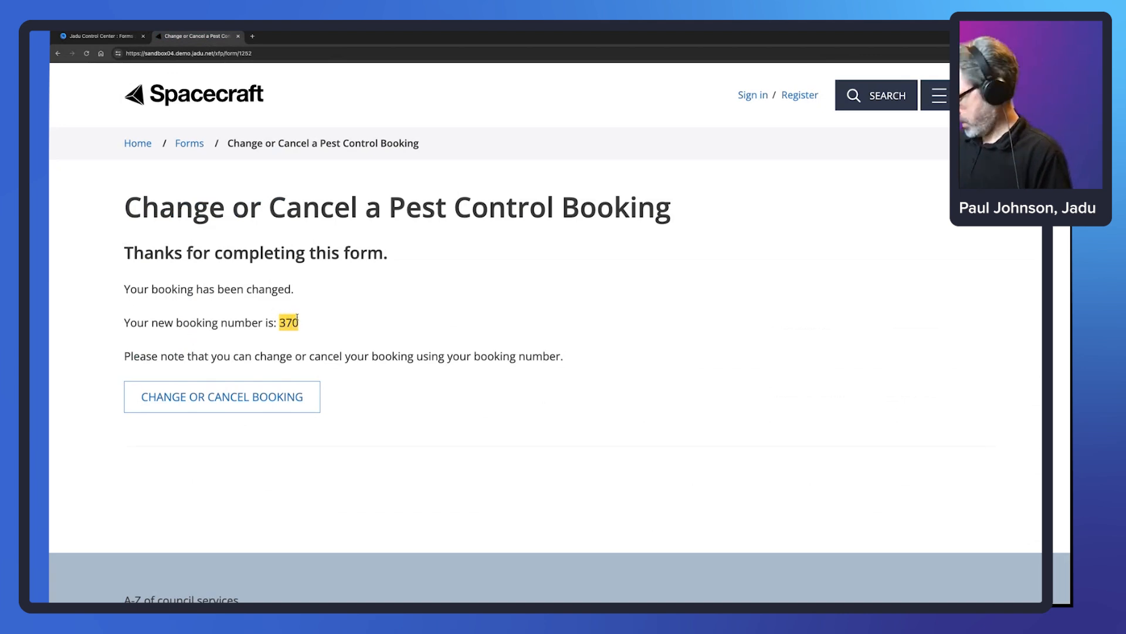
{"action": "left_click", "coordinate": [253, 409]}
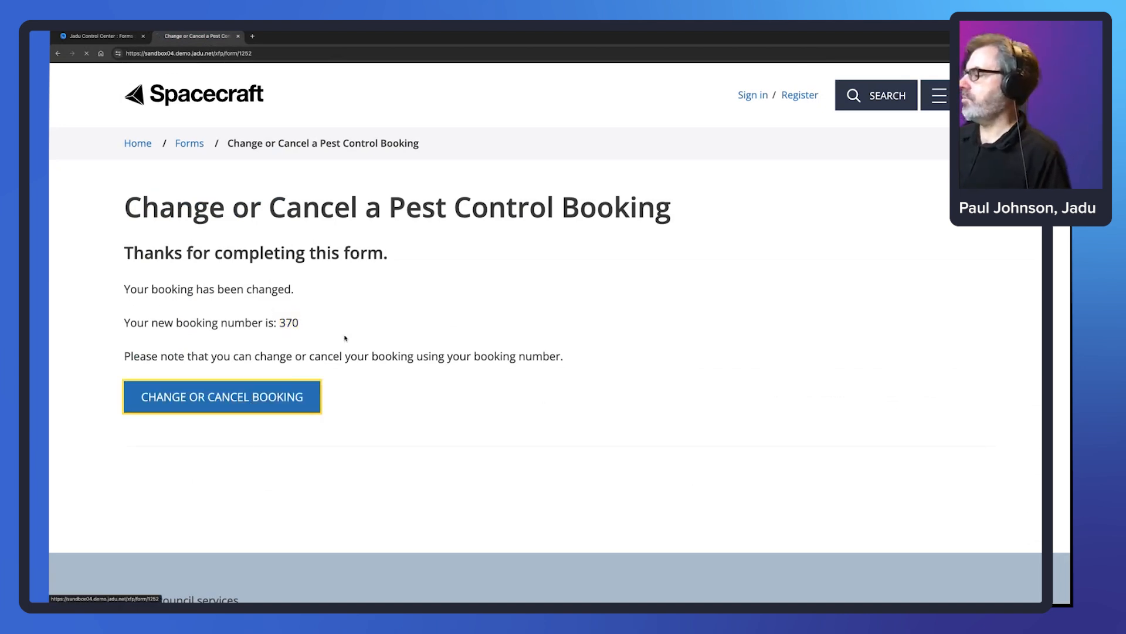
- Choose to cancel the booking and paste booking number 370
{"action": "left_click", "coordinate": [322, 337]}
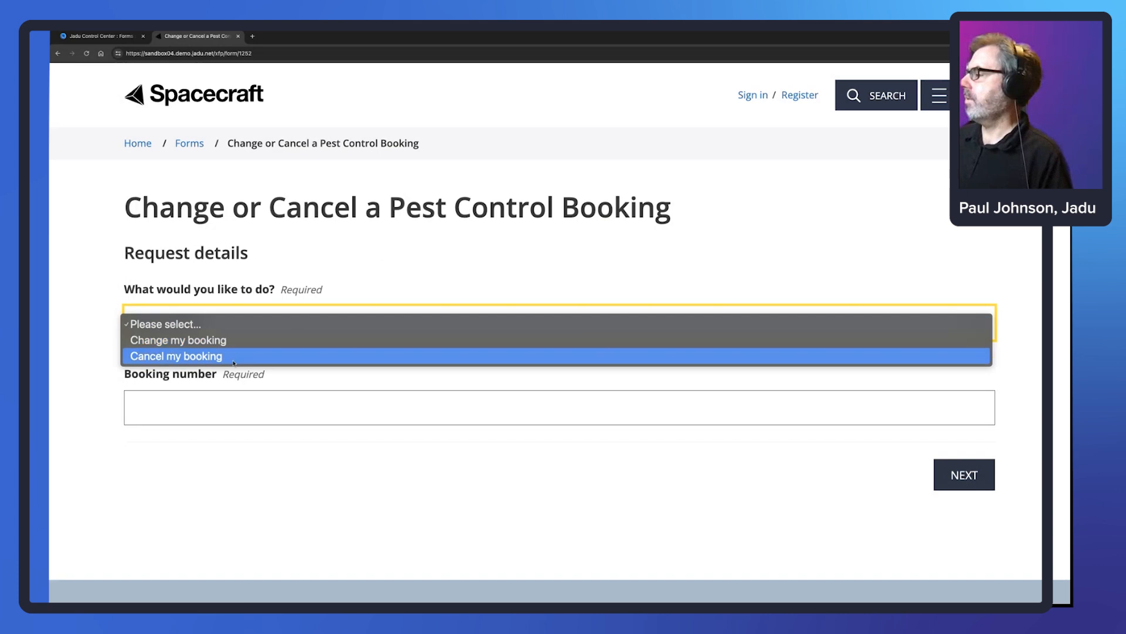
{"action": "left_click", "coordinate": [246, 355]}
{"action": "left_click", "coordinate": [257, 395]}
{"action": "key", "text": "ctrl+v"}
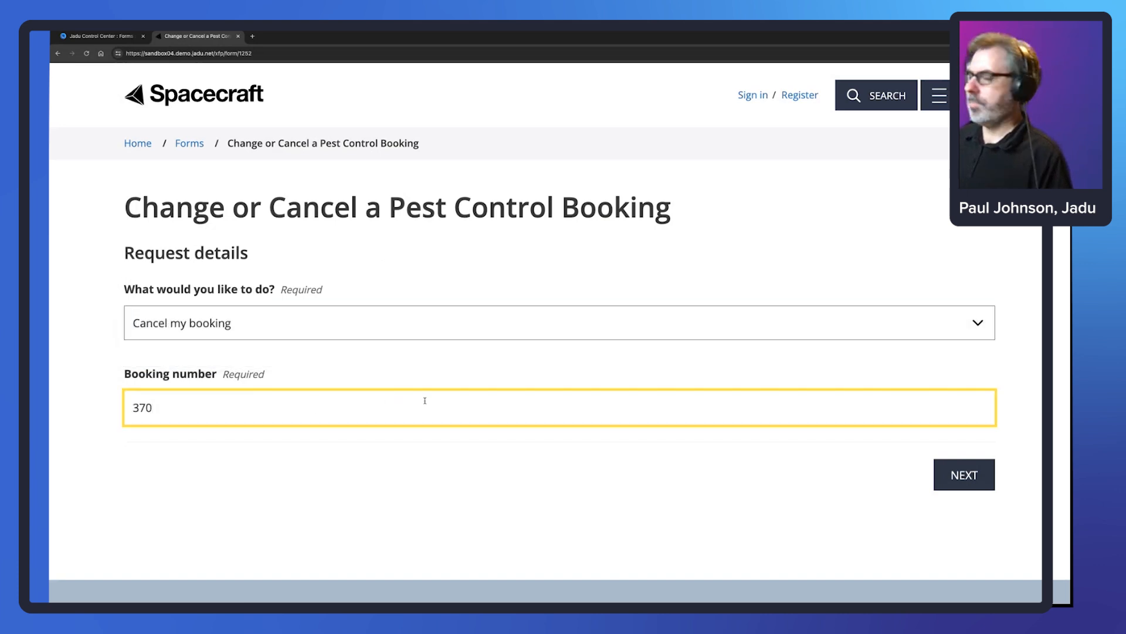
{"action": "left_click", "coordinate": [965, 475]}
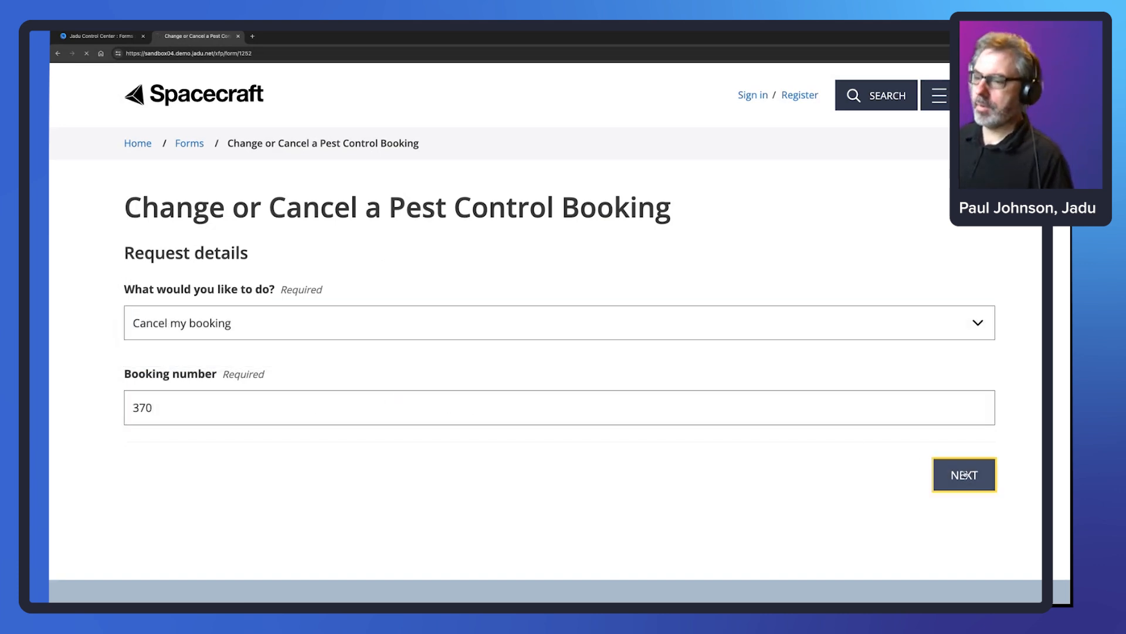
- Enter the requester's first and last name and postcode, then look up addresses
{"action": "left_click", "coordinate": [311, 325]}
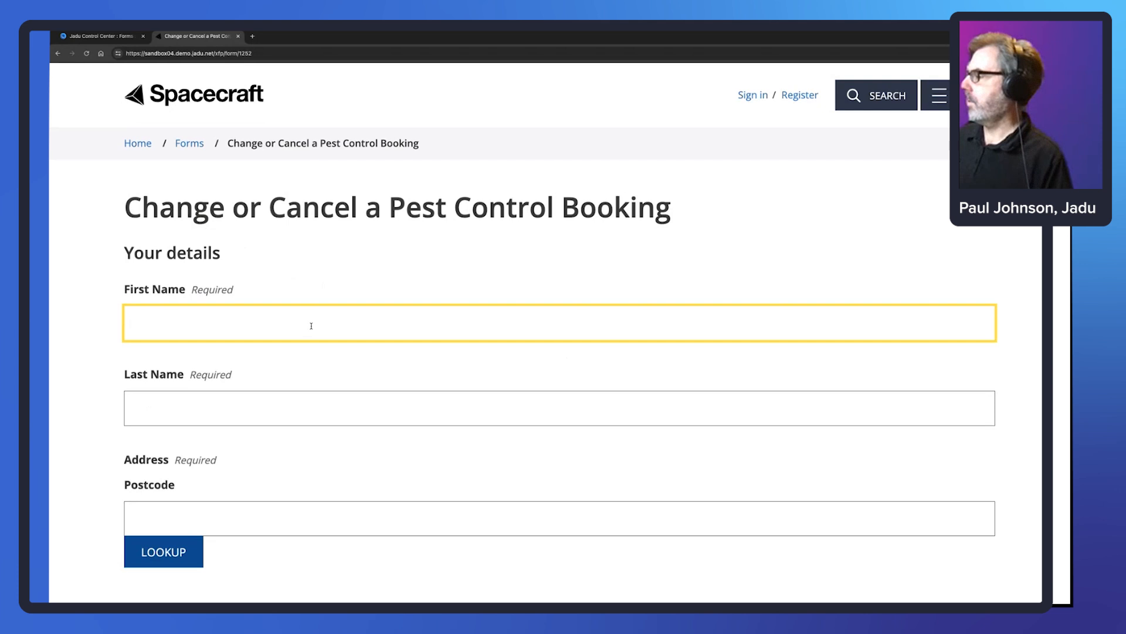
{"action": "key", "text": "Tab"}
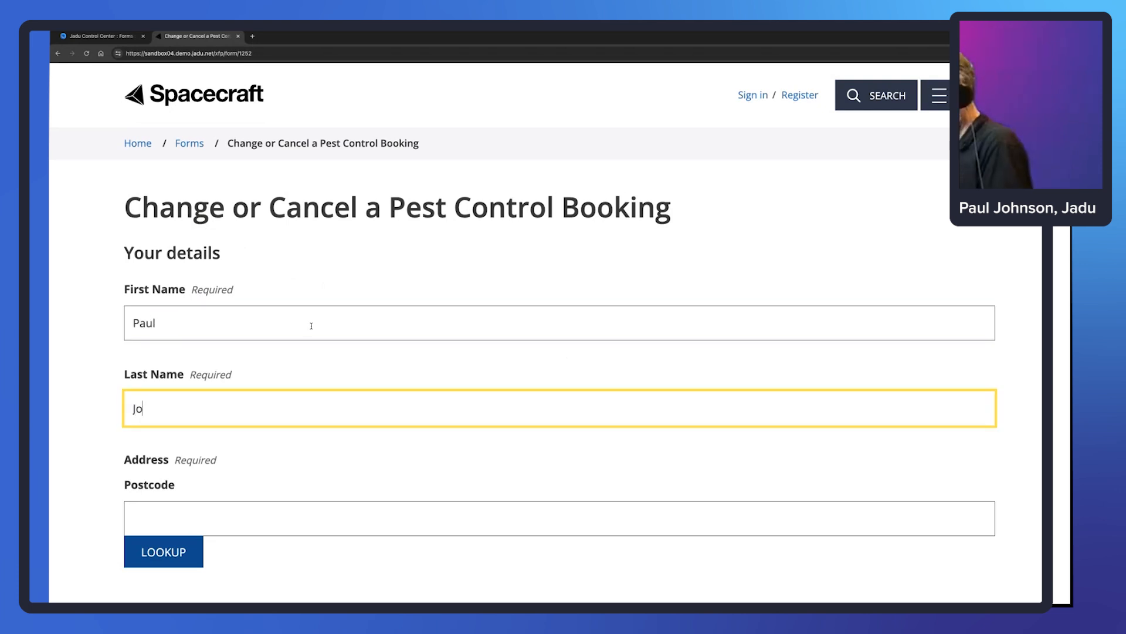
{"action": "left_click", "coordinate": [456, 523]}
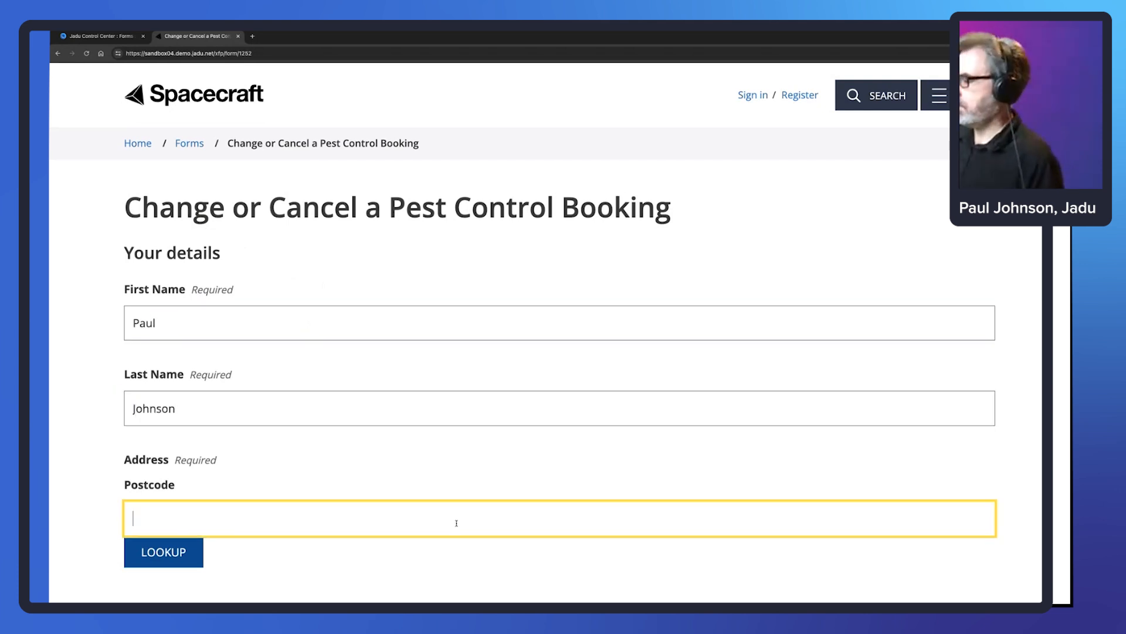
{"action": "key", "text": "alt+Tab"}
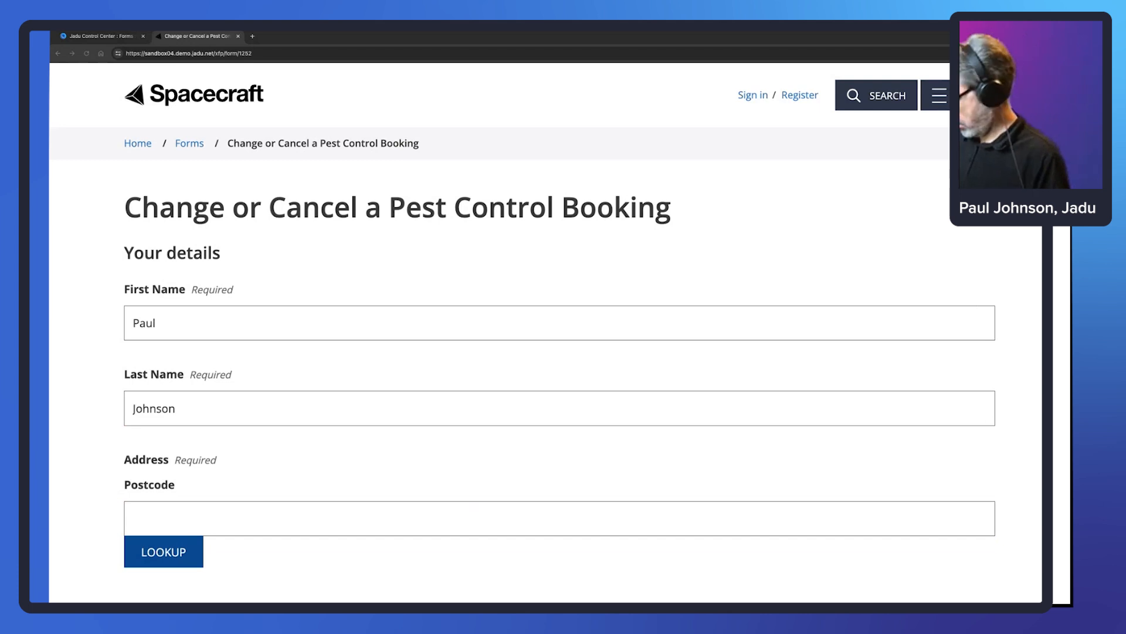
{"action": "left_click", "coordinate": [199, 526]}
{"action": "type", "text": "LE4 5NU"}
{"action": "key", "text": "Tab"}
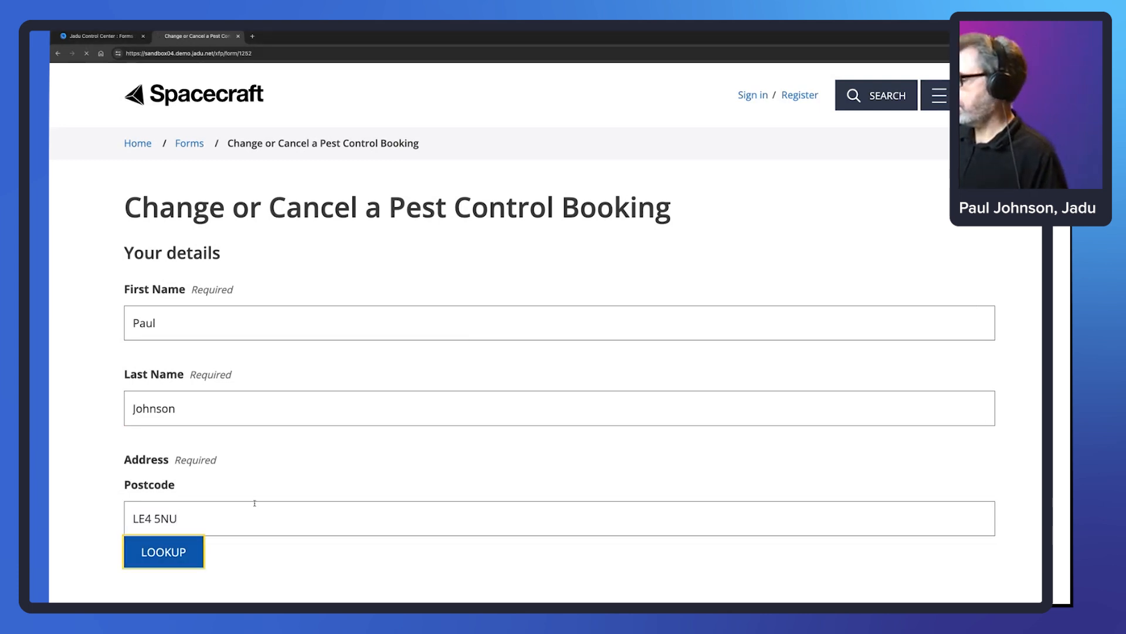
{"action": "key", "text": "Return"}
- Pick the requester's address and submit the cancellation
{"action": "left_click", "coordinate": [307, 231]}
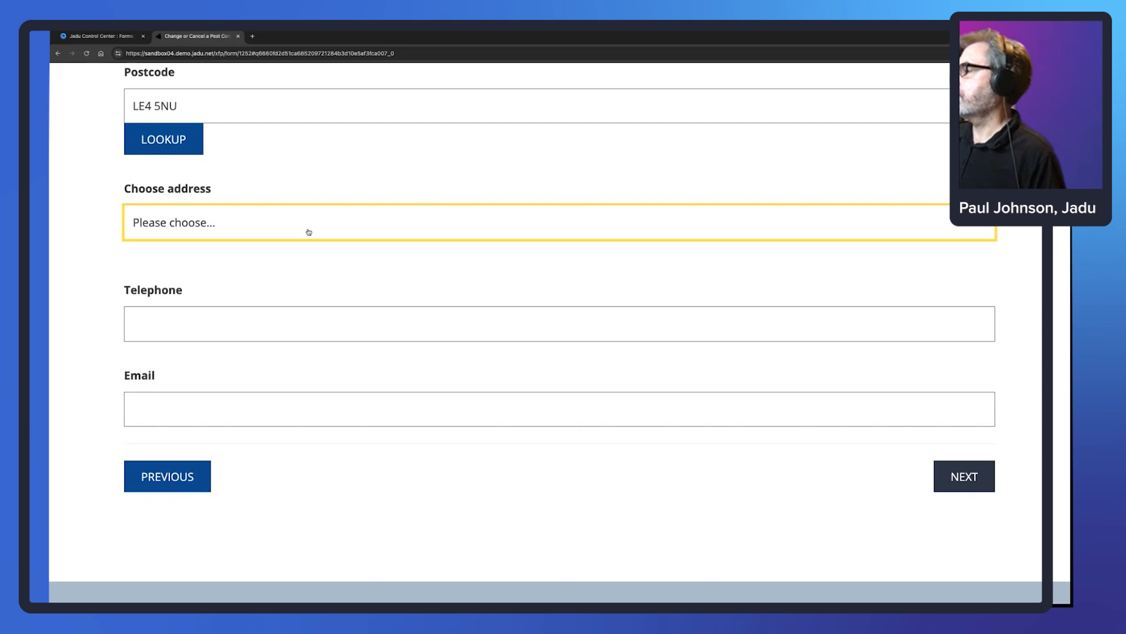
{"action": "left_click", "coordinate": [315, 416]}
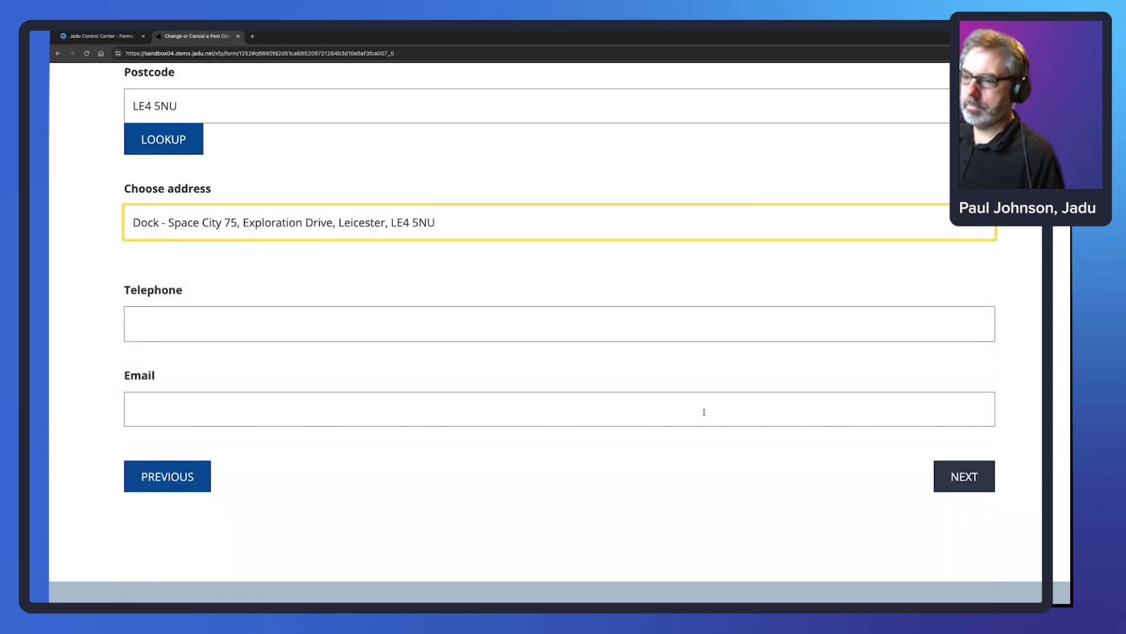
{"action": "left_click", "coordinate": [943, 468]}
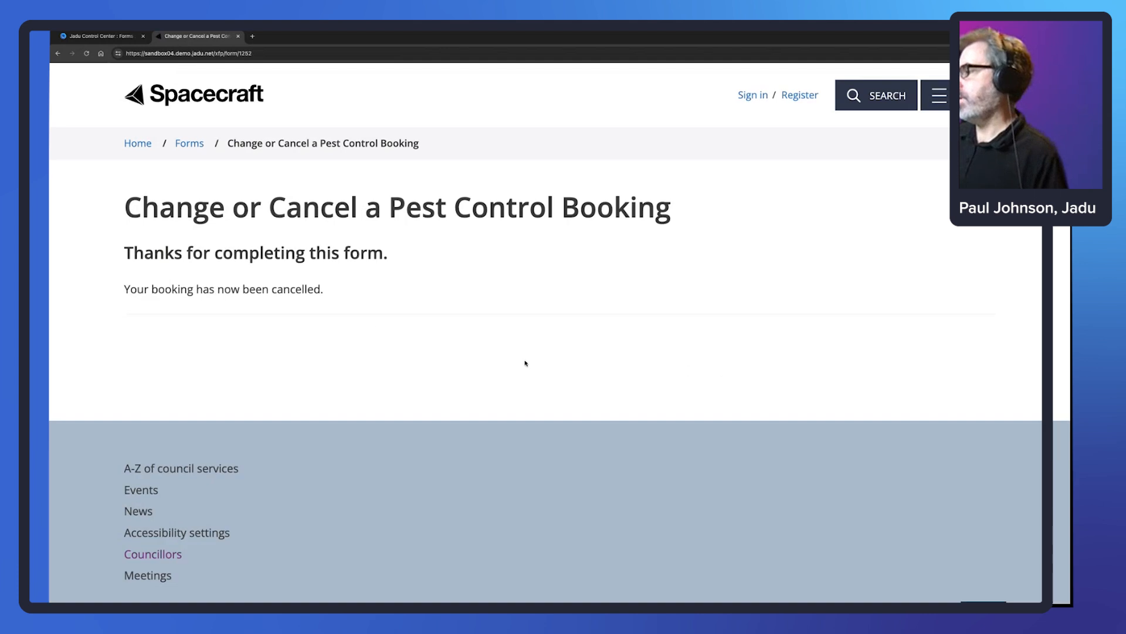
- Reload Event Bookings via Forms > Bookings and compare it with the cancellation confirmation
{"action": "left_click_drag", "start_coordinate": [332, 296], "coordinate": [113, 293]}
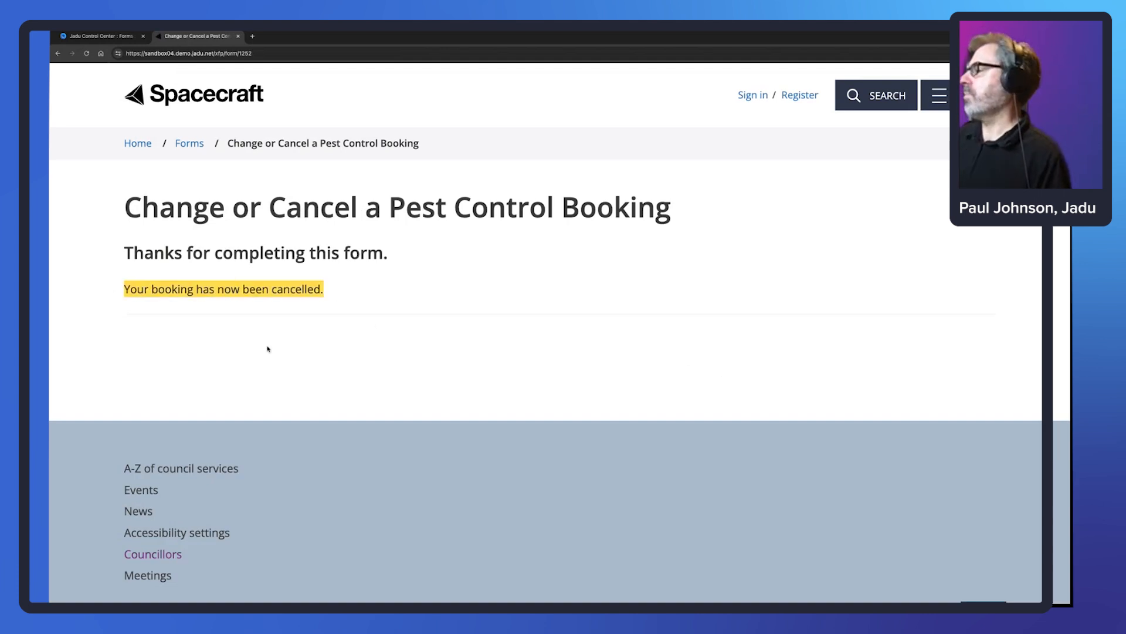
{"action": "left_click", "coordinate": [98, 36]}
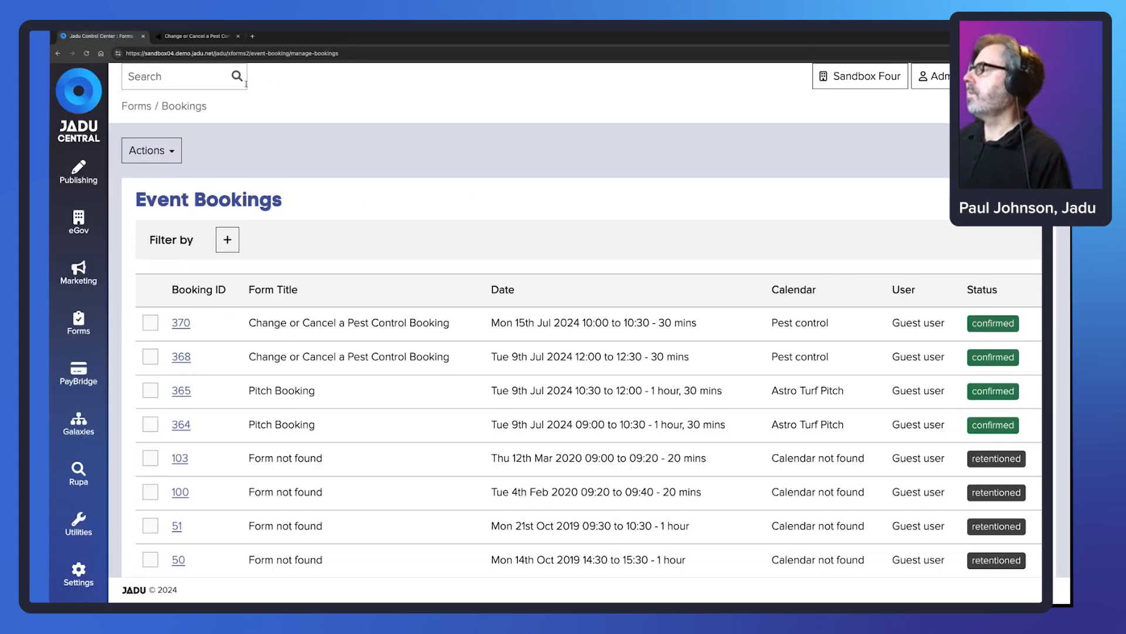
{"action": "left_click", "coordinate": [79, 322]}
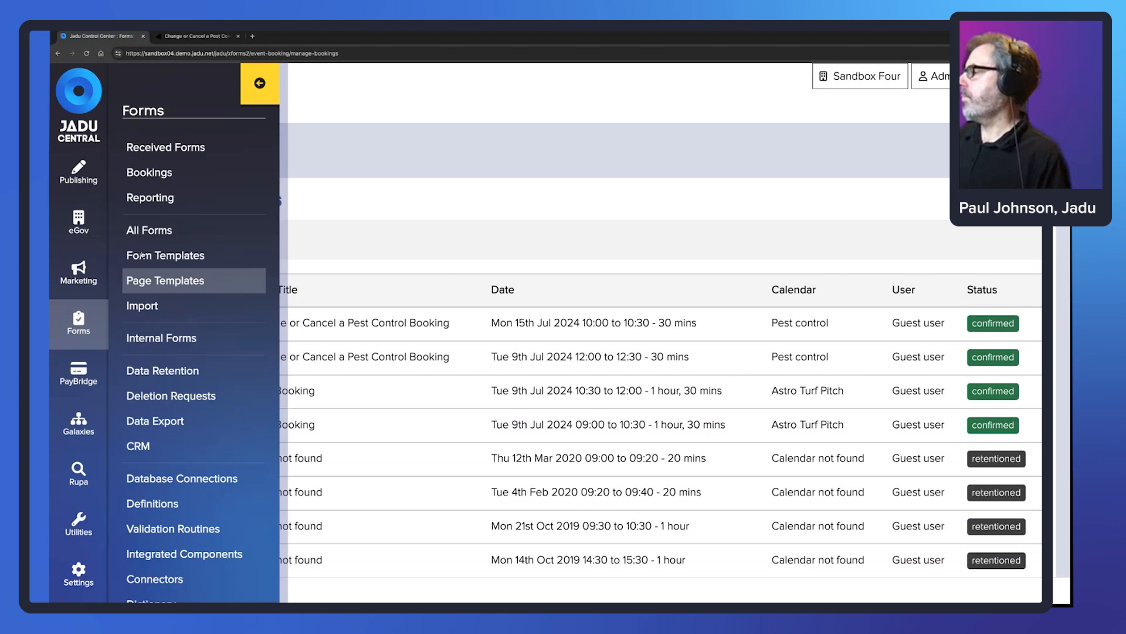
{"action": "left_click", "coordinate": [169, 175]}
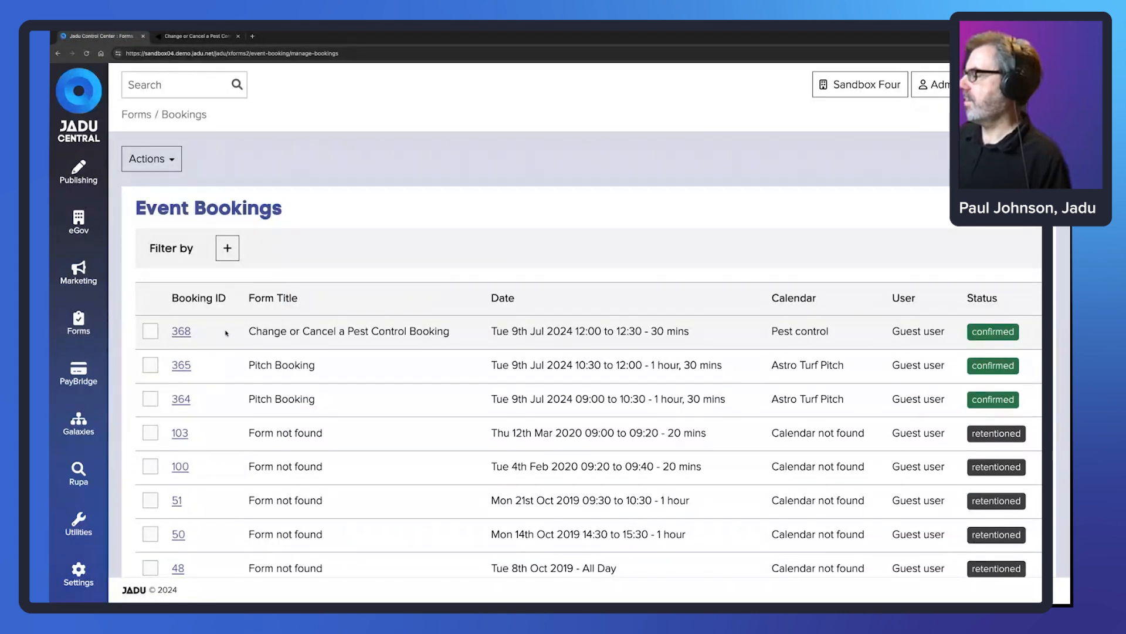
{"action": "left_click", "coordinate": [190, 37]}
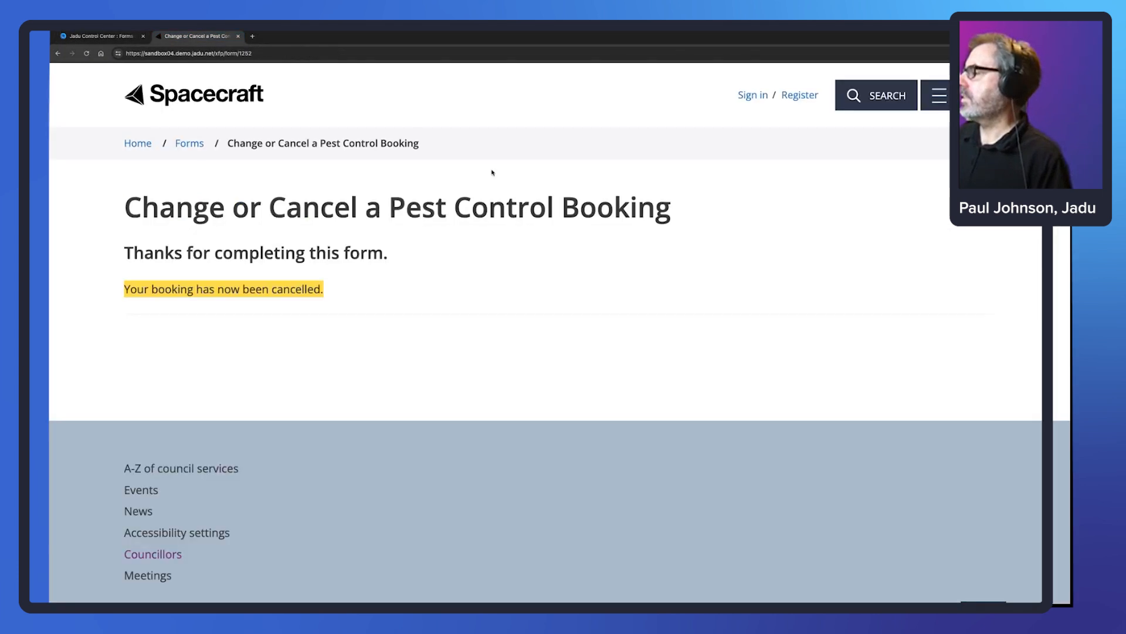
{"action": "left_click", "coordinate": [99, 37]}
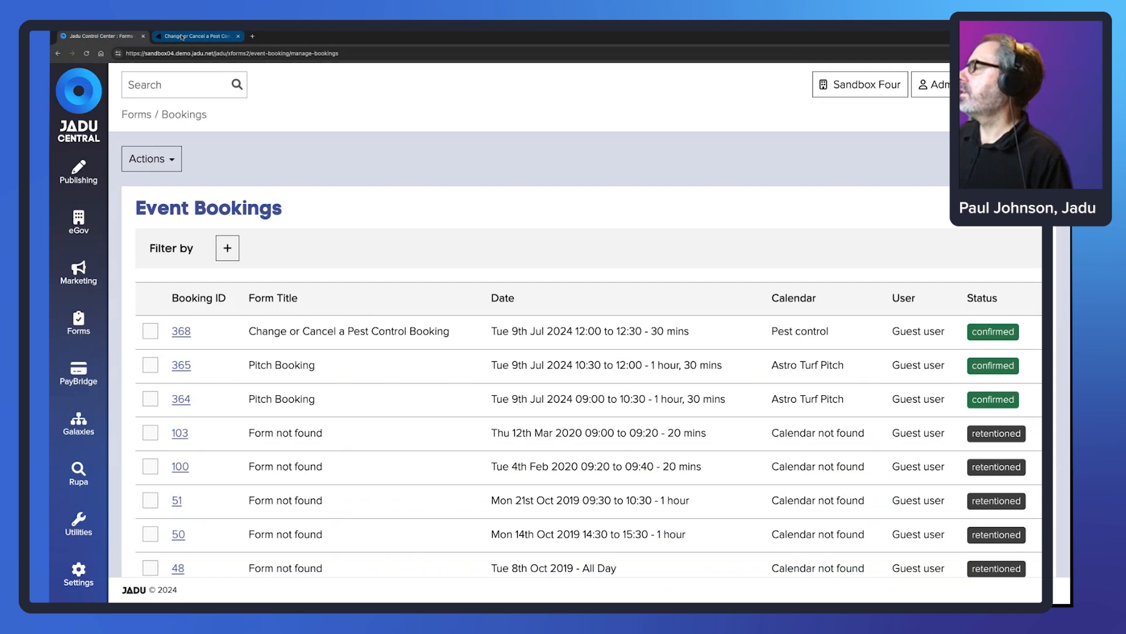
{"action": "left_click", "coordinate": [182, 37]}
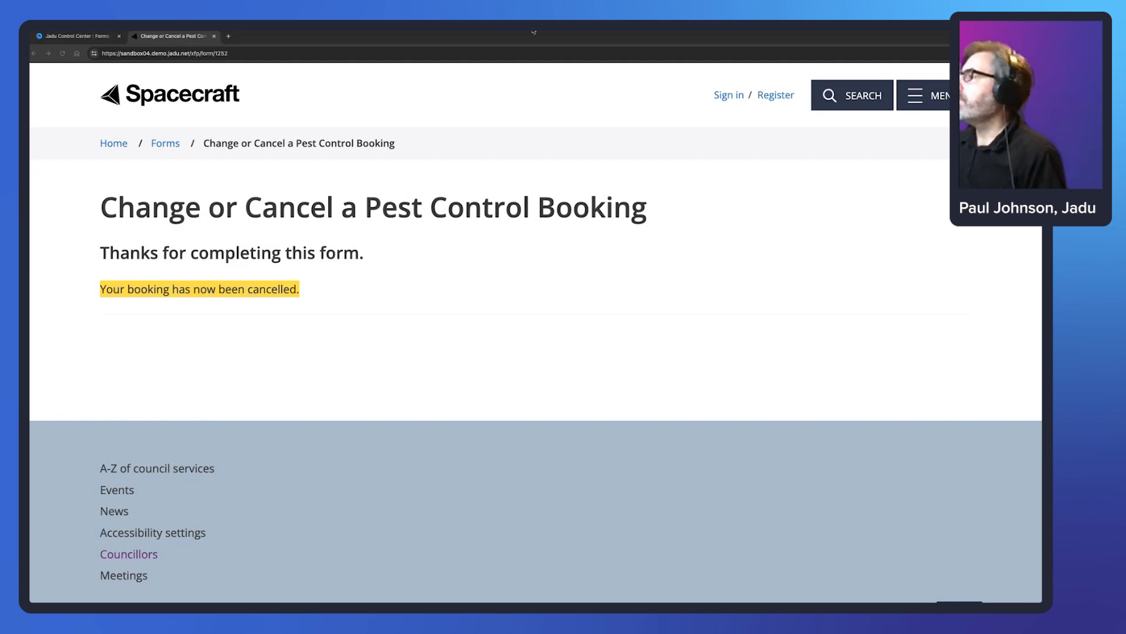
- Open Pest Control Appointment Booking from All Forms and edit its Completion Page rule
{"action": "left_click", "coordinate": [75, 35]}
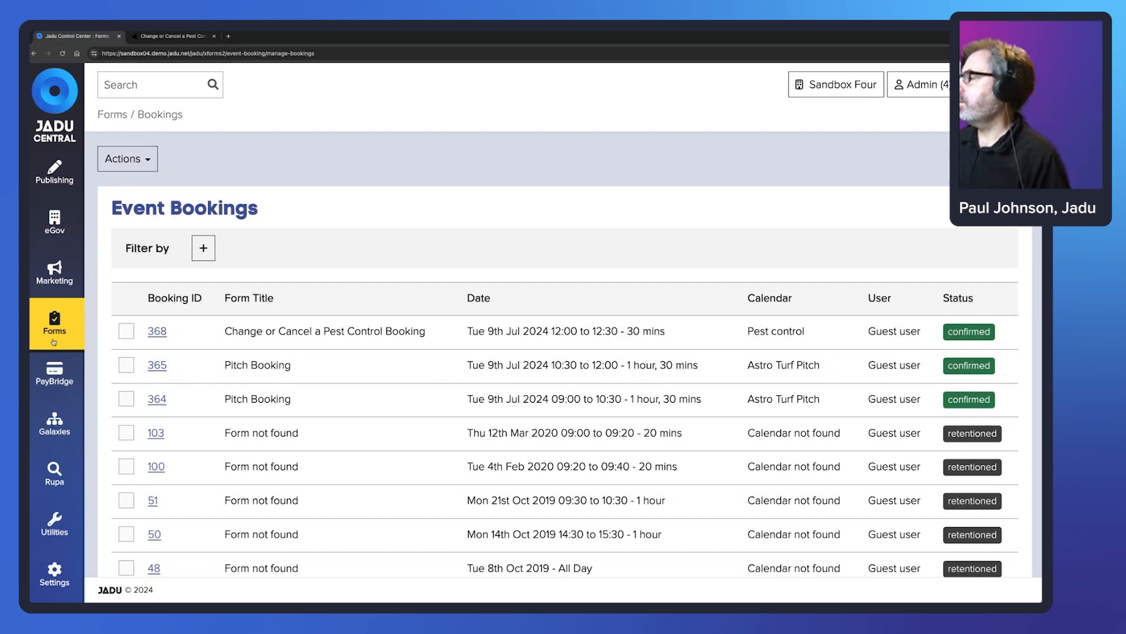
{"action": "left_click", "coordinate": [54, 322]}
{"action": "left_click", "coordinate": [136, 235]}
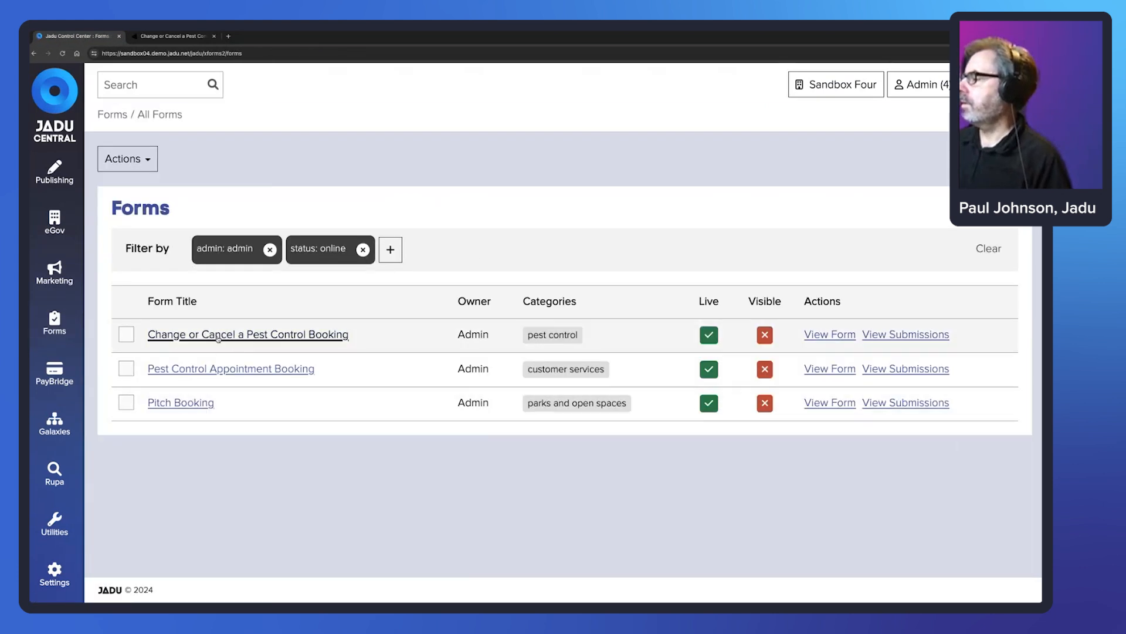
{"action": "left_click", "coordinate": [210, 370]}
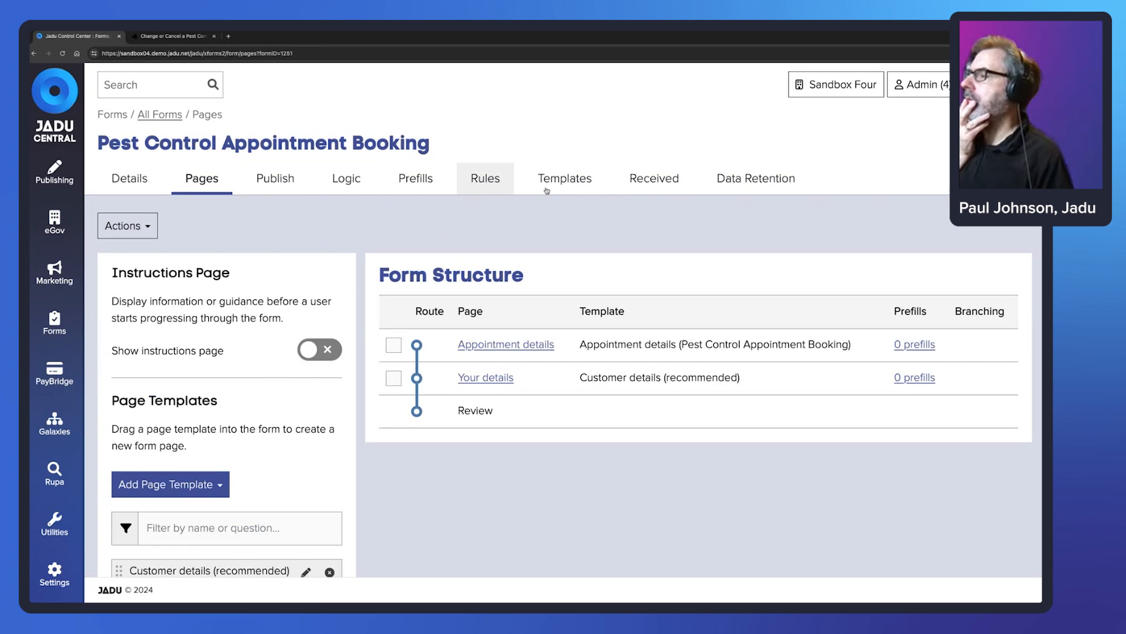
{"action": "left_click", "coordinate": [482, 179]}
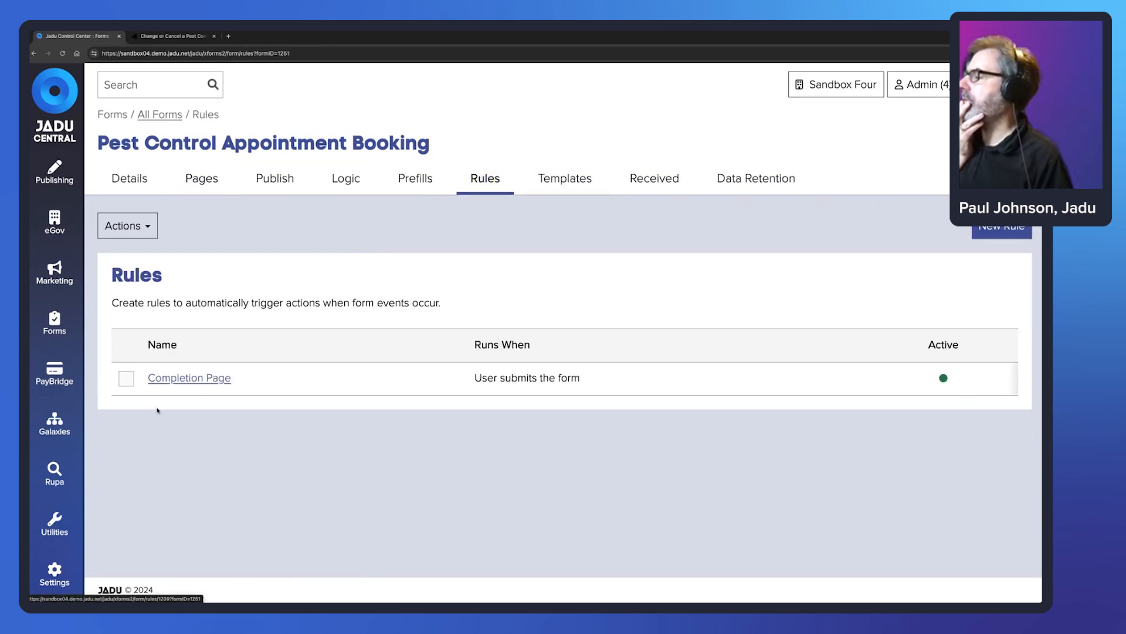
{"action": "left_click", "coordinate": [228, 379]}
{"action": "scroll", "coordinate": [439, 357], "scroll_direction": "down", "scroll_amount": 1}
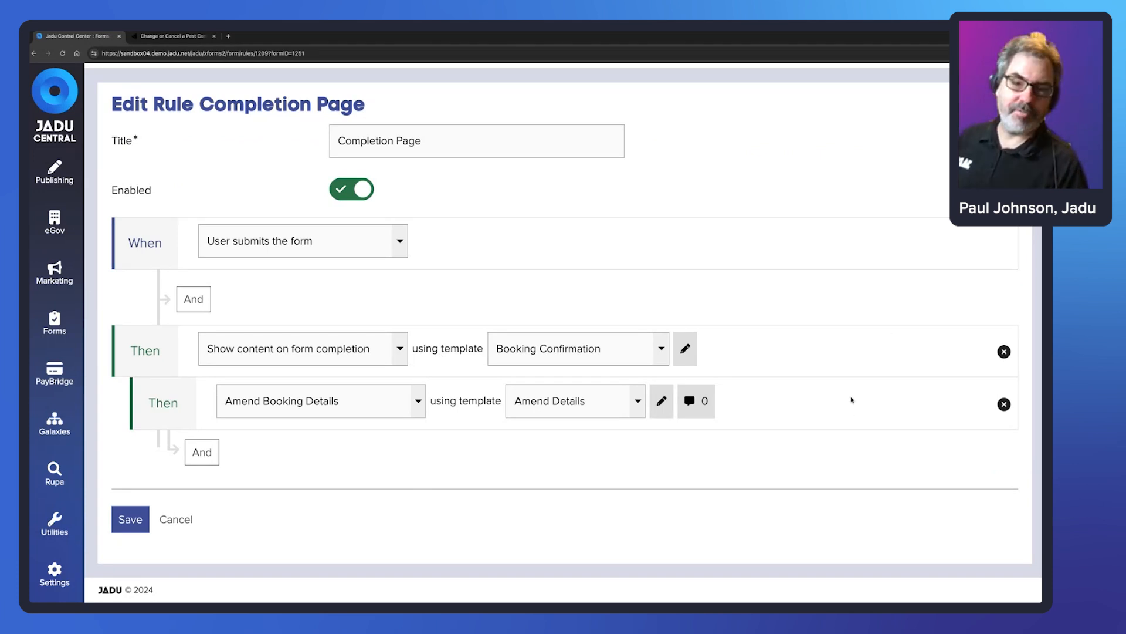
- Set the rule's first Then action to Amend Booking Details using the Amend Details template
{"action": "left_click", "coordinate": [402, 351]}
{"action": "left_click", "coordinate": [421, 338]}
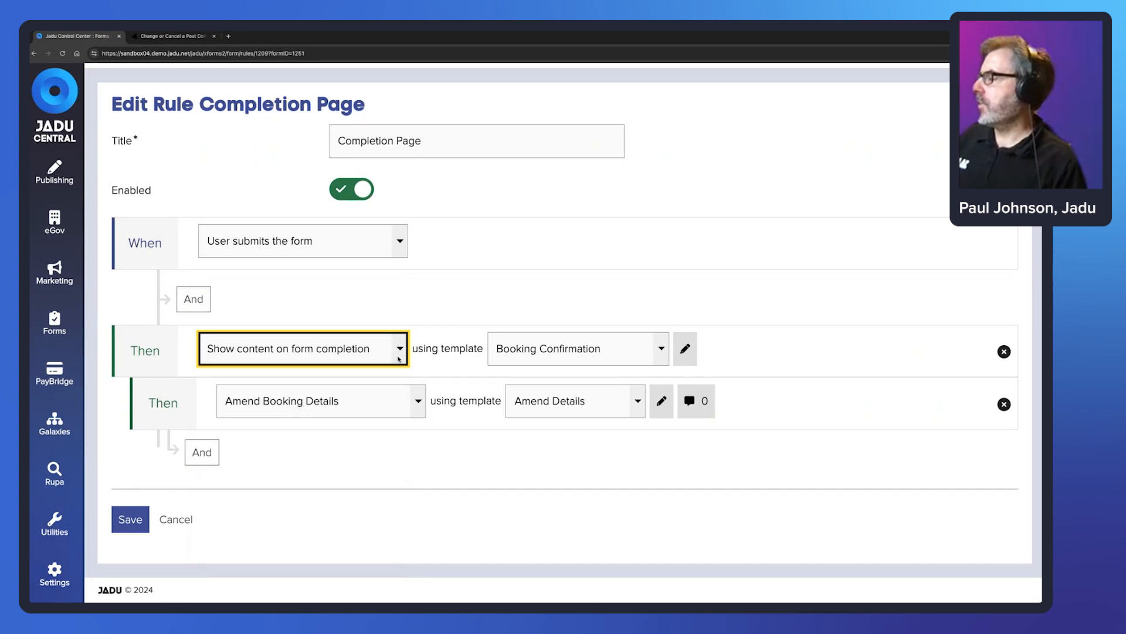
{"action": "left_click", "coordinate": [395, 351]}
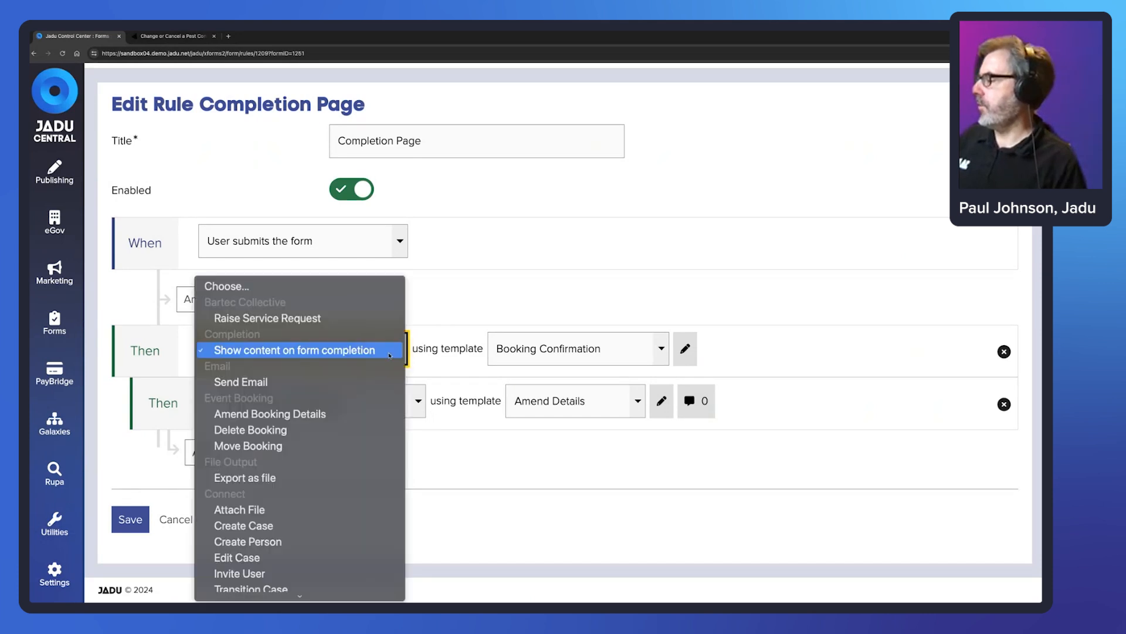
{"action": "left_click", "coordinate": [389, 412]}
{"action": "left_click", "coordinate": [657, 357]}
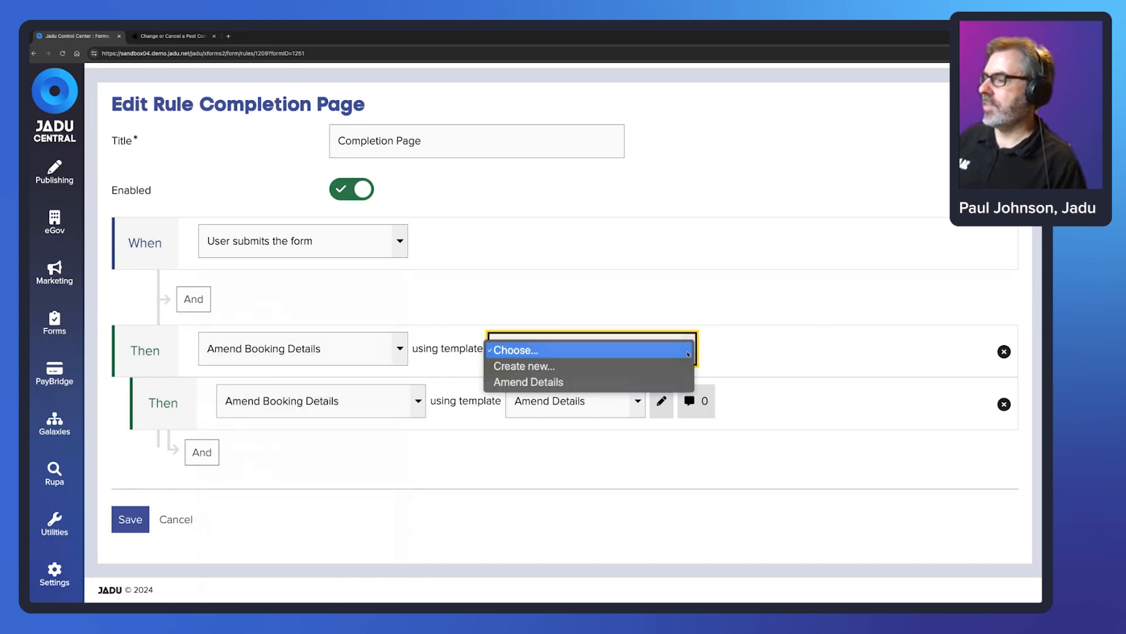
{"action": "left_click", "coordinate": [645, 380]}
- Set the second Then action to show completion content with the Booking Confirmation template
{"action": "left_click", "coordinate": [417, 400]}
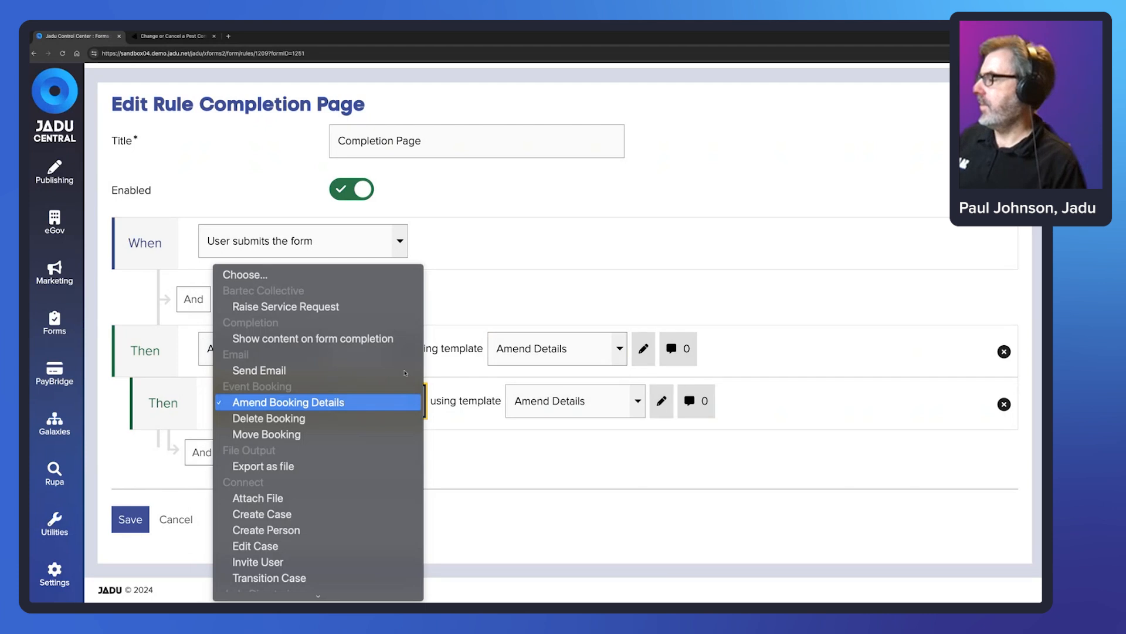
{"action": "left_click", "coordinate": [329, 338]}
{"action": "left_click", "coordinate": [637, 405]}
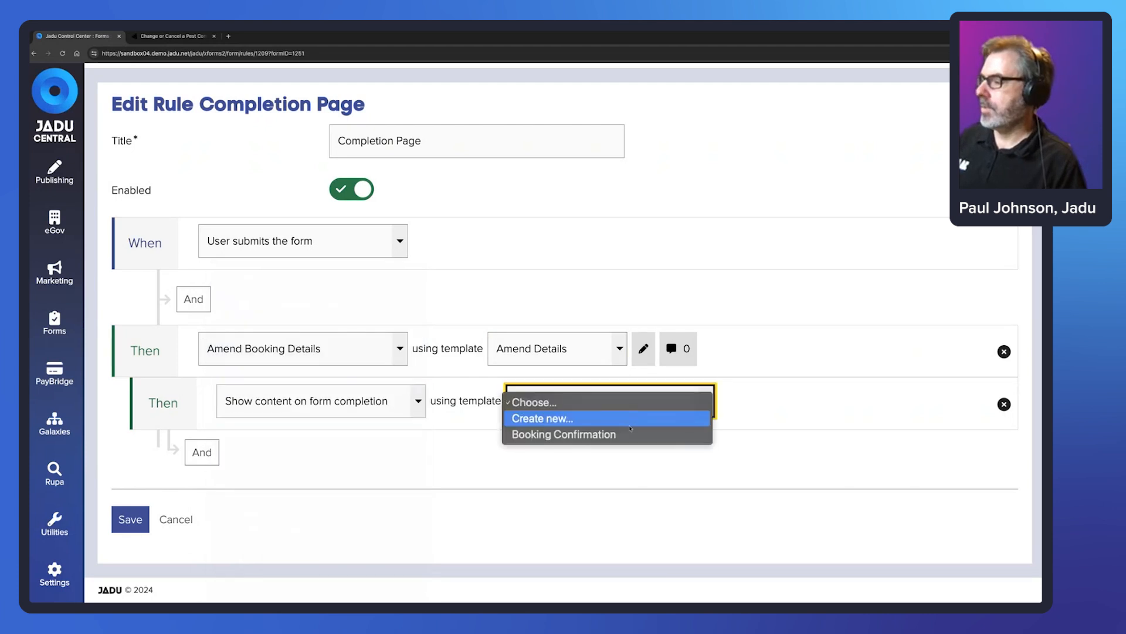
{"action": "left_click", "coordinate": [628, 434]}
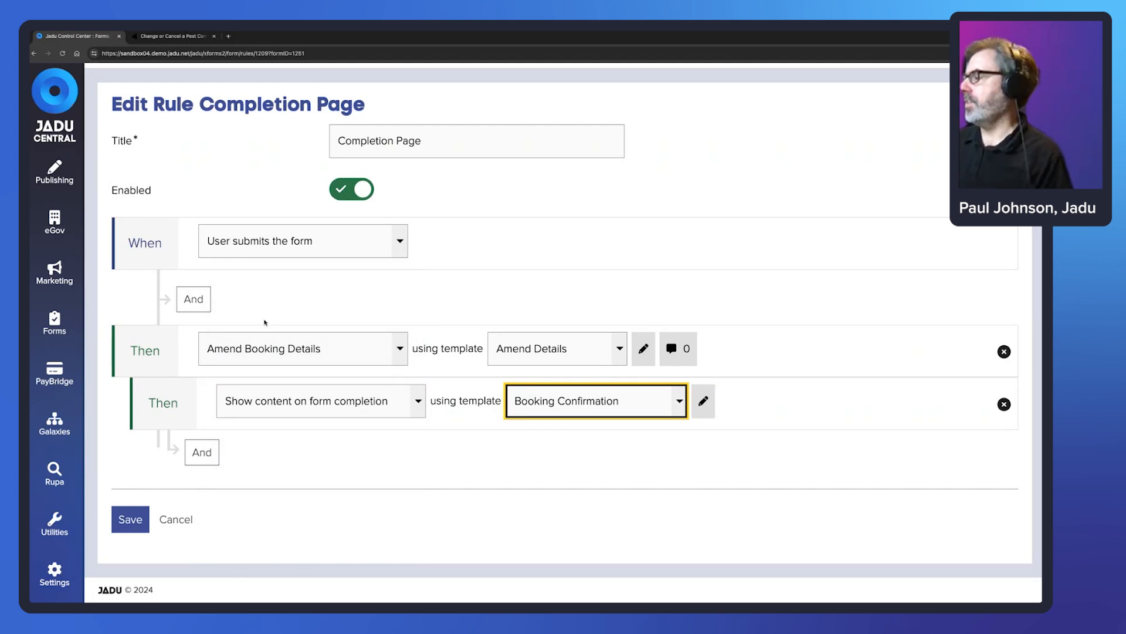
{"action": "scroll", "coordinate": [253, 332], "scroll_direction": "up", "scroll_amount": 1}
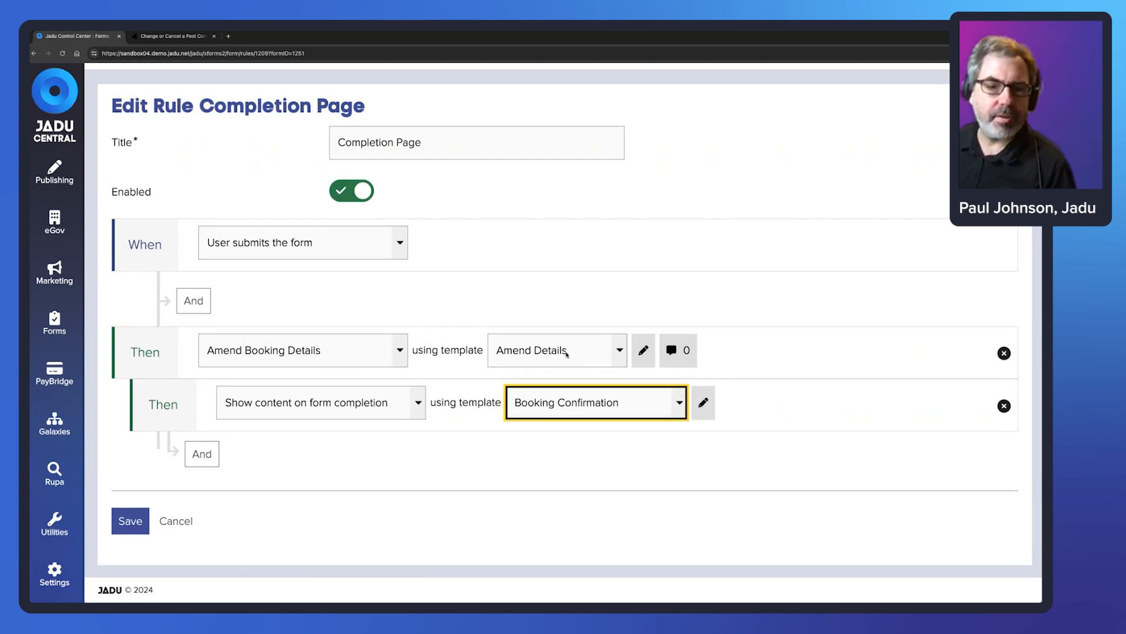
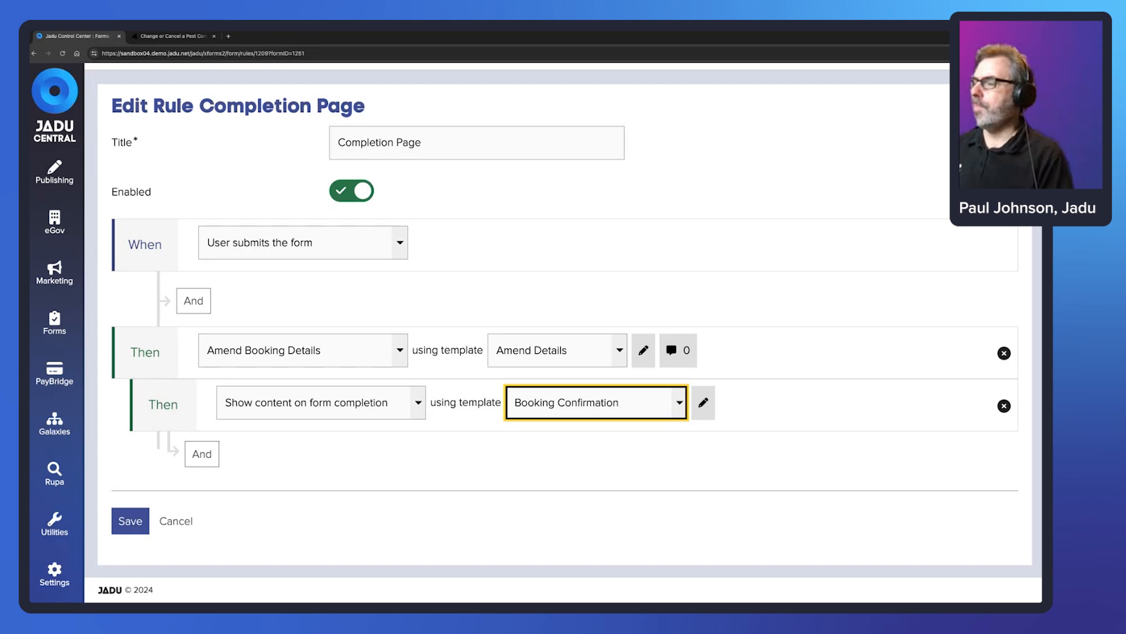
- Leave the completion rule as set and bring up the Forms sections list down to Event Configurations
{"action": "left_click", "coordinate": [819, 182]}
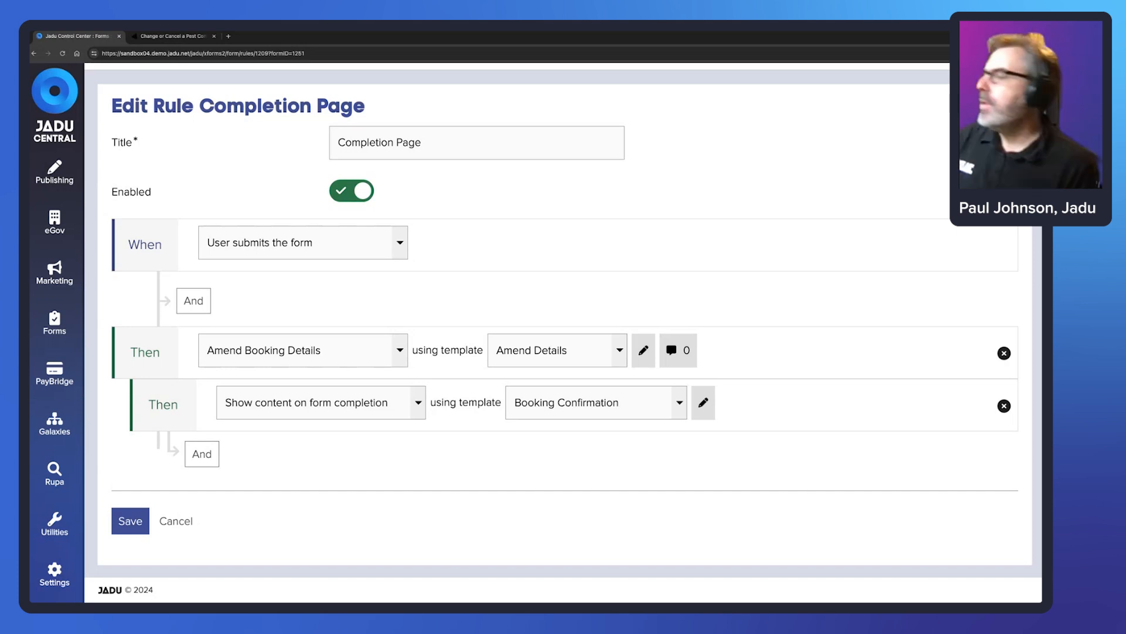
{"action": "left_click", "coordinate": [77, 339]}
{"action": "scroll", "coordinate": [182, 492], "scroll_direction": "down", "scroll_amount": 3}
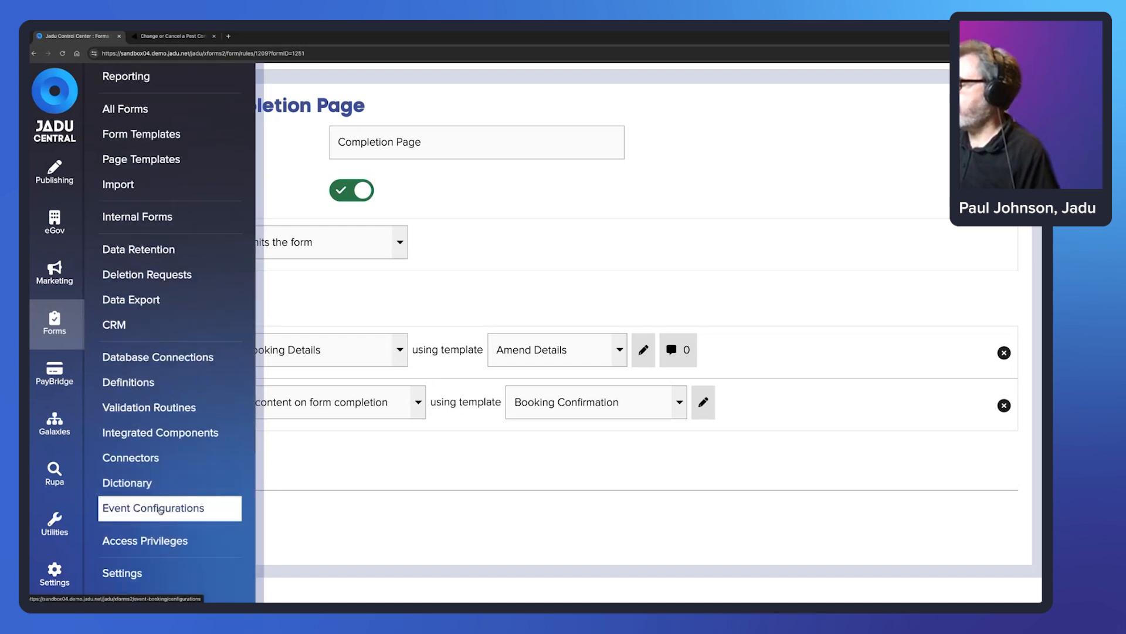
- Open the Pest Control Appointments event configuration
{"action": "left_click", "coordinate": [160, 508]}
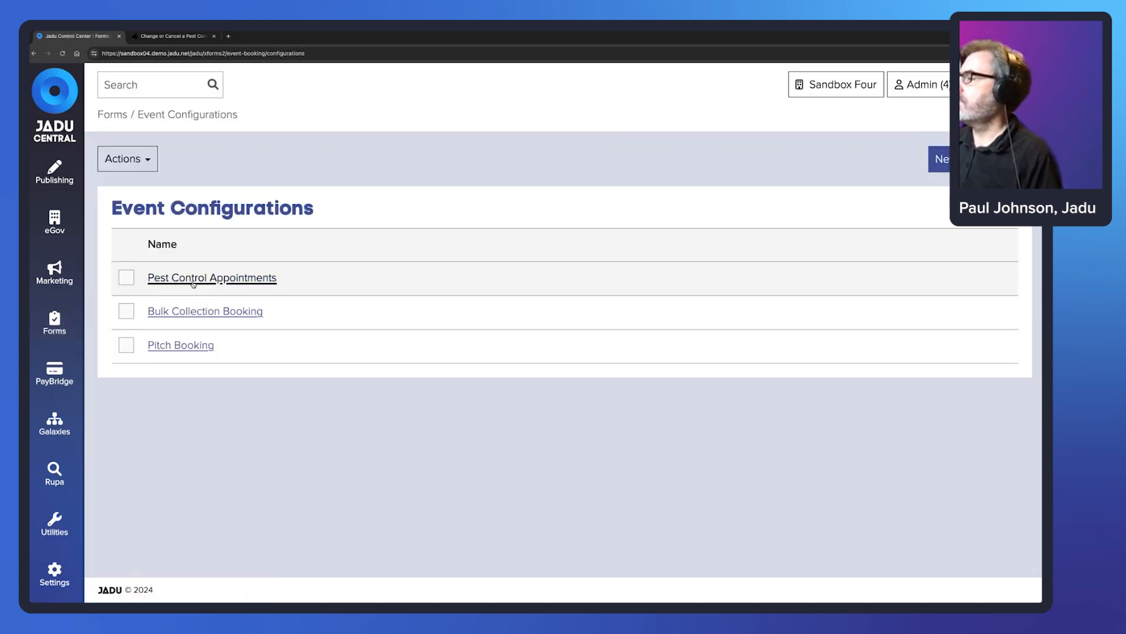
{"action": "left_click", "coordinate": [247, 279]}
{"action": "scroll", "coordinate": [360, 266], "scroll_direction": "down", "scroll_amount": 2}
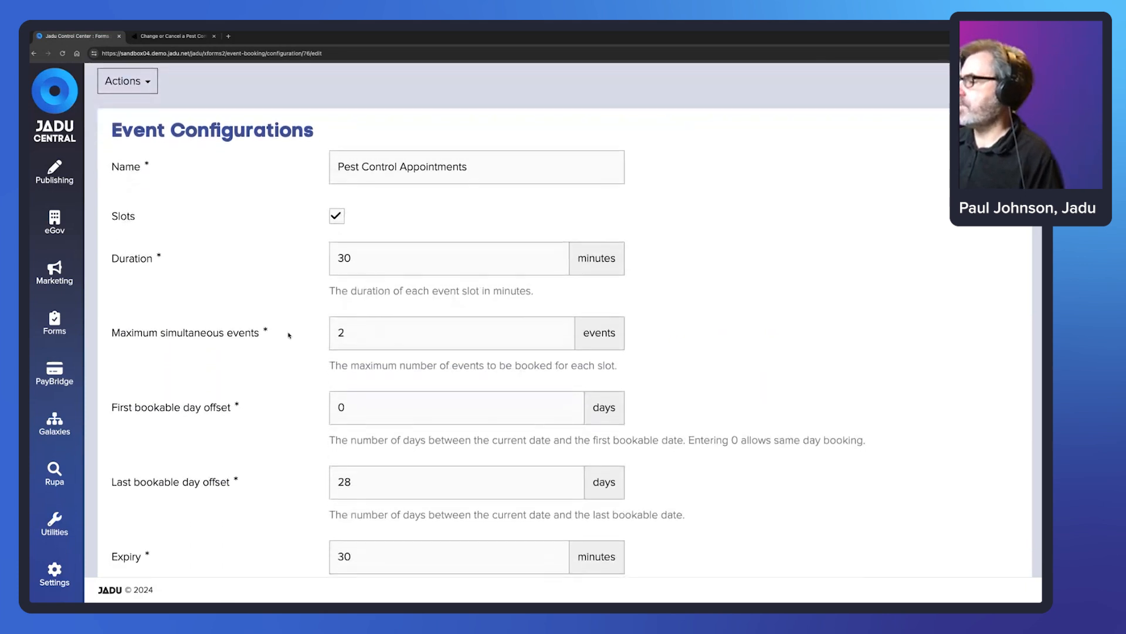
- Change maximum simultaneous events from 2 to 10, keeping the 30-minute slot duration
{"action": "double_click", "coordinate": [338, 332]}
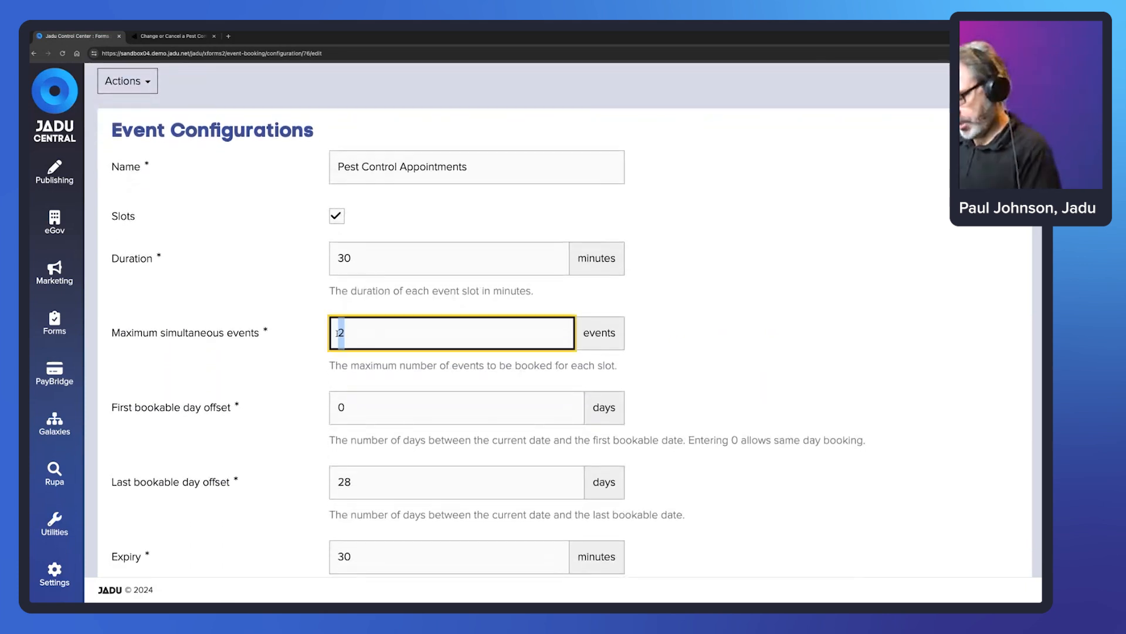
{"action": "type", "text": "10"}
{"action": "left_click", "coordinate": [813, 270]}
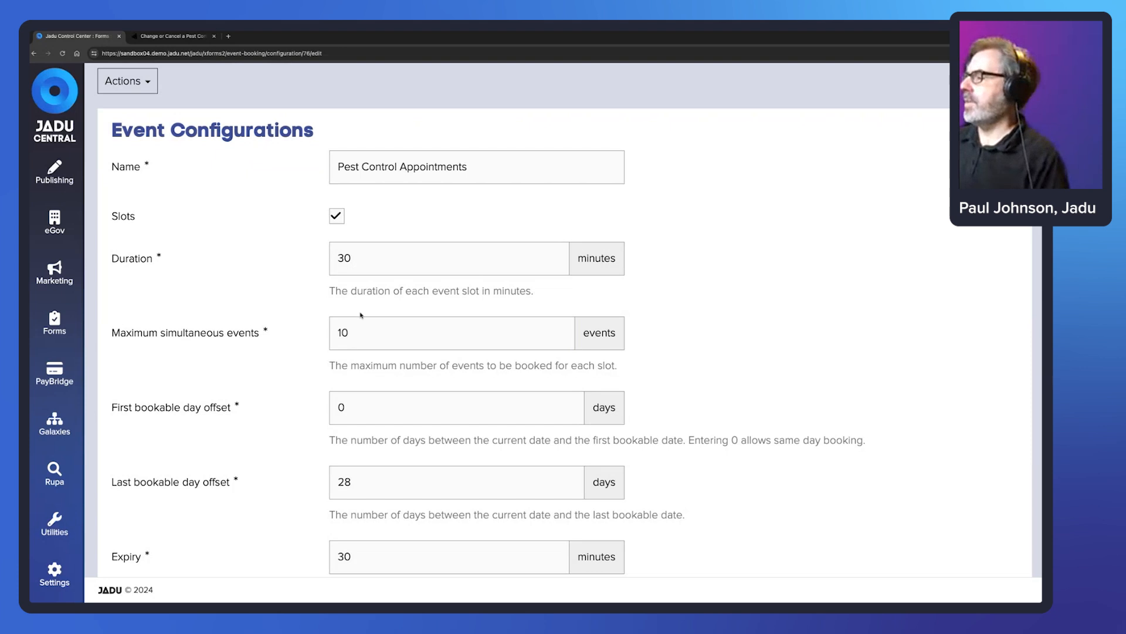
{"action": "double_click", "coordinate": [344, 258]}
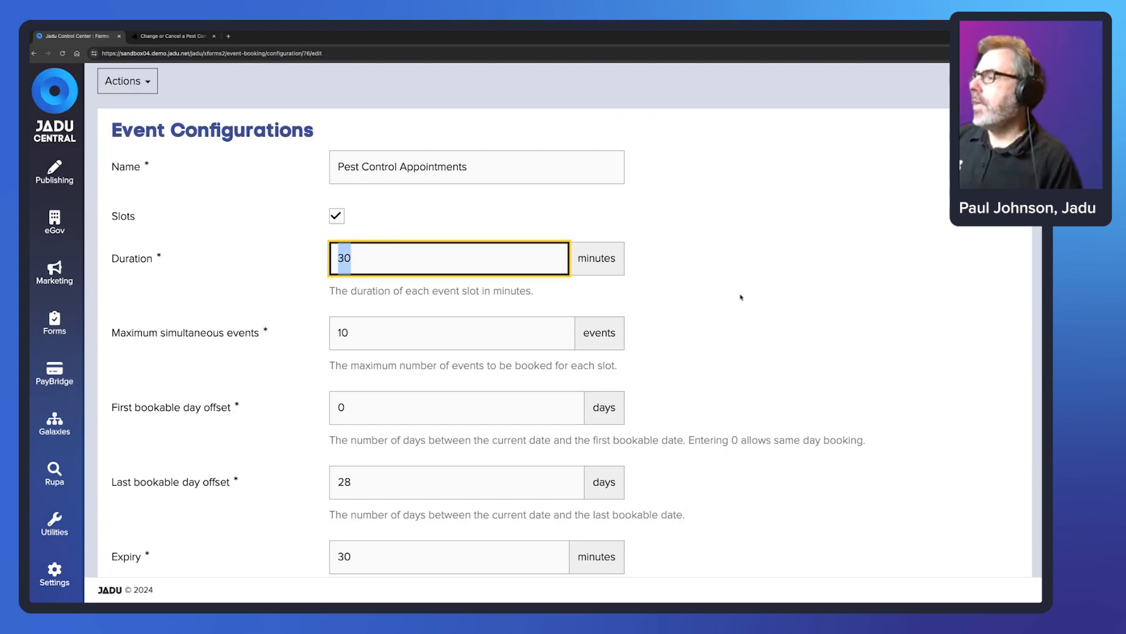
{"action": "left_click", "coordinate": [650, 287]}
{"action": "left_click_drag", "start_coordinate": [350, 332], "coordinate": [333, 333]}
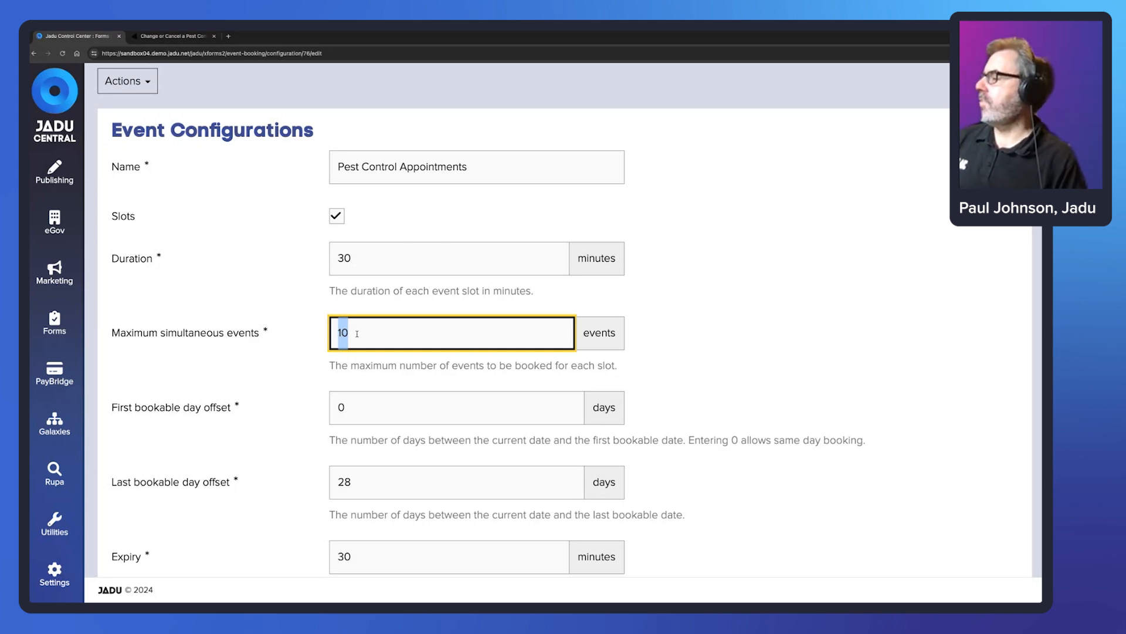
{"action": "left_click", "coordinate": [356, 334]}
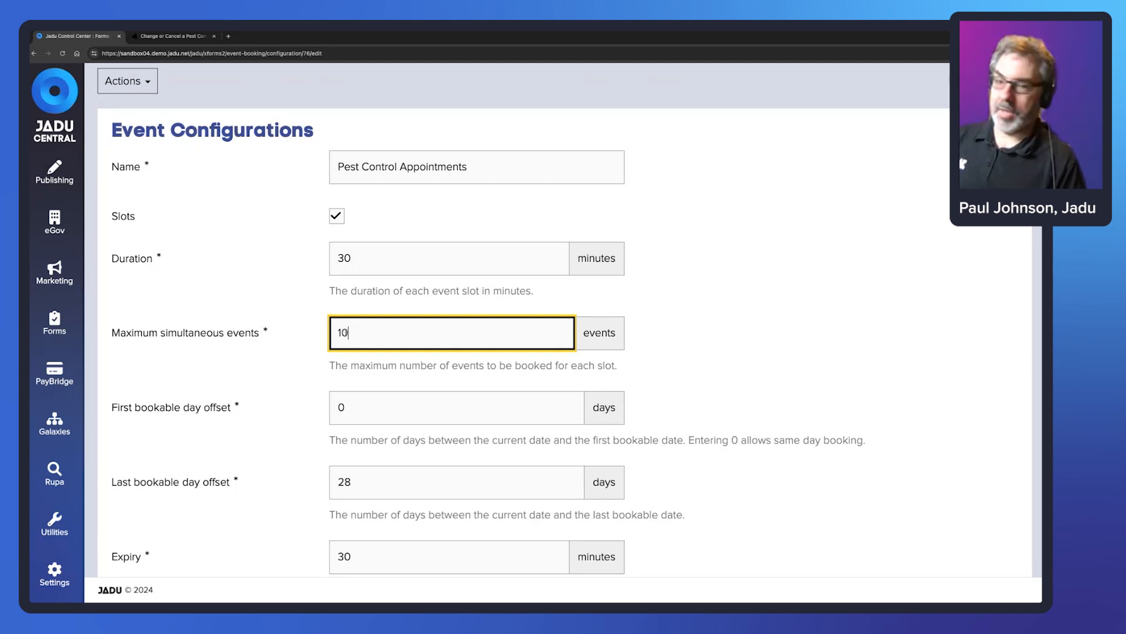
{"action": "key", "text": "ctrl+a"}
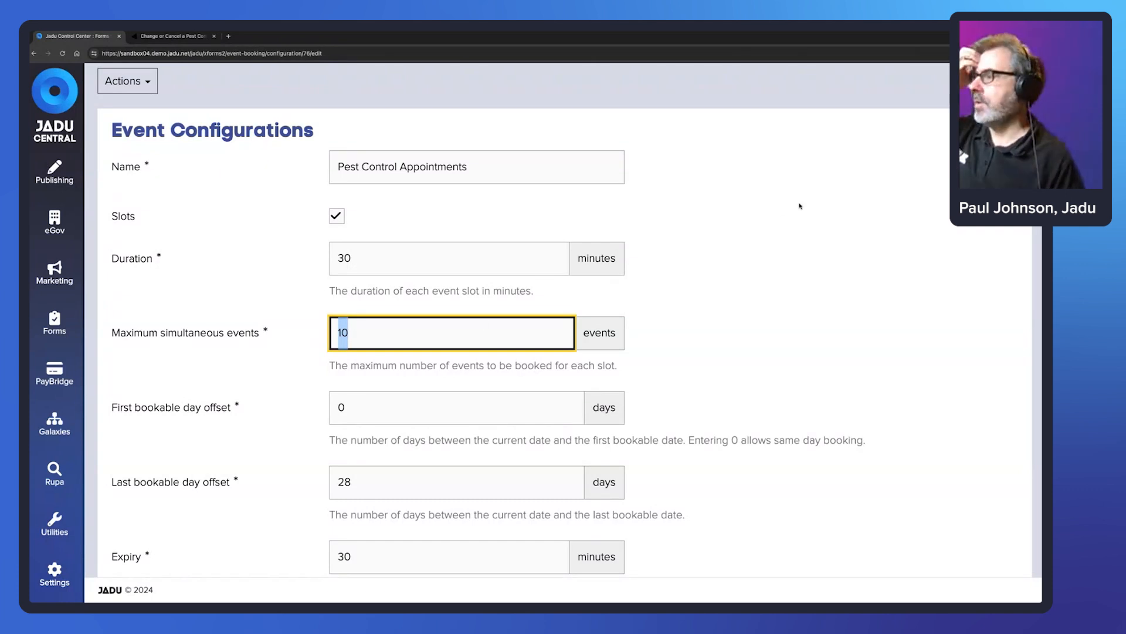
{"action": "left_click", "coordinate": [688, 206]}
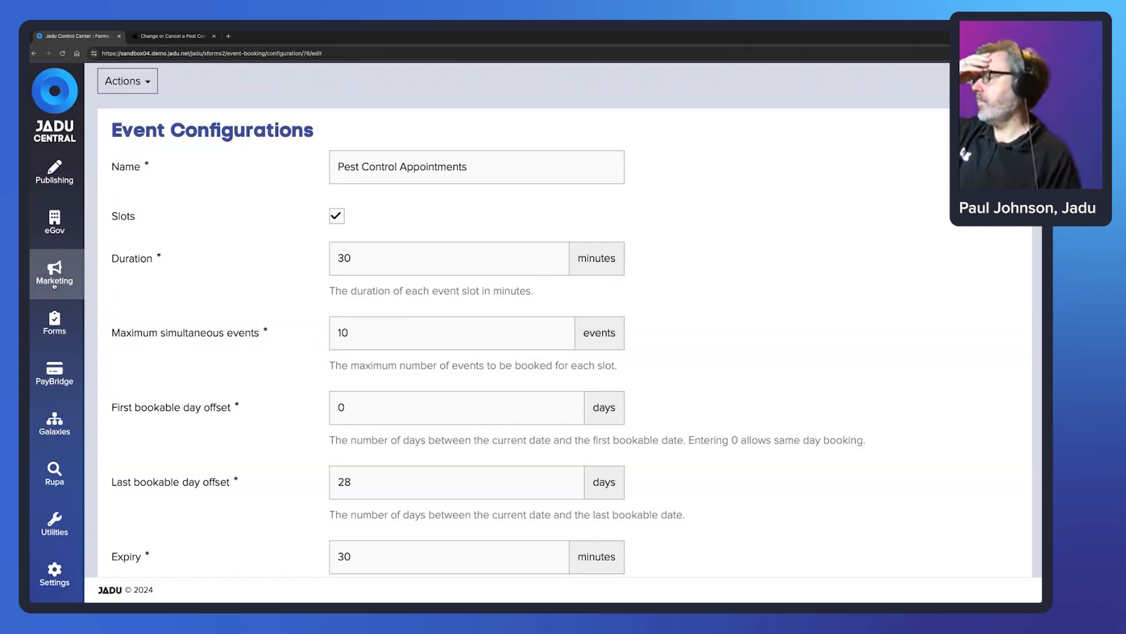
{"action": "left_click", "coordinate": [55, 322]}
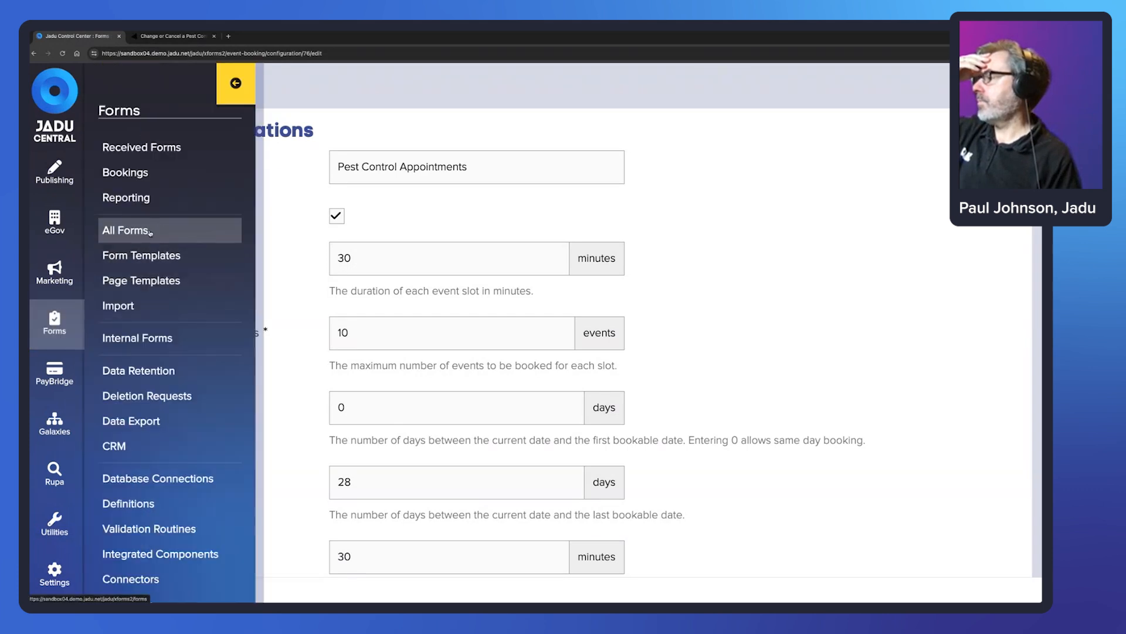
- Delete the Time page from Pitch Booking, leaving Booking details, Your details and Review
{"action": "left_click", "coordinate": [162, 231]}
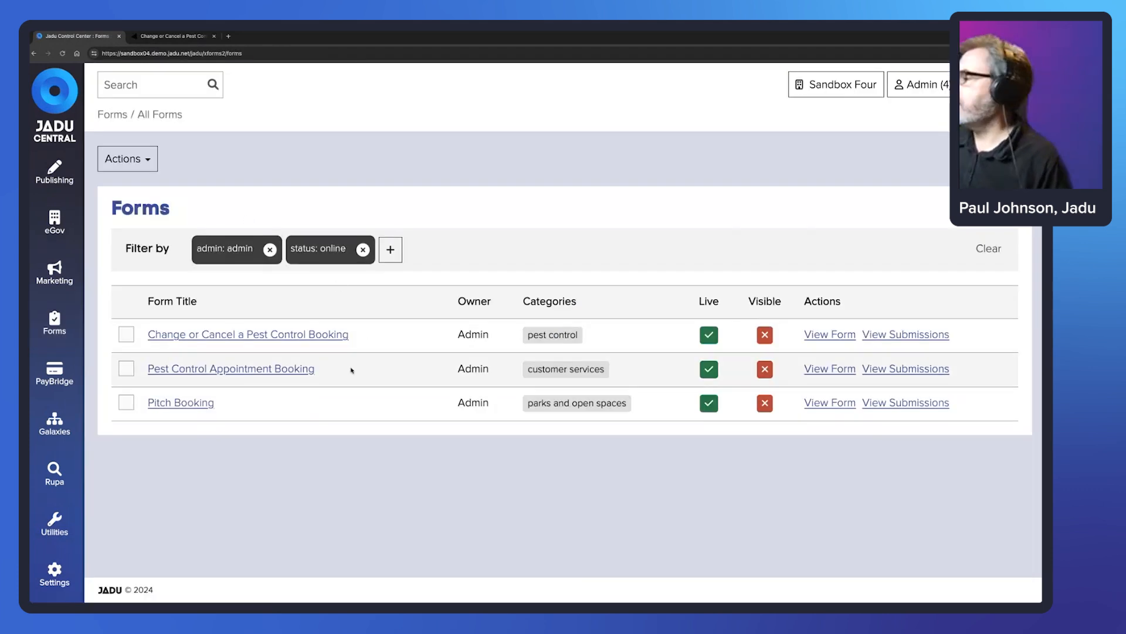
{"action": "left_click", "coordinate": [179, 403]}
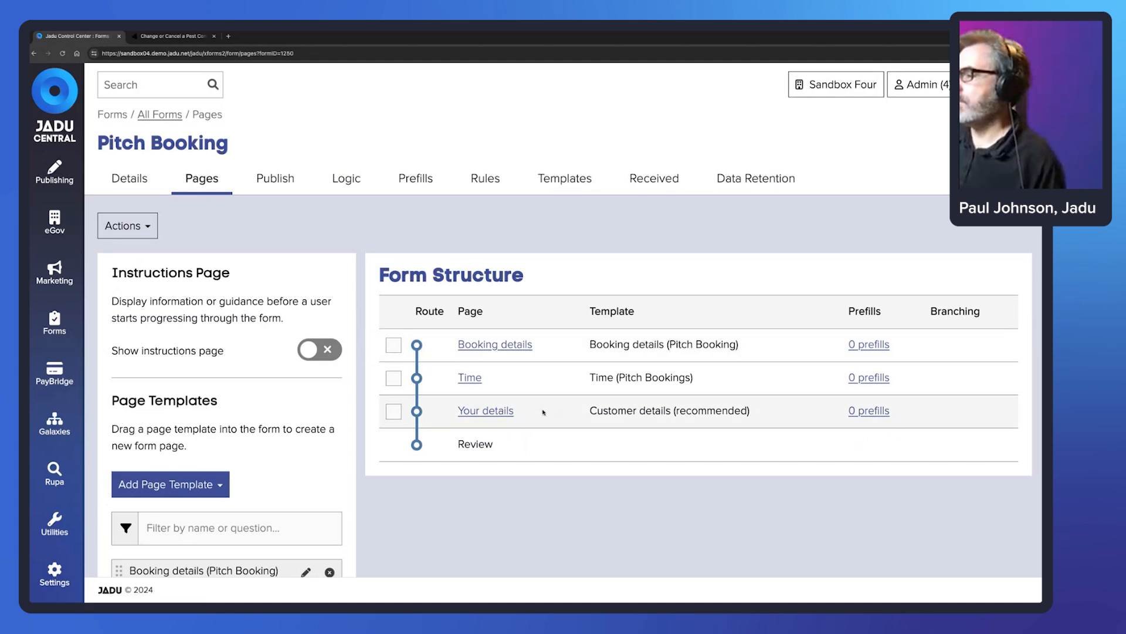
{"action": "left_click", "coordinate": [393, 378]}
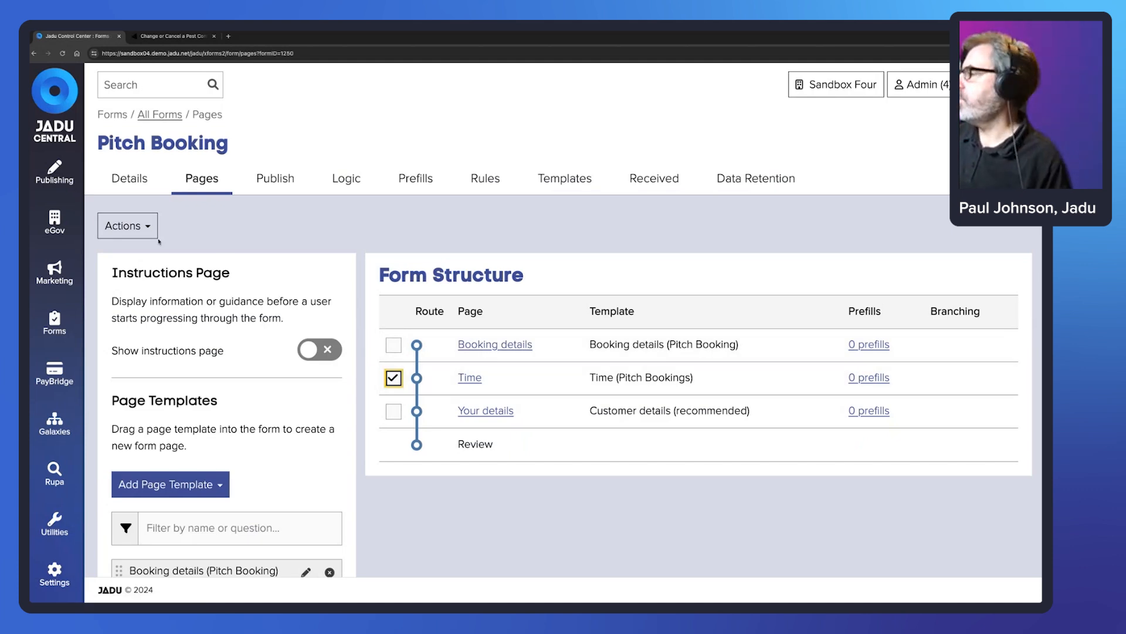
{"action": "left_click", "coordinate": [126, 226]}
{"action": "left_click", "coordinate": [157, 256]}
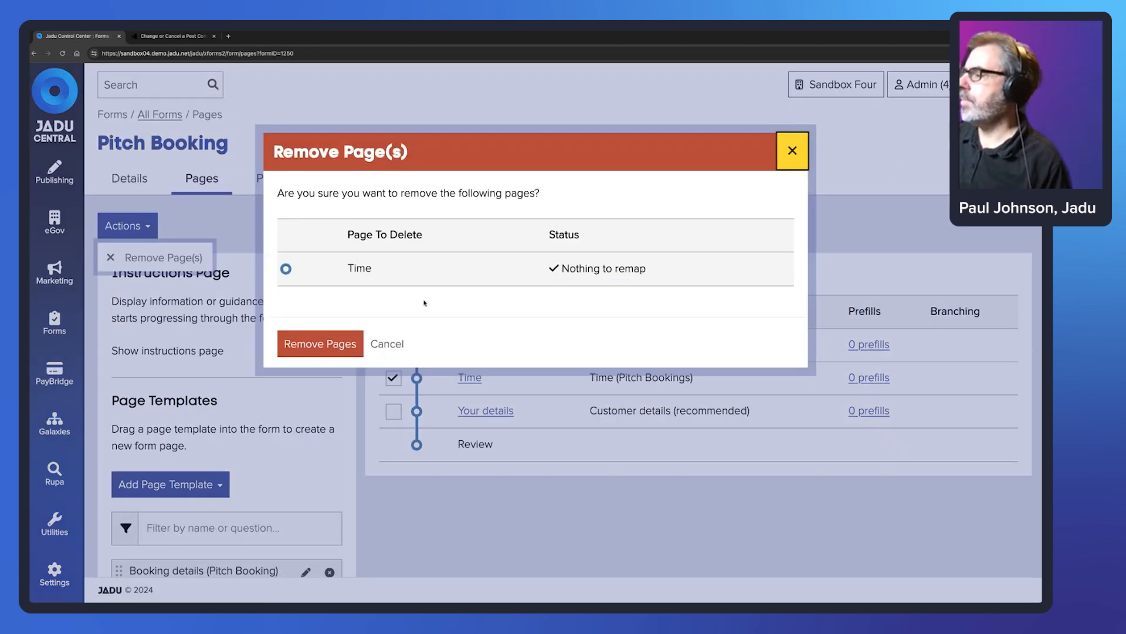
{"action": "left_click", "coordinate": [331, 351]}
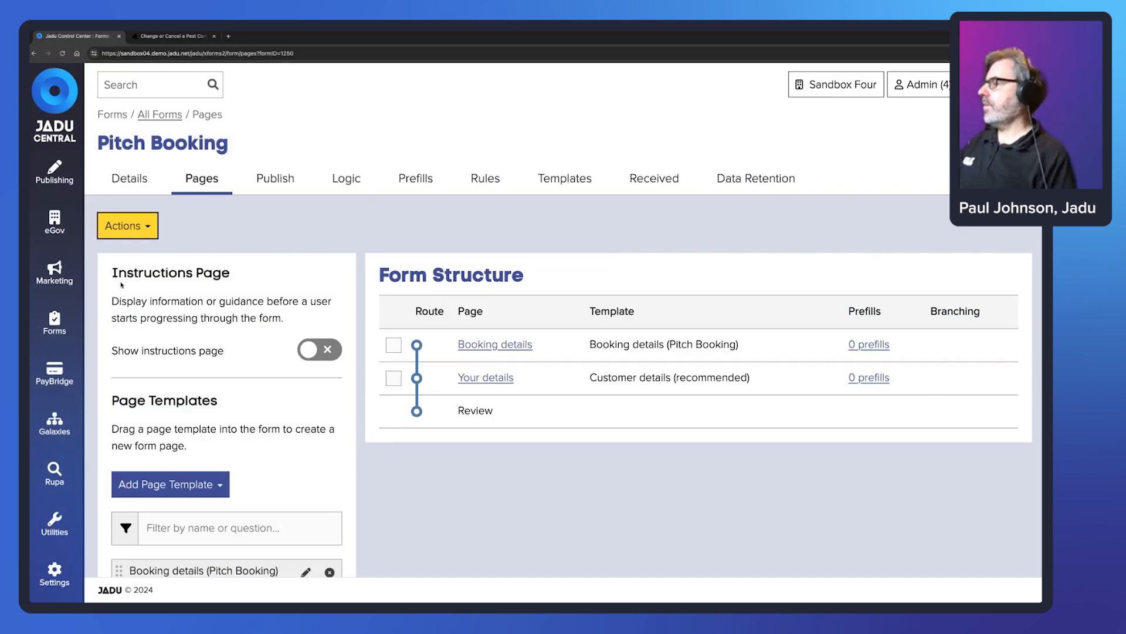
{"action": "left_click", "coordinate": [67, 326]}
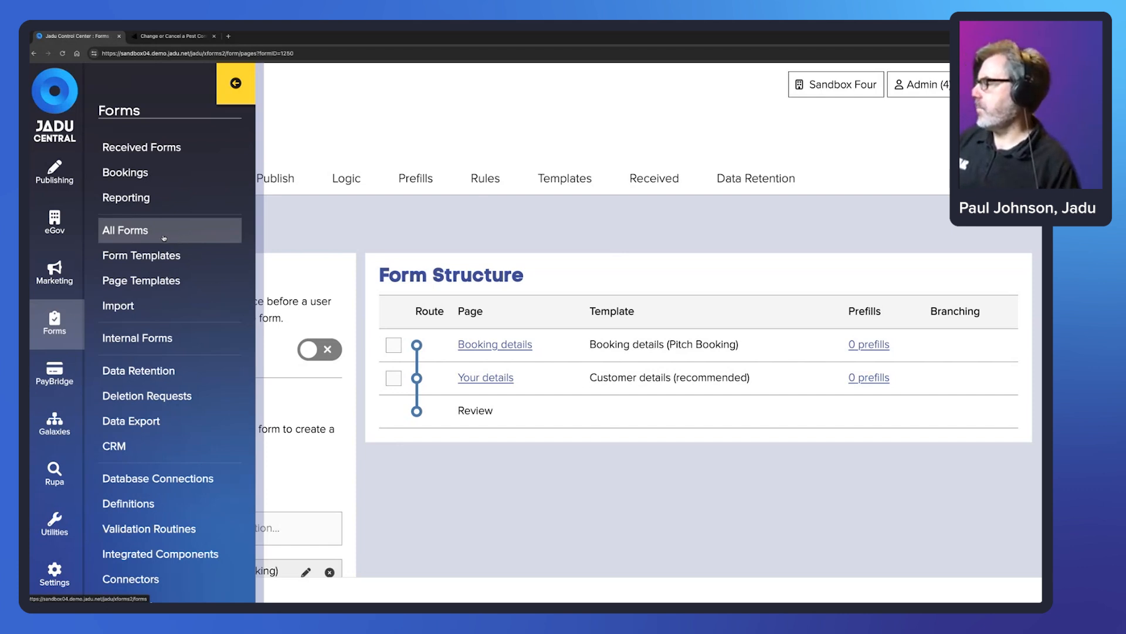
- Open the Pitch Booking event configuration
{"action": "scroll", "coordinate": [176, 528], "scroll_direction": "down", "scroll_amount": 2}
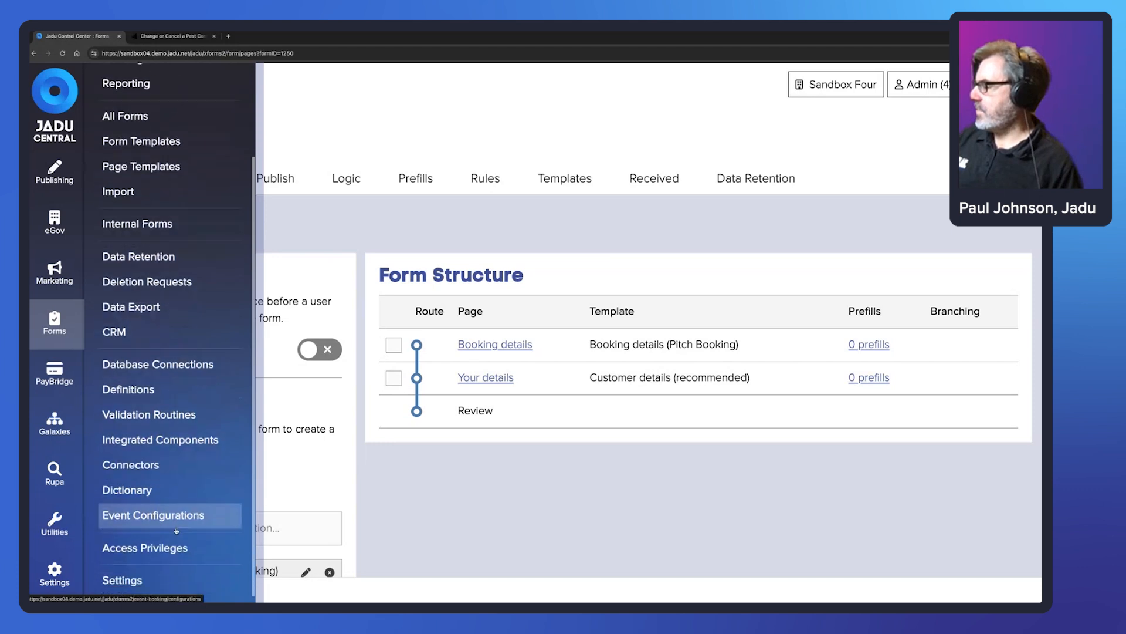
{"action": "left_click", "coordinate": [177, 517]}
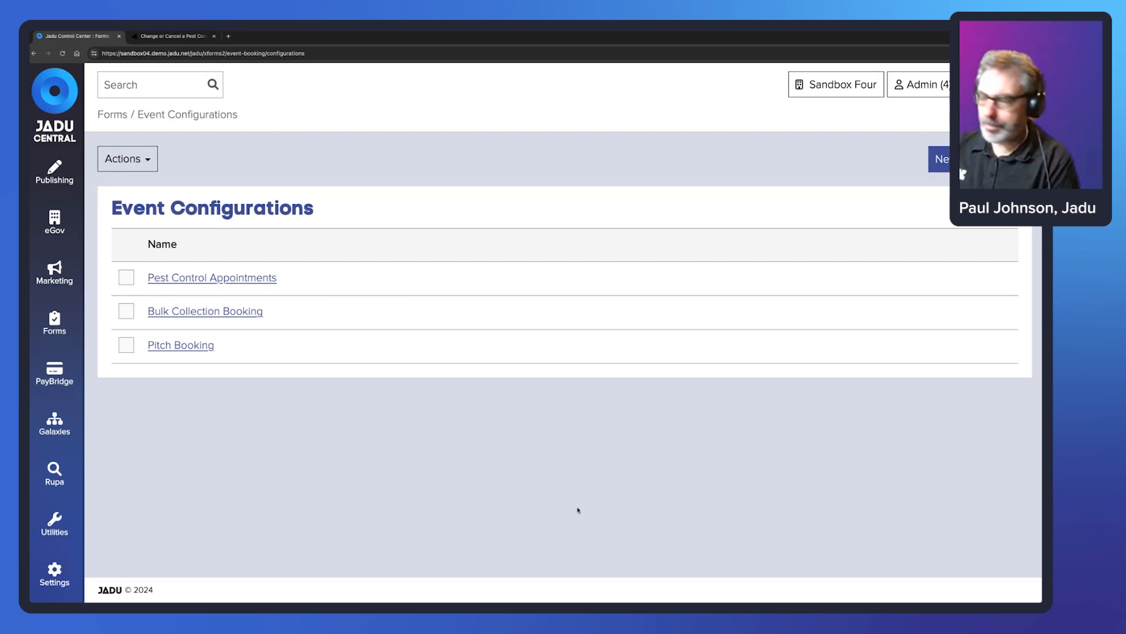
{"action": "left_click", "coordinate": [177, 347]}
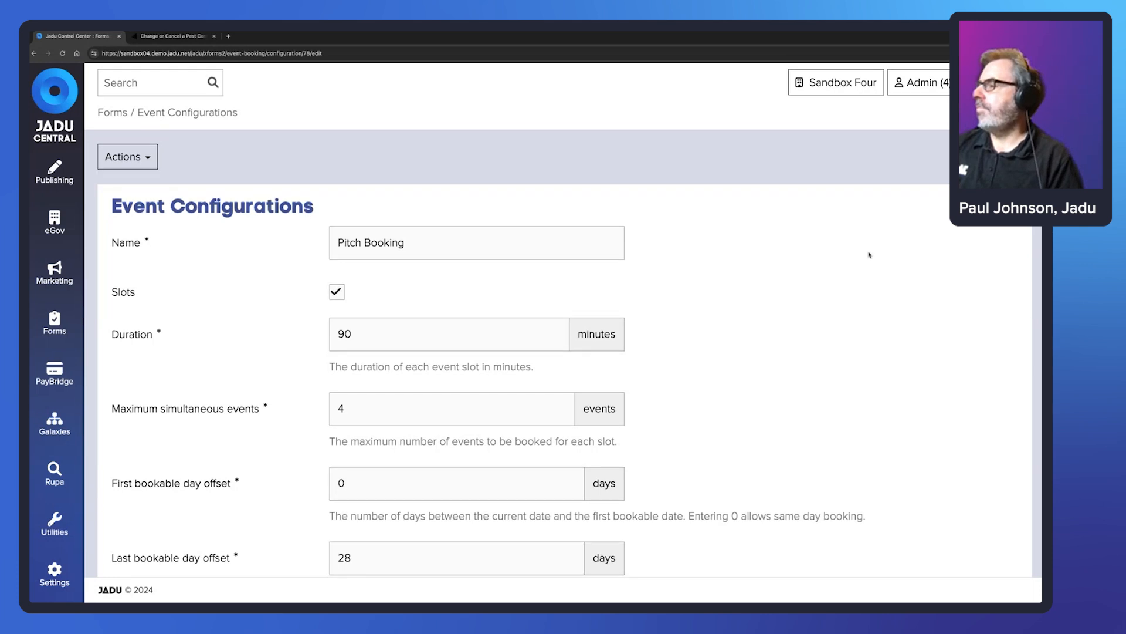
{"action": "scroll", "coordinate": [869, 255], "scroll_direction": "down", "scroll_amount": 3}
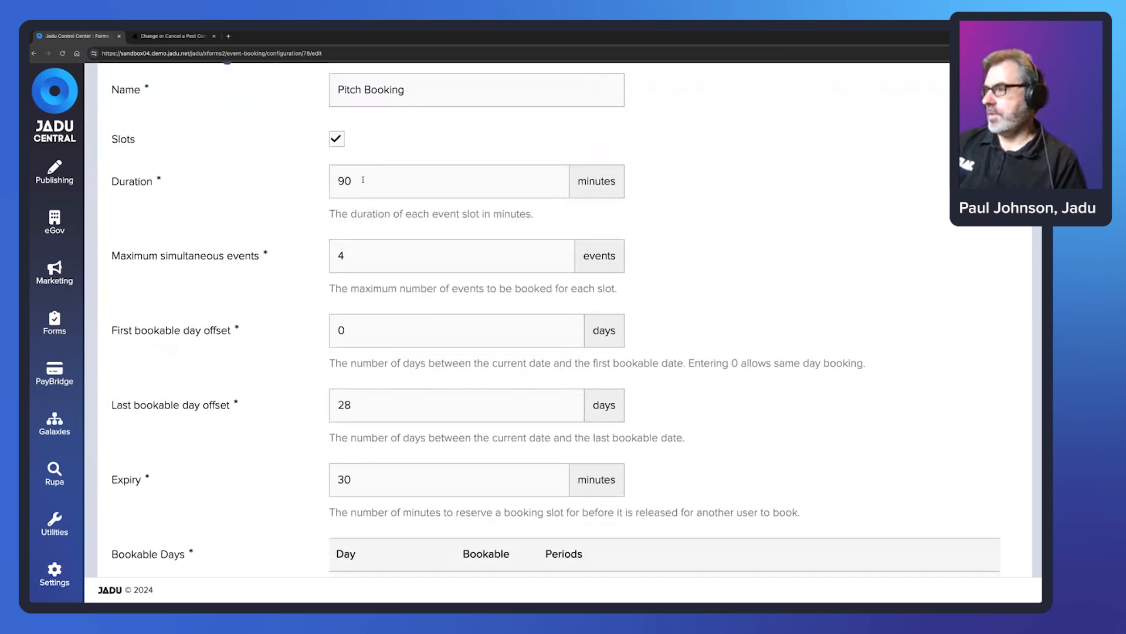
- Keep the 90-minute duration and 4 simultaneous events, reverting a trial change to 6
{"action": "left_click_drag", "start_coordinate": [355, 181], "coordinate": [336, 180]}
{"action": "left_click", "coordinate": [765, 177]}
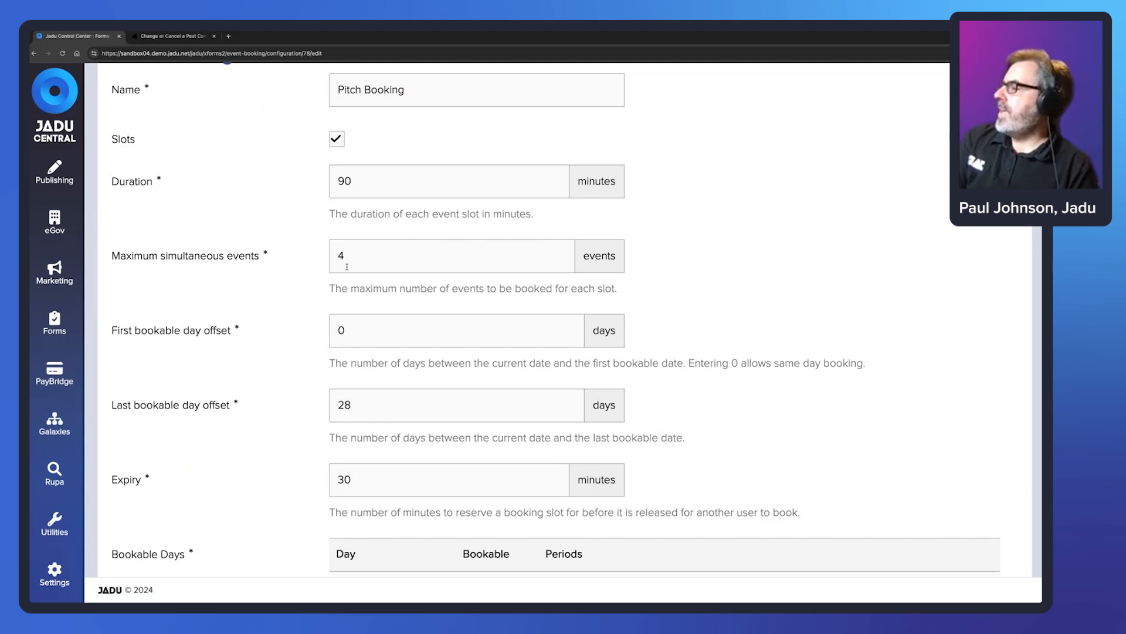
{"action": "left_click_drag", "start_coordinate": [347, 267], "coordinate": [330, 258]}
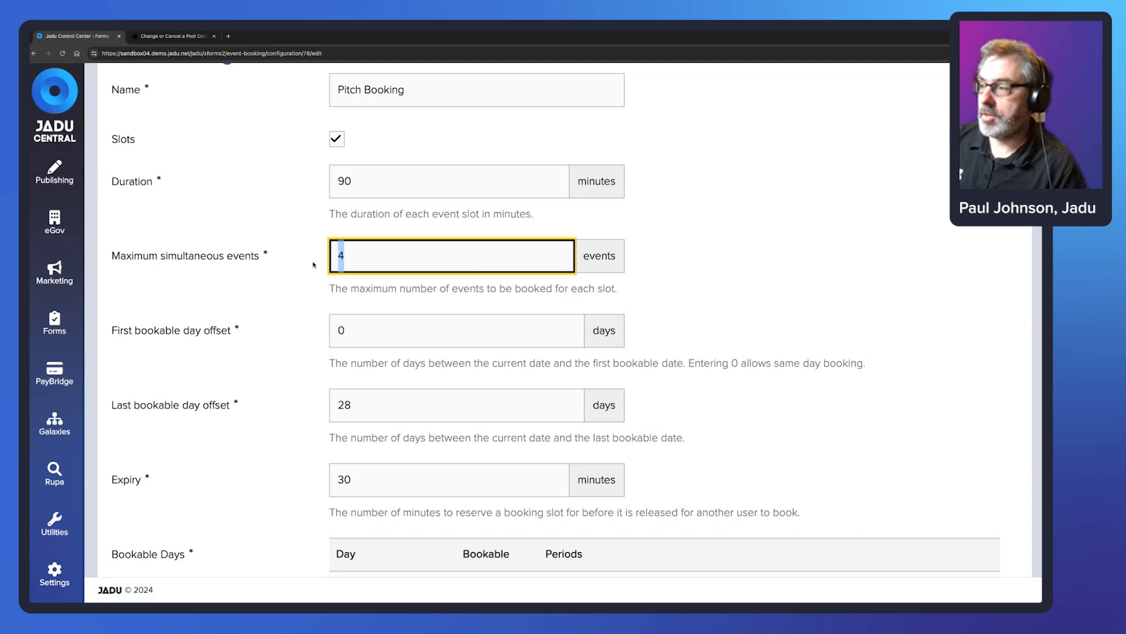
{"action": "type", "text": "6"}
{"action": "key", "text": "ctrl+z"}
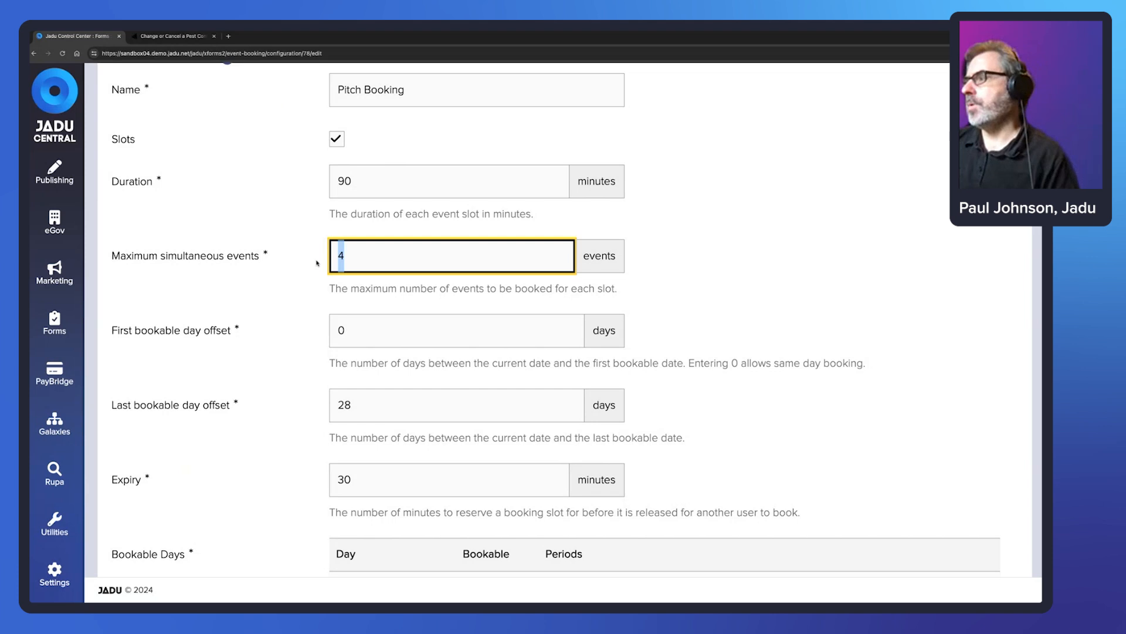
{"action": "type", "text": "6"}
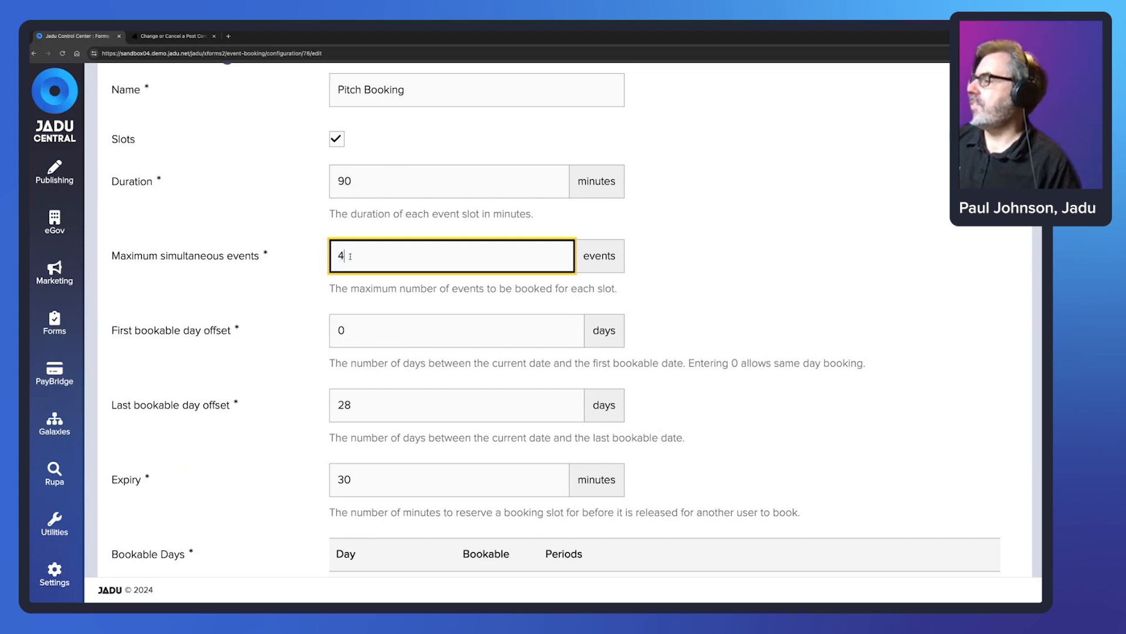
{"action": "key", "text": "ctrl+z"}
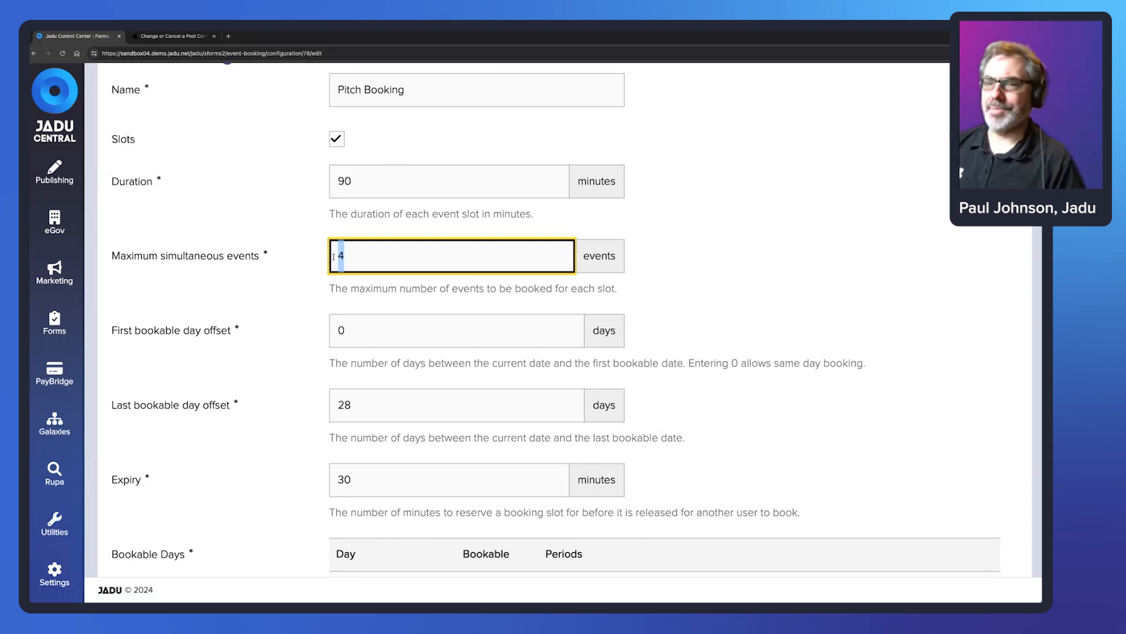
{"action": "scroll", "coordinate": [745, 212], "scroll_direction": "down", "scroll_amount": 3}
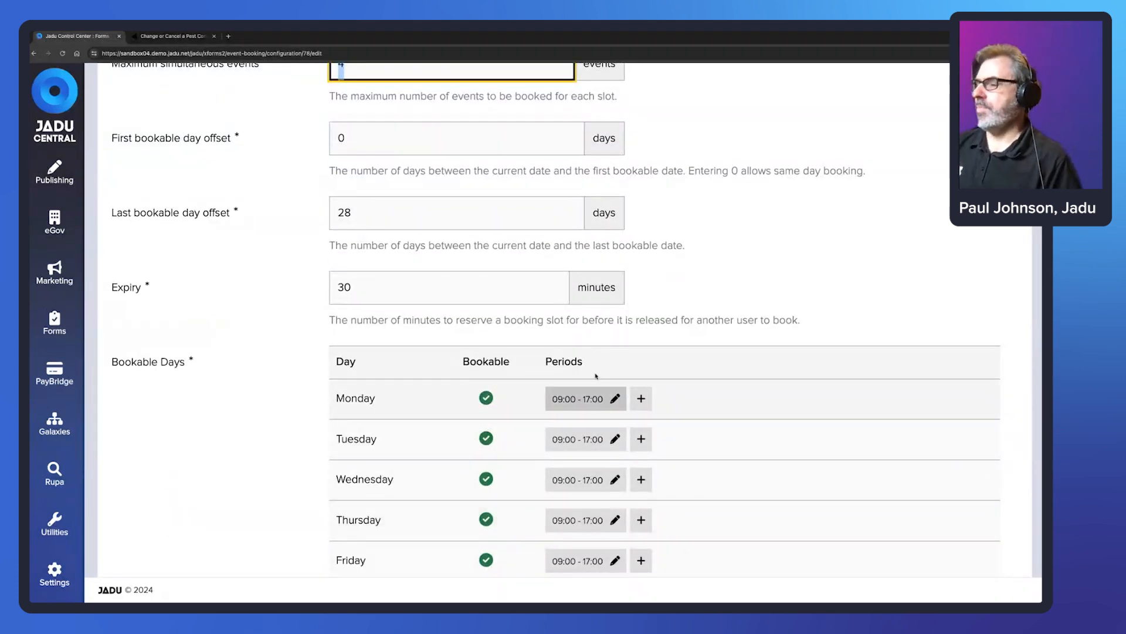
{"action": "scroll", "coordinate": [730, 258], "scroll_direction": "up", "scroll_amount": 3}
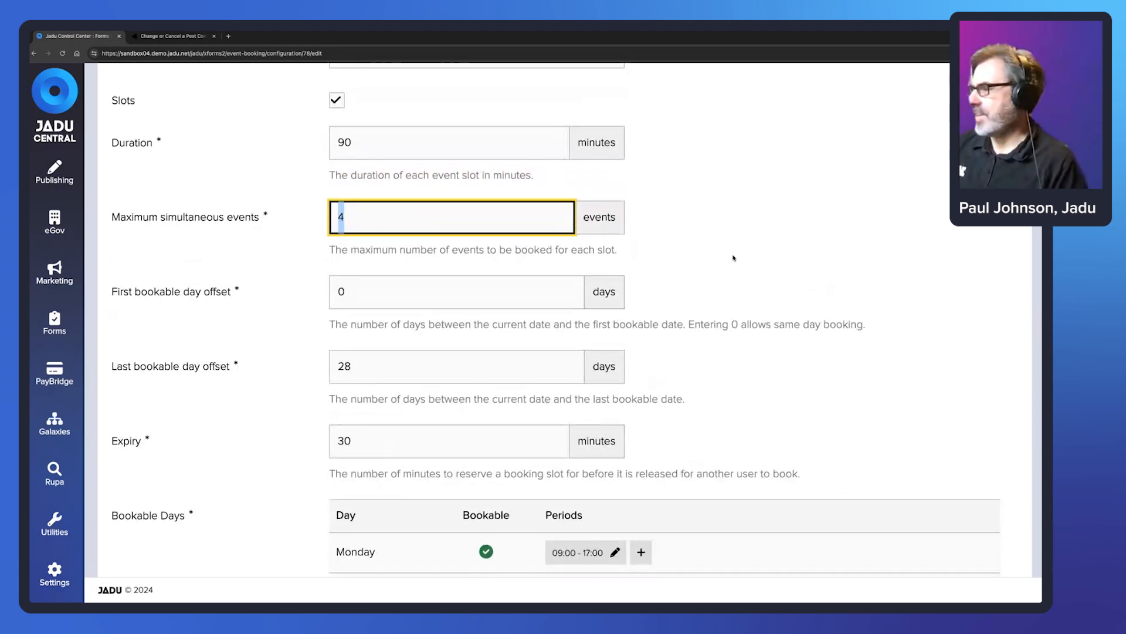
{"action": "scroll", "coordinate": [733, 258], "scroll_direction": "up", "scroll_amount": 3}
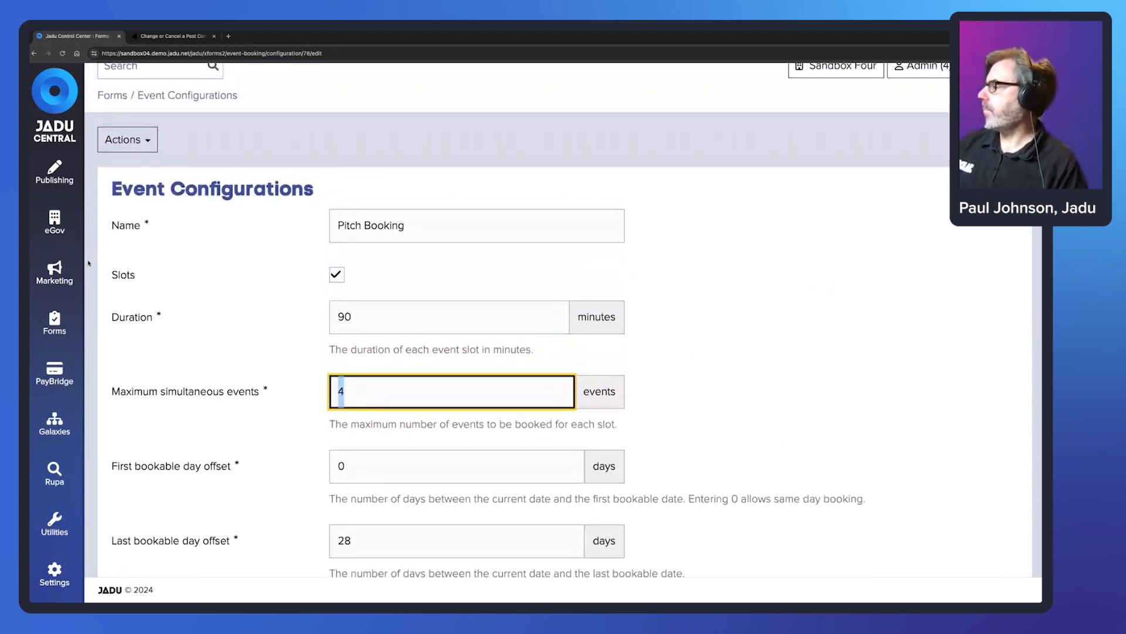
{"action": "left_click", "coordinate": [55, 321]}
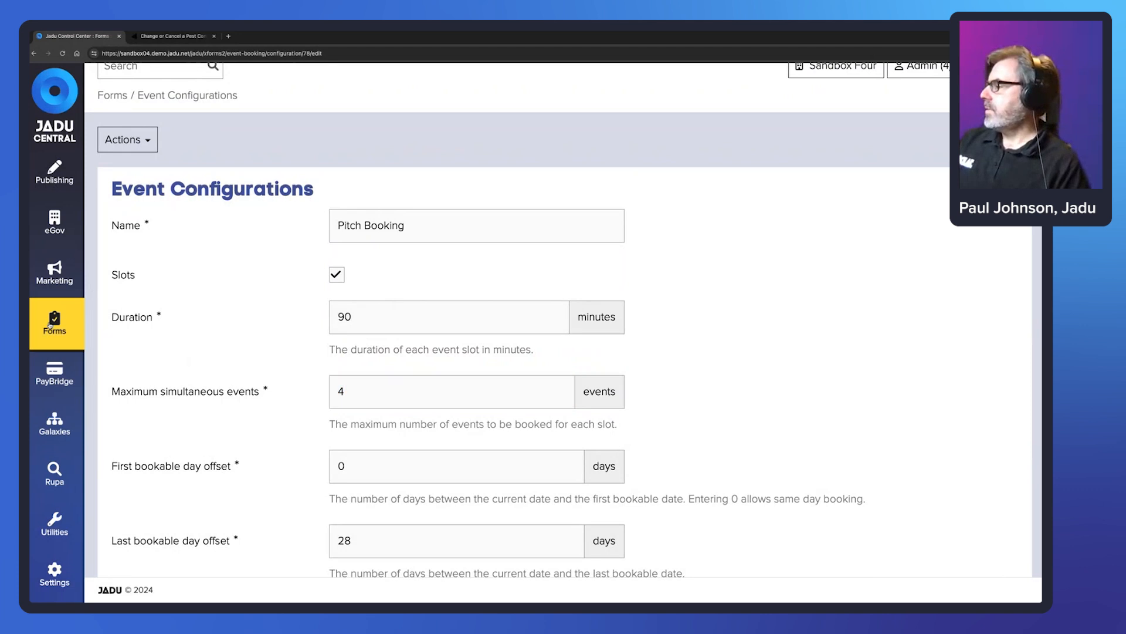
- Open Pitch Booking from All Forms and edit its Booking details (Pitch Booking) template
{"action": "left_click", "coordinate": [138, 231]}
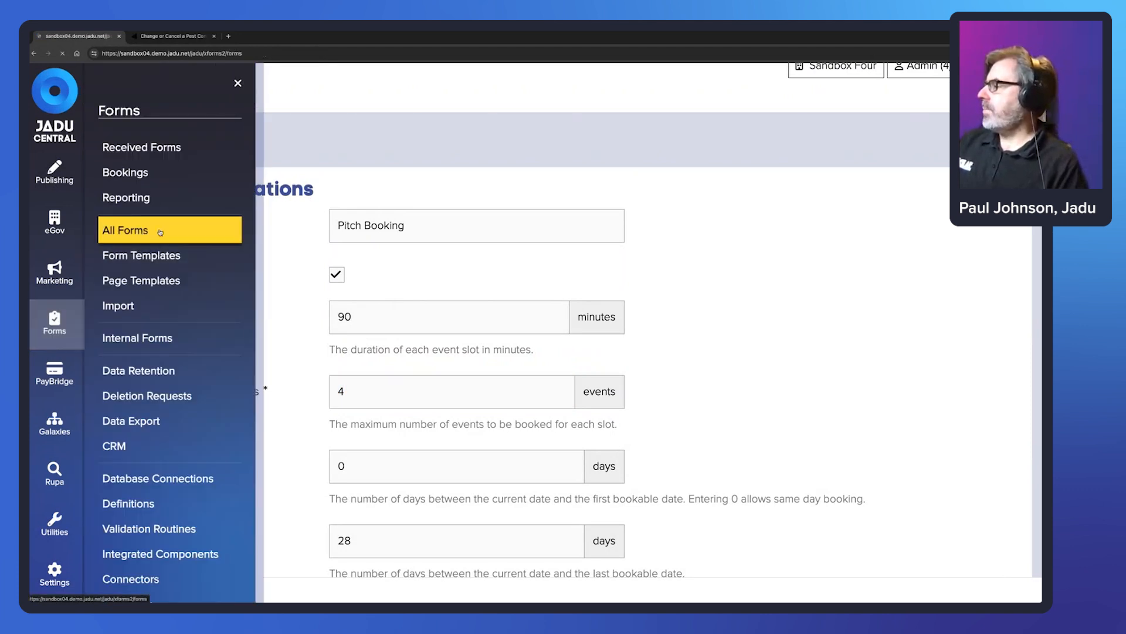
{"action": "left_click", "coordinate": [180, 403]}
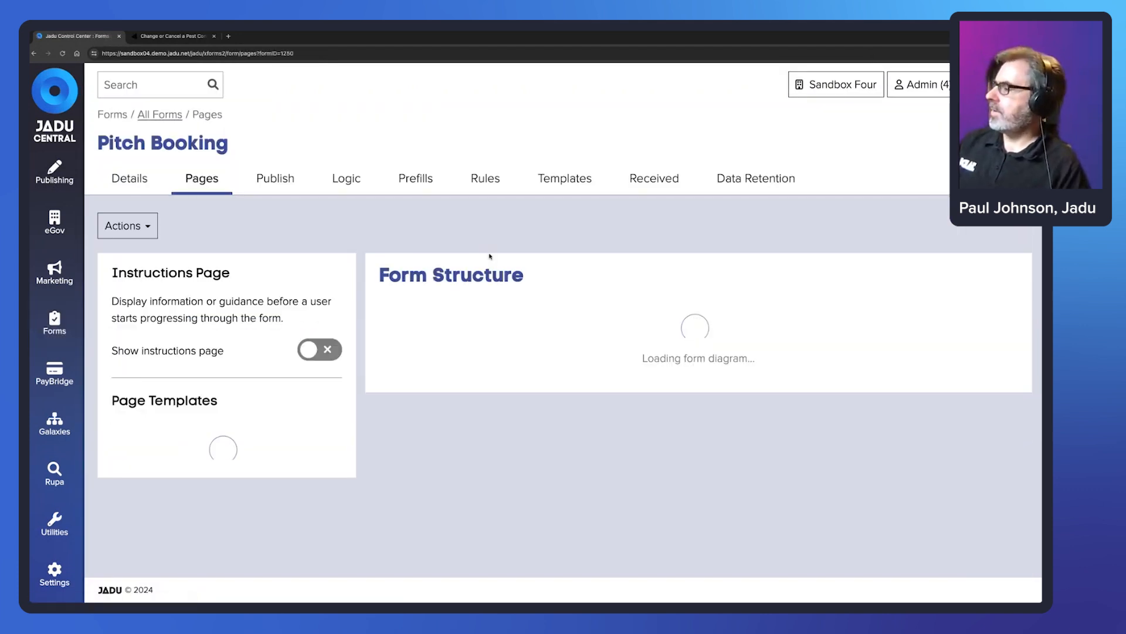
{"action": "scroll", "coordinate": [490, 257], "scroll_direction": "down", "scroll_amount": 2}
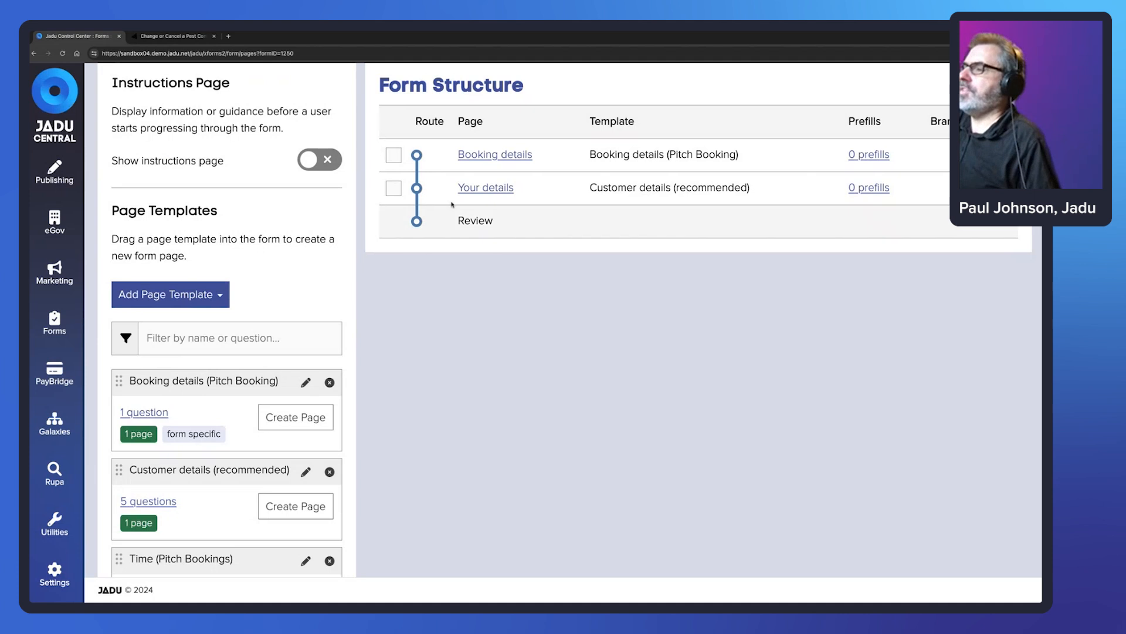
{"action": "key", "text": "Tab"}
{"action": "key", "text": "Return"}
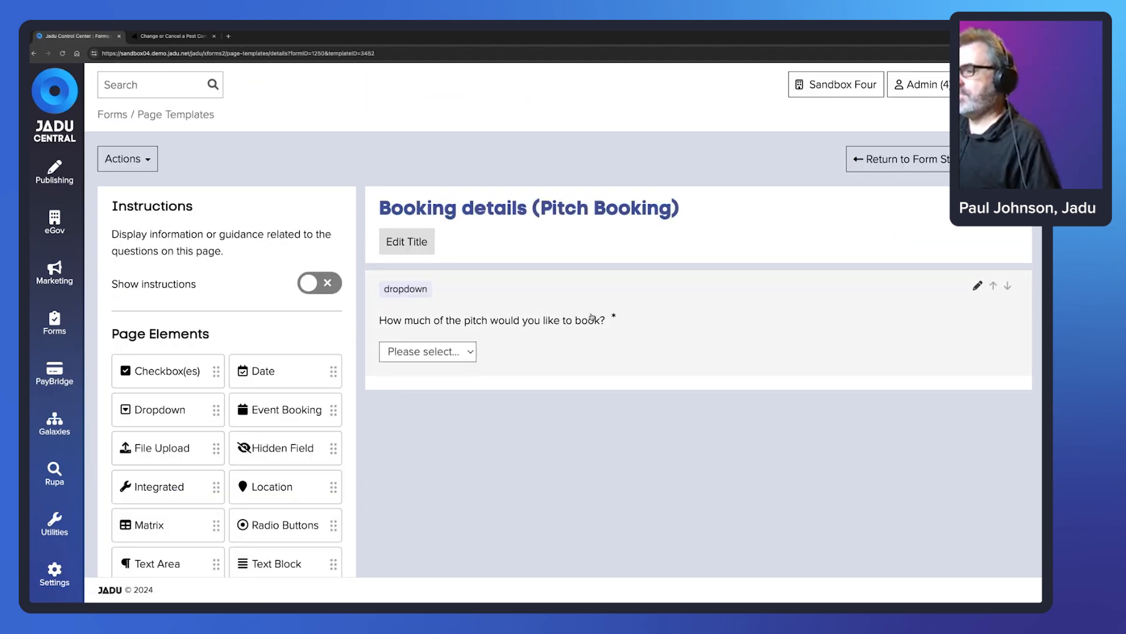
- Show the pitch-size dropdown's answer values: Full pitch 4, Half pitch 2, Quarter pitch 1
{"action": "left_click", "coordinate": [571, 322]}
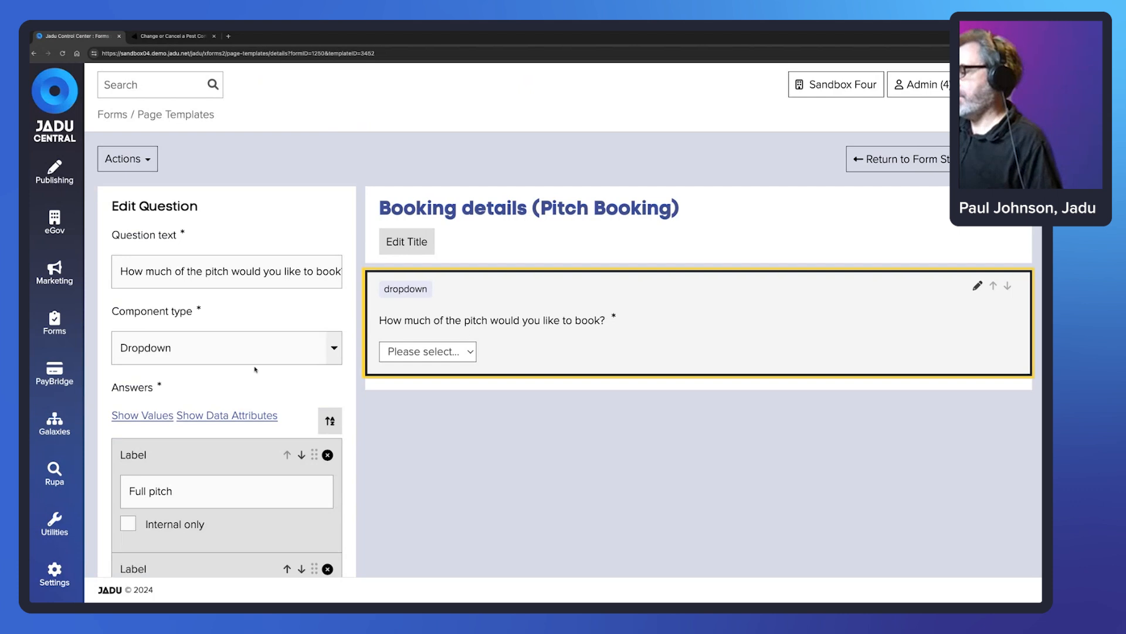
{"action": "scroll", "coordinate": [256, 369], "scroll_direction": "down", "scroll_amount": 6}
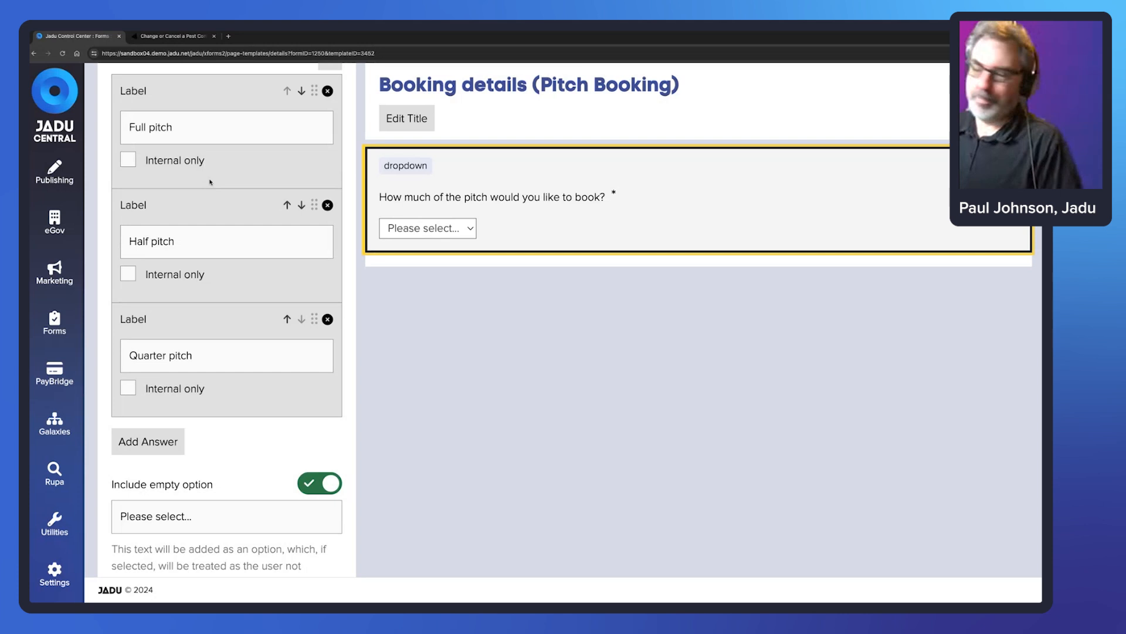
{"action": "scroll", "coordinate": [232, 188], "scroll_direction": "up", "scroll_amount": 1}
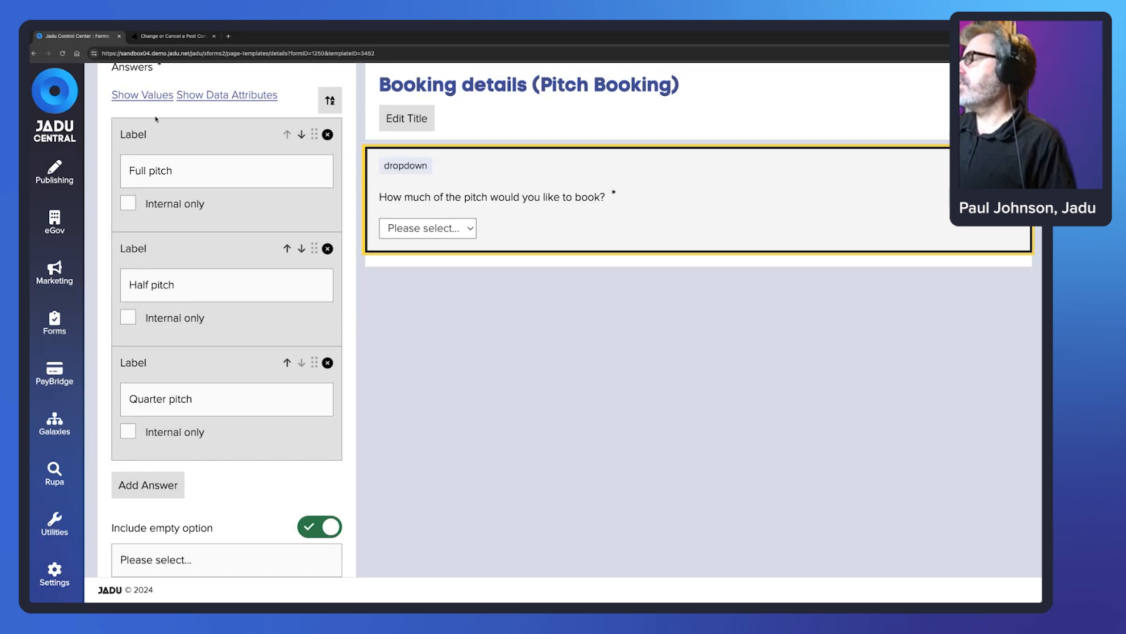
{"action": "left_click", "coordinate": [127, 96]}
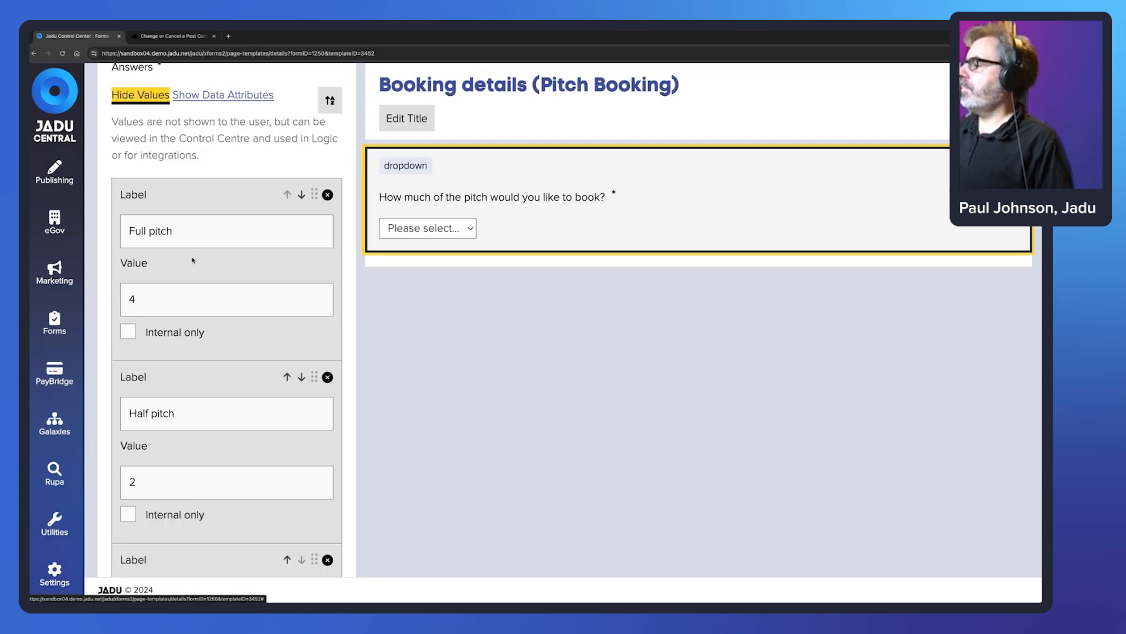
{"action": "scroll", "coordinate": [164, 235], "scroll_direction": "down", "scroll_amount": 2}
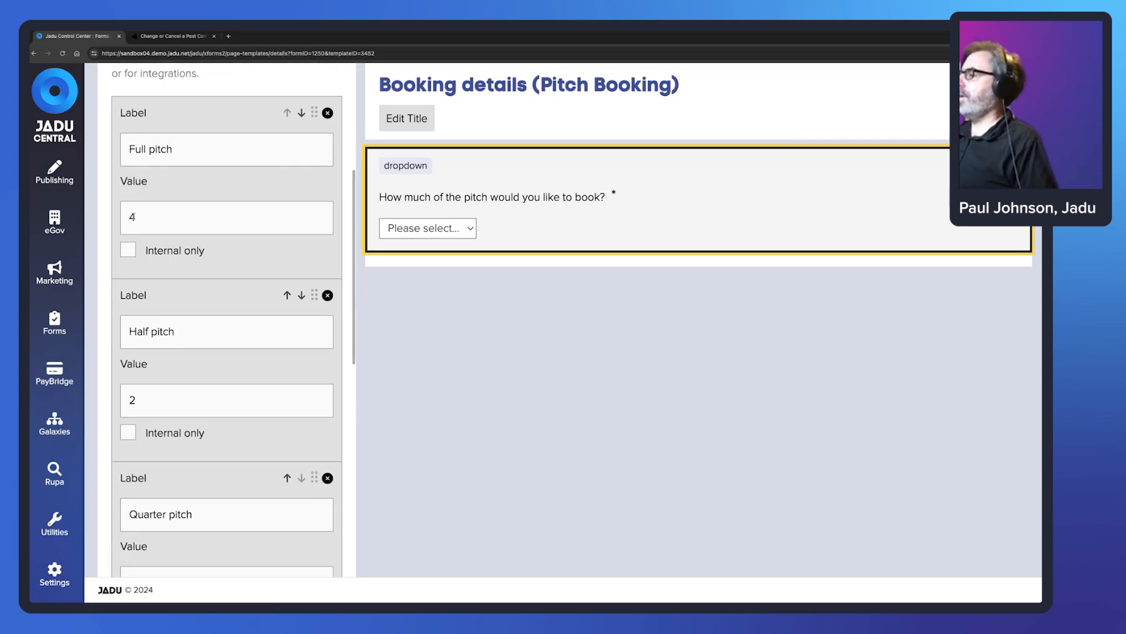
{"action": "double_click", "coordinate": [132, 217]}
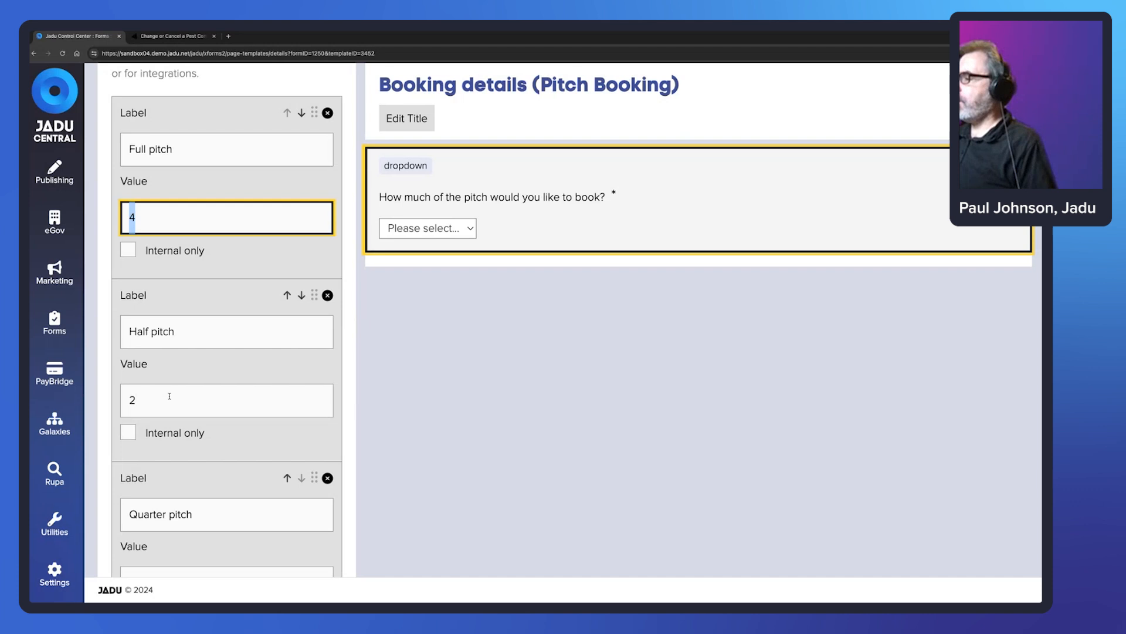
{"action": "double_click", "coordinate": [132, 399]}
{"action": "scroll", "coordinate": [176, 386], "scroll_direction": "down", "scroll_amount": 3}
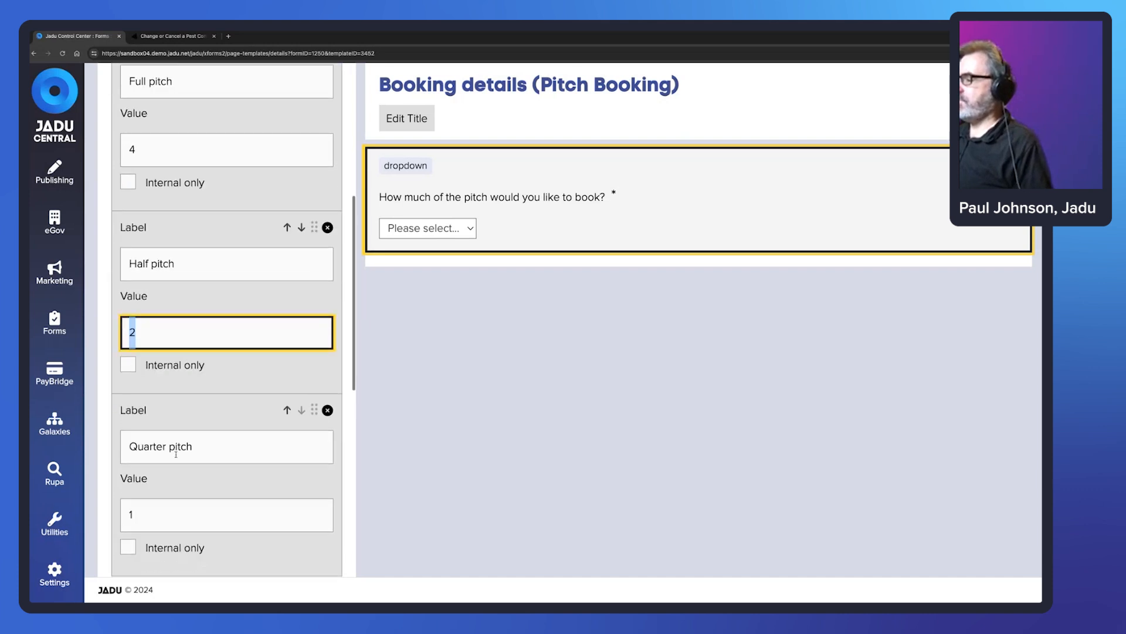
{"action": "double_click", "coordinate": [131, 433]}
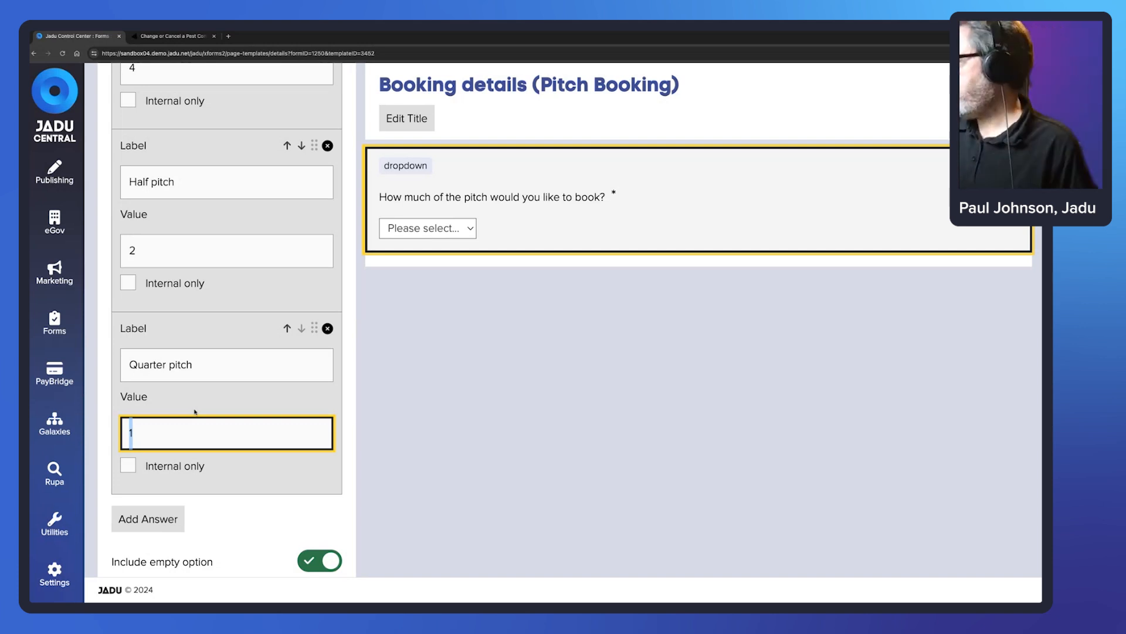
{"action": "scroll", "coordinate": [210, 191], "scroll_direction": "down", "scroll_amount": 2}
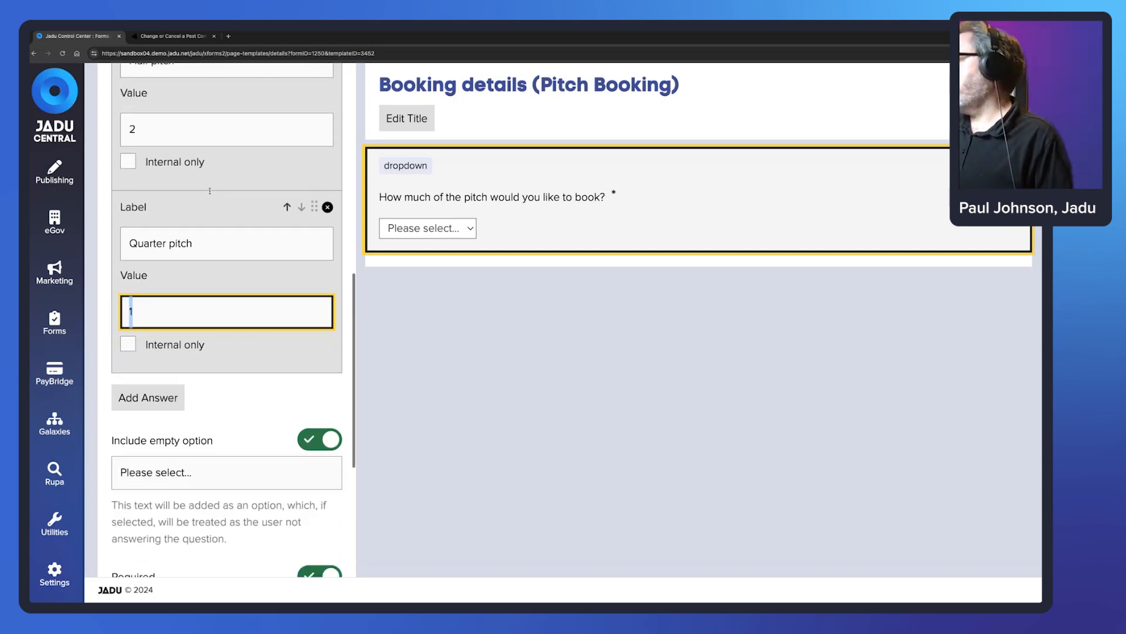
{"action": "scroll", "coordinate": [231, 184], "scroll_direction": "up", "scroll_amount": 10}
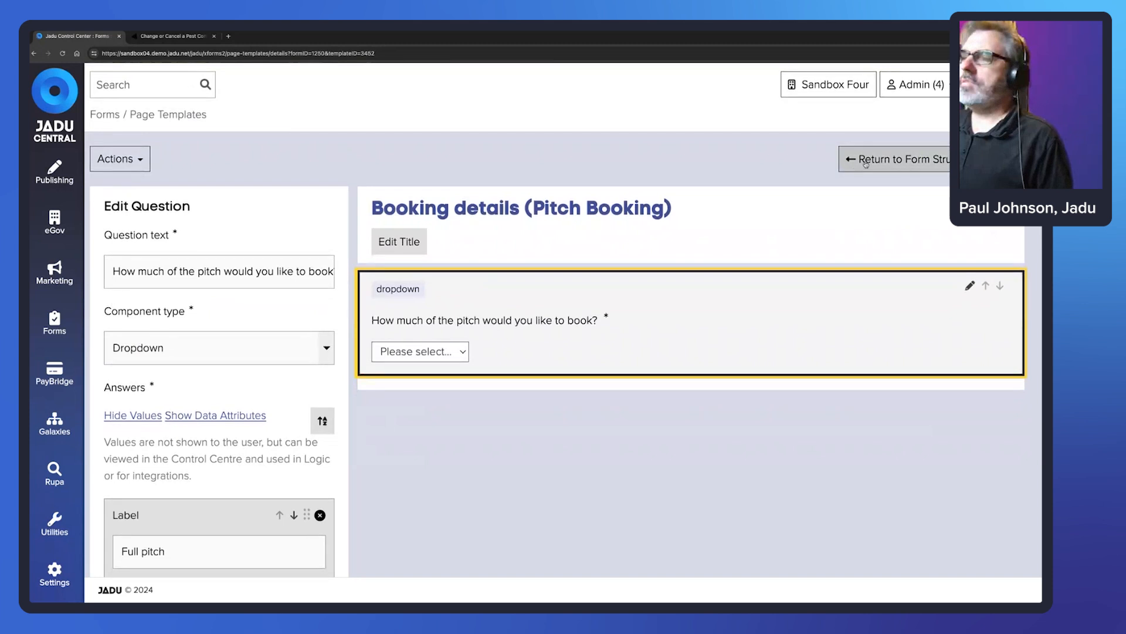
- Inspect the Time (Pitch Bookings) event booking question's settings, then cancel without changes
{"action": "left_click", "coordinate": [865, 164]}
{"action": "scroll", "coordinate": [516, 353], "scroll_direction": "down", "scroll_amount": 3}
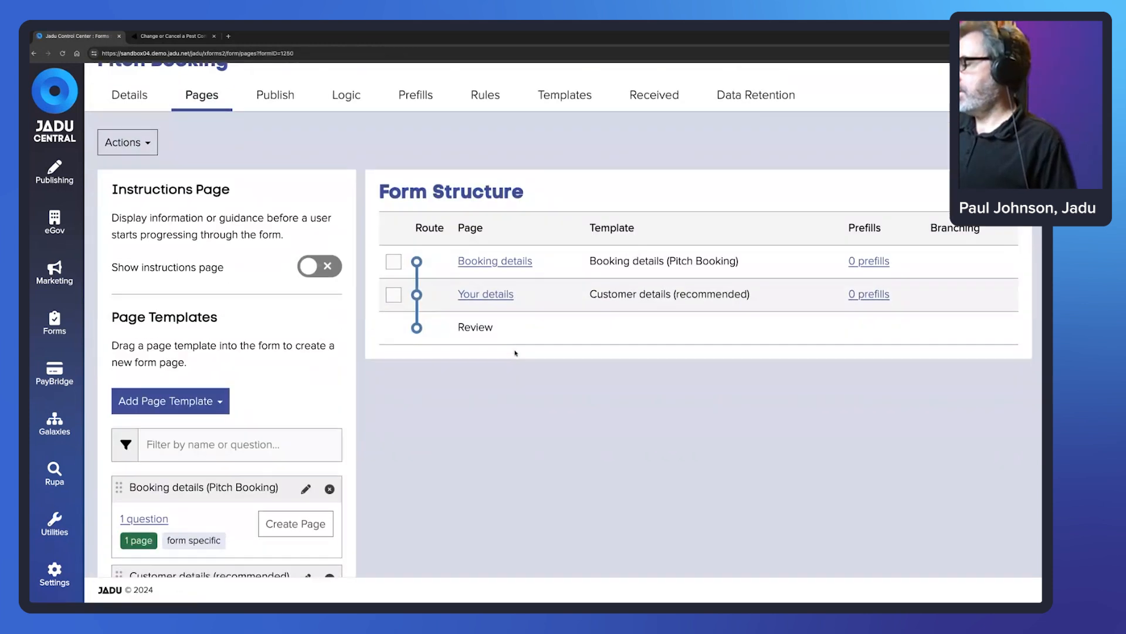
{"action": "scroll", "coordinate": [516, 353], "scroll_direction": "down", "scroll_amount": 2}
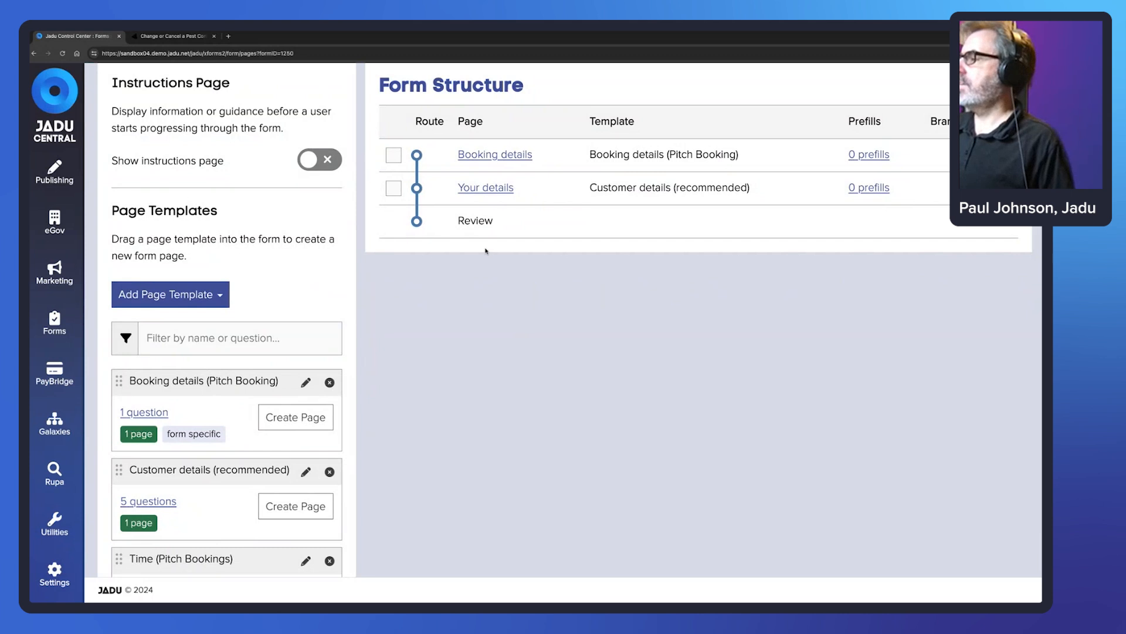
{"action": "left_click", "coordinate": [306, 560]}
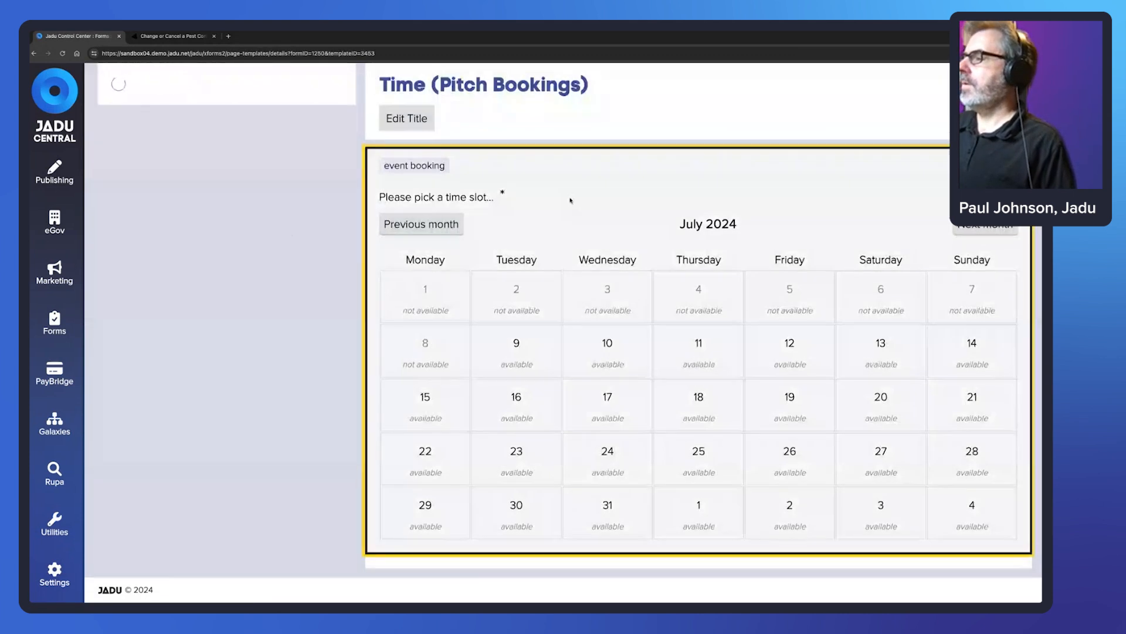
{"action": "scroll", "coordinate": [201, 134], "scroll_direction": "down", "scroll_amount": 2}
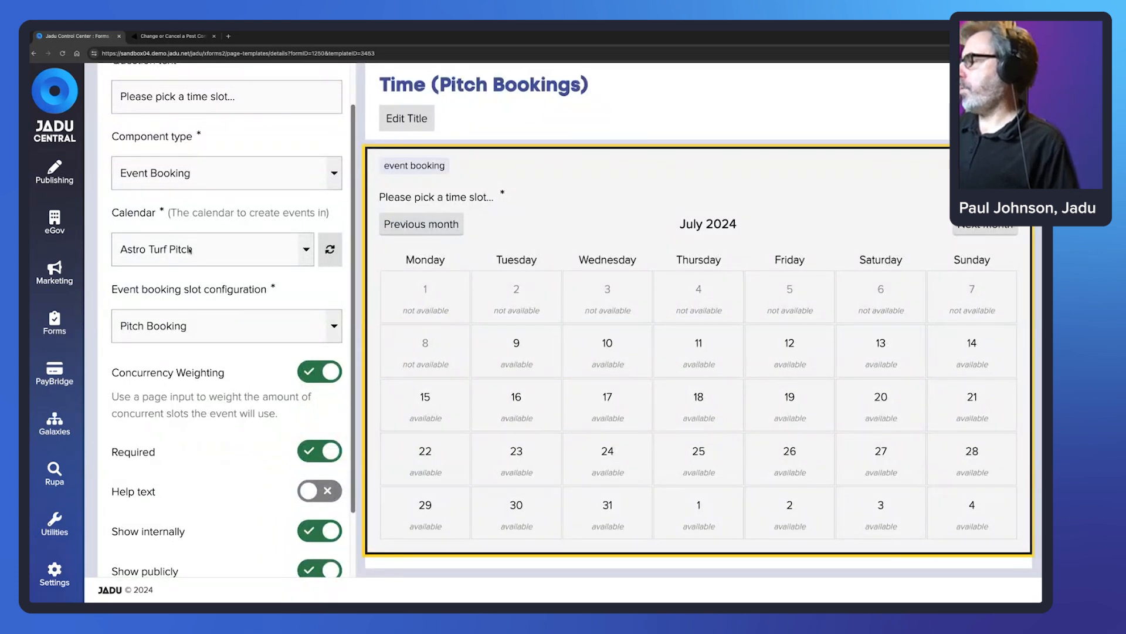
{"action": "scroll", "coordinate": [192, 276], "scroll_direction": "down", "scroll_amount": 1}
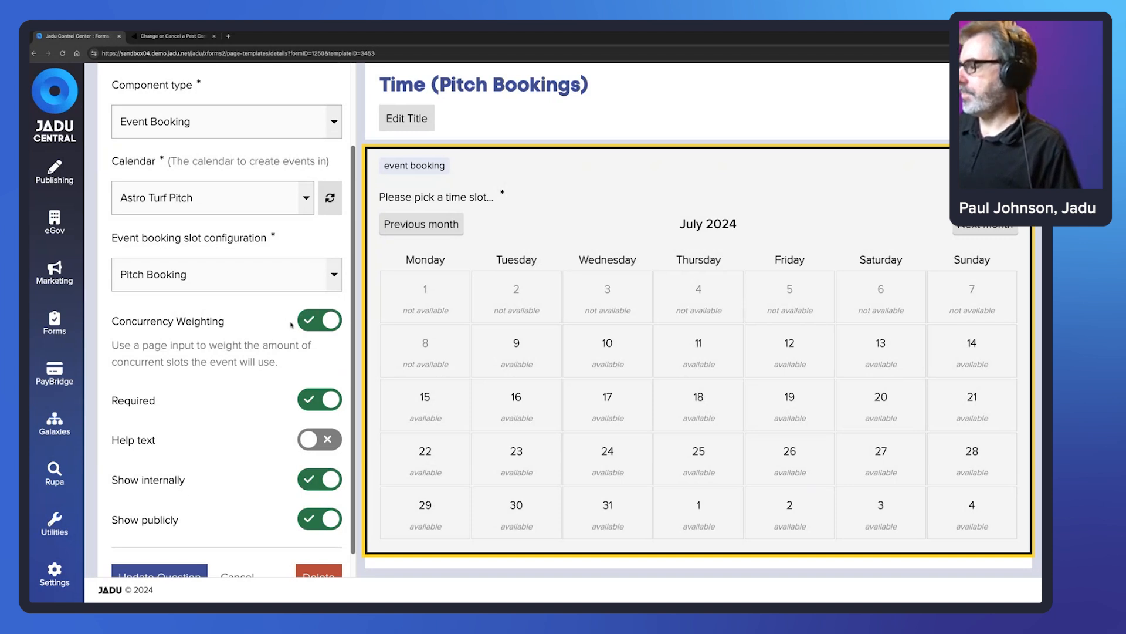
{"action": "scroll", "coordinate": [712, 294], "scroll_direction": "down", "scroll_amount": 1}
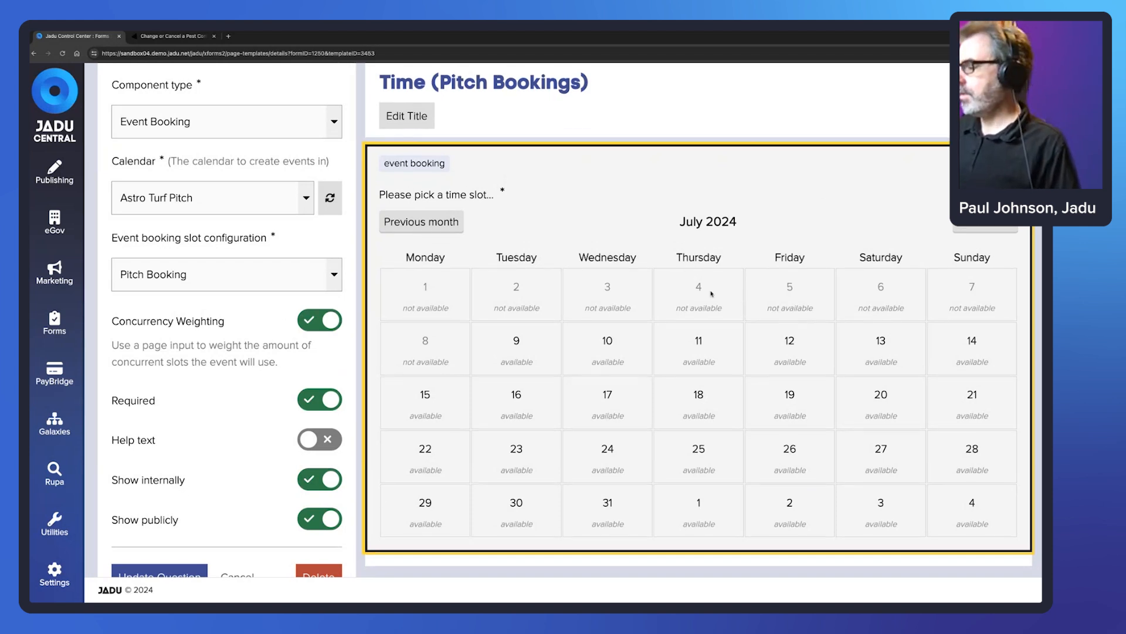
{"action": "left_click", "coordinate": [240, 576]}
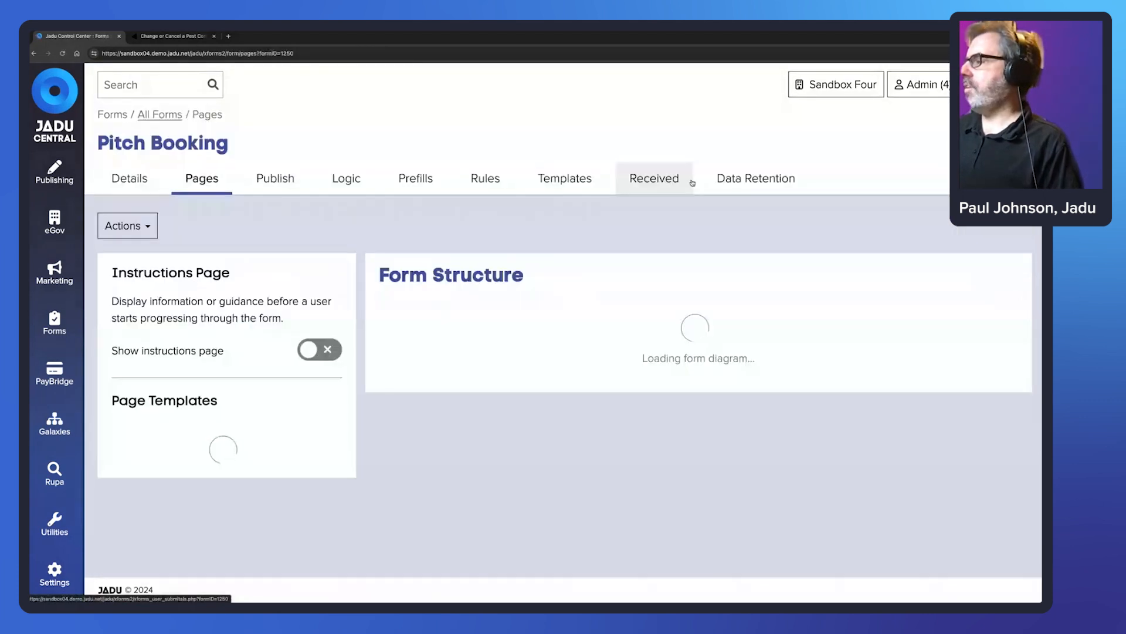
- Add the Time (Pitch Bookings) template as a page titled 'Time'
{"action": "scroll", "coordinate": [210, 458], "scroll_direction": "down", "scroll_amount": 3}
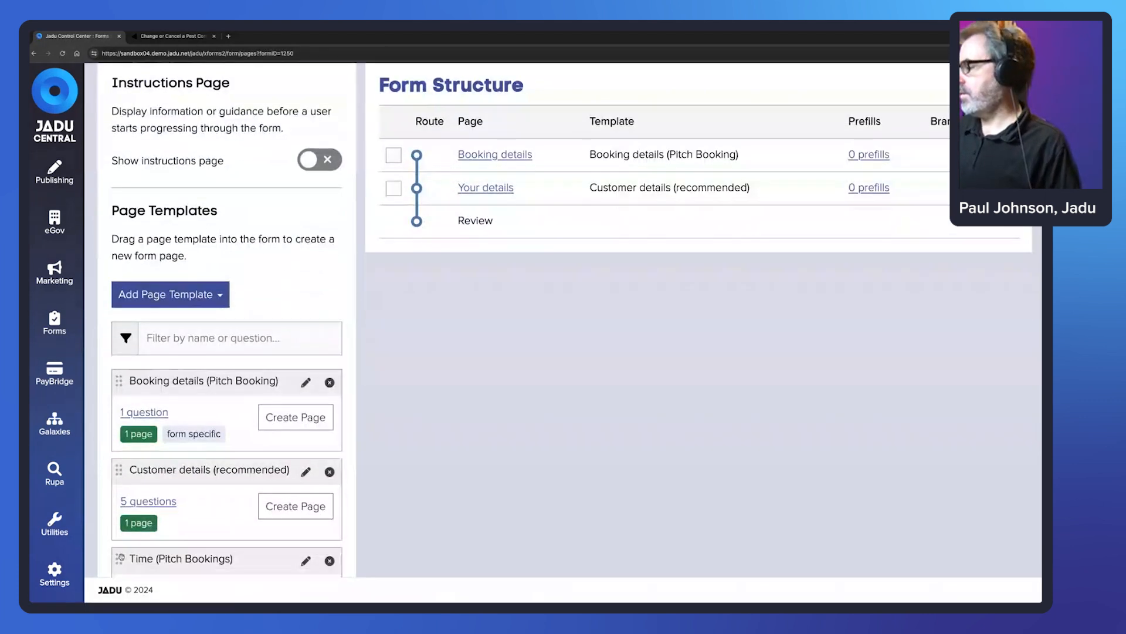
{"action": "left_click_drag", "start_coordinate": [119, 559], "coordinate": [524, 253]}
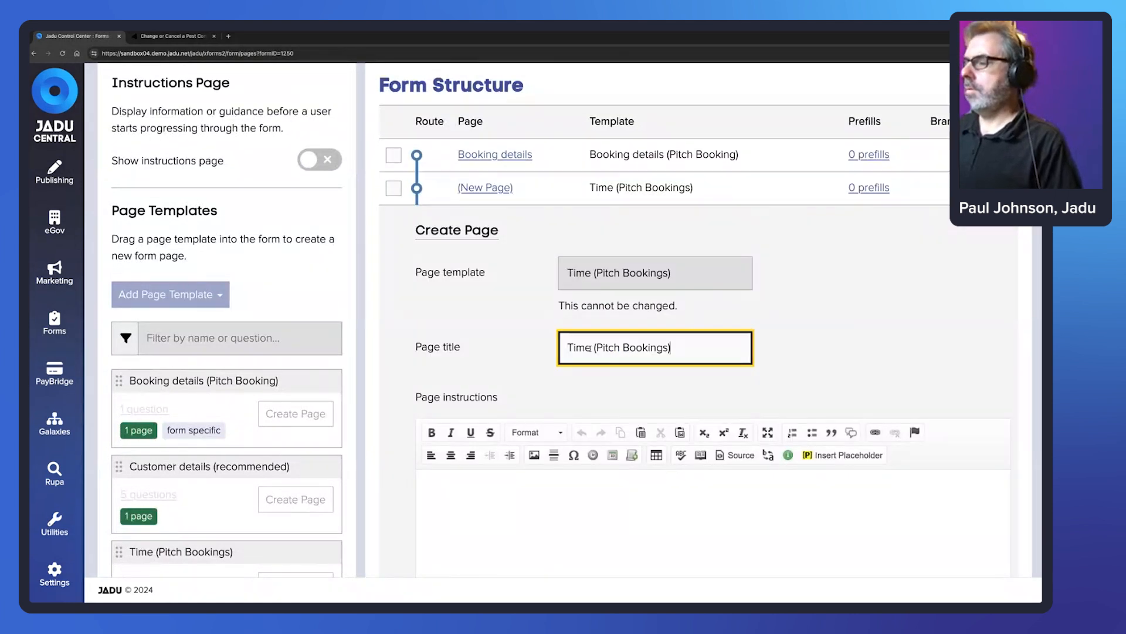
{"action": "left_click_drag", "start_coordinate": [593, 350], "coordinate": [724, 351]}
{"action": "key", "text": "BackSpace"}
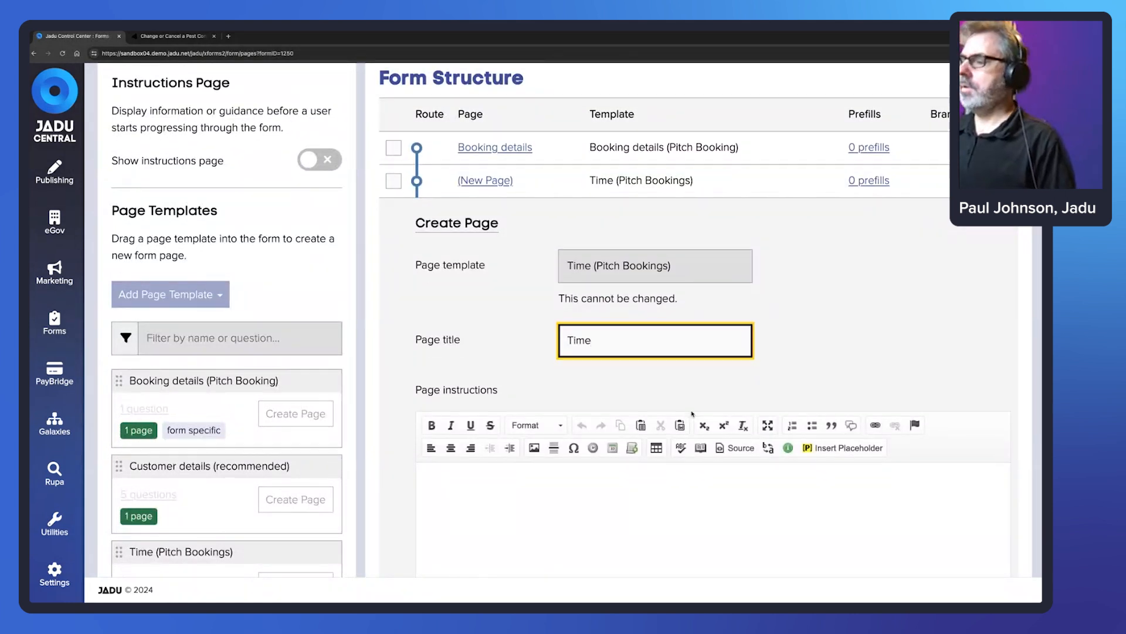
- Set Concurrency Weighting to the 'How much of the pitch would you like to book?' question
{"action": "scroll", "coordinate": [692, 411], "scroll_direction": "down", "scroll_amount": 6}
{"action": "scroll", "coordinate": [574, 436], "scroll_direction": "down", "scroll_amount": 3}
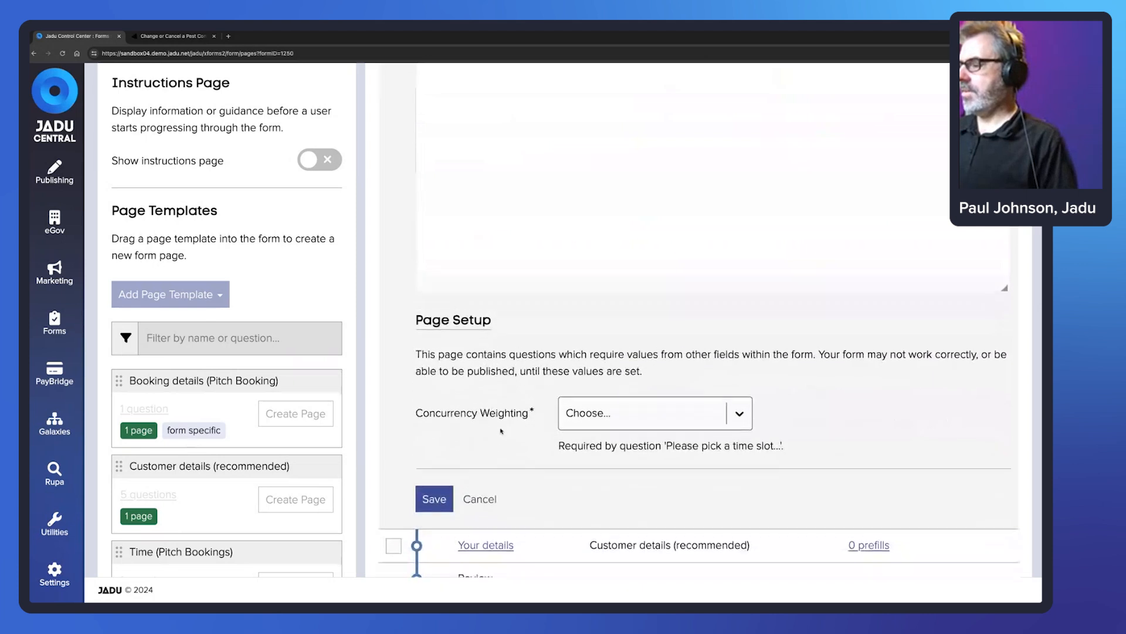
{"action": "left_click_drag", "start_coordinate": [416, 409], "coordinate": [530, 406]}
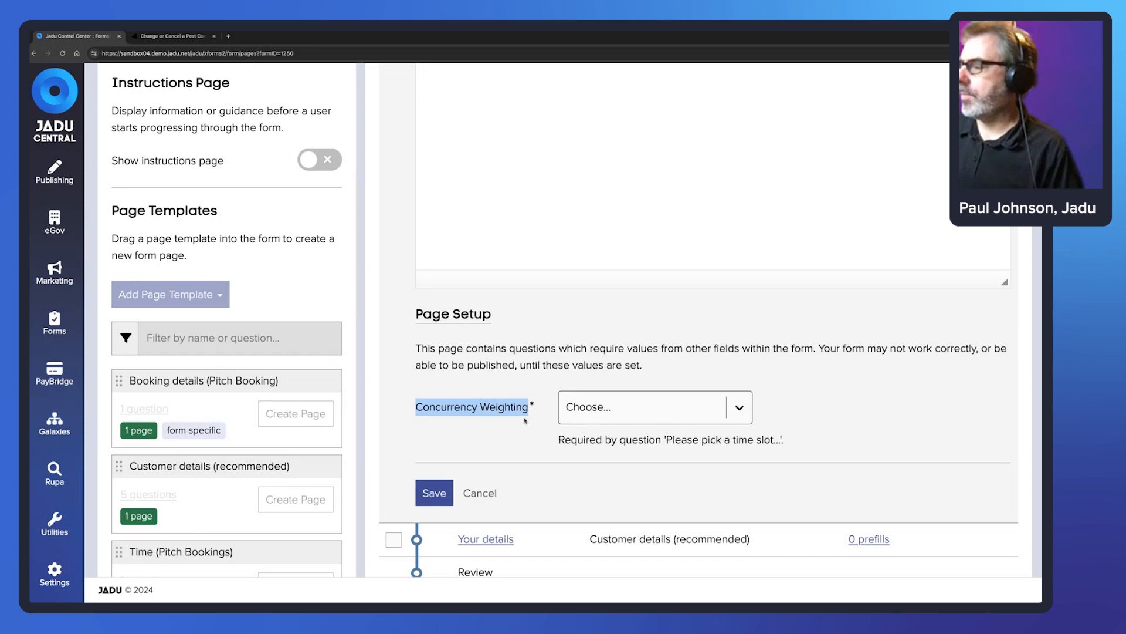
{"action": "left_click", "coordinate": [737, 409]}
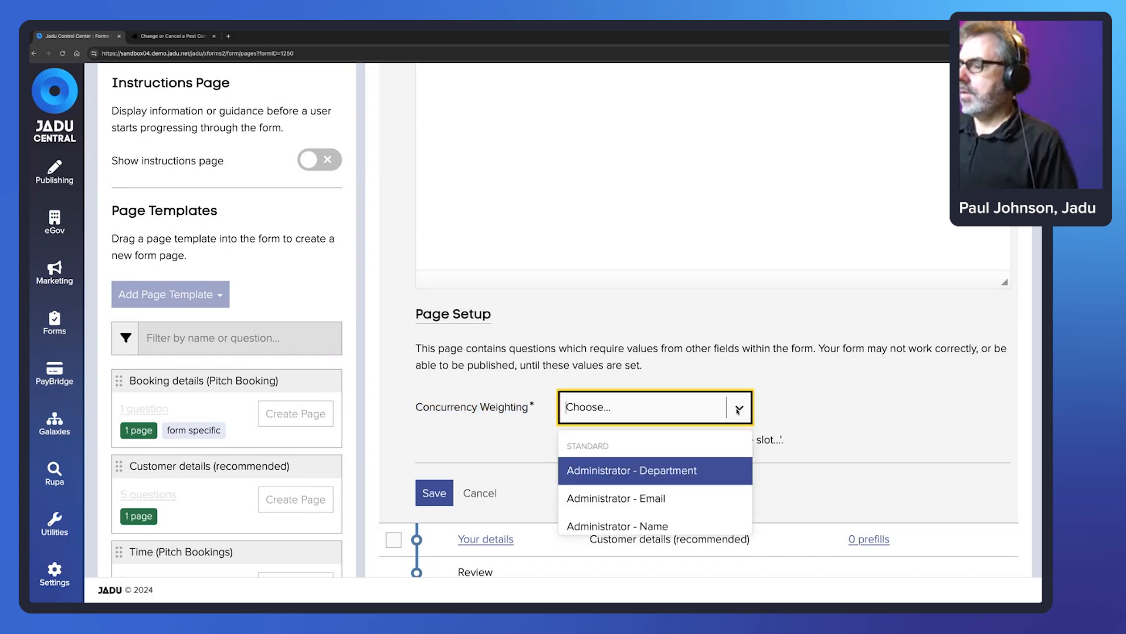
{"action": "type", "text": "how"}
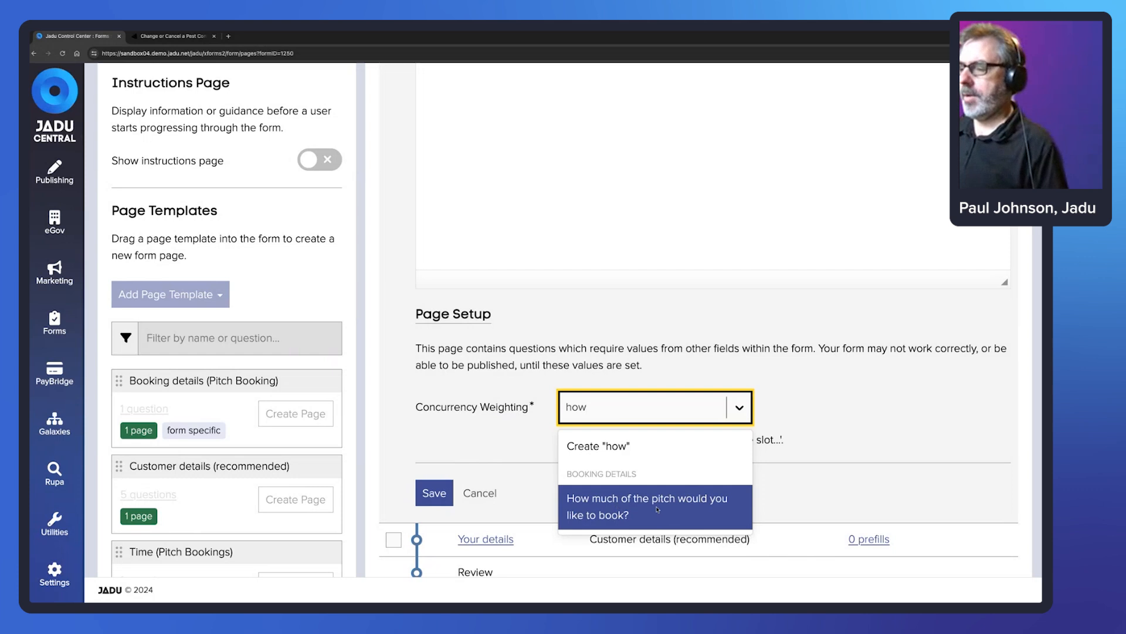
{"action": "scroll", "coordinate": [685, 508], "scroll_direction": "down", "scroll_amount": 1}
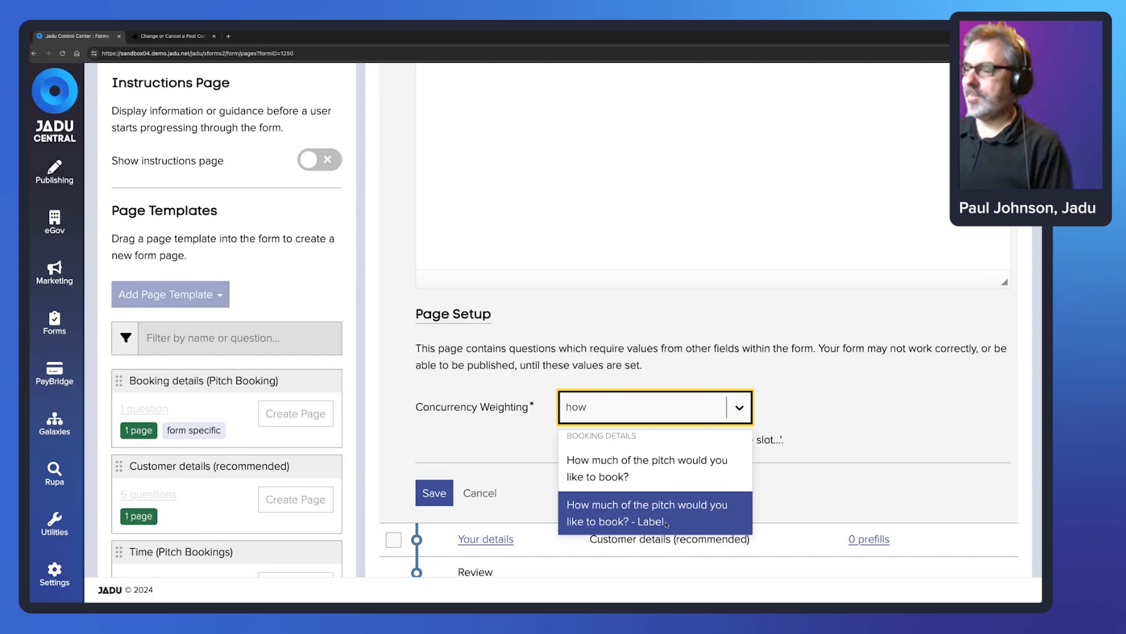
{"action": "left_click", "coordinate": [643, 473]}
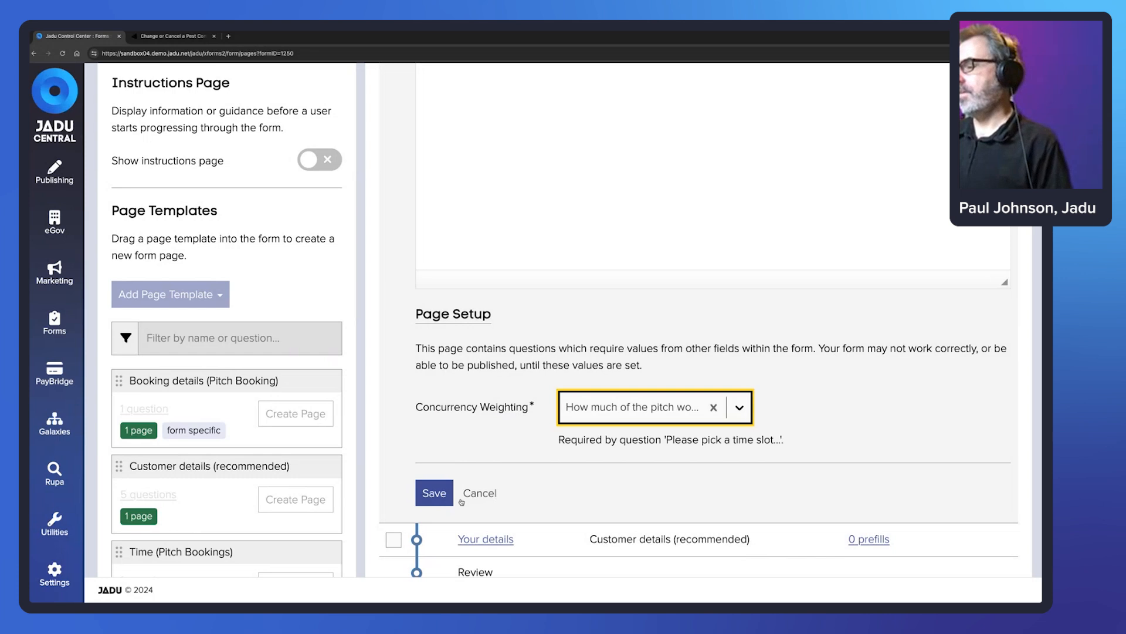
- Save the concurrency weighting and open the live Pitch Booking form from the Publish tab
{"action": "left_click", "coordinate": [433, 493]}
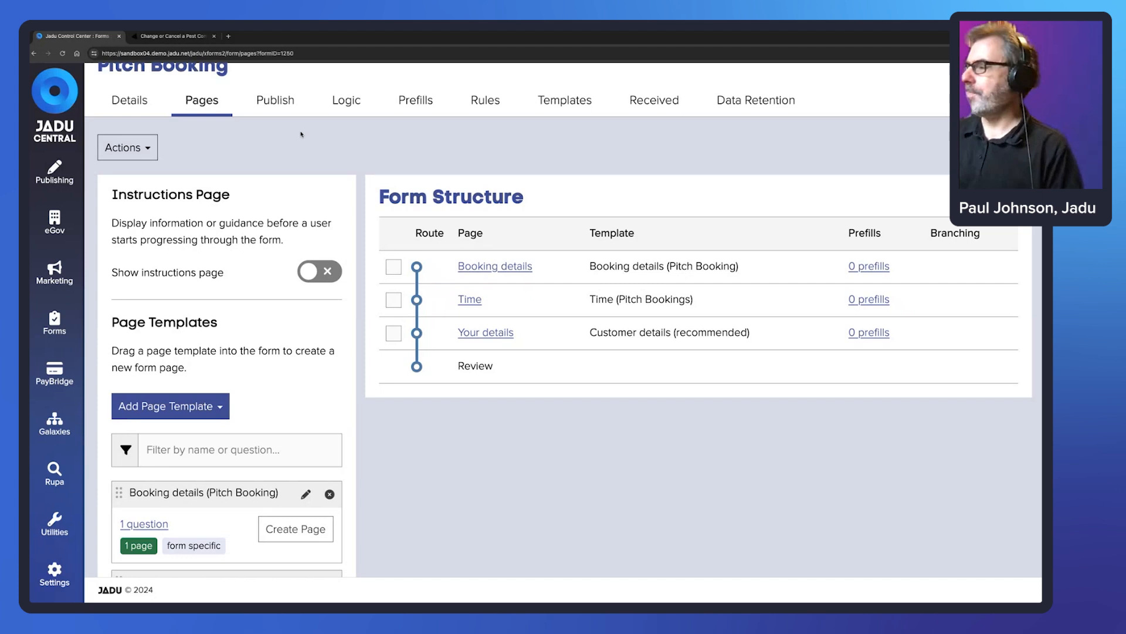
{"action": "left_click", "coordinate": [276, 104]}
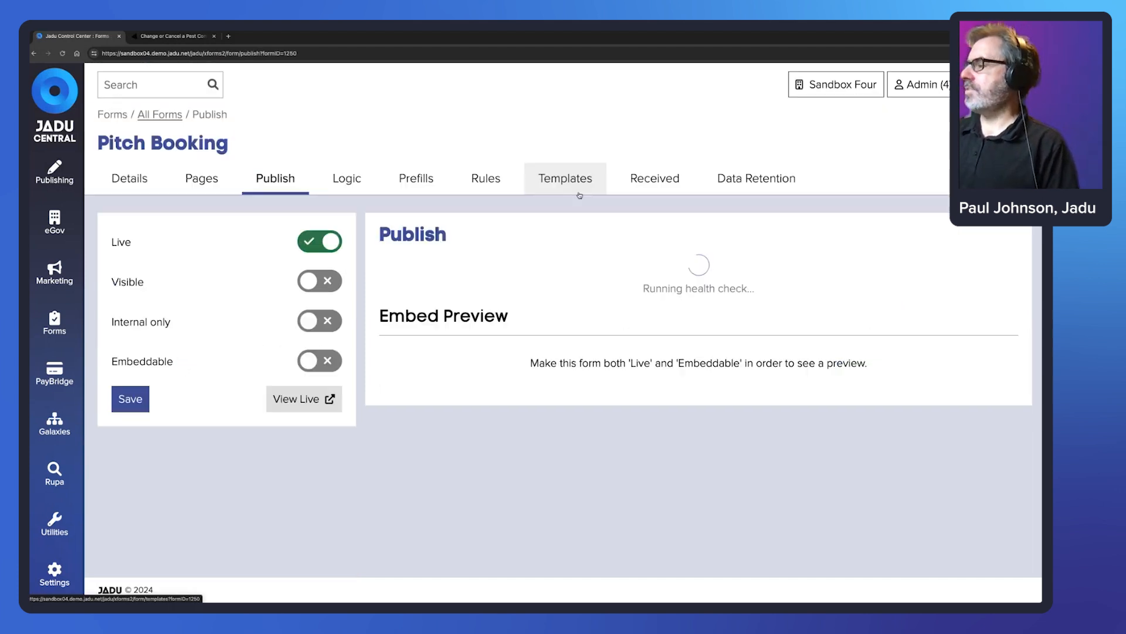
{"action": "left_click", "coordinate": [305, 401]}
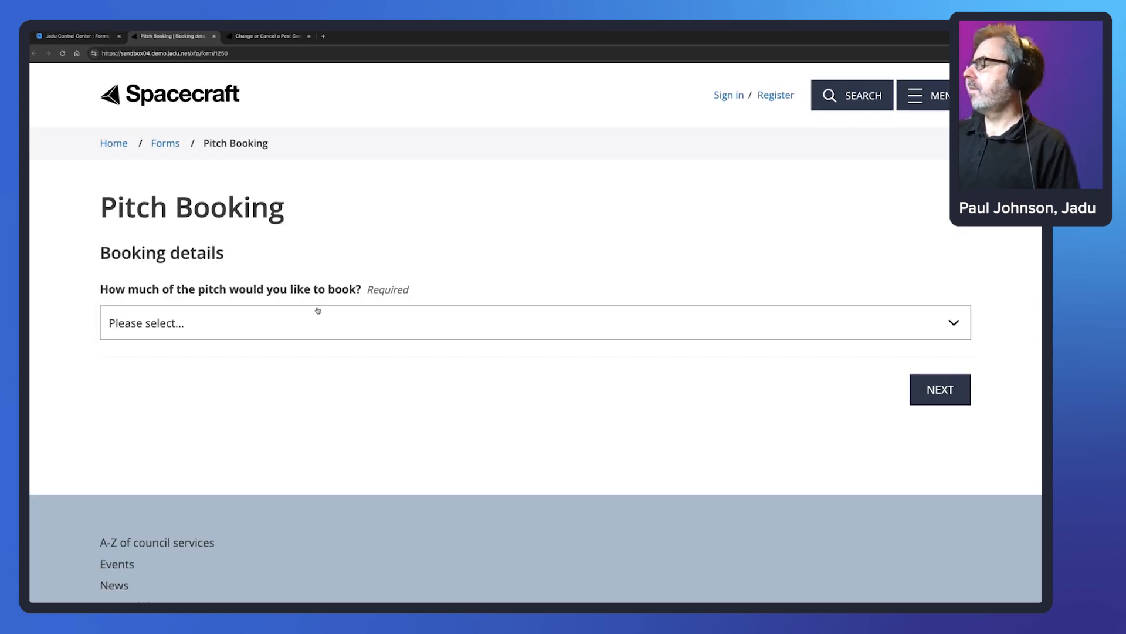
- Choose Full pitch and continue to the Time page
{"action": "left_click", "coordinate": [318, 311]}
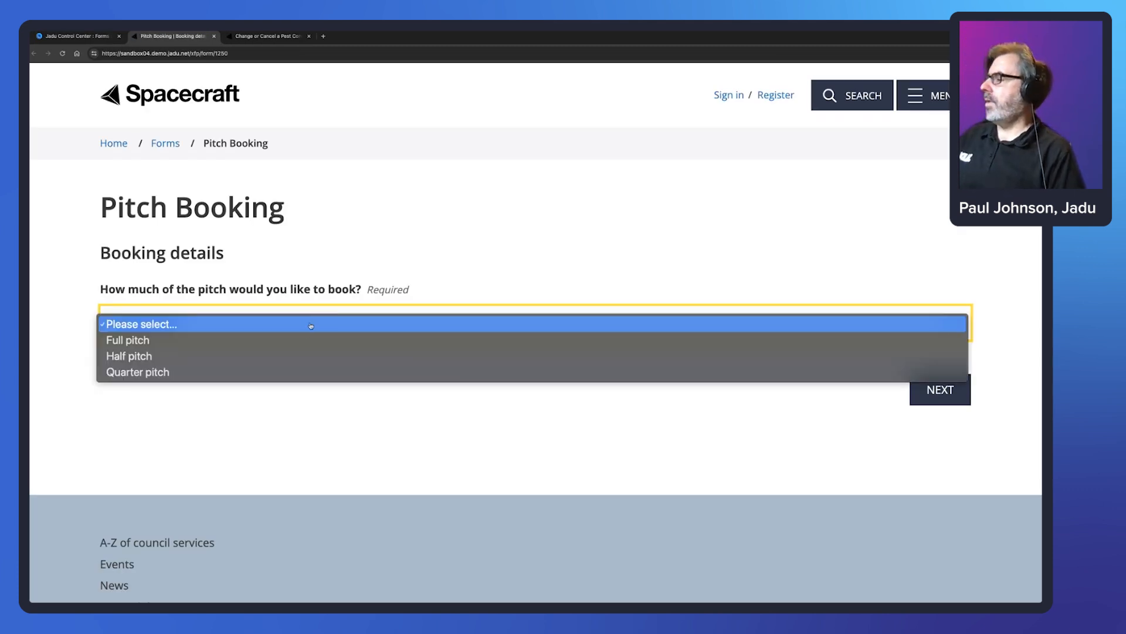
{"action": "left_click", "coordinate": [305, 341]}
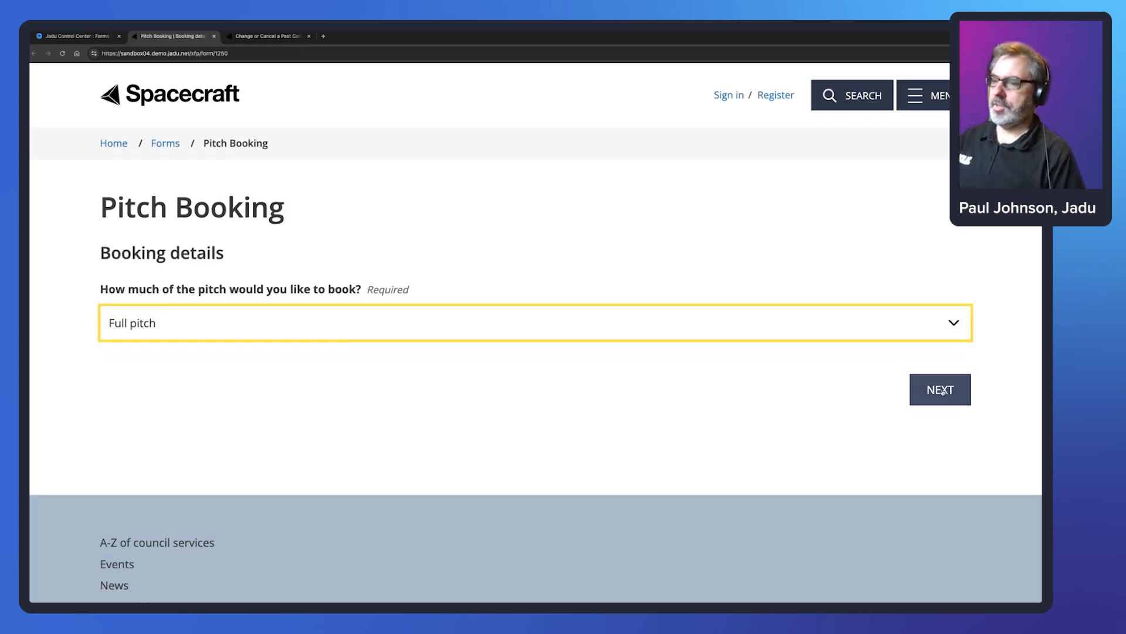
{"action": "left_click", "coordinate": [932, 391]}
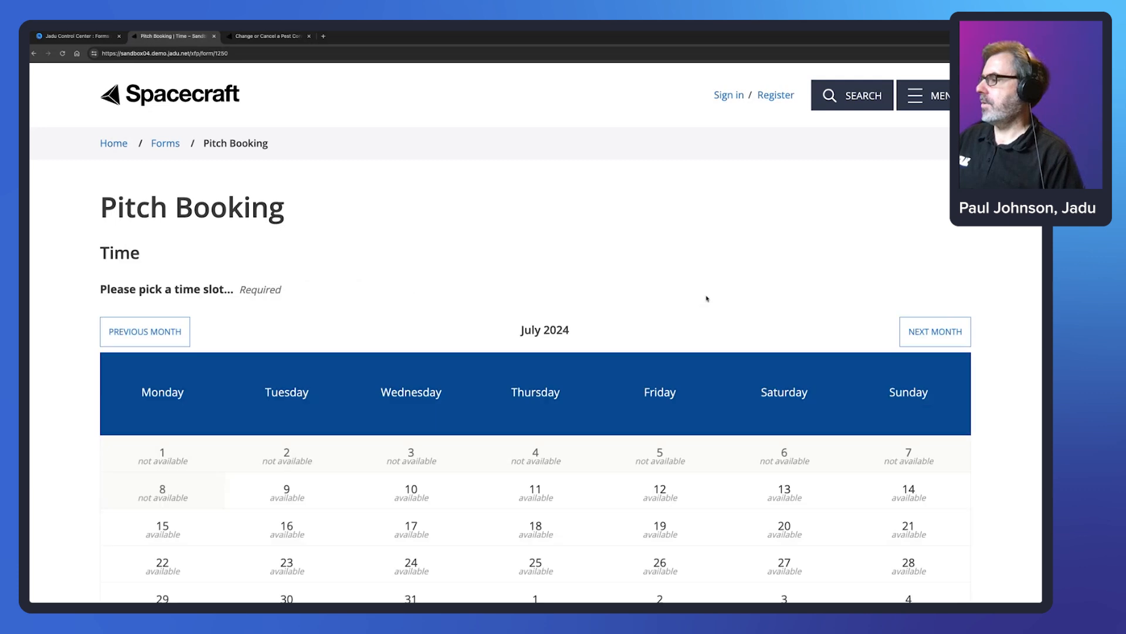
- Pick the 10 July 09:00–10:30 slot and continue to Your details
{"action": "scroll", "coordinate": [428, 318], "scroll_direction": "down", "scroll_amount": 3}
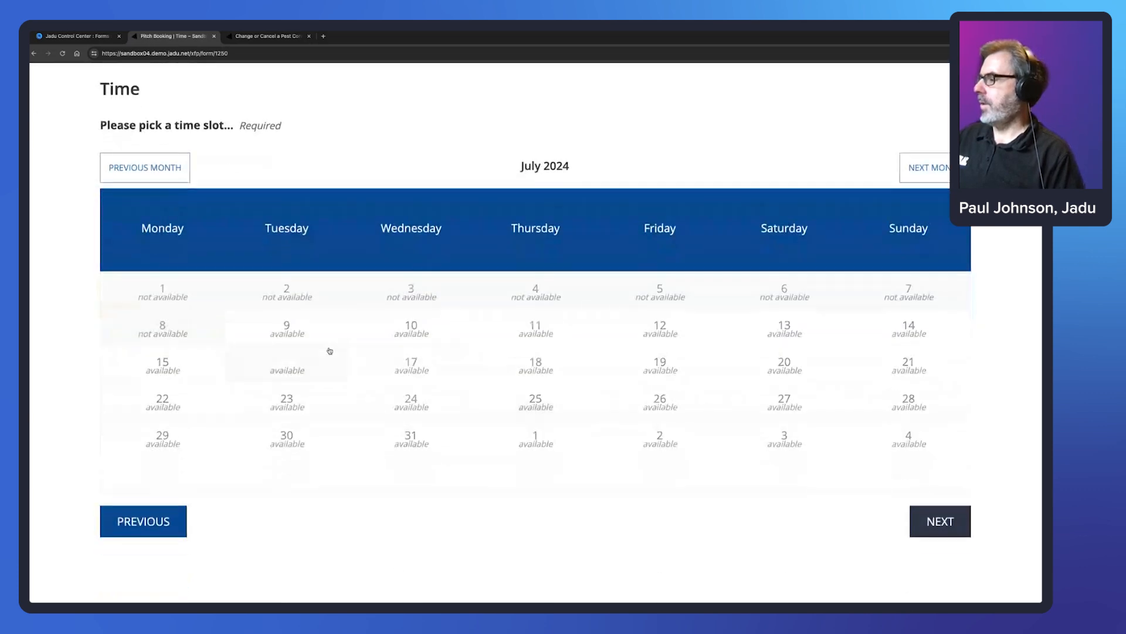
{"action": "left_click", "coordinate": [417, 329]}
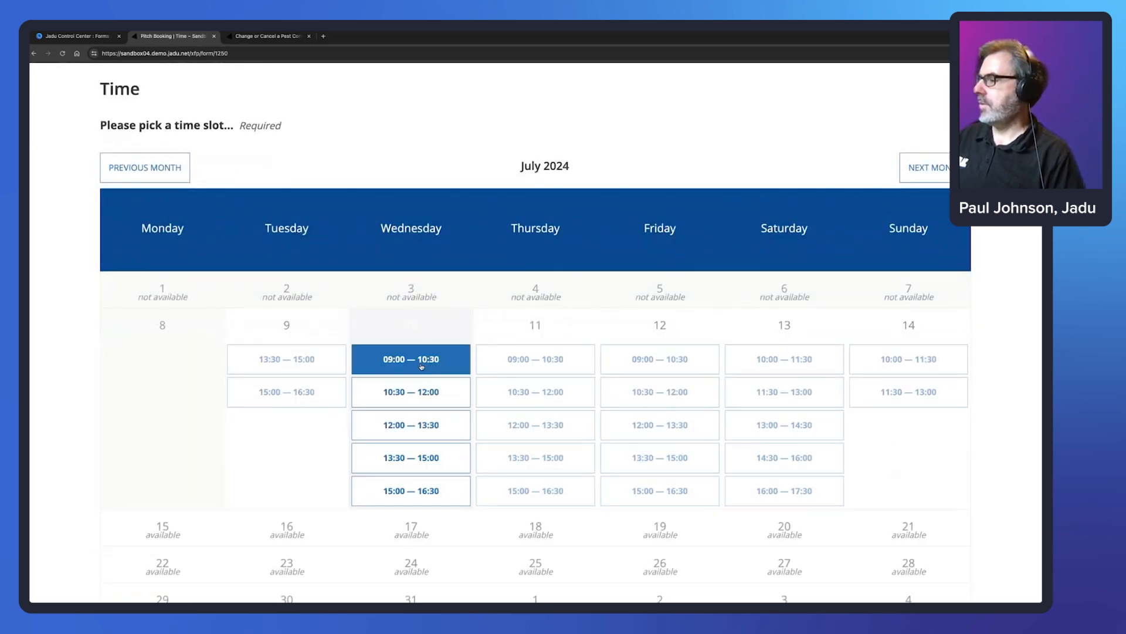
{"action": "left_click", "coordinate": [426, 361]}
{"action": "scroll", "coordinate": [465, 326], "scroll_direction": "down", "scroll_amount": 3}
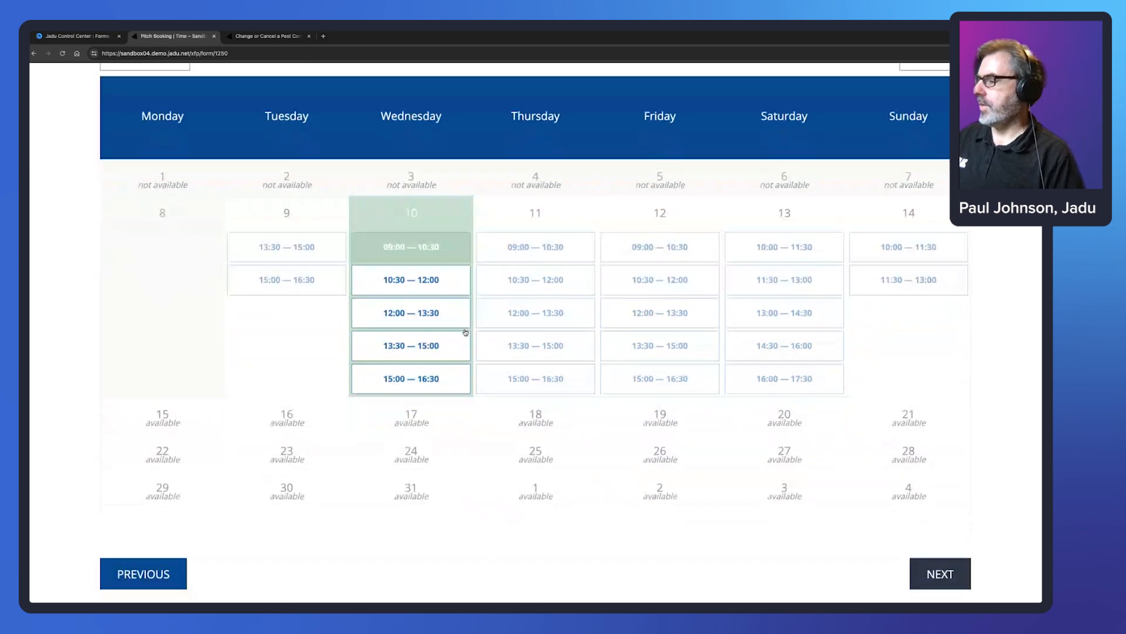
{"action": "left_click", "coordinate": [962, 537]}
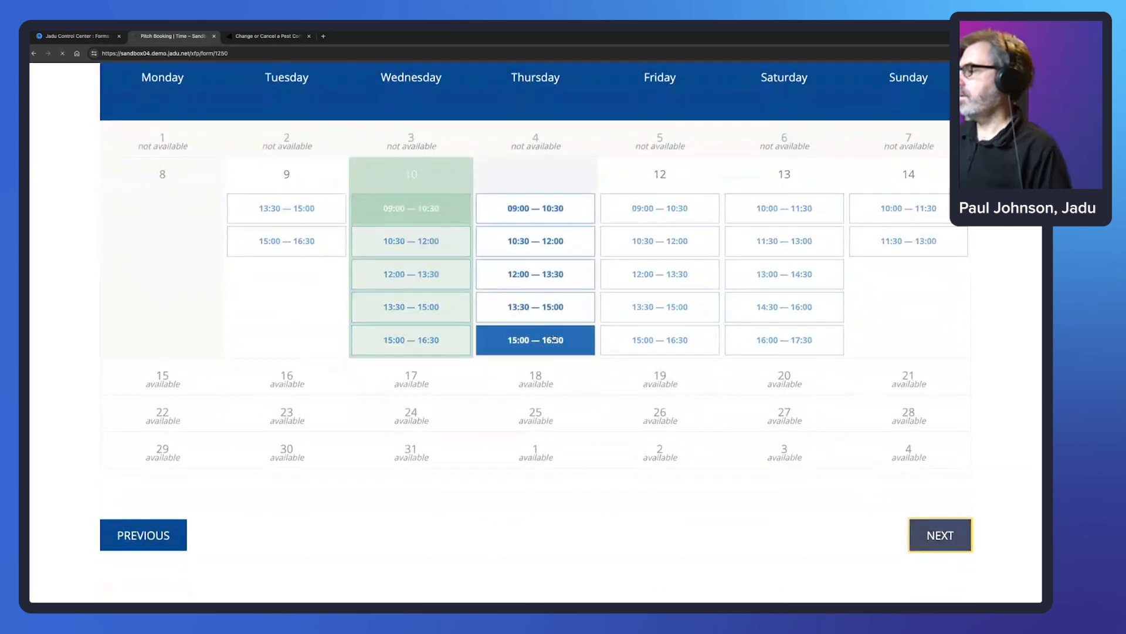
{"action": "left_click", "coordinate": [311, 317]}
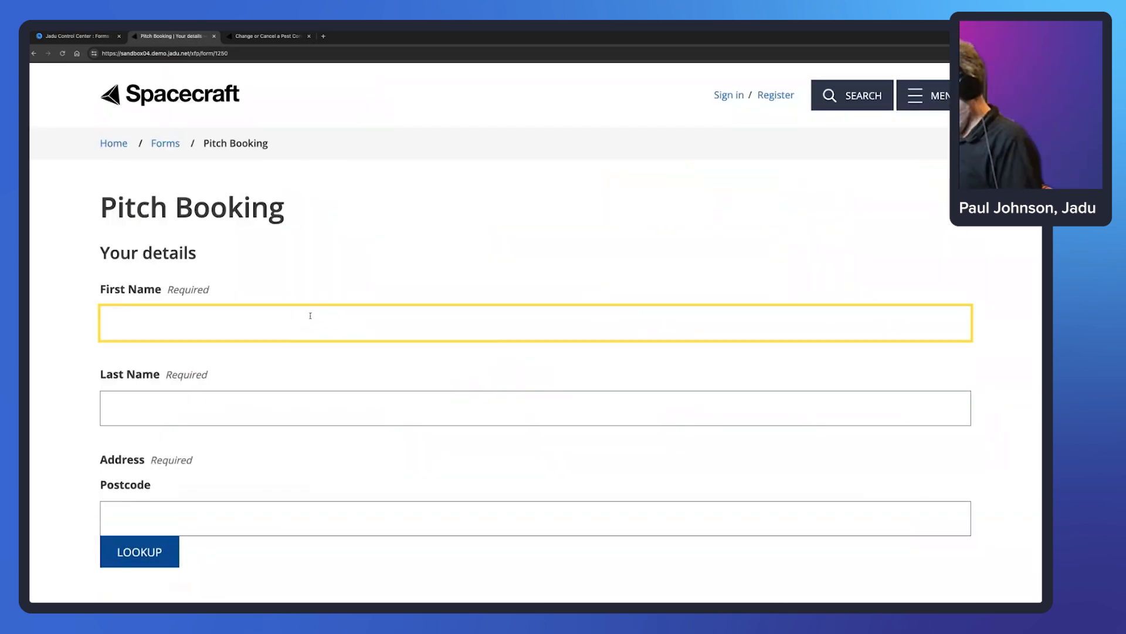
- Enter the booker's first and last name, paste the postcode and choose their looked-up address
{"action": "key", "text": "Tab"}
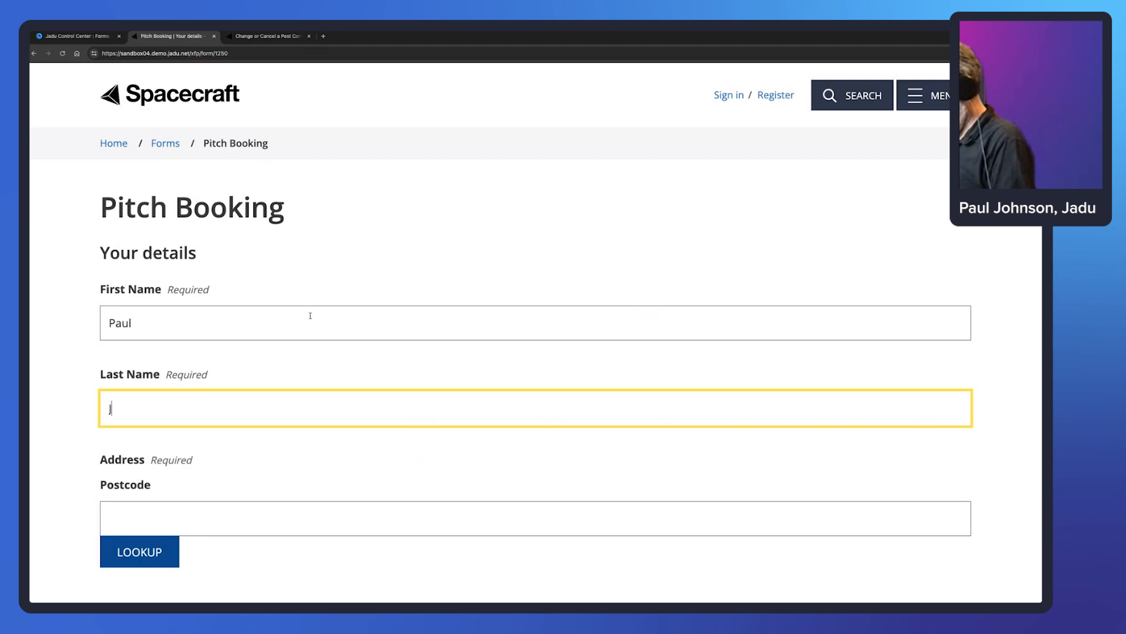
{"action": "key", "text": "Tab"}
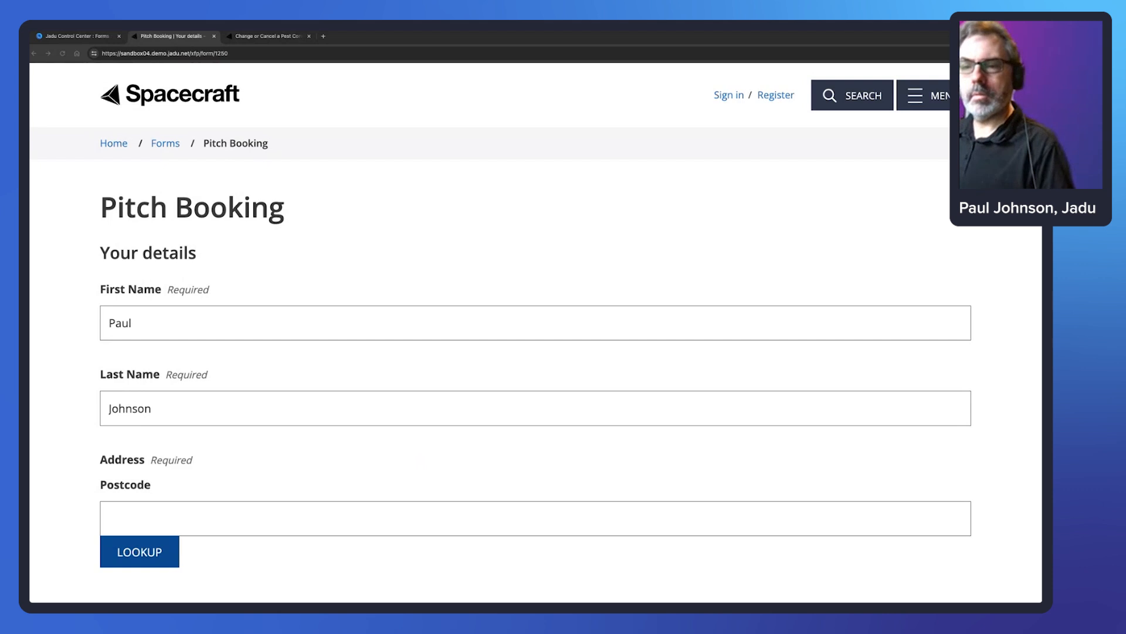
{"action": "left_click", "coordinate": [169, 530]}
{"action": "type", "text": "LE4 5NU"}
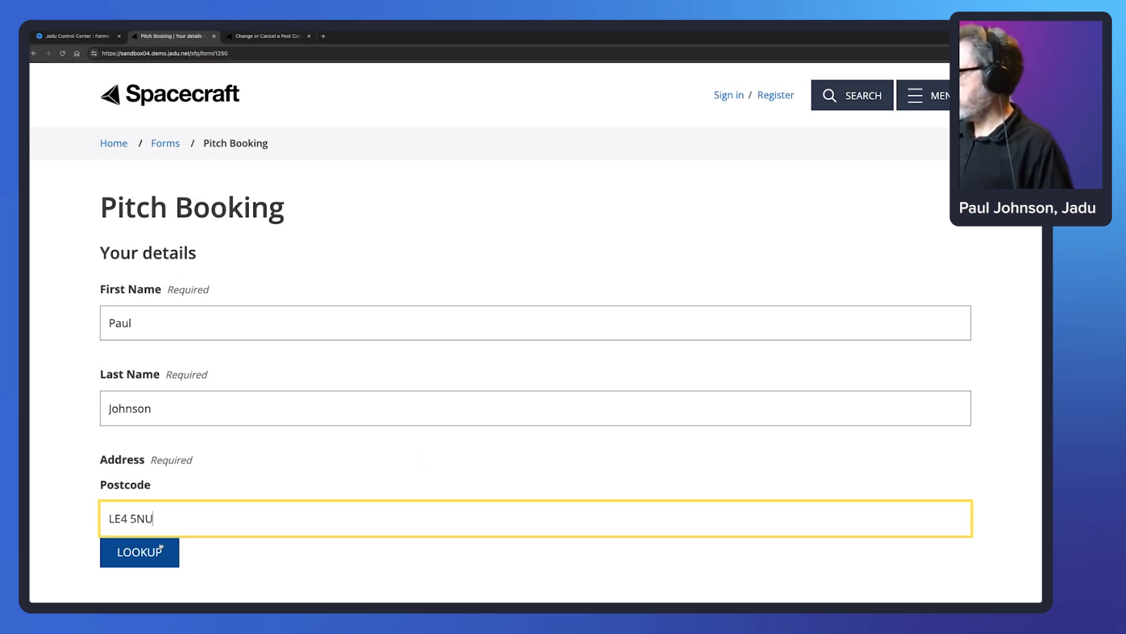
{"action": "left_click", "coordinate": [172, 554]}
{"action": "left_click", "coordinate": [335, 213]}
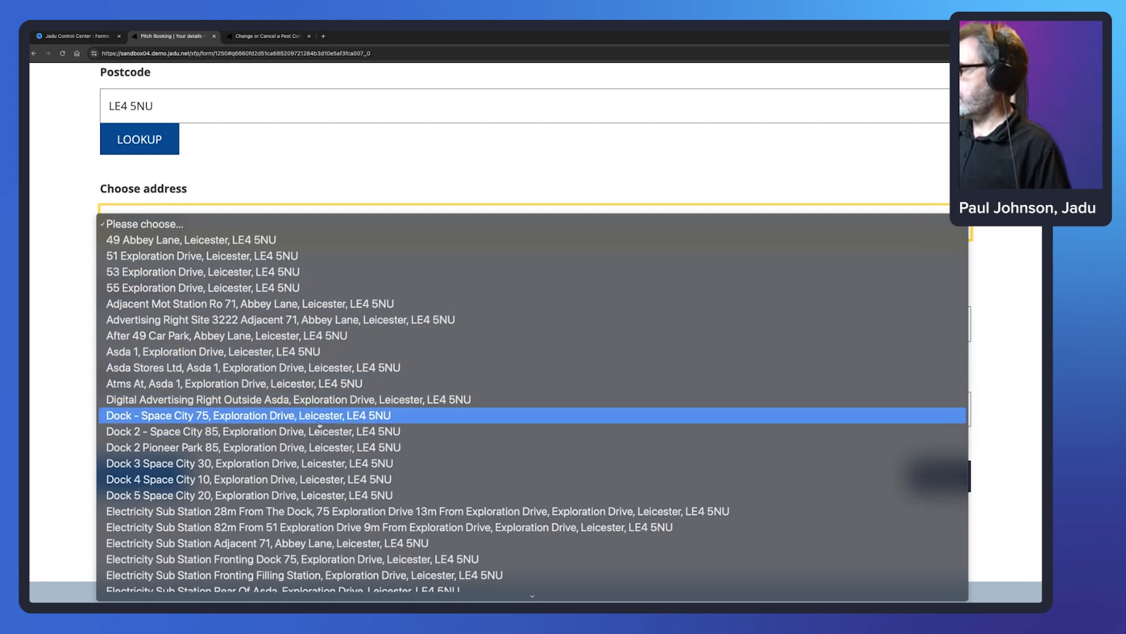
{"action": "left_click", "coordinate": [340, 415]}
- Continue to the review page and submit the full-pitch booking
{"action": "scroll", "coordinate": [631, 367], "scroll_direction": "down", "scroll_amount": 1}
{"action": "left_click", "coordinate": [955, 437]}
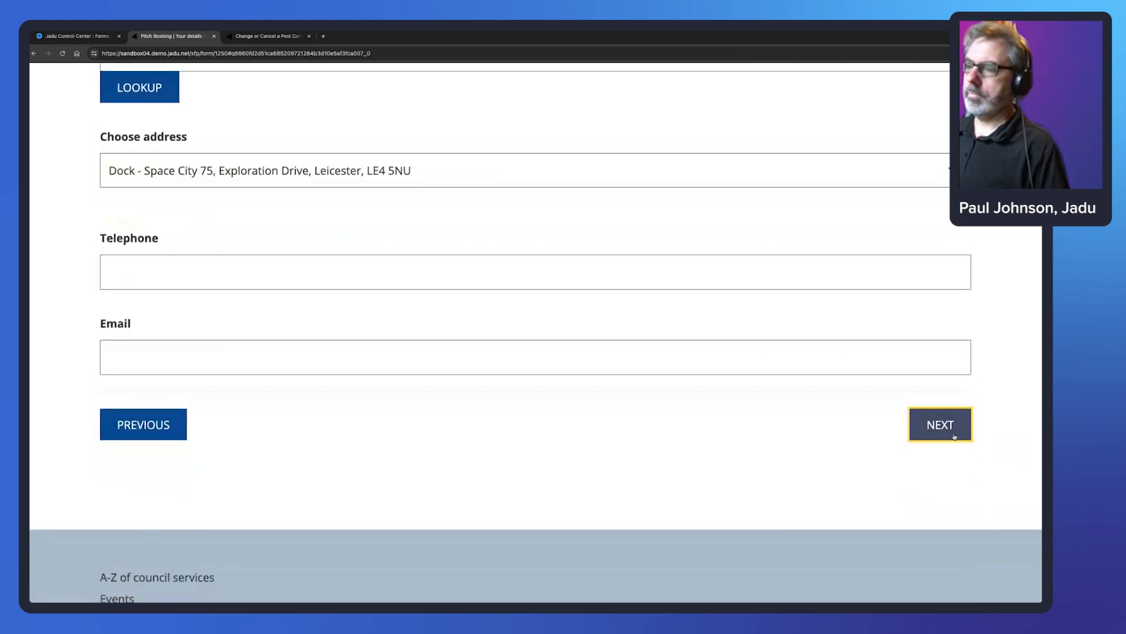
{"action": "scroll", "coordinate": [460, 287], "scroll_direction": "down", "scroll_amount": 4}
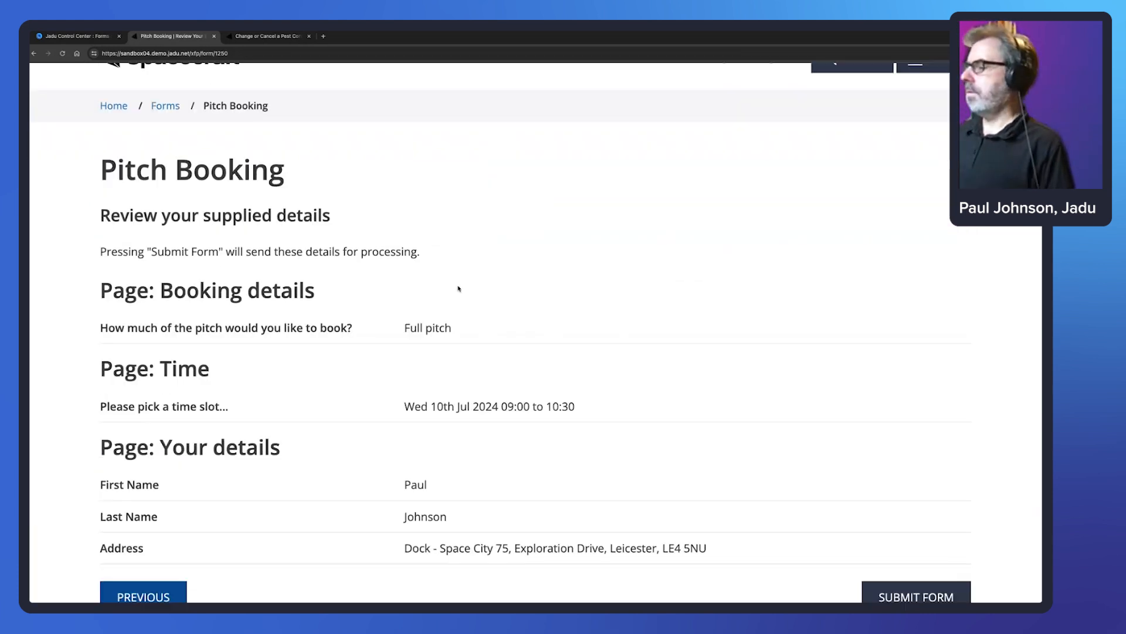
{"action": "left_click", "coordinate": [919, 405]}
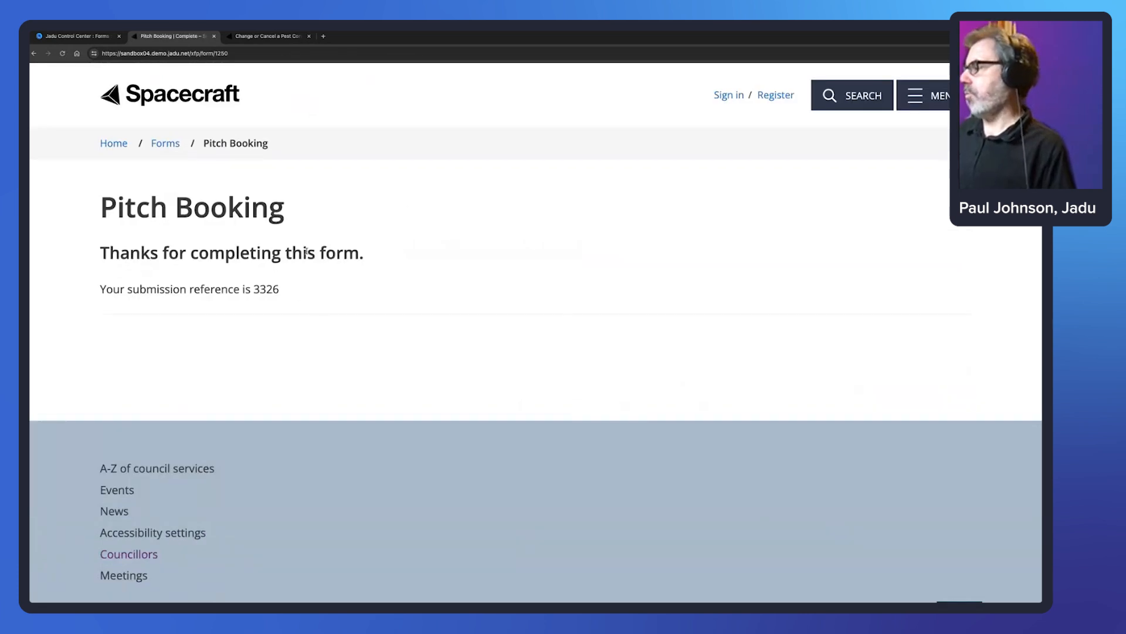
- Reload the form URL for a fresh booking and open the pitch-size dropdown
{"action": "left_click", "coordinate": [246, 53]}
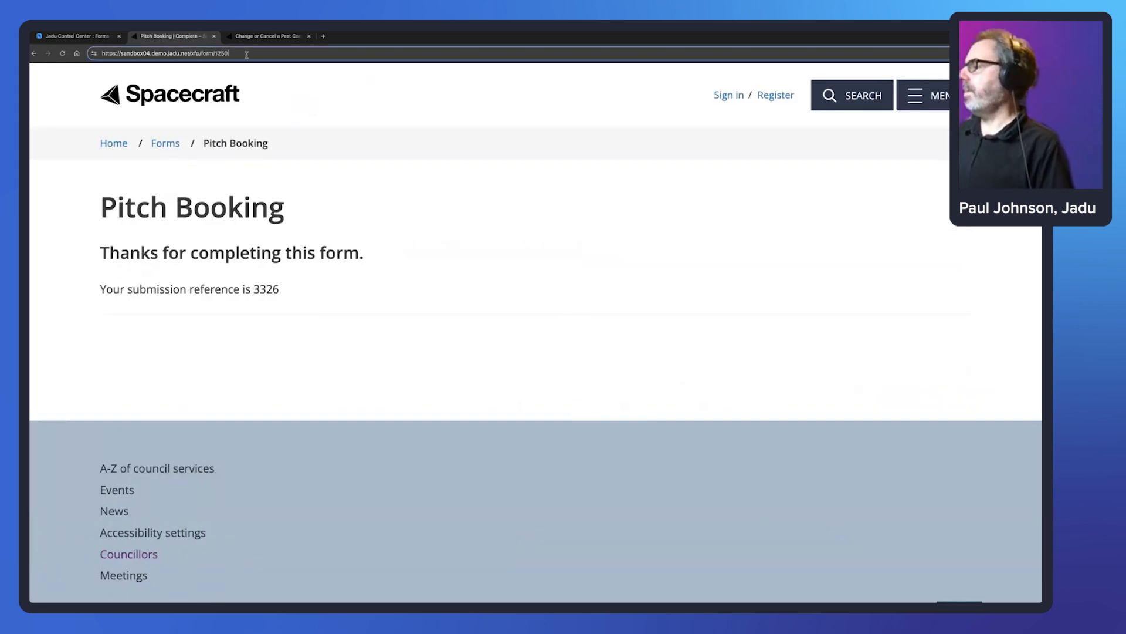
{"action": "key", "text": "Return"}
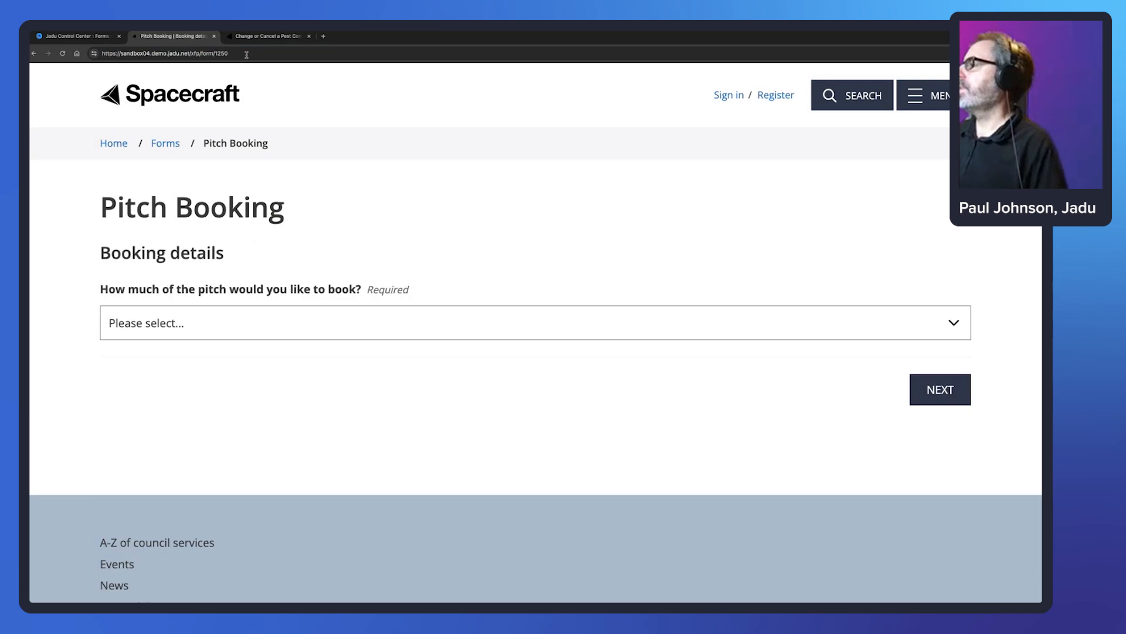
{"action": "left_click", "coordinate": [272, 324]}
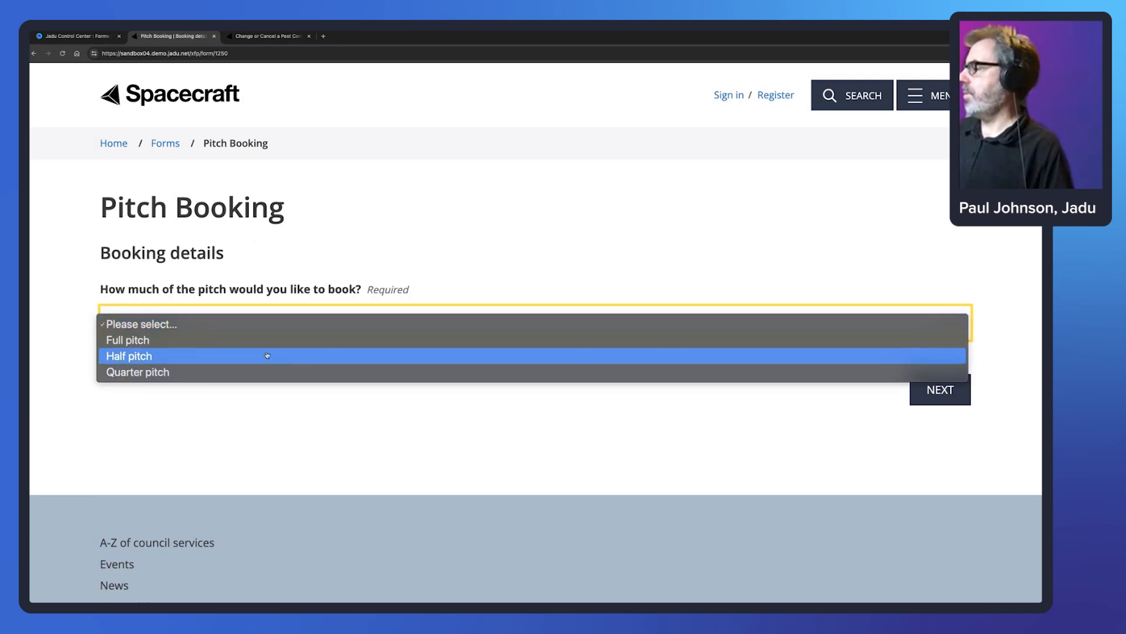
- Choose Half pitch and move on to the Time calendar
{"action": "left_click", "coordinate": [267, 356]}
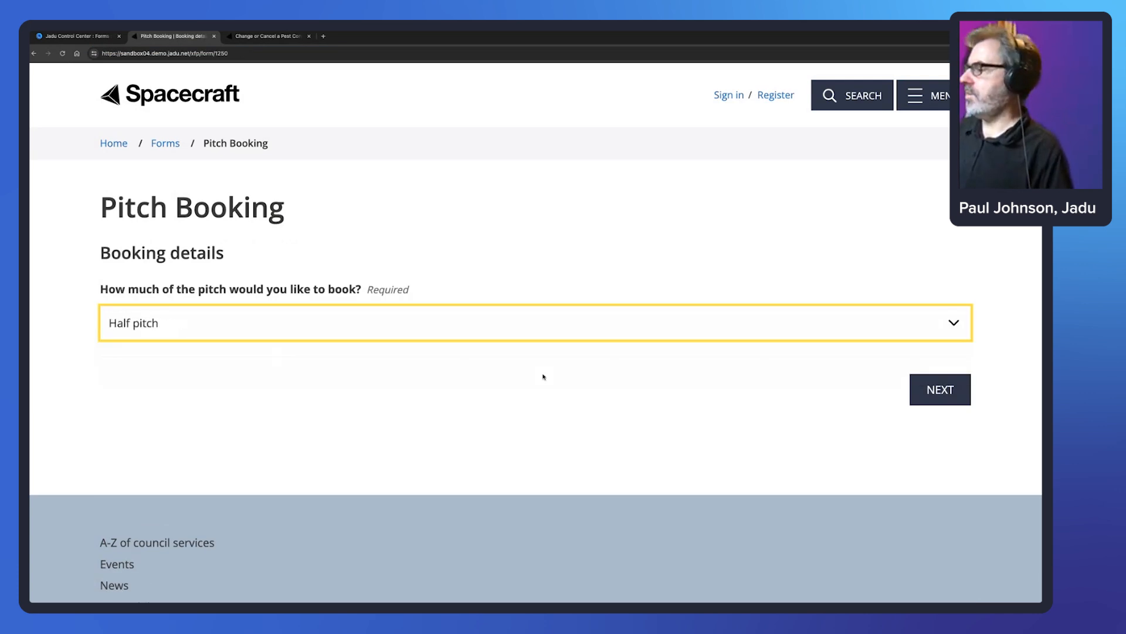
{"action": "left_click", "coordinate": [954, 395]}
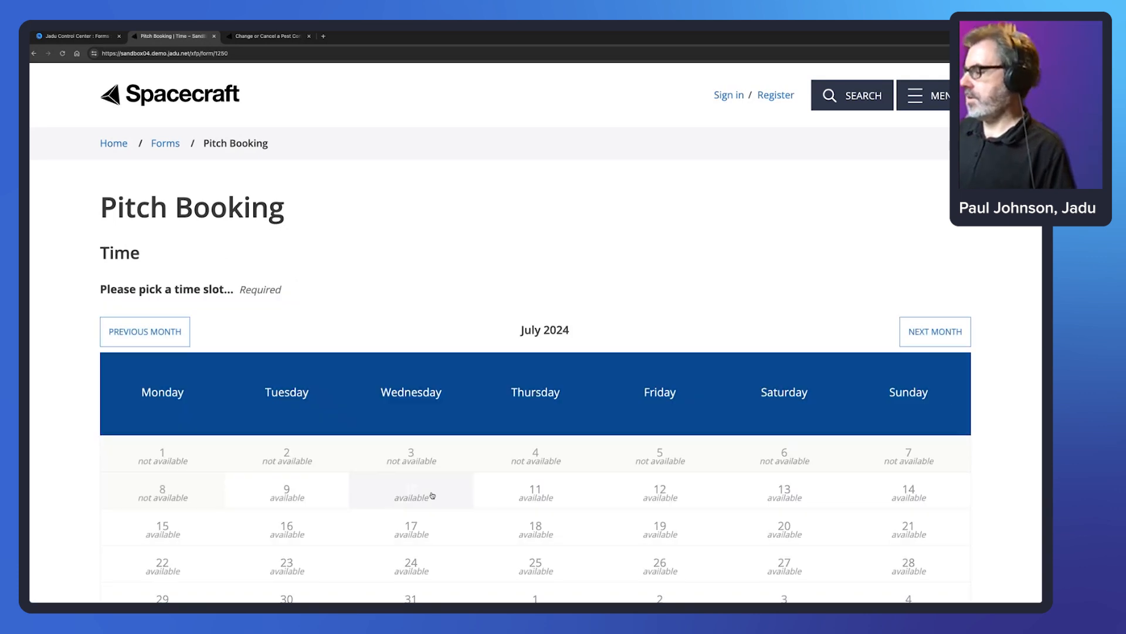
{"action": "scroll", "coordinate": [515, 493], "scroll_direction": "down", "scroll_amount": 2}
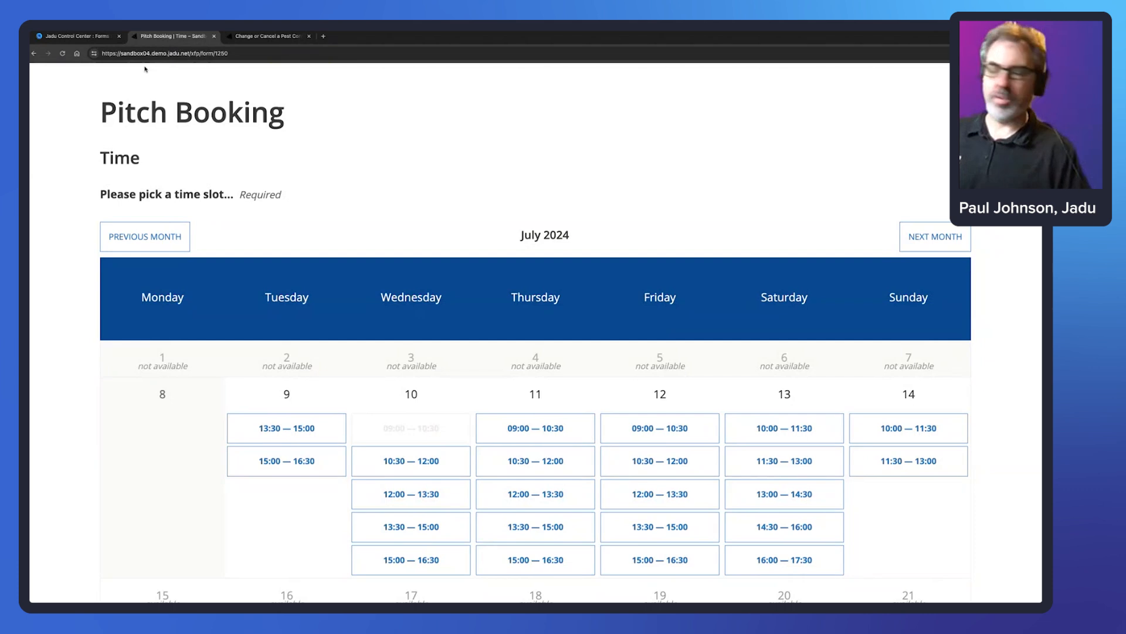
- Check the Pitch Booking event configuration's 4 maximum simultaneous events, then return to the live calendar
{"action": "left_click", "coordinate": [75, 38]}
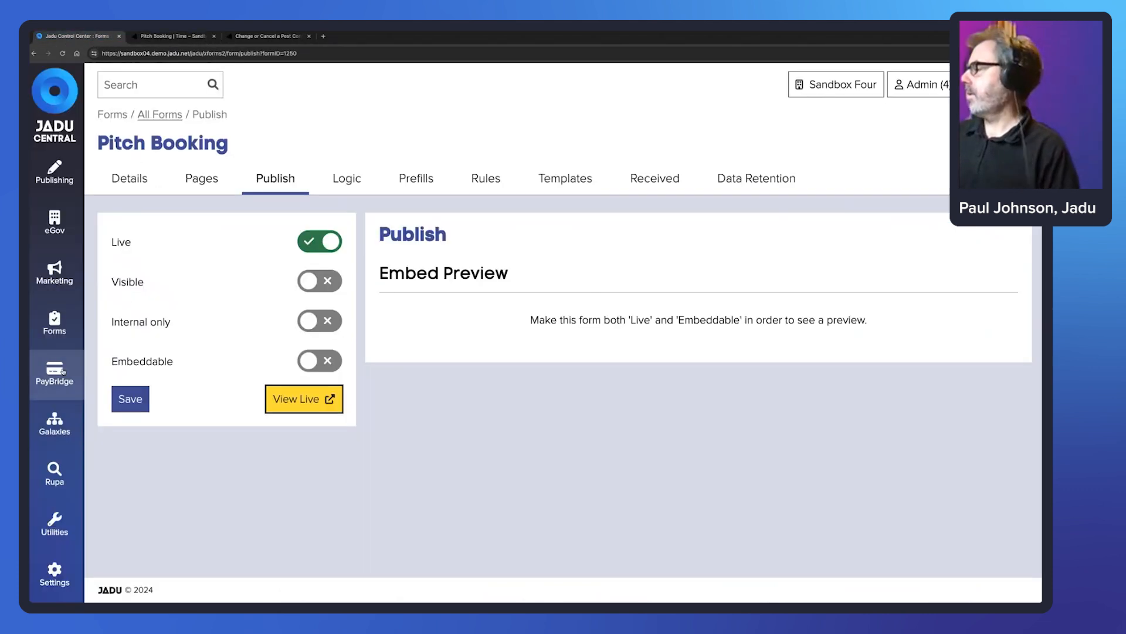
{"action": "left_click", "coordinate": [55, 321]}
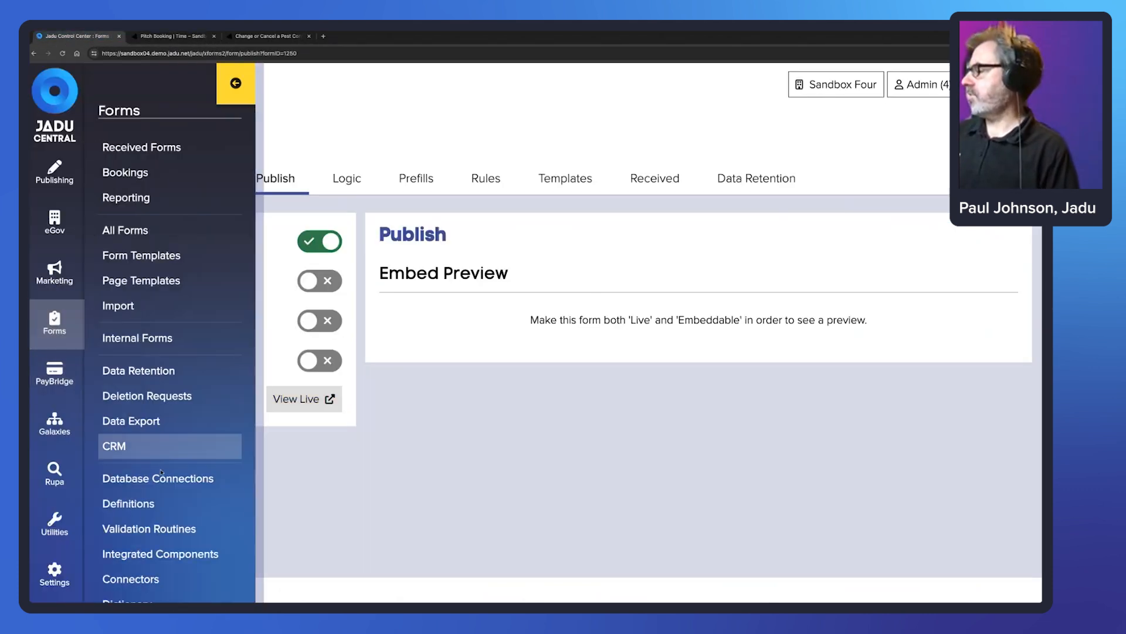
{"action": "scroll", "coordinate": [167, 504], "scroll_direction": "down", "scroll_amount": 2}
{"action": "left_click", "coordinate": [169, 508]}
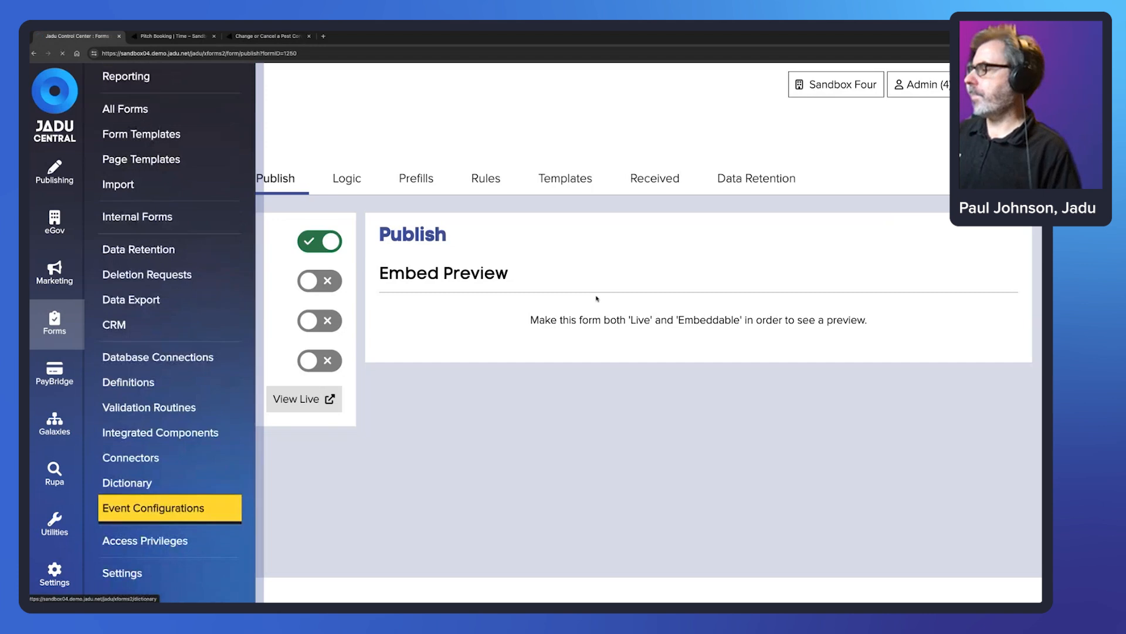
{"action": "scroll", "coordinate": [432, 289], "scroll_direction": "down", "scroll_amount": 1}
{"action": "left_click", "coordinate": [195, 303]}
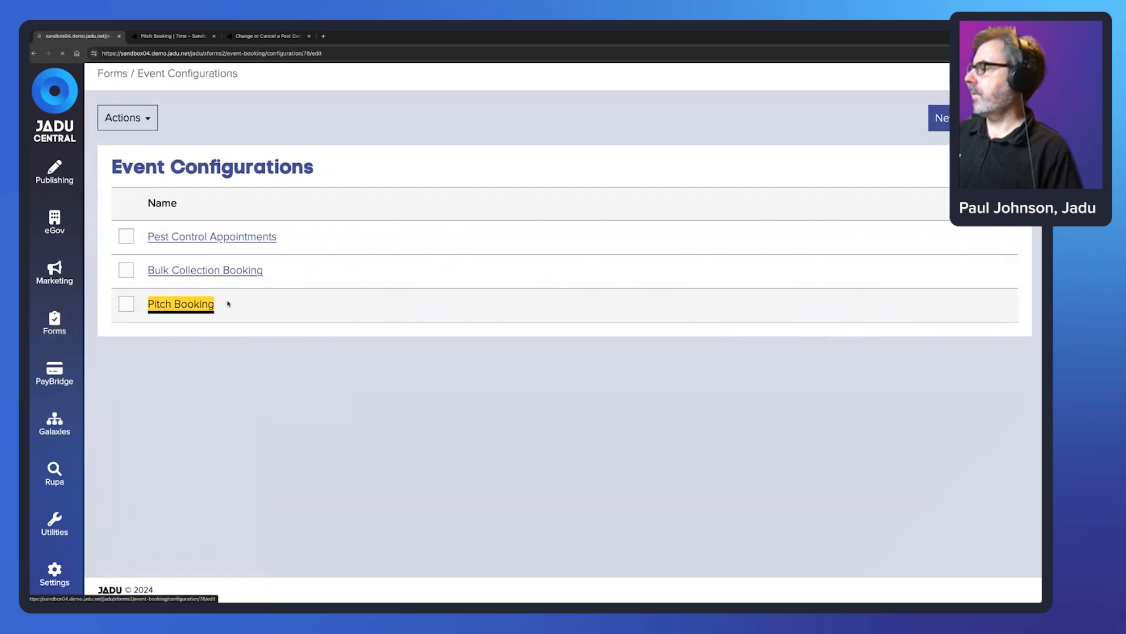
{"action": "double_click", "coordinate": [345, 410]}
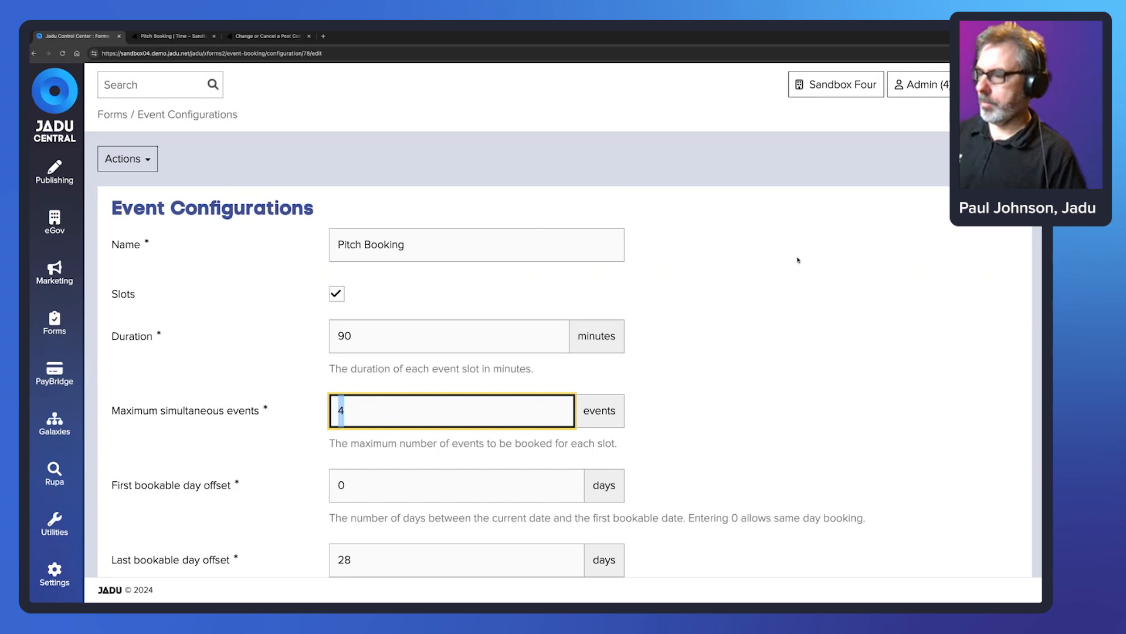
{"action": "left_click", "coordinate": [176, 37]}
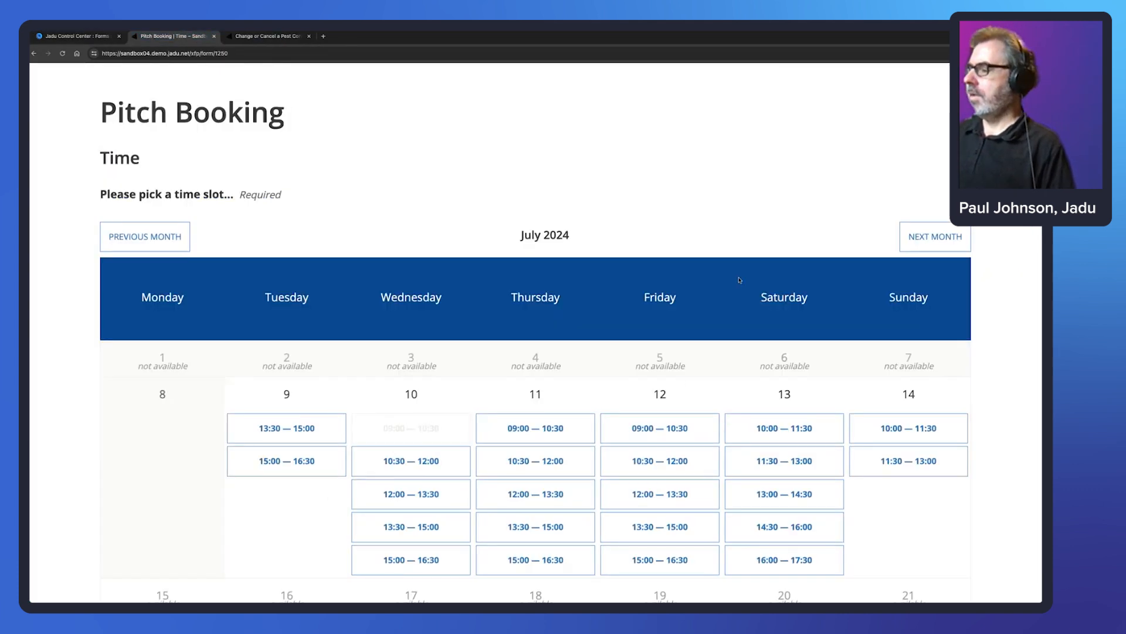
- Pick Wednesday 10's 10:30–12:00 slot and continue to personal details
{"action": "scroll", "coordinate": [768, 383], "scroll_direction": "down", "scroll_amount": 2}
{"action": "left_click", "coordinate": [403, 373]}
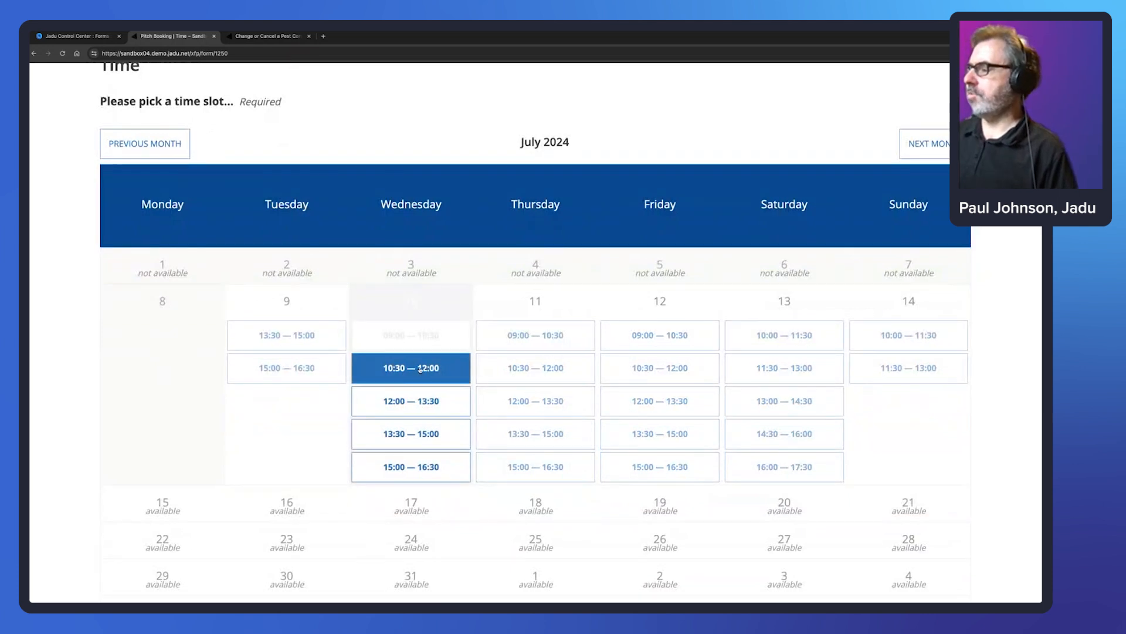
{"action": "scroll", "coordinate": [997, 454], "scroll_direction": "down", "scroll_amount": 1}
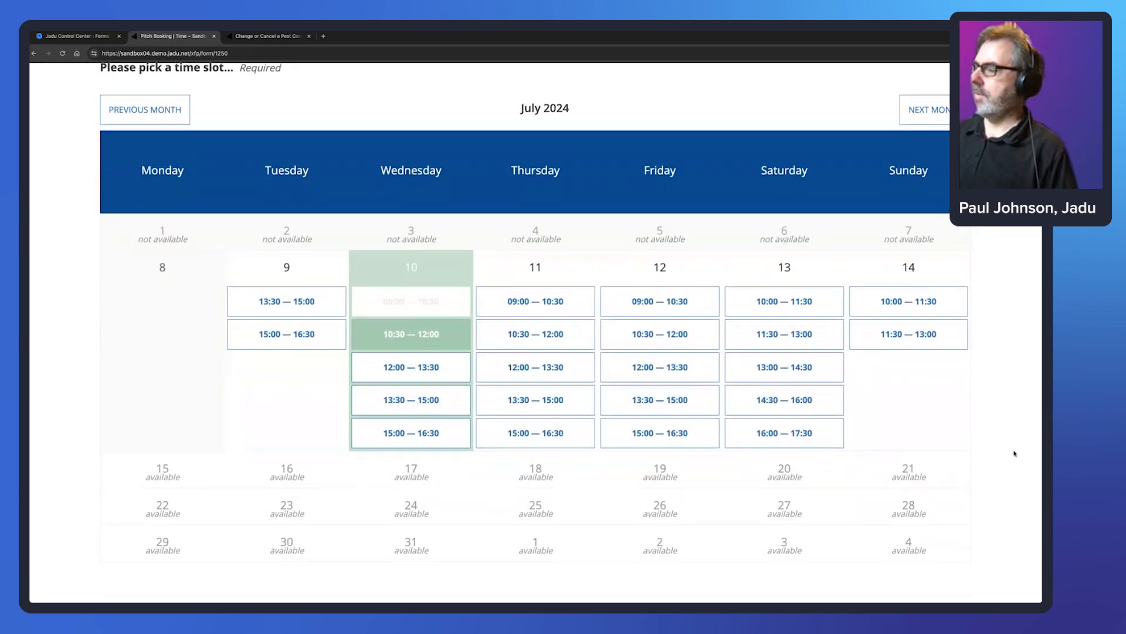
{"action": "scroll", "coordinate": [1015, 453], "scroll_direction": "down", "scroll_amount": 4}
{"action": "left_click", "coordinate": [954, 485]}
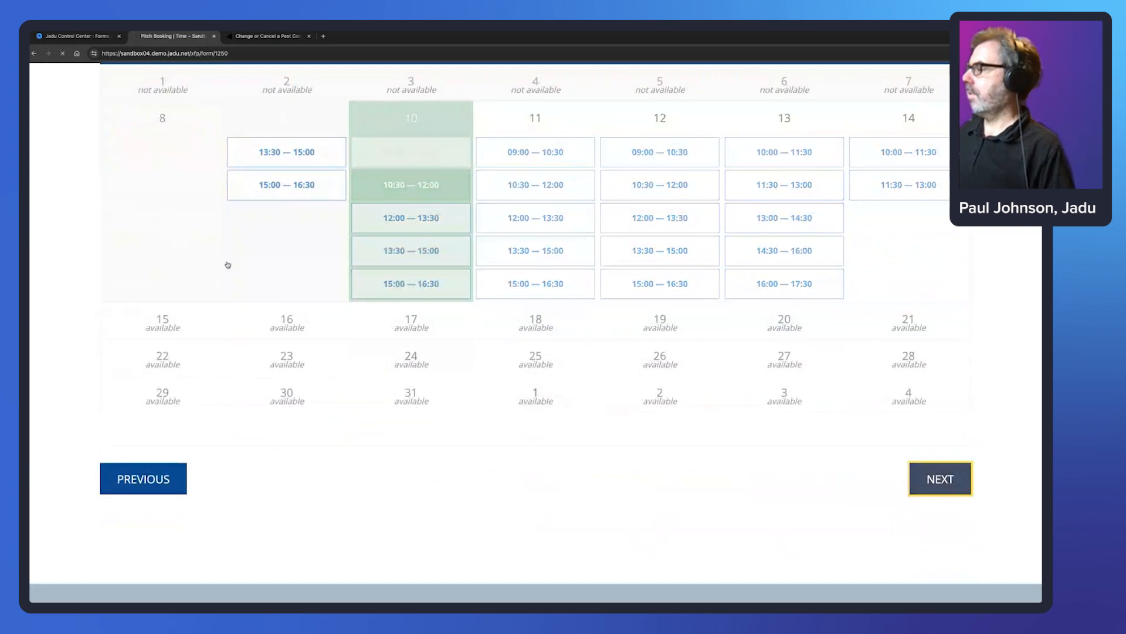
- Enter the booker's first and last name and postcode, and choose their looked-up address
{"action": "left_click", "coordinate": [240, 324]}
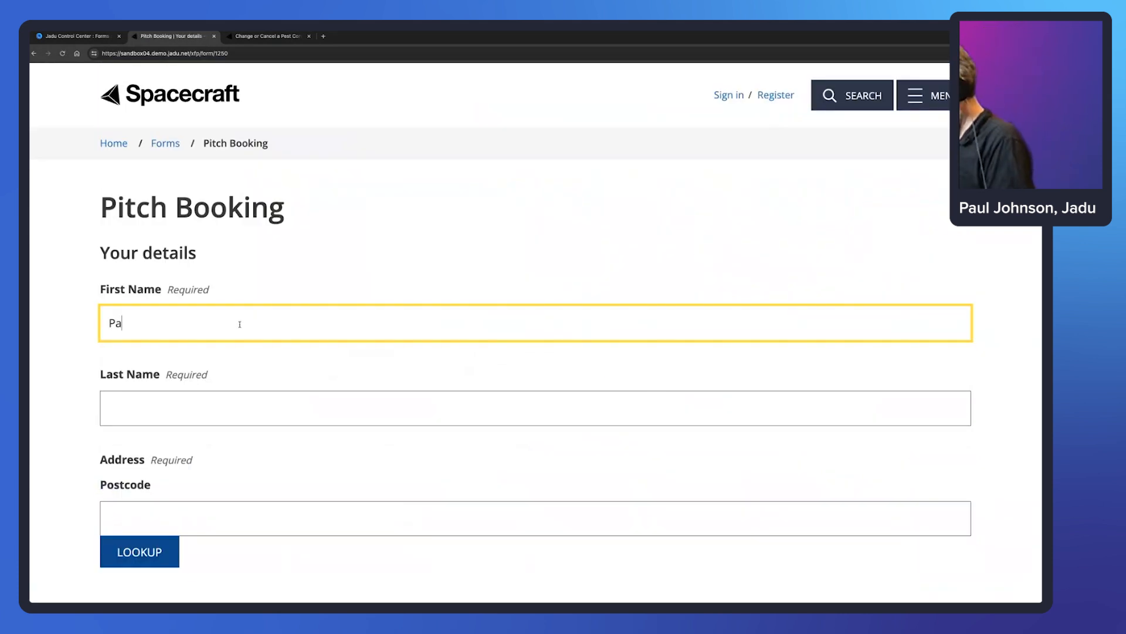
{"action": "key", "text": "Tab"}
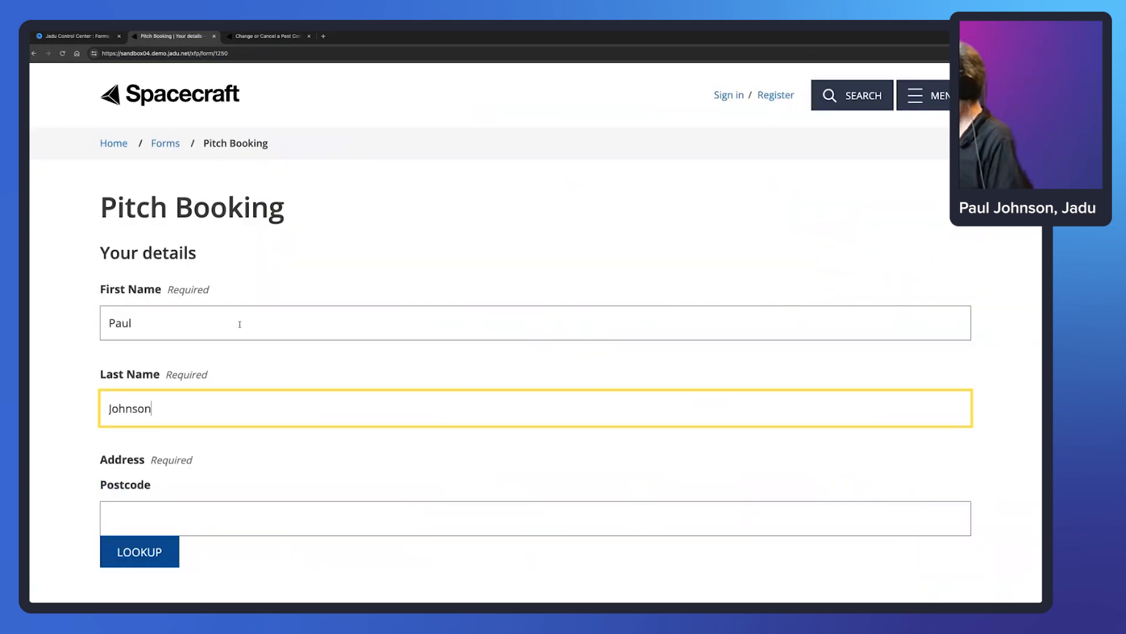
{"action": "key", "text": "Tab"}
{"action": "type", "text": "LE4 5NU"}
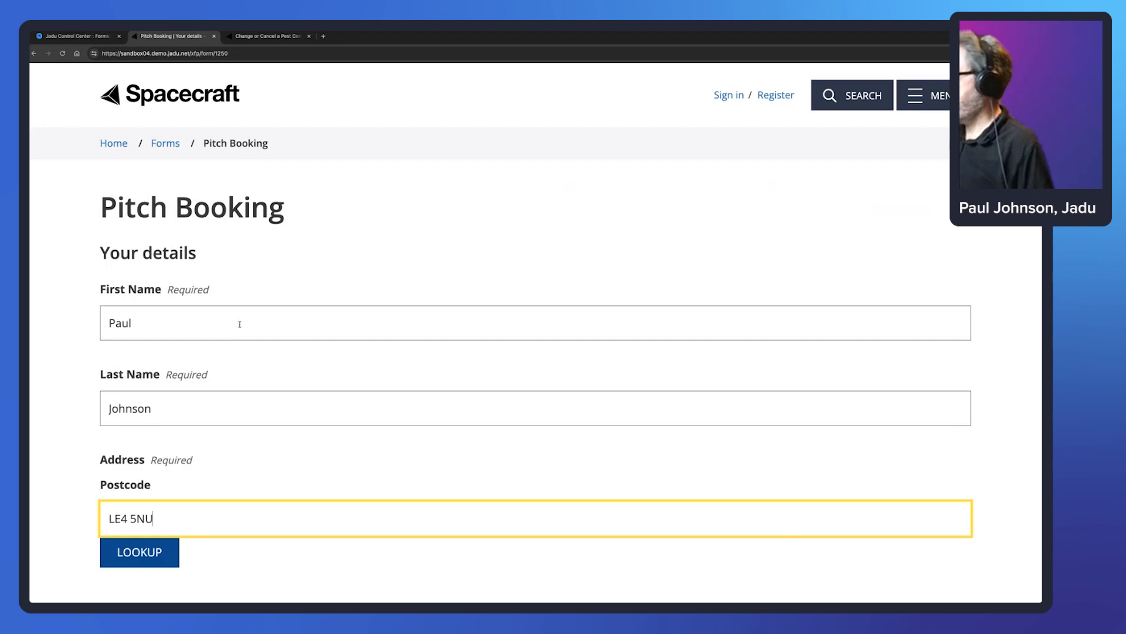
{"action": "left_click", "coordinate": [144, 563]}
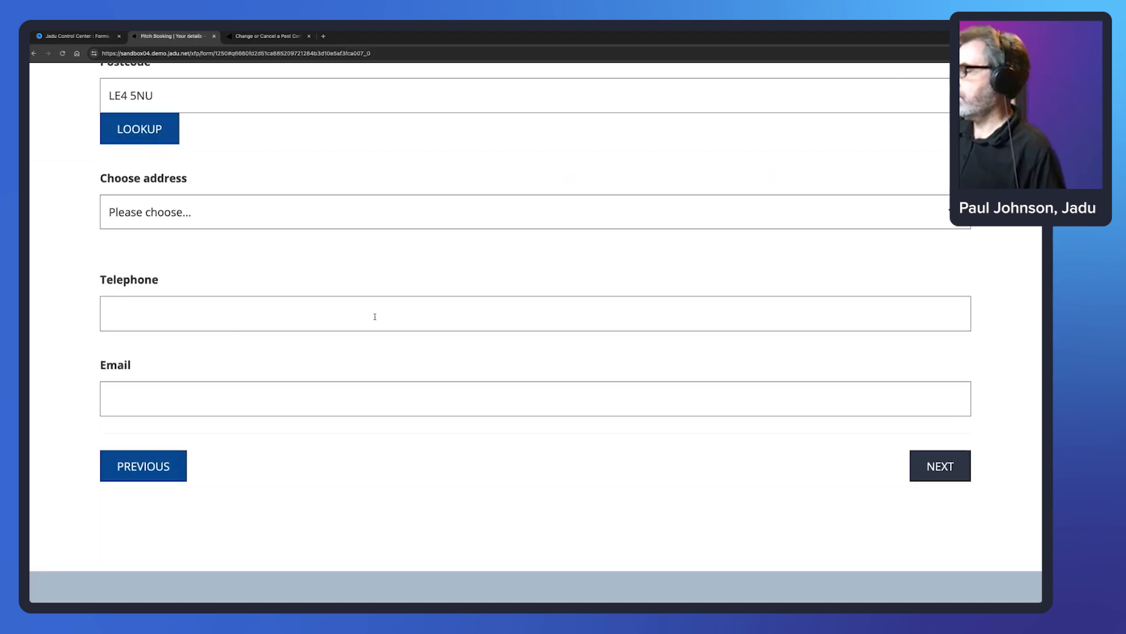
{"action": "left_click", "coordinate": [149, 179]}
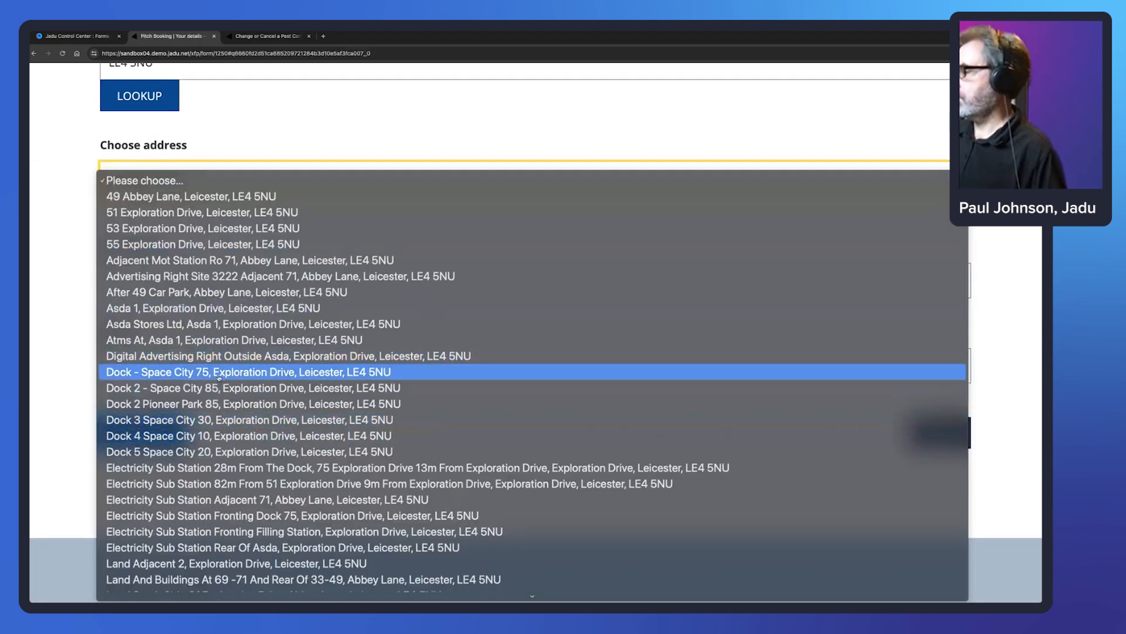
{"action": "left_click", "coordinate": [586, 372]}
- Submit the half-pitch booking and reload a blank Pitch Booking form
{"action": "left_click", "coordinate": [938, 432]}
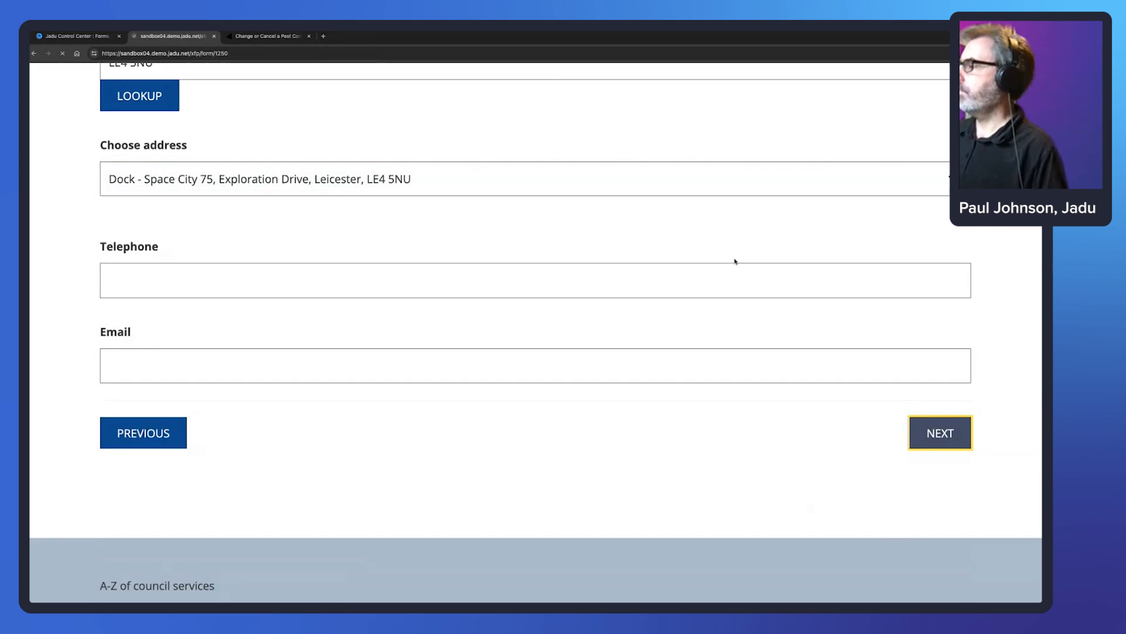
{"action": "scroll", "coordinate": [604, 394], "scroll_direction": "down", "scroll_amount": 5}
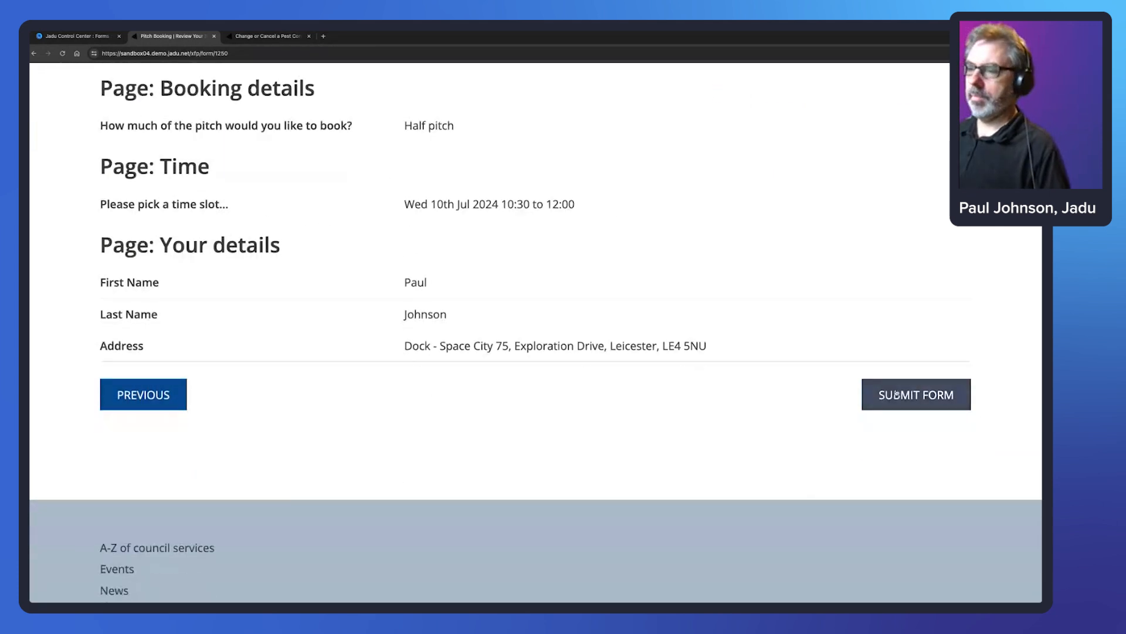
{"action": "left_click", "coordinate": [896, 393]}
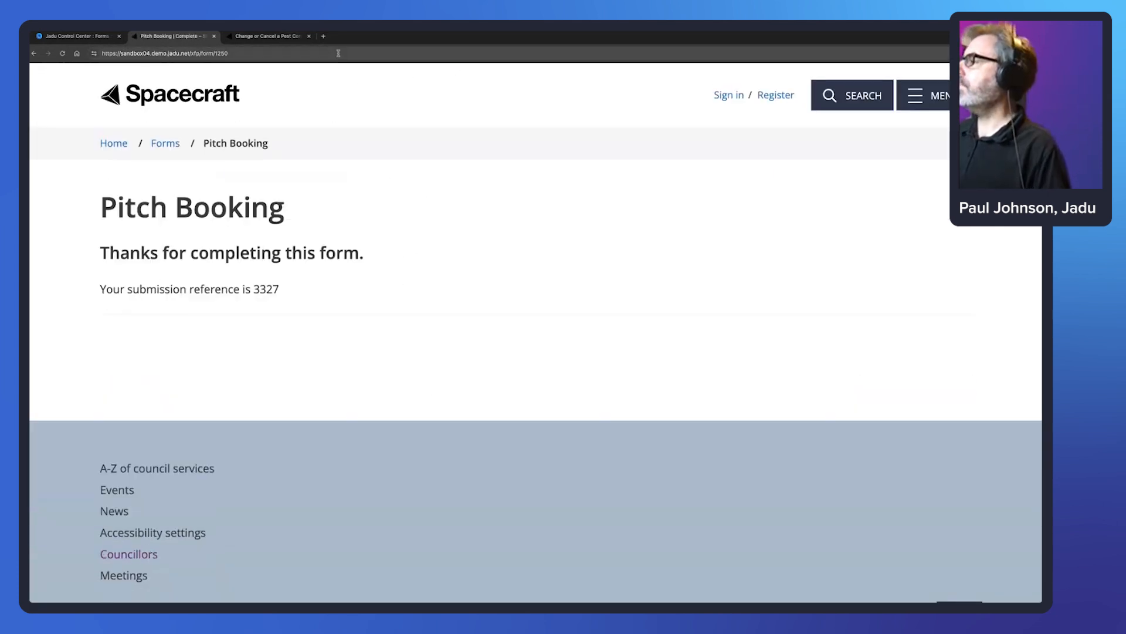
{"action": "left_click", "coordinate": [339, 53]}
{"action": "key", "text": "Return"}
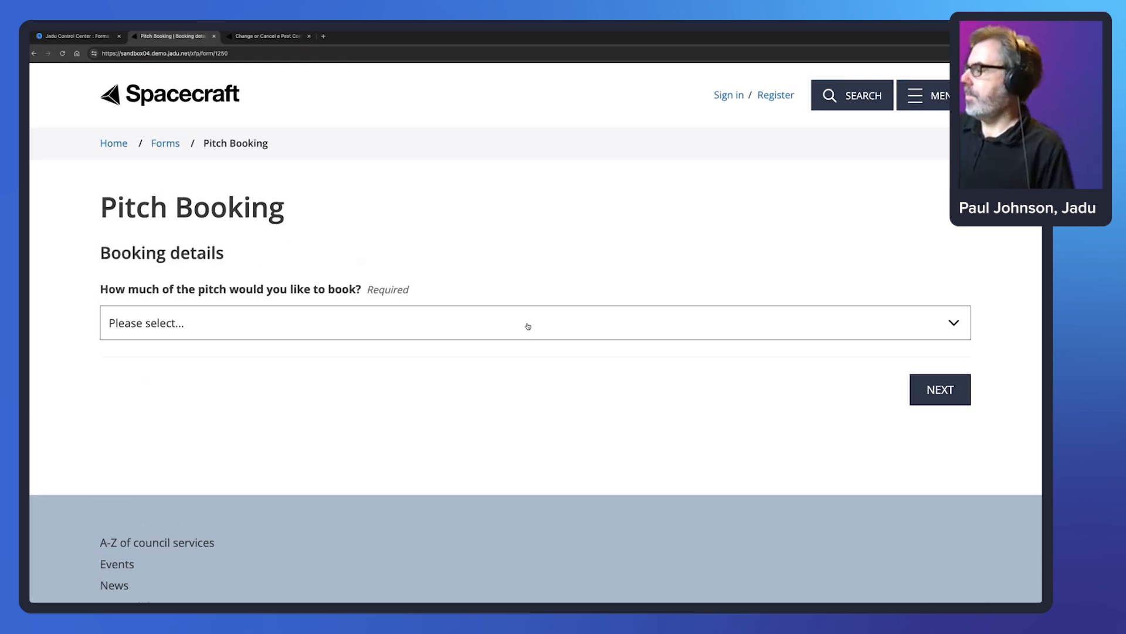
- Choose Full pitch, confirm Wednesday 10's 09:00 and 10:30 slots are greyed out, then go back
{"action": "left_click", "coordinate": [371, 327]}
{"action": "left_click", "coordinate": [355, 341]}
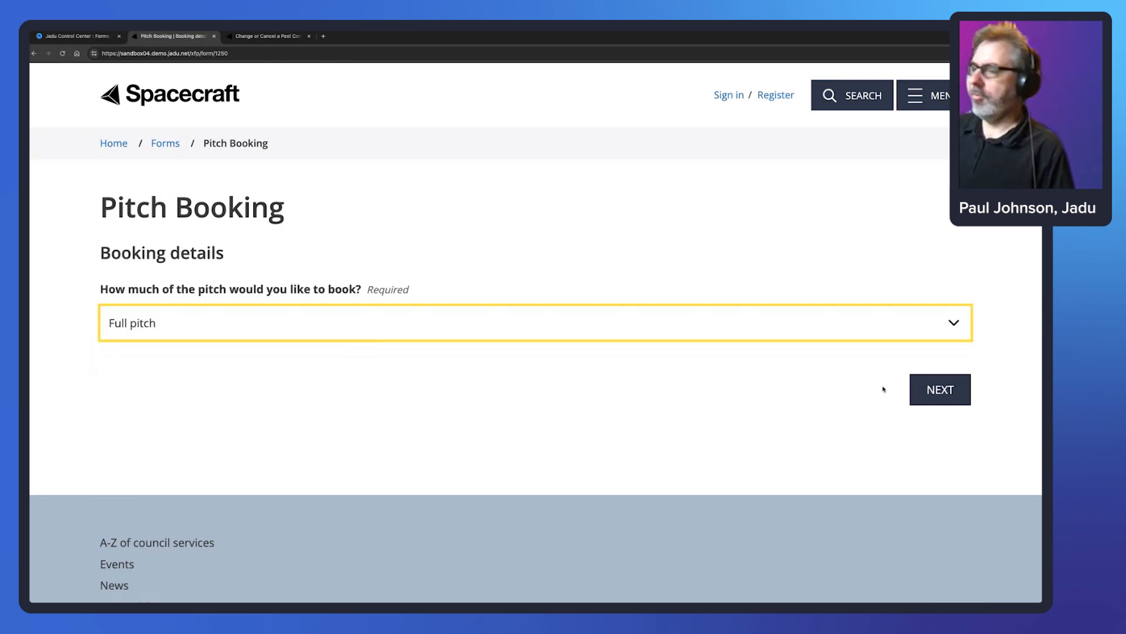
{"action": "left_click", "coordinate": [941, 389]}
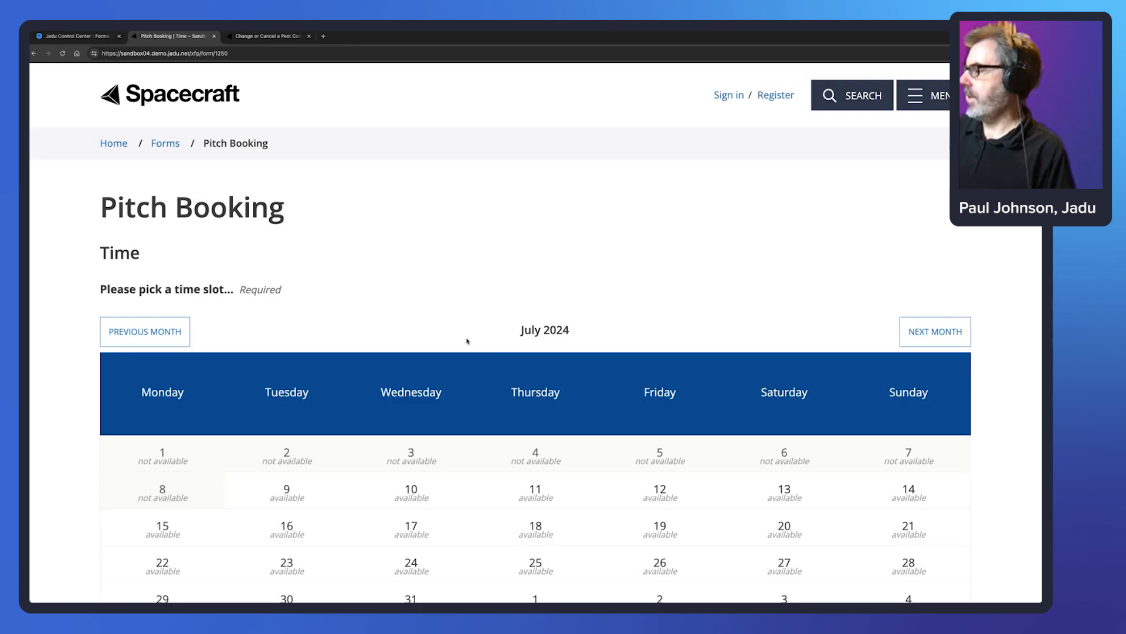
{"action": "scroll", "coordinate": [458, 346], "scroll_direction": "down", "scroll_amount": 2}
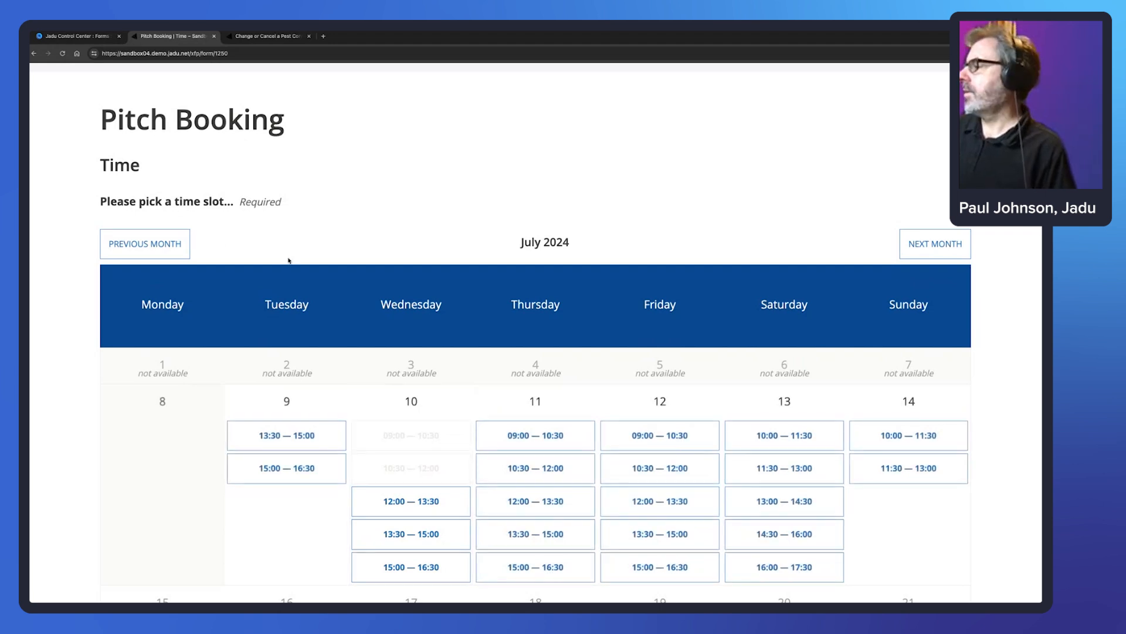
{"action": "scroll", "coordinate": [968, 429], "scroll_direction": "down", "scroll_amount": 1}
{"action": "scroll", "coordinate": [970, 429], "scroll_direction": "down", "scroll_amount": 2}
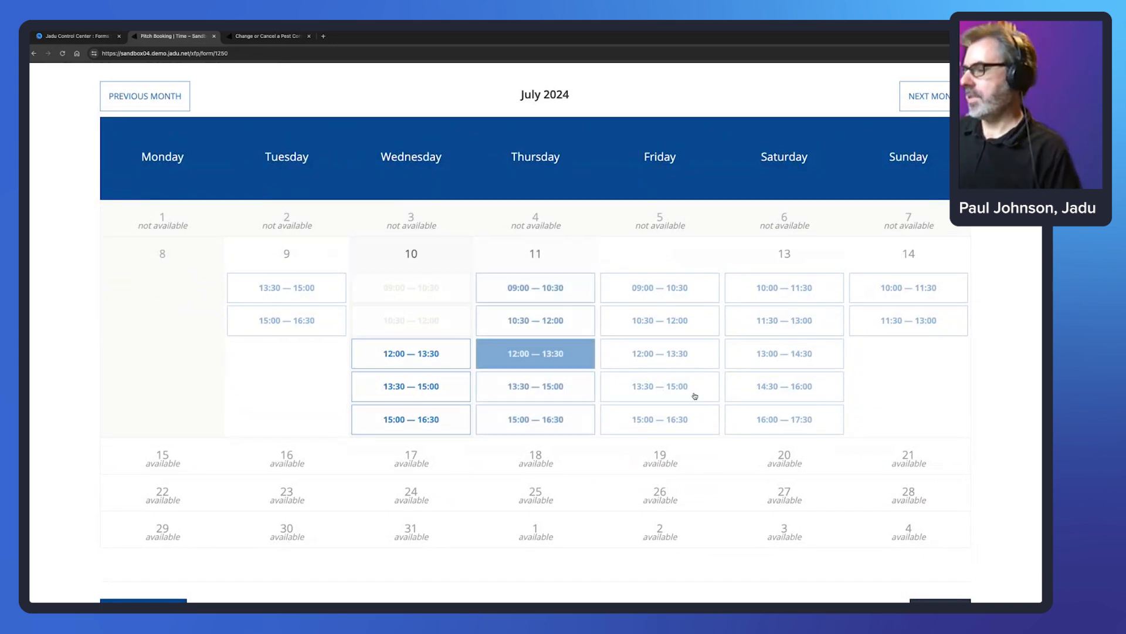
{"action": "scroll", "coordinate": [937, 463], "scroll_direction": "down", "scroll_amount": 4}
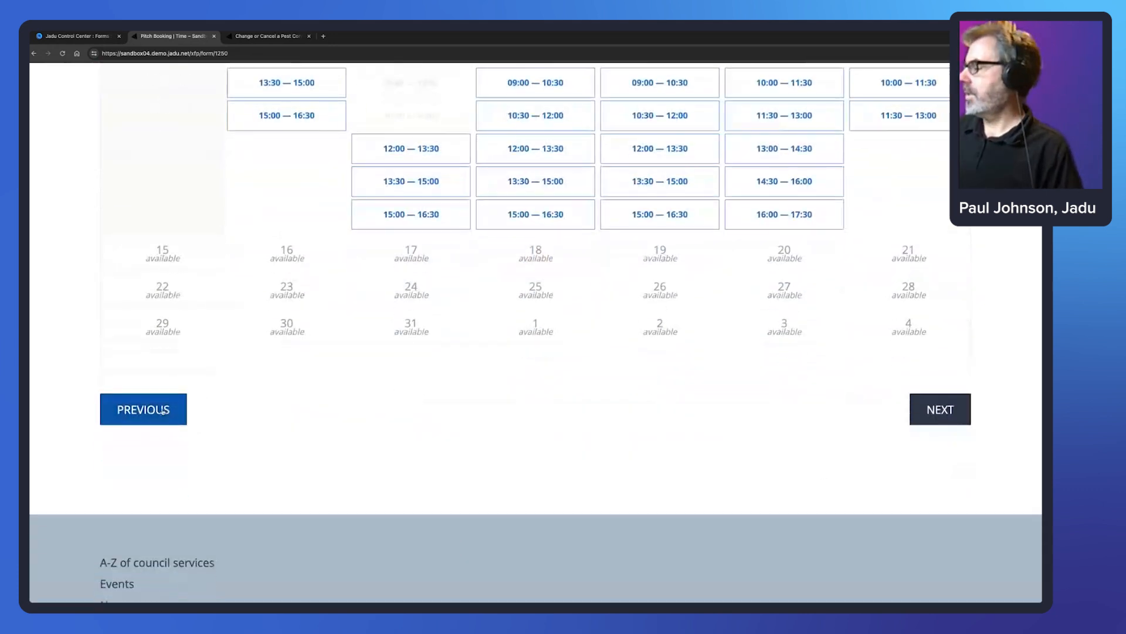
{"action": "left_click", "coordinate": [176, 408]}
- Try Half pitch on the Time calendar, then return to Booking details
{"action": "left_click", "coordinate": [176, 324]}
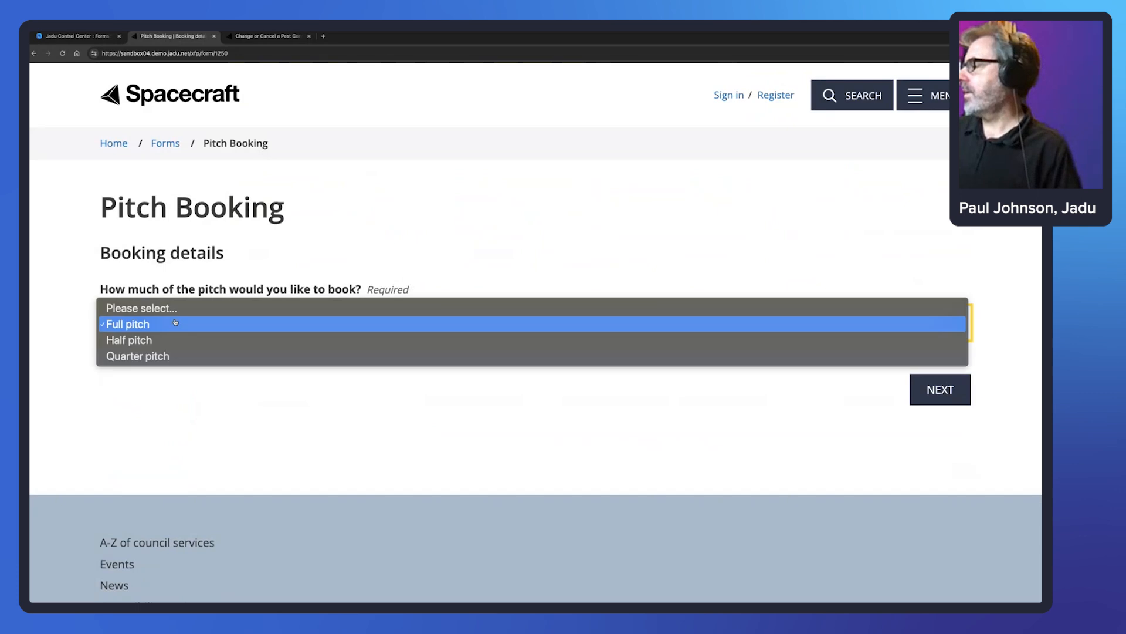
{"action": "left_click", "coordinate": [170, 343]}
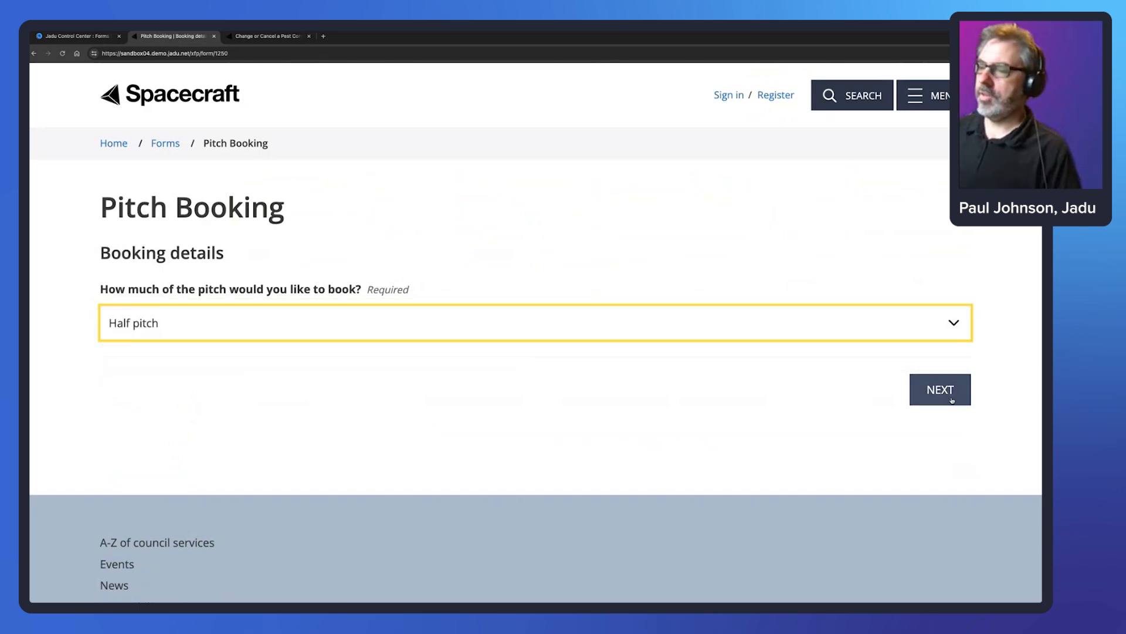
{"action": "left_click", "coordinate": [952, 401]}
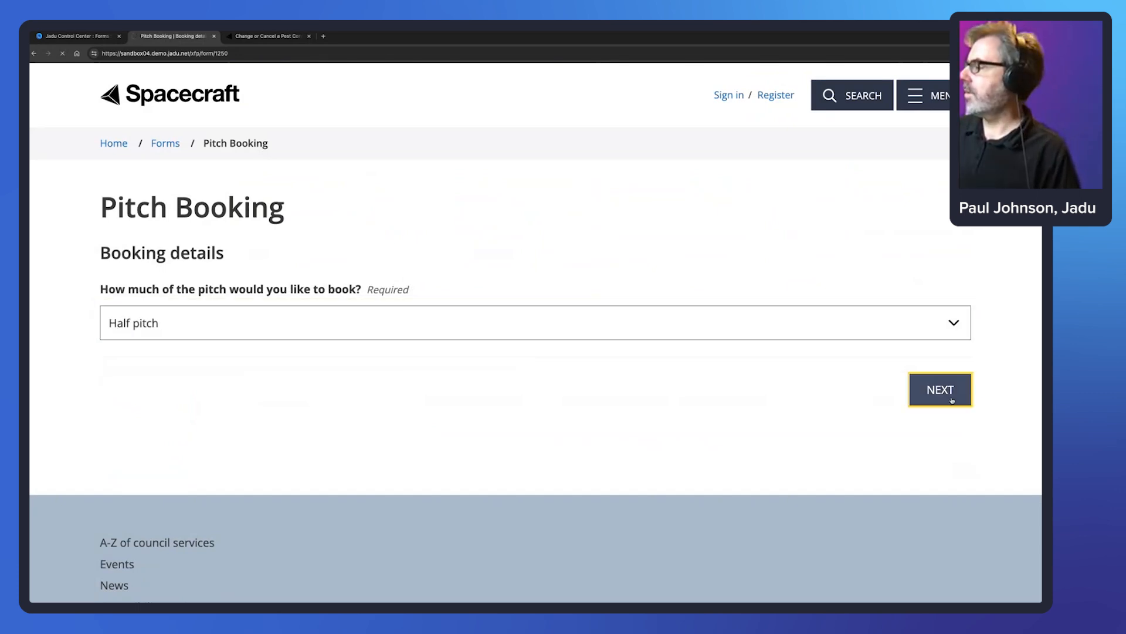
{"action": "scroll", "coordinate": [409, 448], "scroll_direction": "down", "scroll_amount": 1}
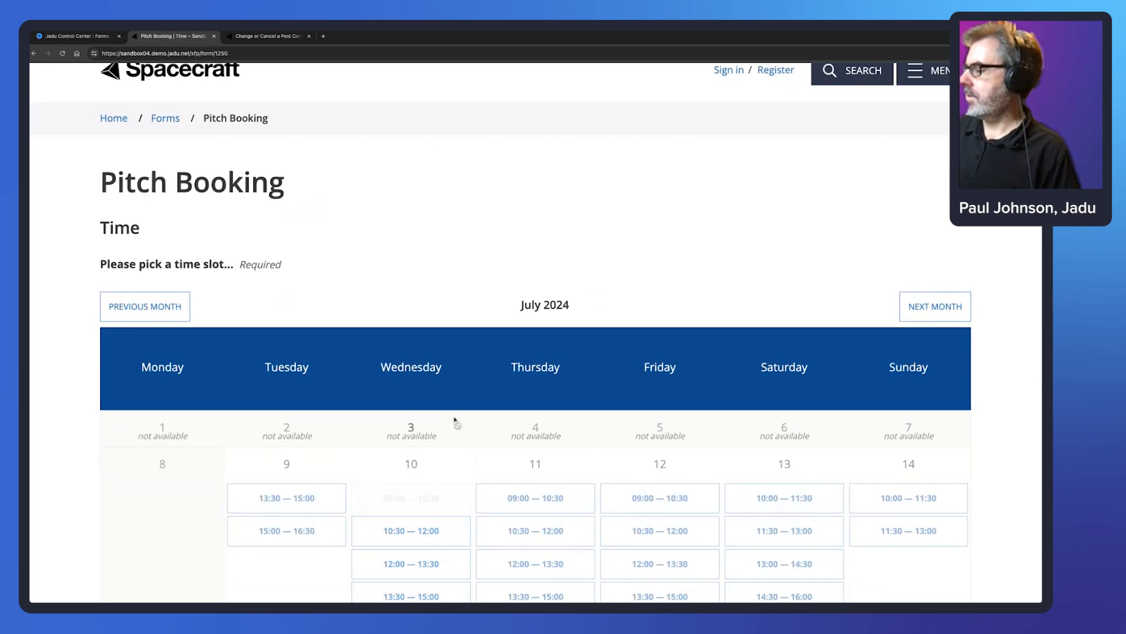
{"action": "scroll", "coordinate": [454, 419], "scroll_direction": "down", "scroll_amount": 2}
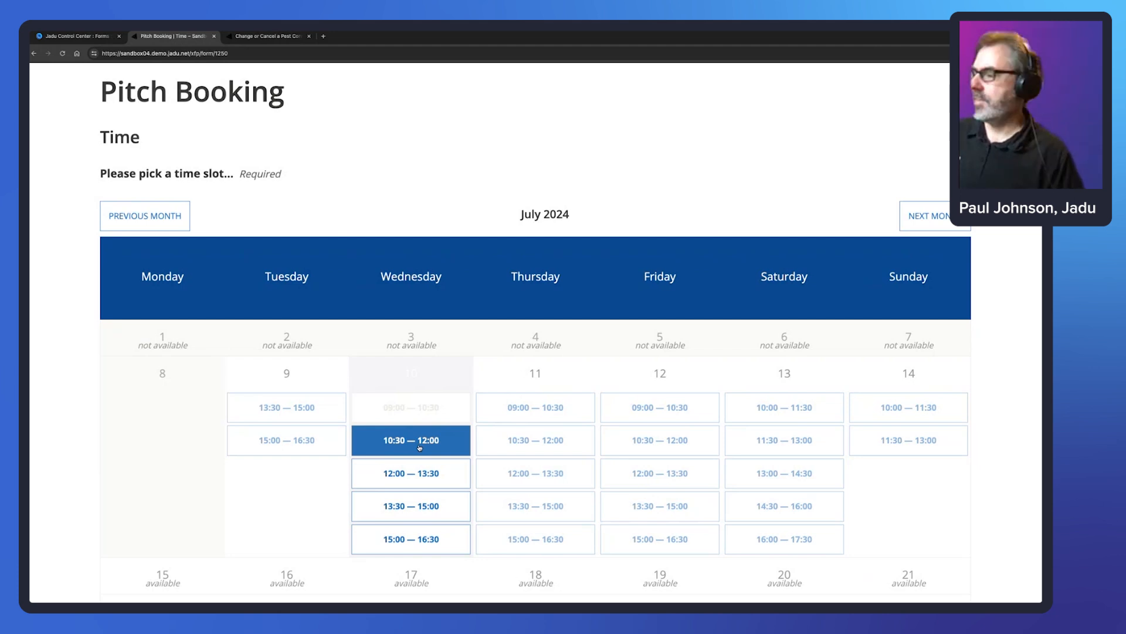
{"action": "scroll", "coordinate": [962, 493], "scroll_direction": "down", "scroll_amount": 5}
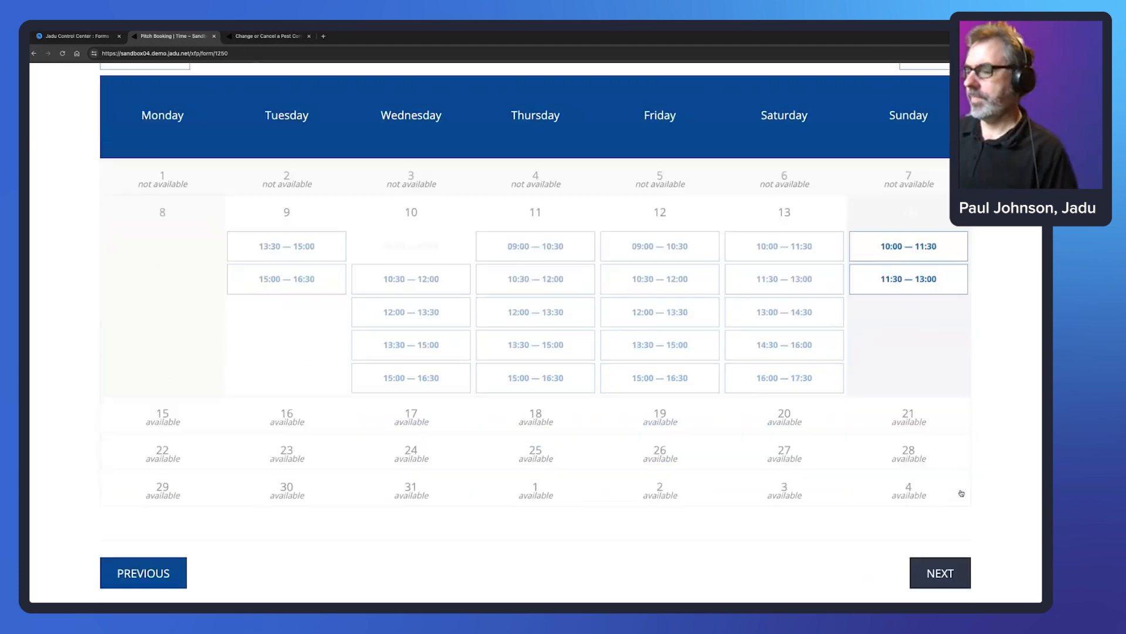
{"action": "left_click", "coordinate": [143, 453]}
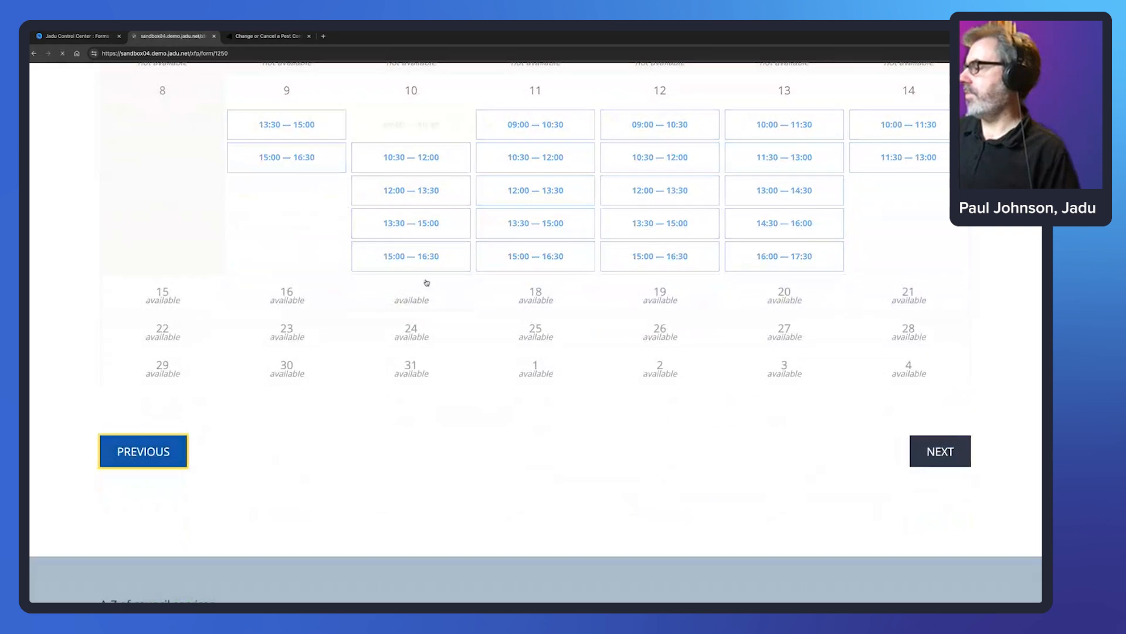
- Choose Quarter pitch and book Wednesday 10's 10:30–12:00 slot
{"action": "left_click", "coordinate": [222, 316]}
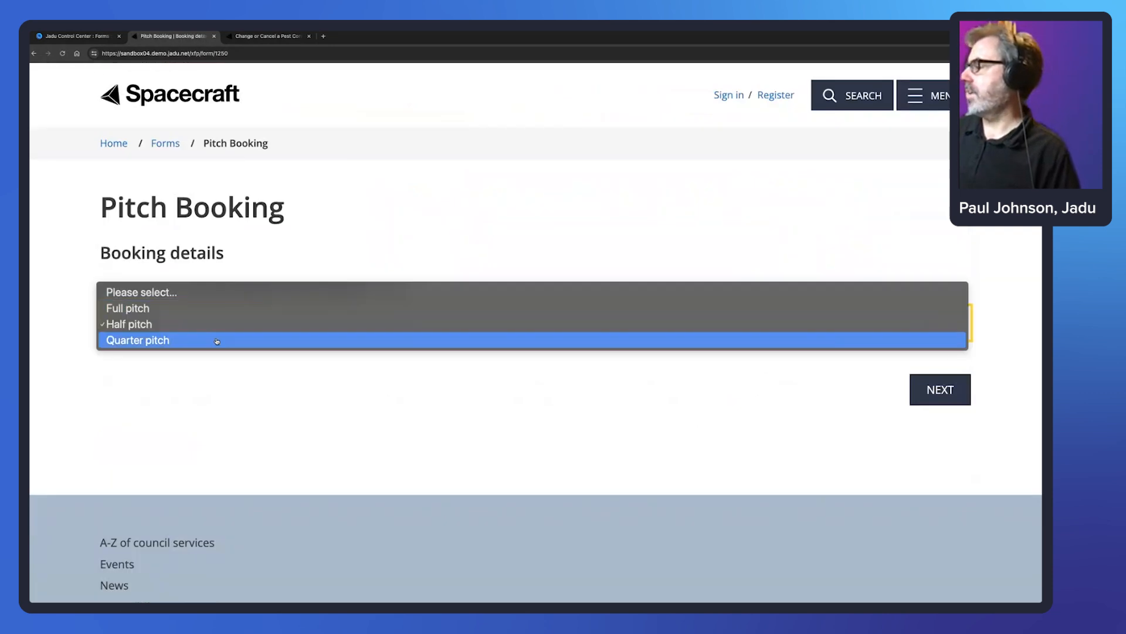
{"action": "left_click", "coordinate": [222, 339]}
{"action": "left_click", "coordinate": [930, 401]}
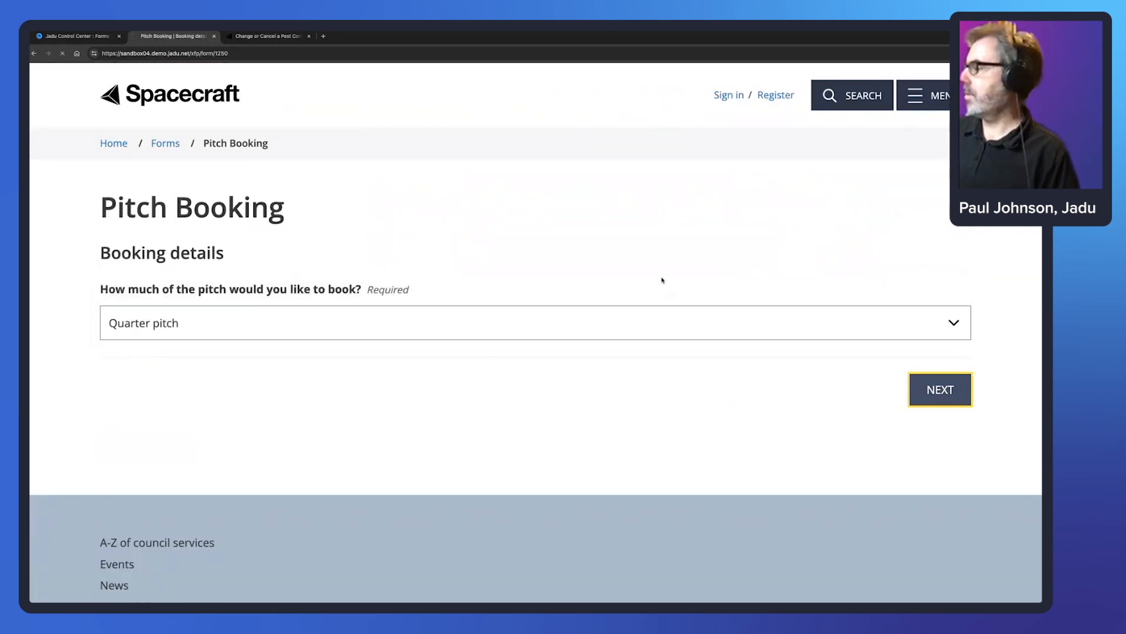
{"action": "scroll", "coordinate": [518, 292], "scroll_direction": "down", "scroll_amount": 5}
{"action": "left_click", "coordinate": [410, 212]}
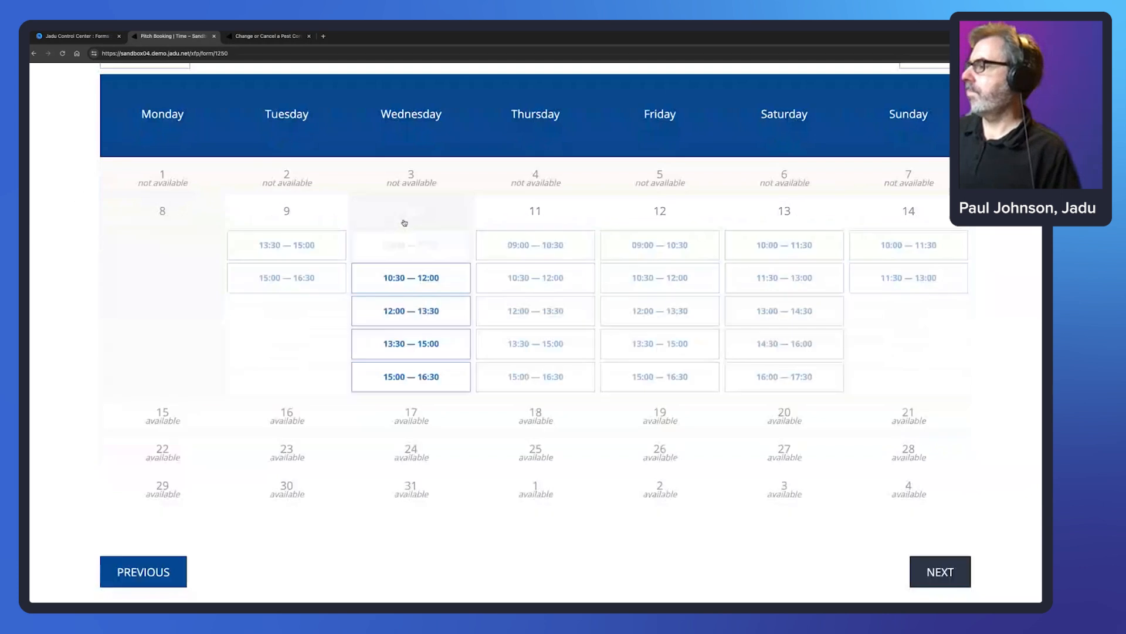
{"action": "left_click", "coordinate": [420, 280]}
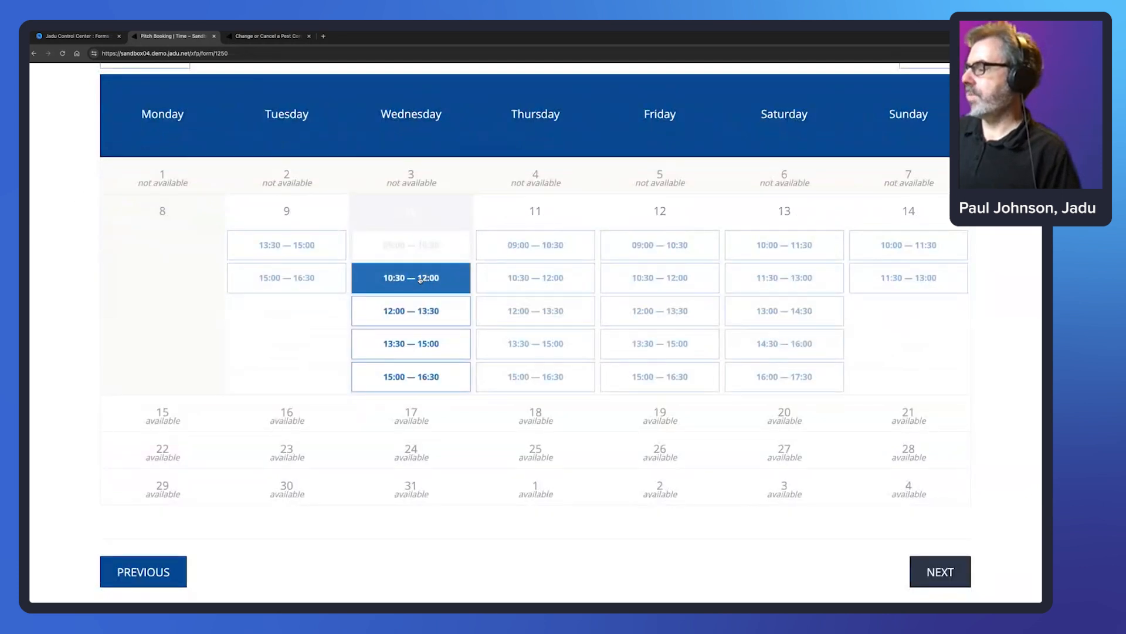
{"action": "left_click", "coordinate": [399, 279]}
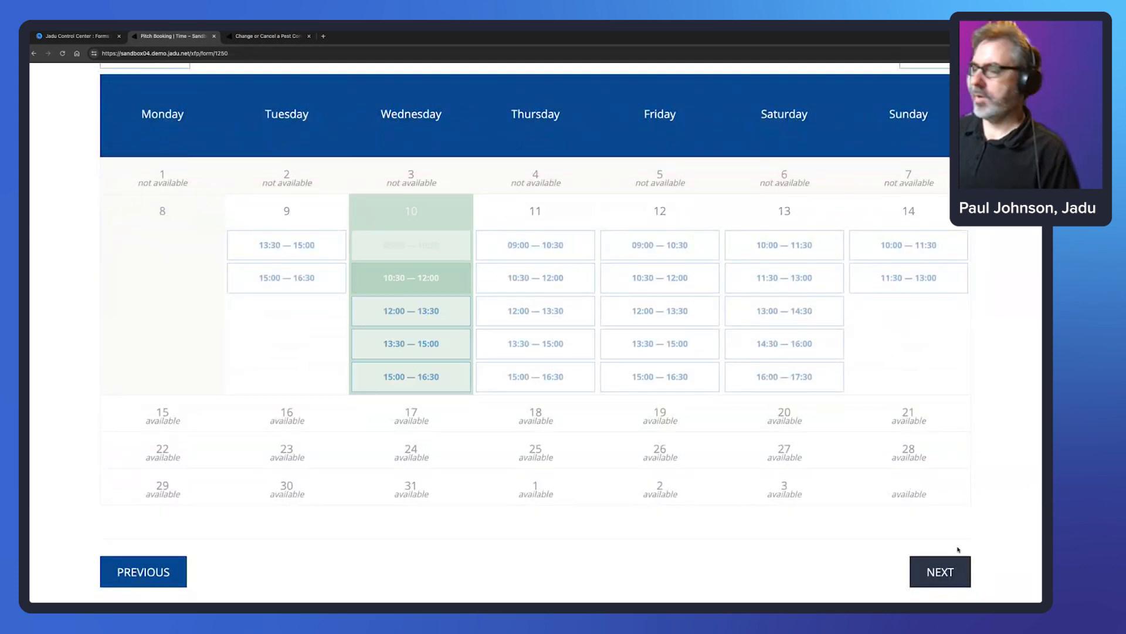
{"action": "left_click", "coordinate": [946, 572]}
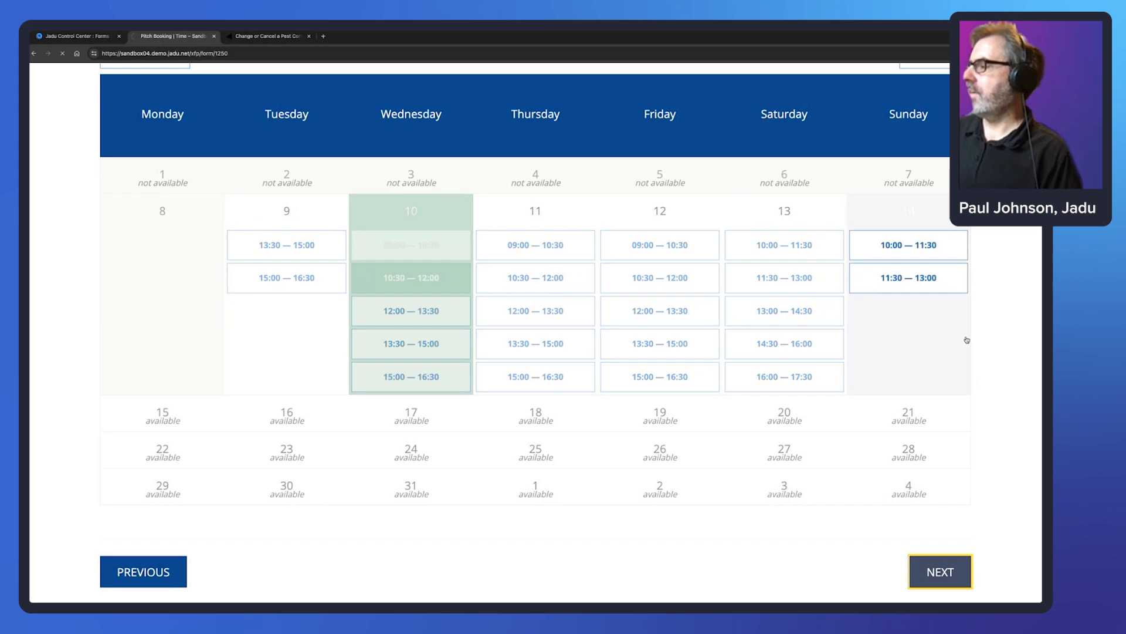
- Enter the booker's first and last name, paste the postcode and look up addresses
{"action": "left_click", "coordinate": [143, 318]}
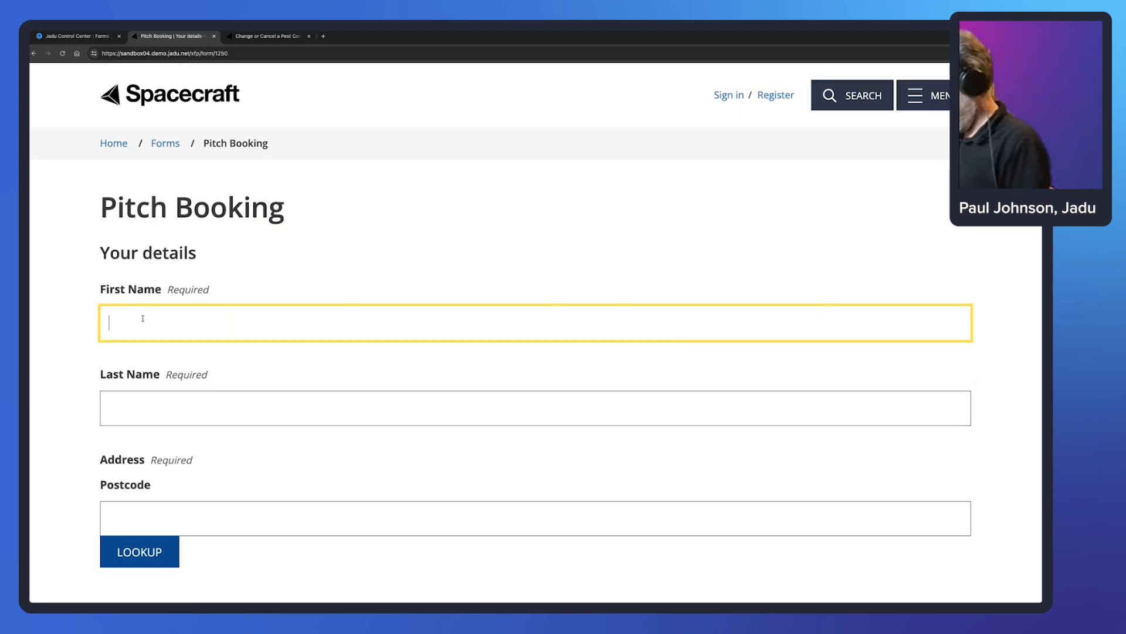
{"action": "key", "text": "Tab"}
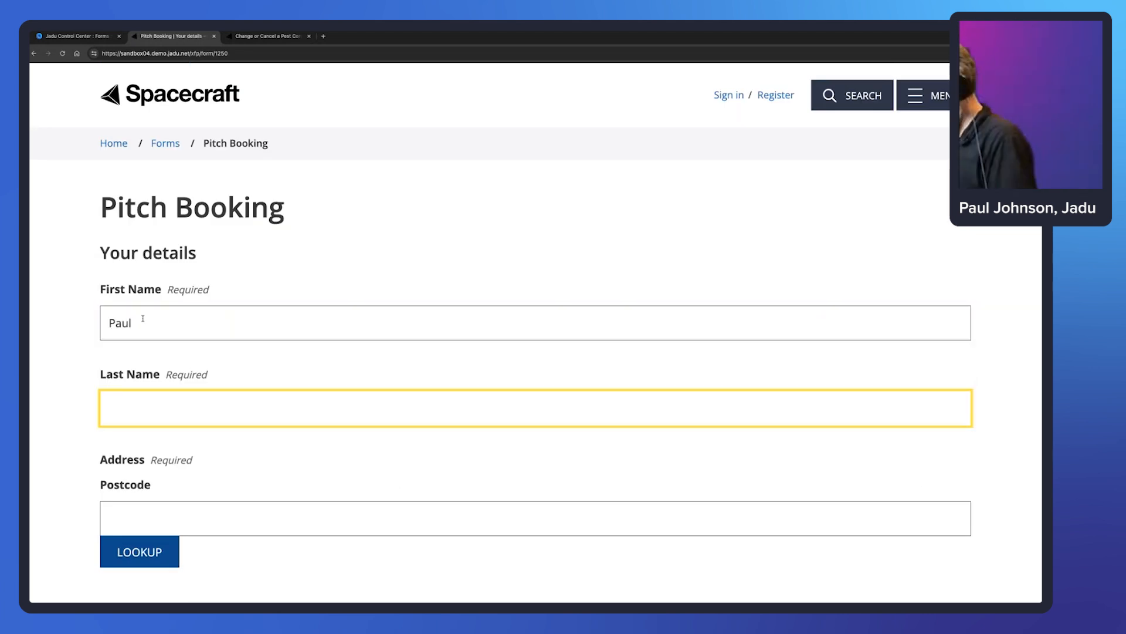
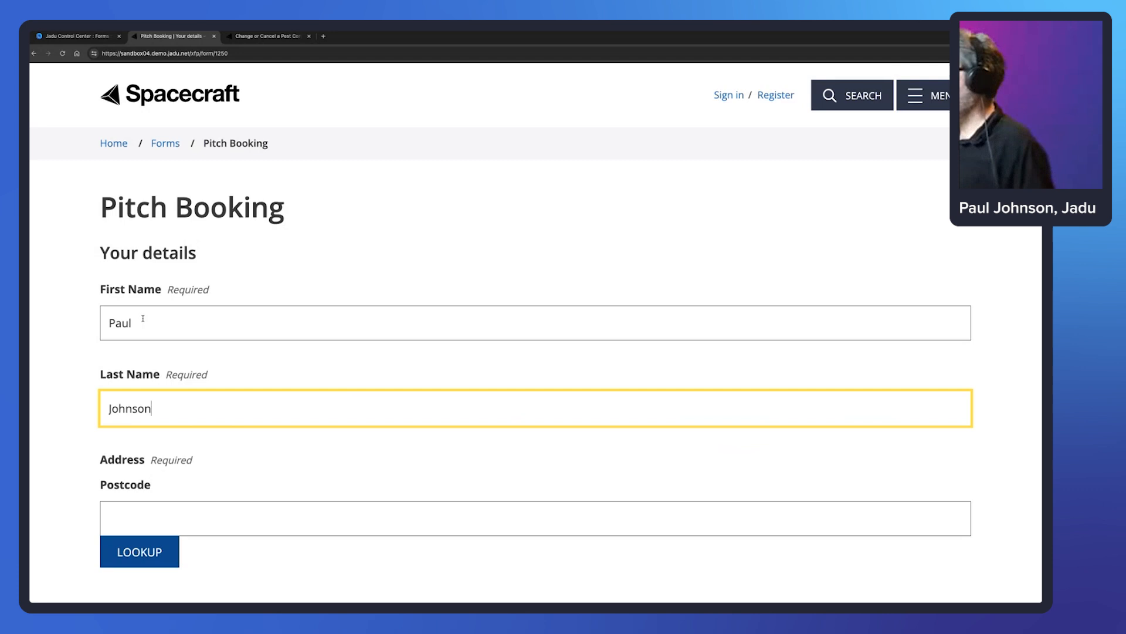
{"action": "left_click", "coordinate": [213, 525]}
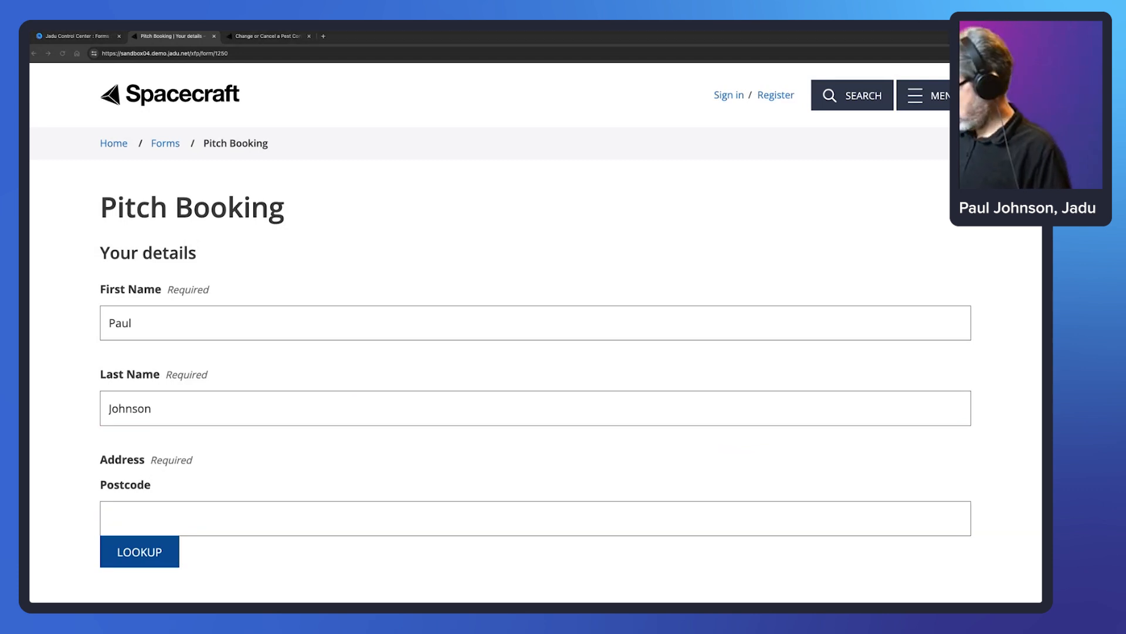
{"action": "left_click", "coordinate": [226, 515]}
{"action": "type", "text": "LE4 5NU"}
{"action": "left_click", "coordinate": [164, 549]}
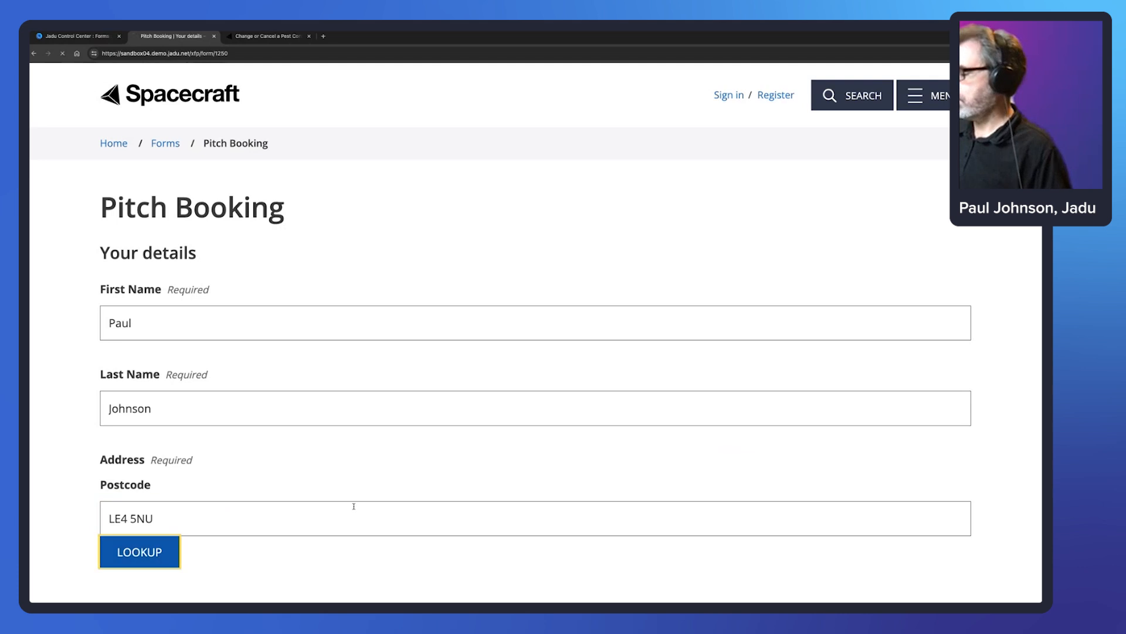
- Choose one of the matching addresses and submit the quarter-pitch booking
{"action": "scroll", "coordinate": [746, 330], "scroll_direction": "down", "scroll_amount": 1}
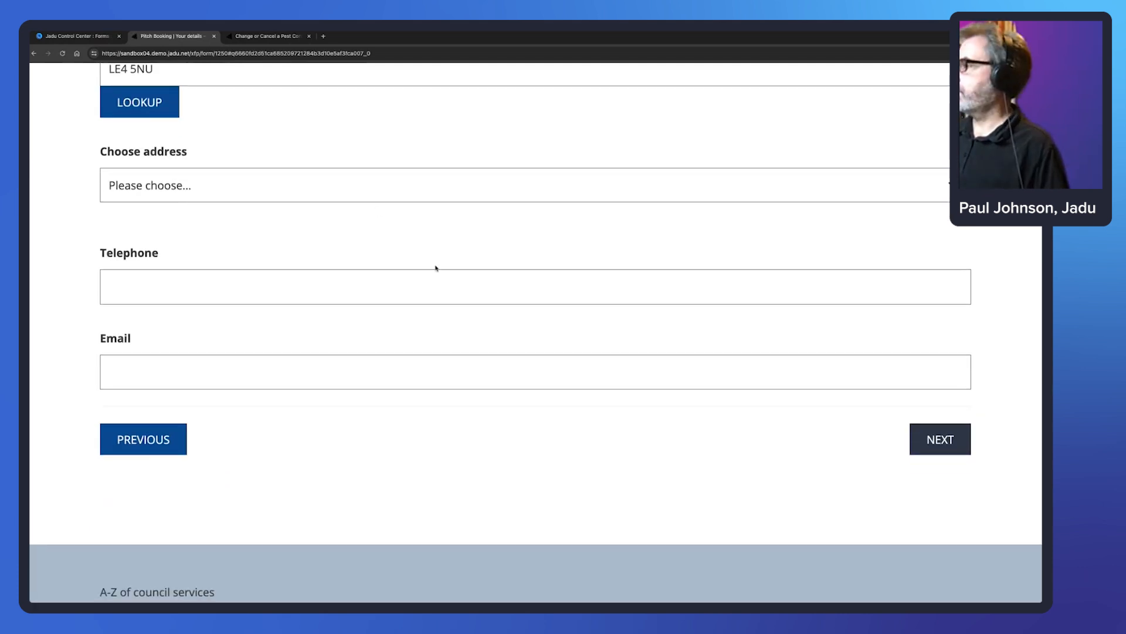
{"action": "left_click", "coordinate": [360, 193]}
{"action": "left_click", "coordinate": [396, 365]}
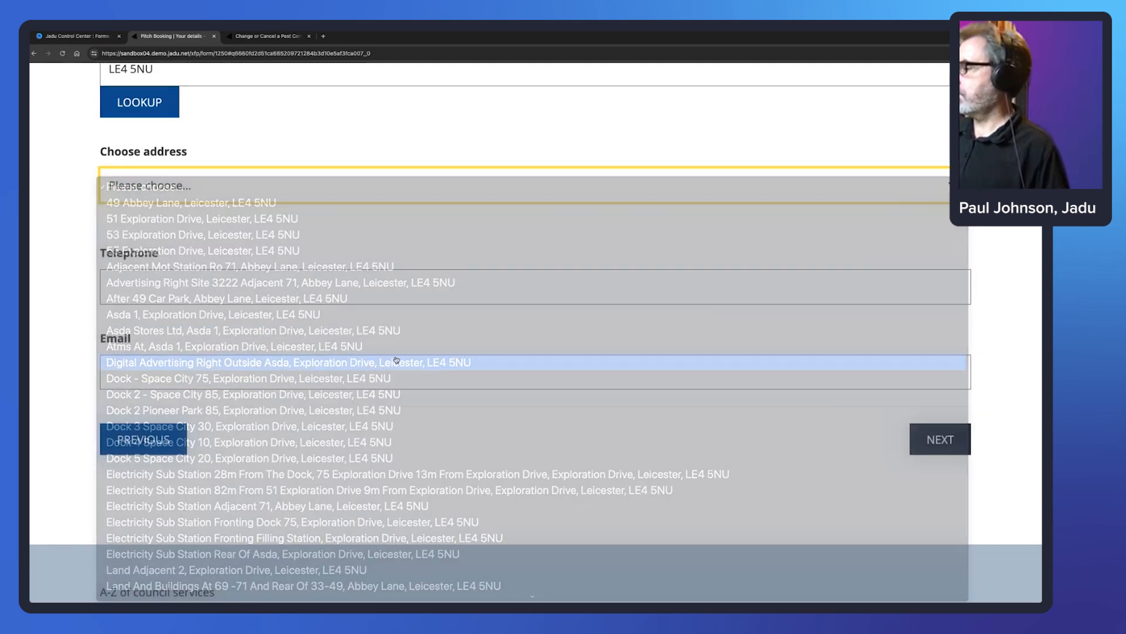
{"action": "left_click", "coordinate": [951, 441]}
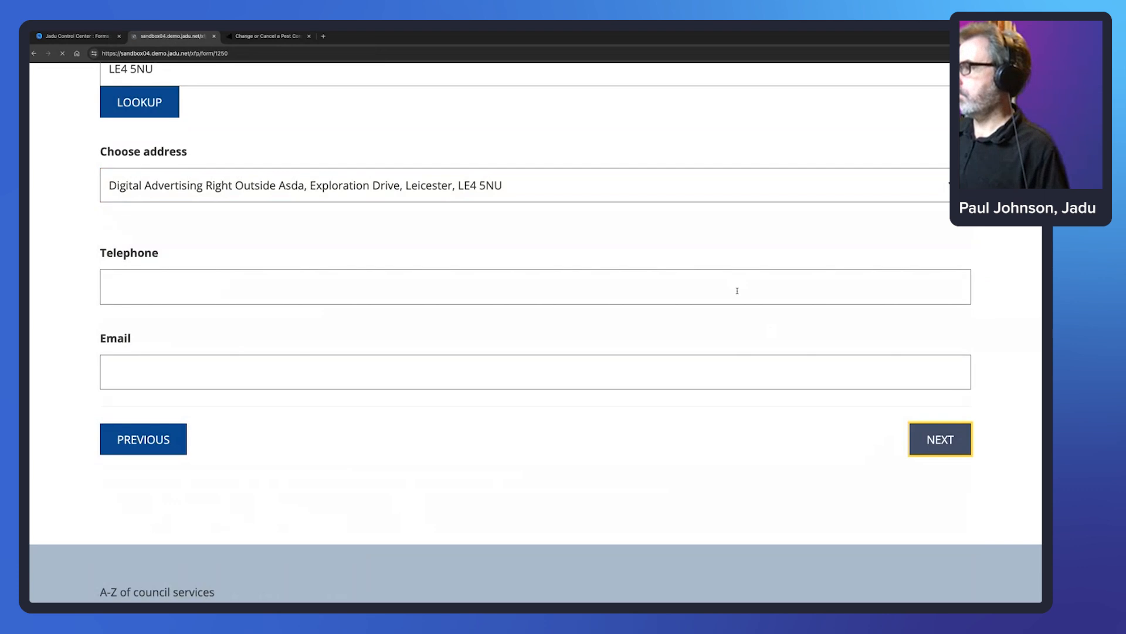
{"action": "scroll", "coordinate": [812, 326], "scroll_direction": "down", "scroll_amount": 5}
{"action": "left_click", "coordinate": [926, 305]}
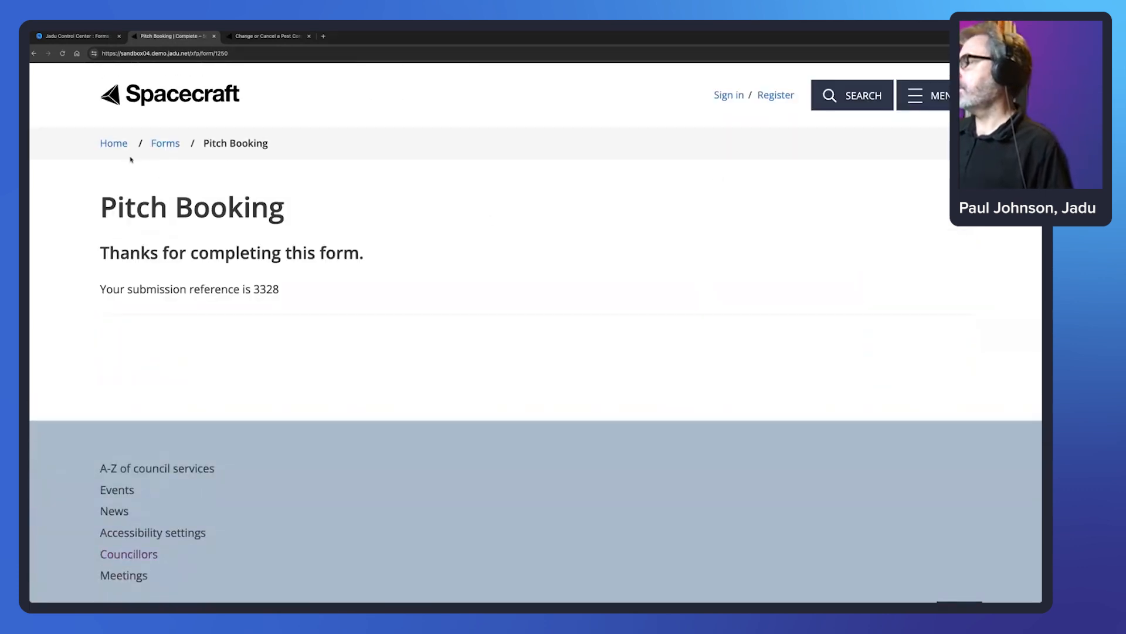
- Reload the form, choose Full pitch, inspect the Time calendar, then return to Booking details
{"action": "left_click", "coordinate": [247, 54]}
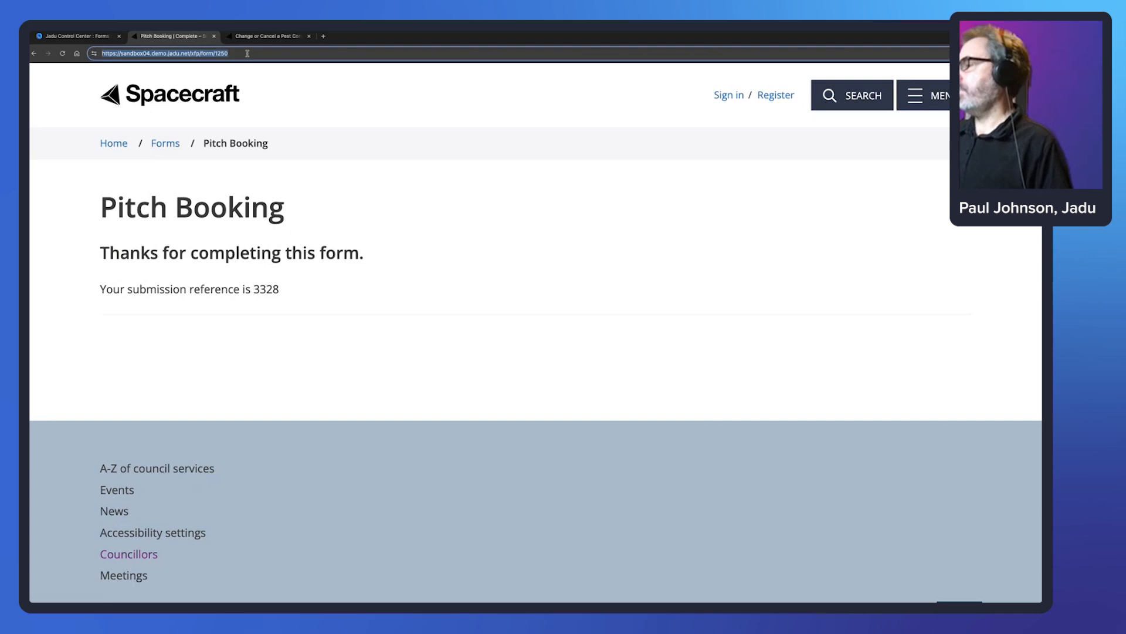
{"action": "key", "text": "Return"}
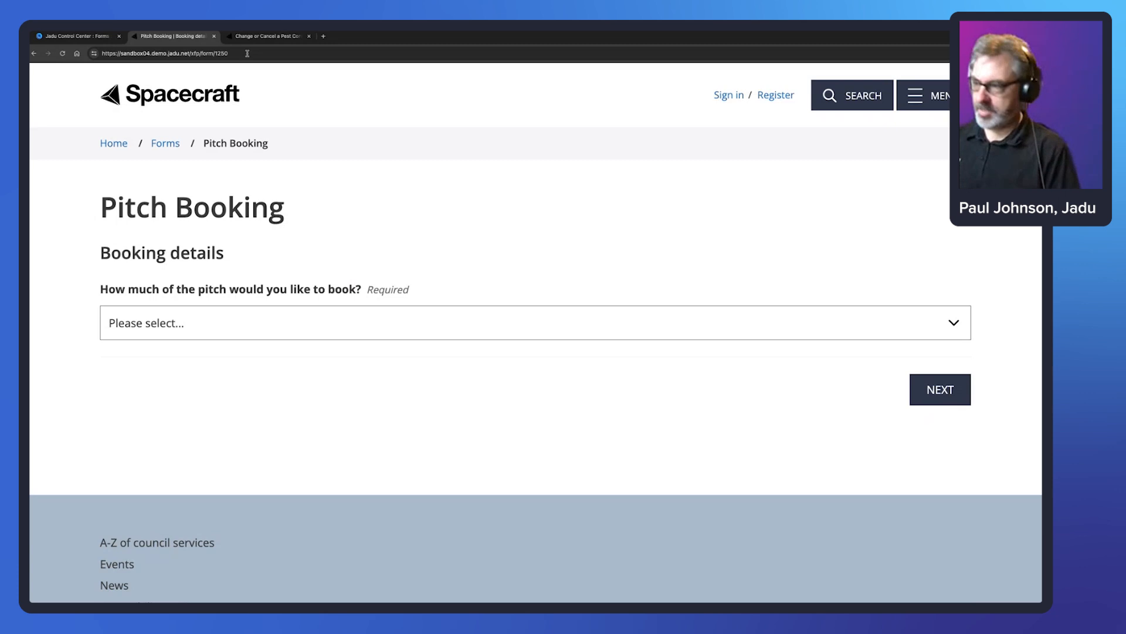
{"action": "left_click", "coordinate": [180, 323]}
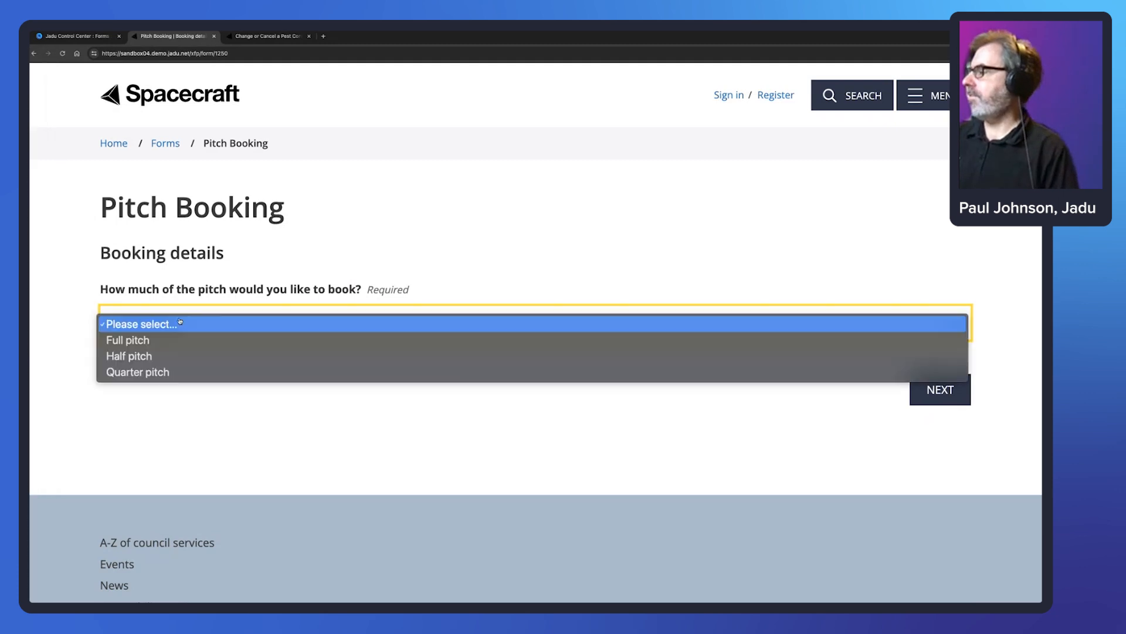
{"action": "left_click", "coordinate": [769, 377]}
{"action": "key", "text": "Down"}
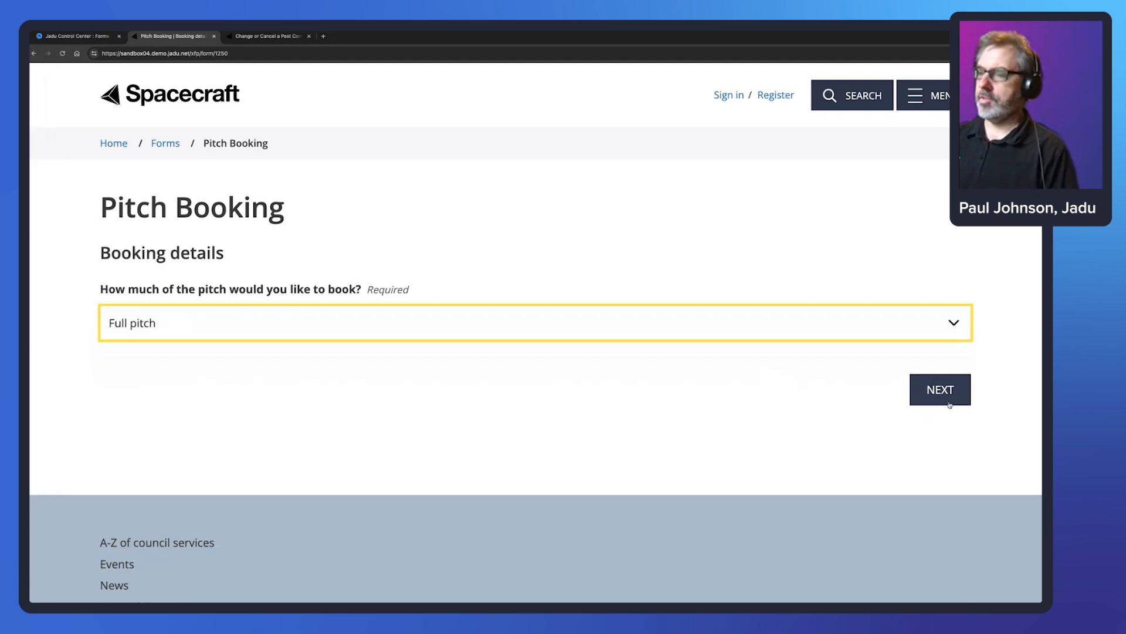
{"action": "left_click", "coordinate": [950, 403]}
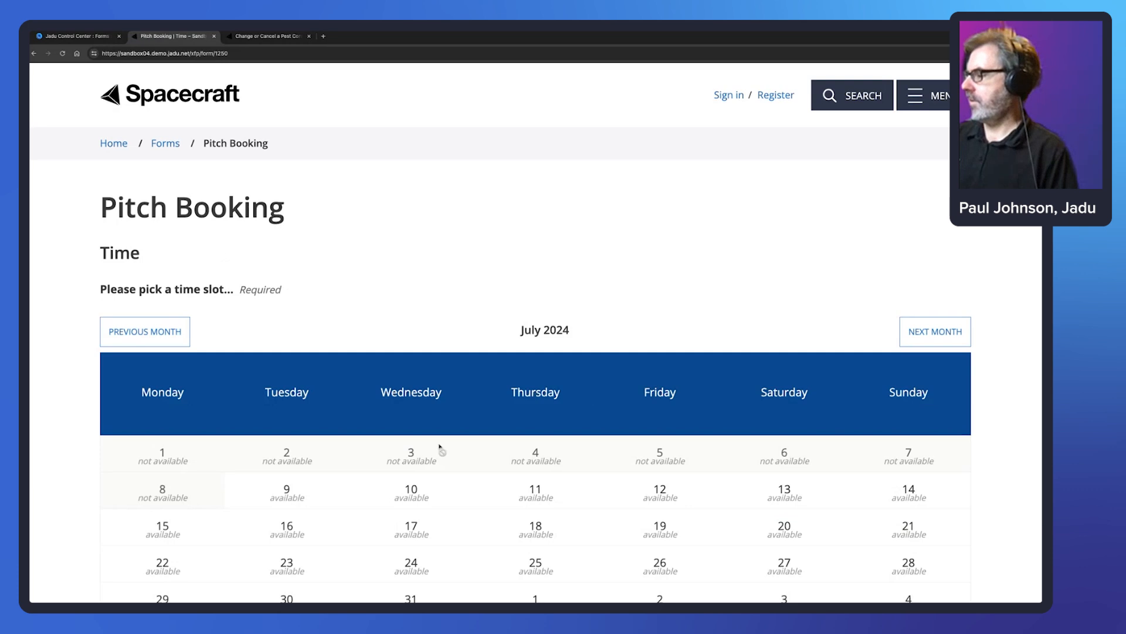
{"action": "scroll", "coordinate": [440, 452], "scroll_direction": "down", "scroll_amount": 1}
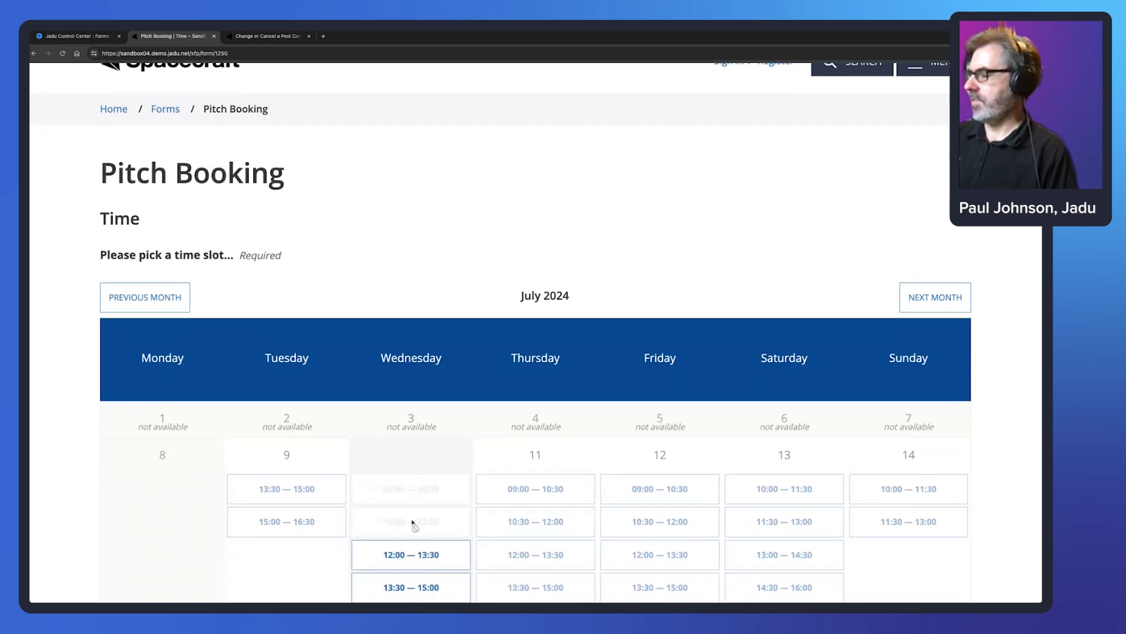
{"action": "scroll", "coordinate": [347, 371], "scroll_direction": "down", "scroll_amount": 2}
{"action": "scroll", "coordinate": [347, 375], "scroll_direction": "down", "scroll_amount": 5}
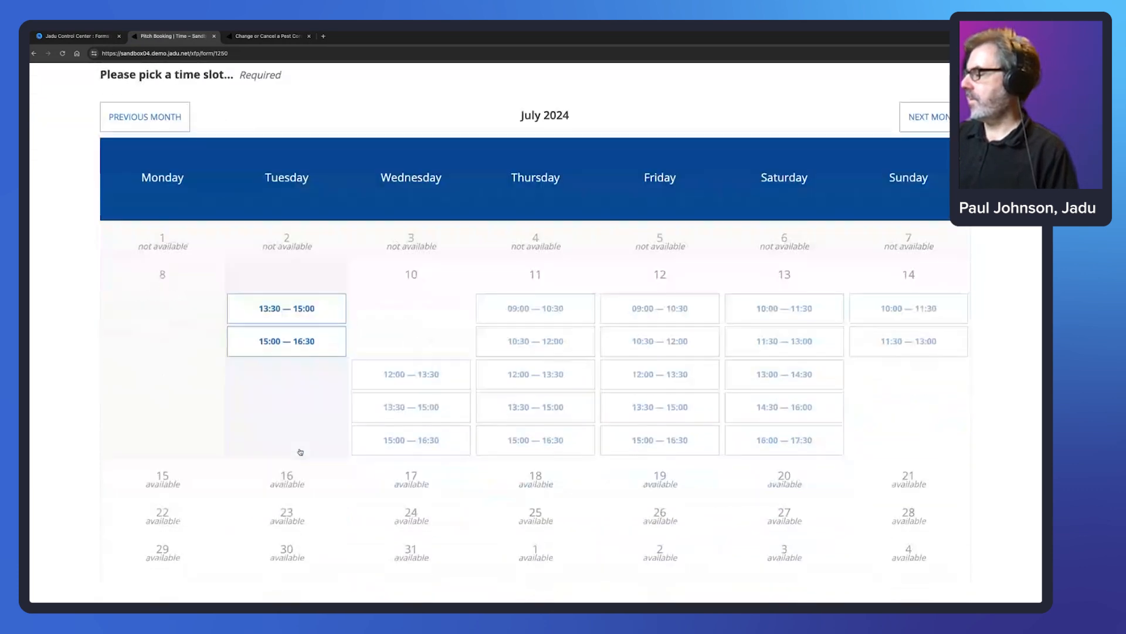
{"action": "key", "text": "Tab"}
{"action": "key", "text": "Return"}
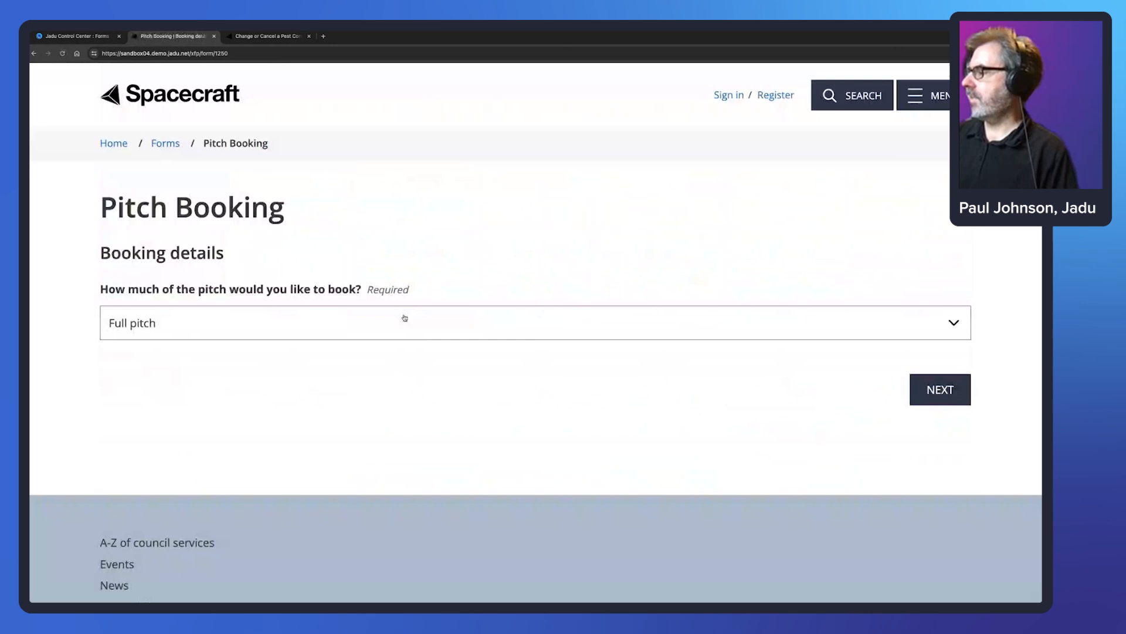
- Choose Half pitch, view Wednesday 10's time slots, then go back to Booking details
{"action": "left_click", "coordinate": [367, 322]}
{"action": "left_click", "coordinate": [354, 339]}
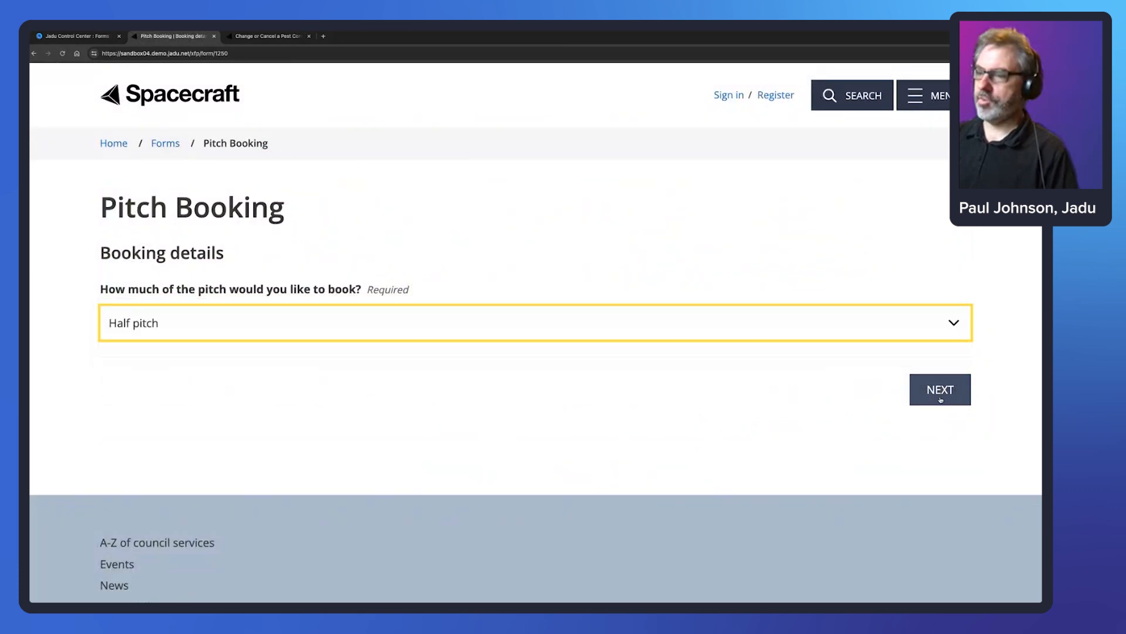
{"action": "left_click", "coordinate": [940, 390]}
{"action": "scroll", "coordinate": [661, 317], "scroll_direction": "down", "scroll_amount": 3}
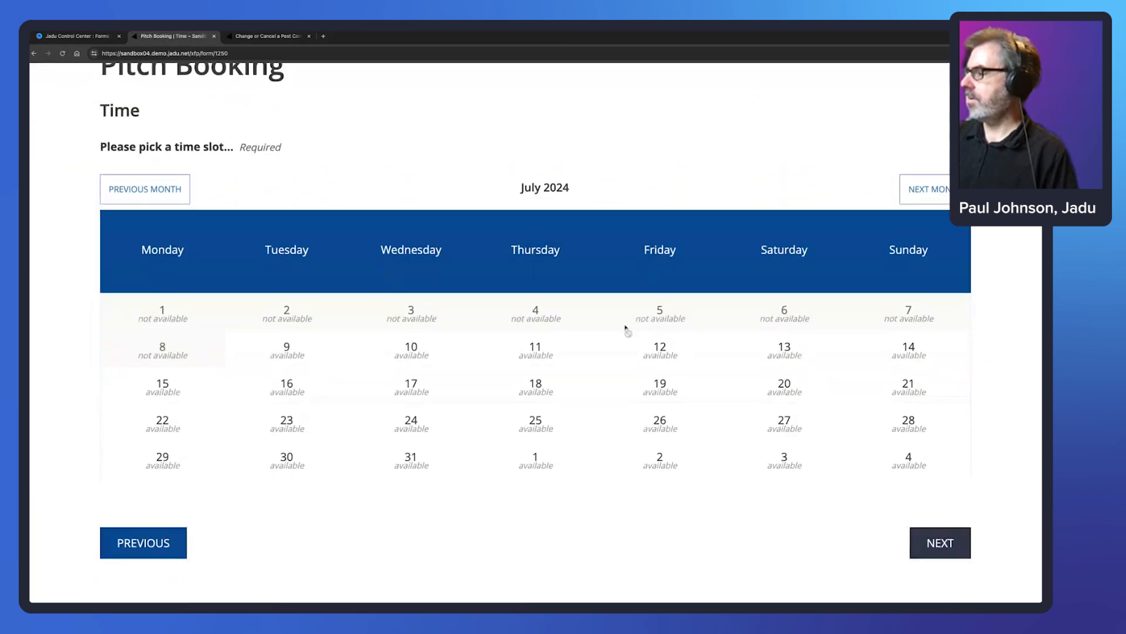
{"action": "left_click", "coordinate": [428, 310]}
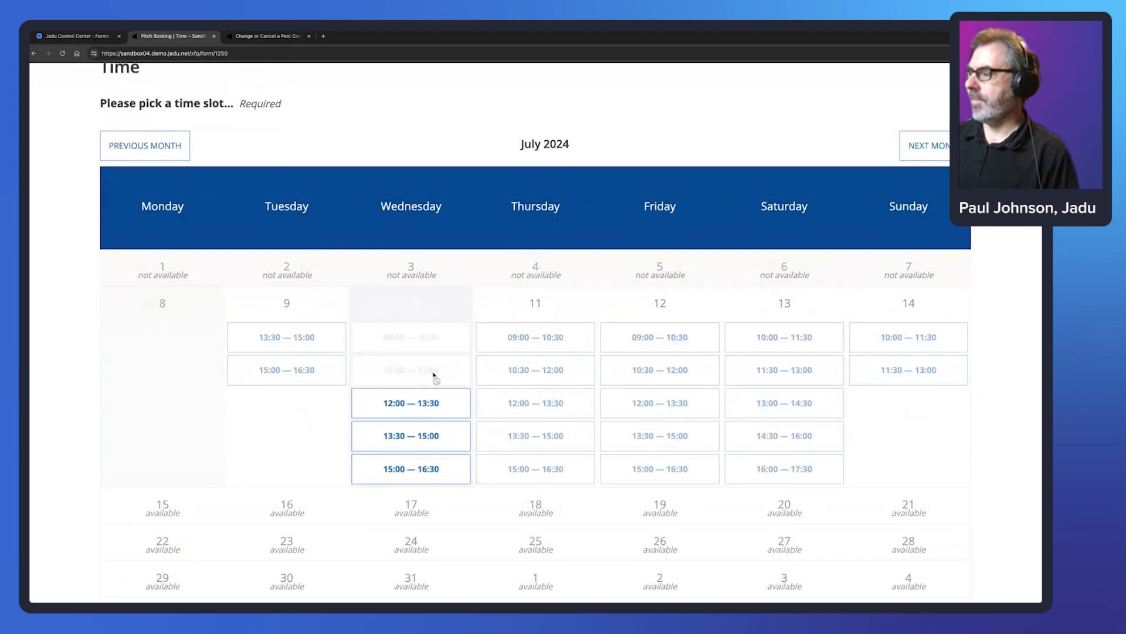
{"action": "scroll", "coordinate": [555, 243], "scroll_direction": "down", "scroll_amount": 5}
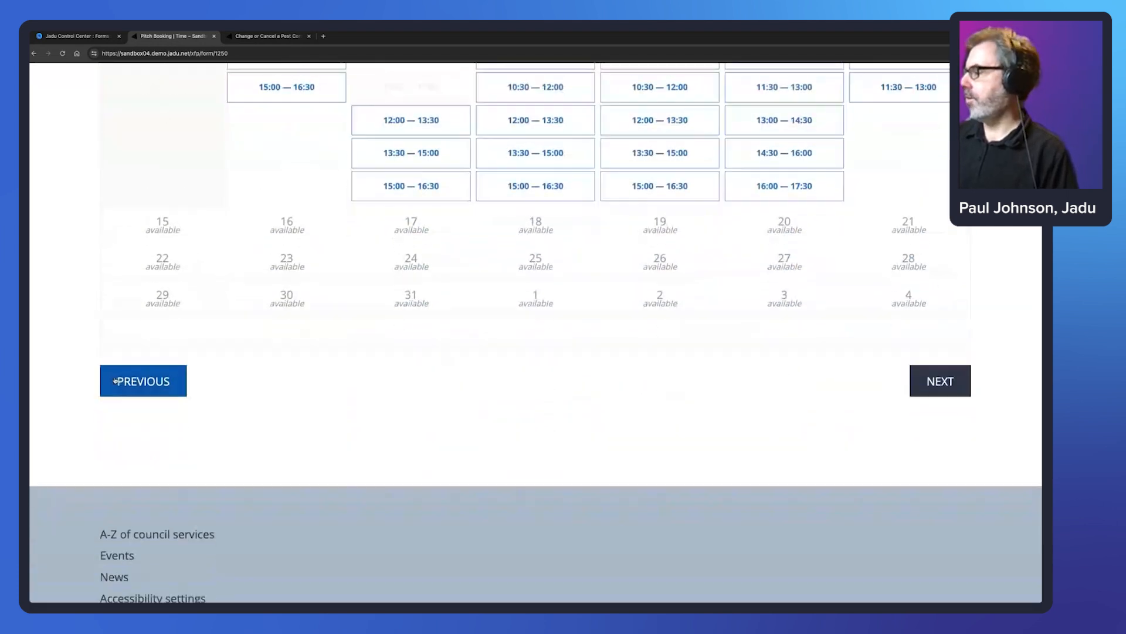
{"action": "left_click", "coordinate": [180, 374]}
- Choose Quarter pitch and select Wednesday 10's 10:30–12:00 slot
{"action": "left_click", "coordinate": [342, 322]}
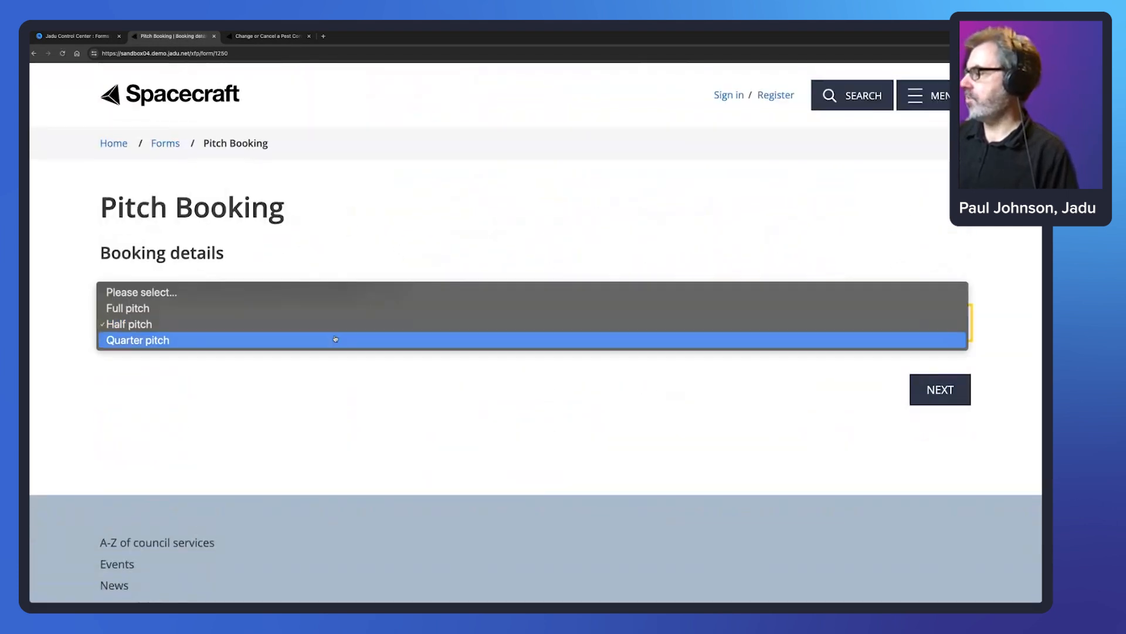
{"action": "left_click", "coordinate": [614, 376]}
{"action": "left_click", "coordinate": [938, 391]}
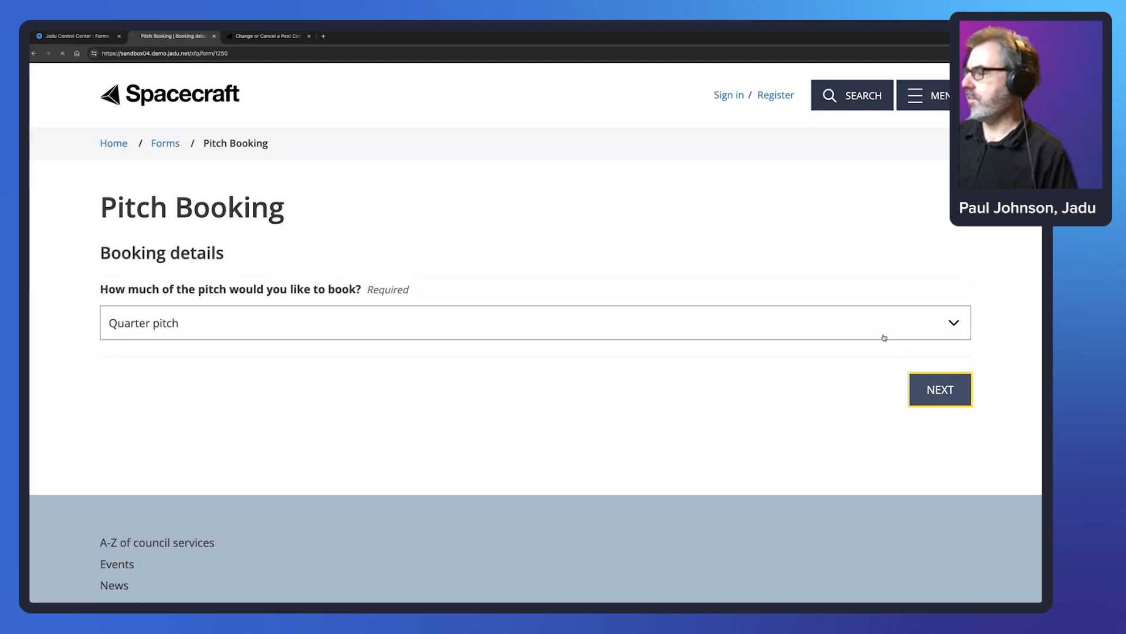
{"action": "scroll", "coordinate": [427, 390], "scroll_direction": "down", "scroll_amount": 2}
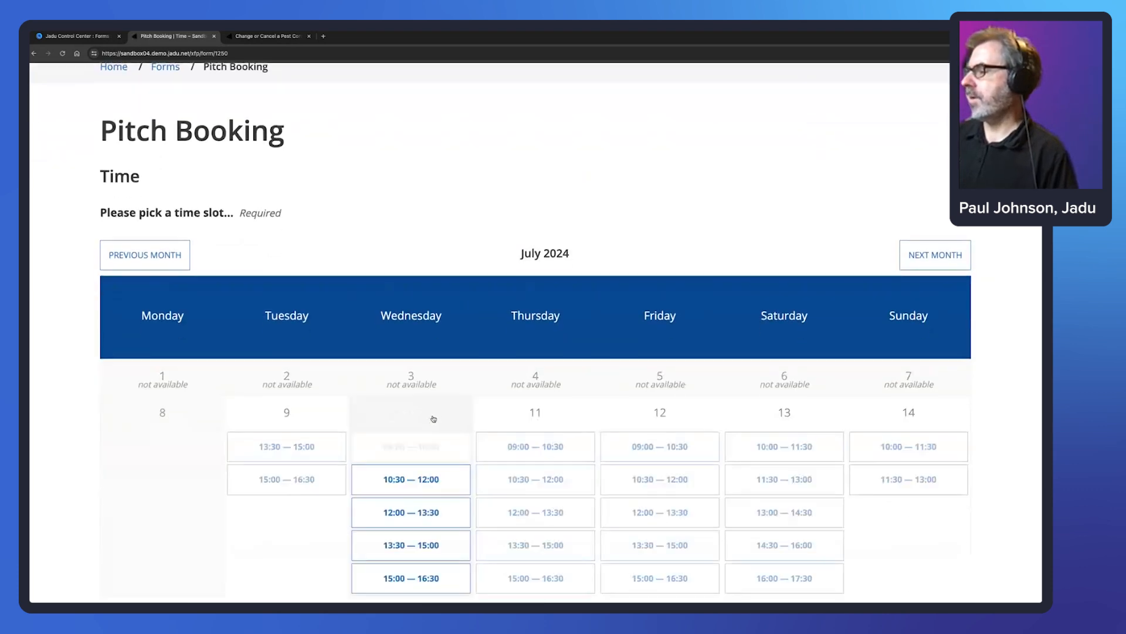
{"action": "scroll", "coordinate": [436, 416], "scroll_direction": "down", "scroll_amount": 1}
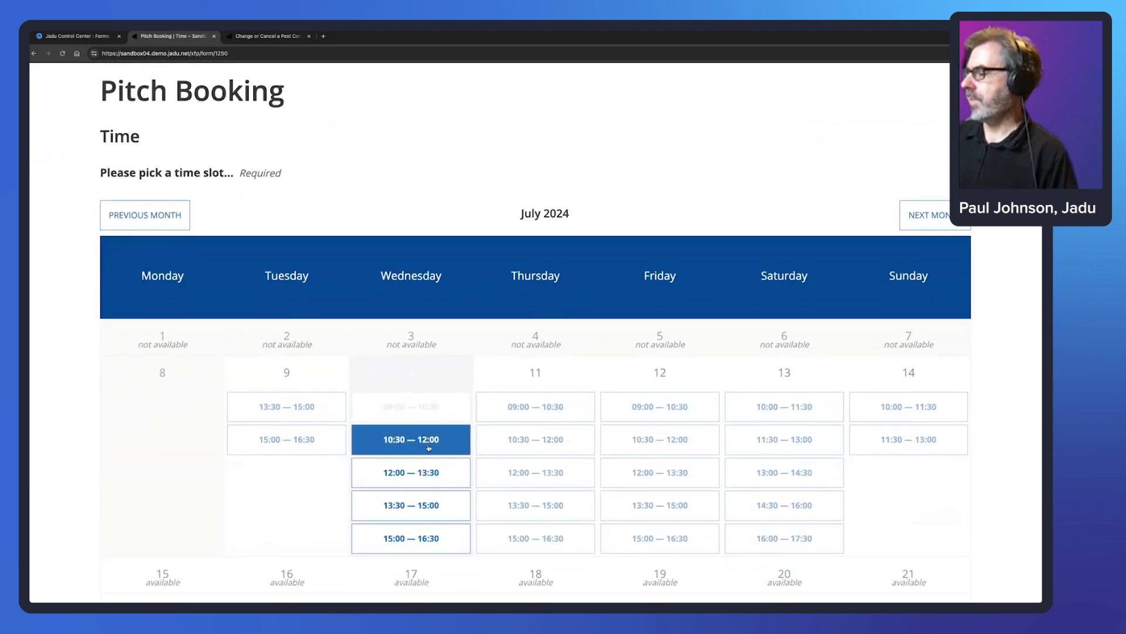
{"action": "left_click", "coordinate": [431, 444]}
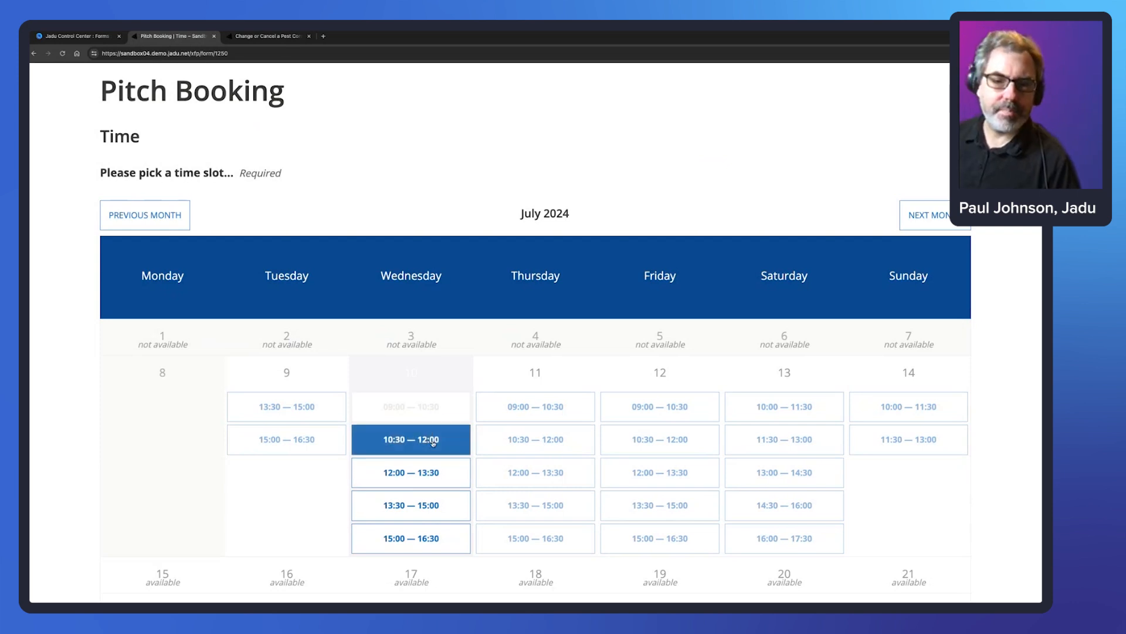
{"action": "left_click", "coordinate": [429, 445]}
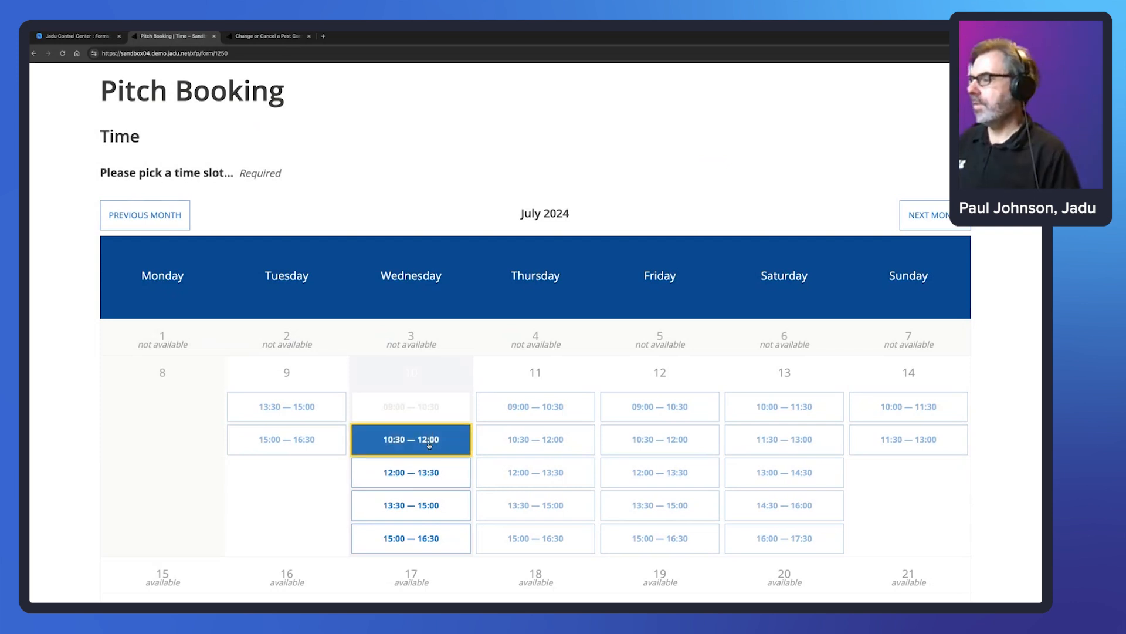
{"action": "scroll", "coordinate": [970, 478], "scroll_direction": "down", "scroll_amount": 5}
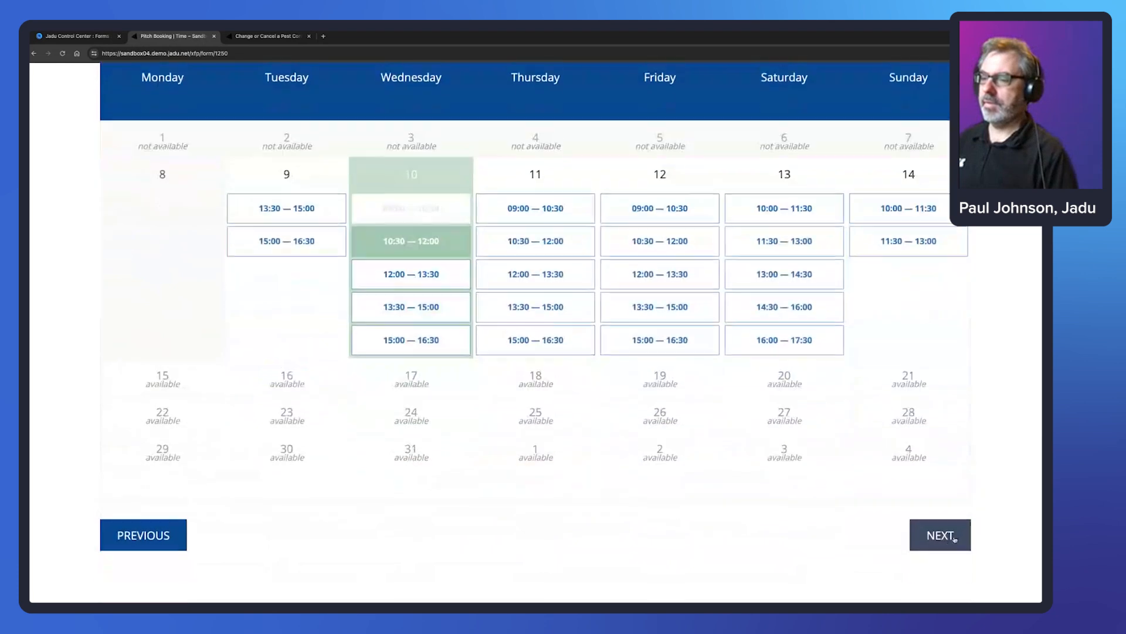
{"action": "left_click", "coordinate": [954, 537]}
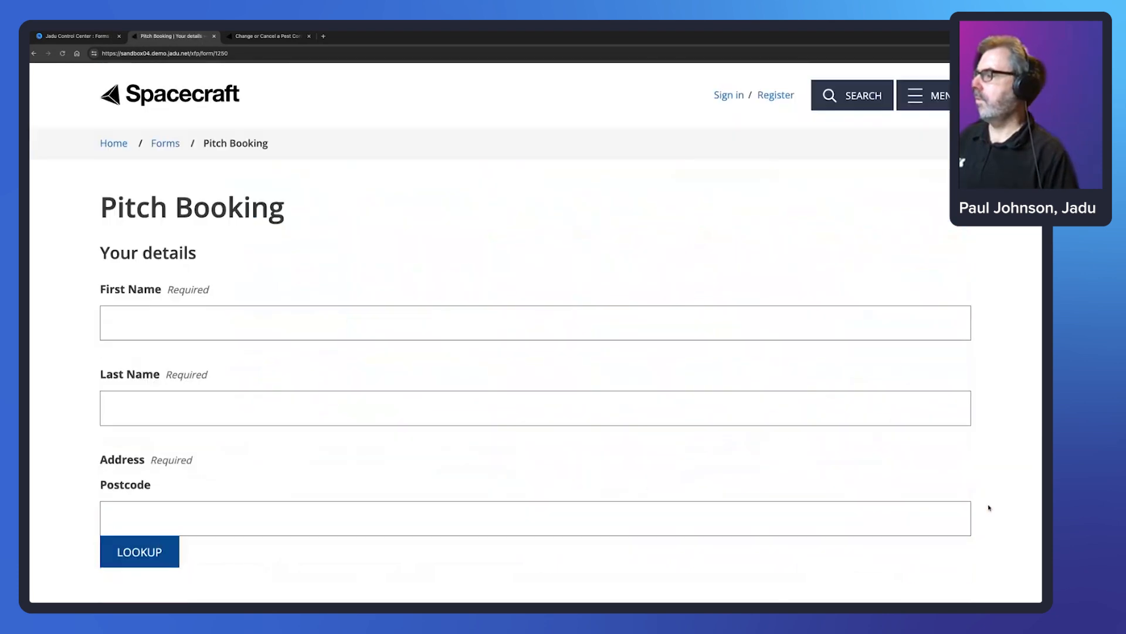
- Enter the booker's first and last name and postcode, and choose a looked-up address
{"action": "left_click", "coordinate": [247, 330]}
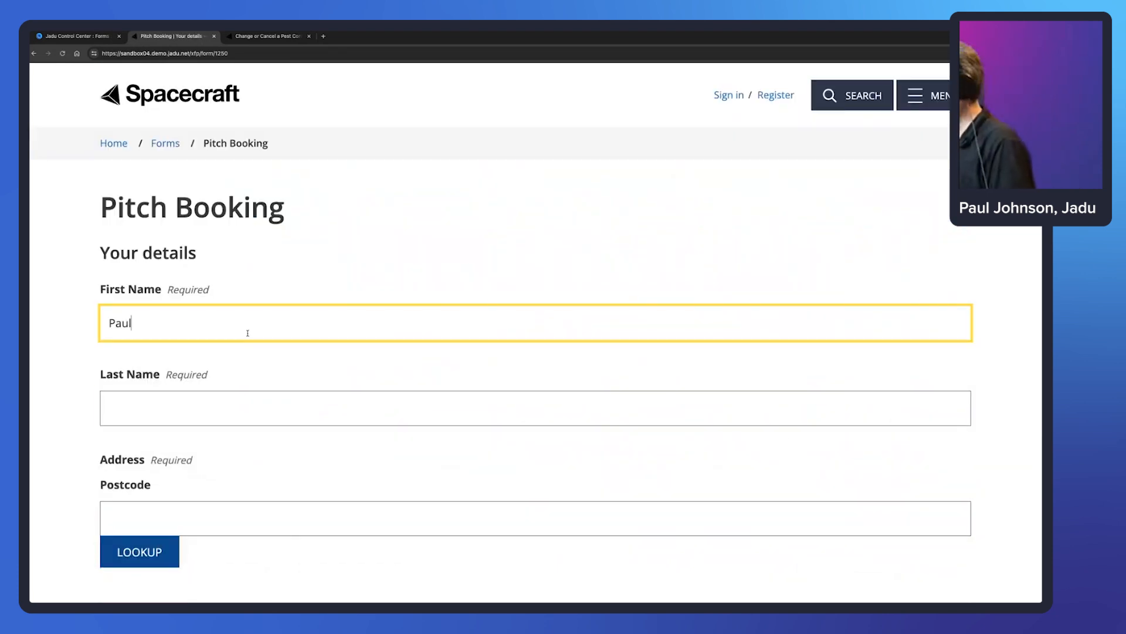
{"action": "key", "text": "Tab"}
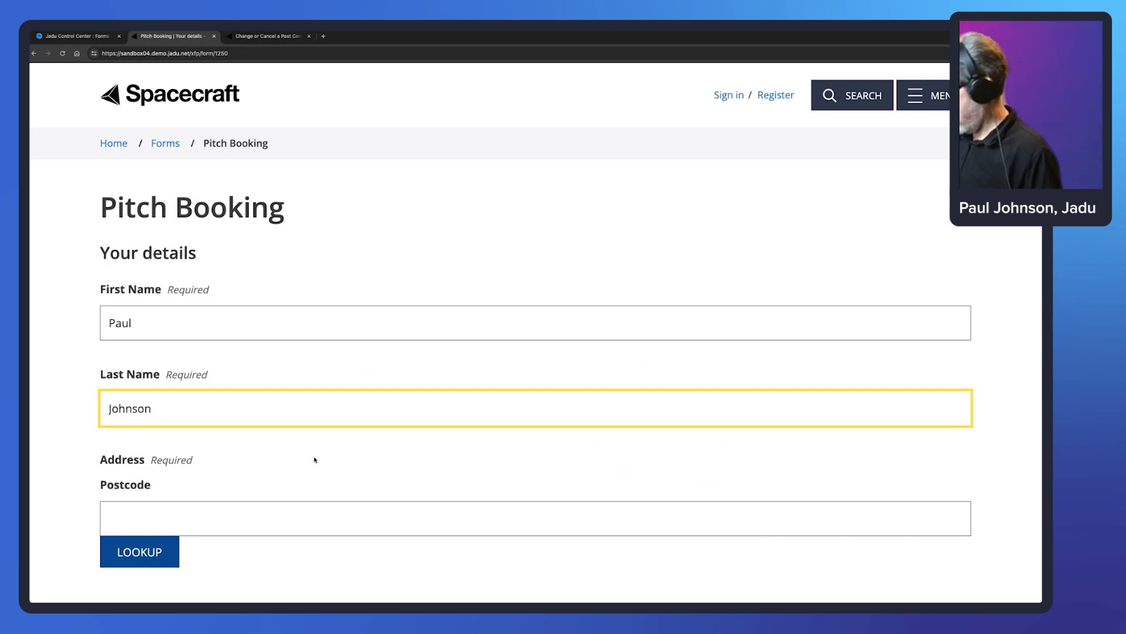
{"action": "key", "text": "Tab"}
{"action": "type", "text": "LE4 5NU"}
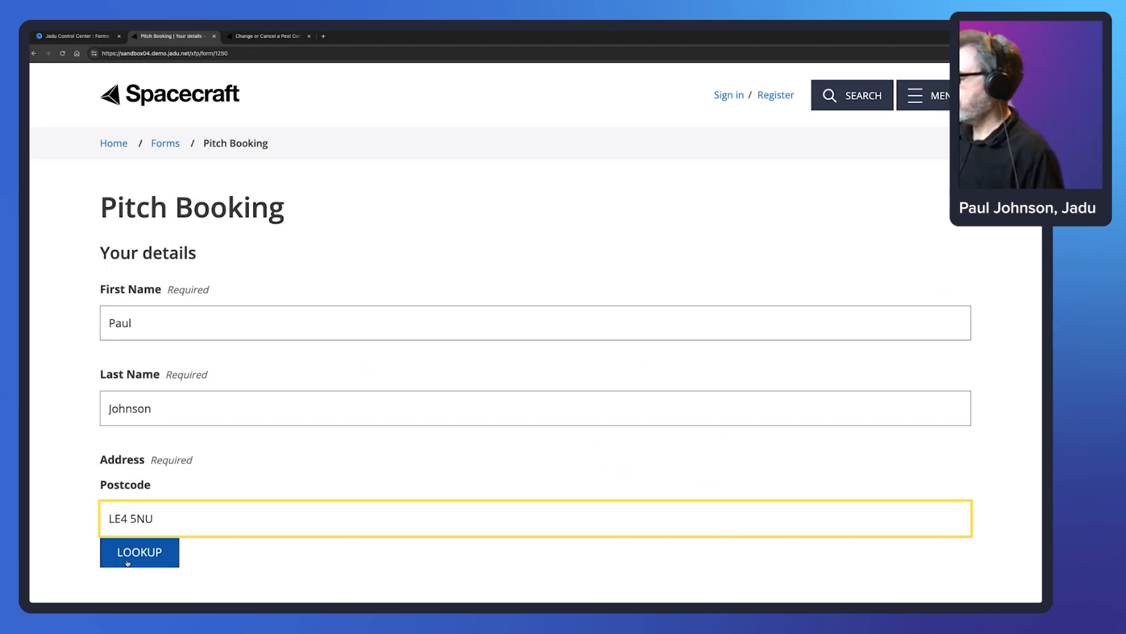
{"action": "key", "text": "Tab"}
{"action": "key", "text": "Return"}
{"action": "left_click", "coordinate": [238, 231]}
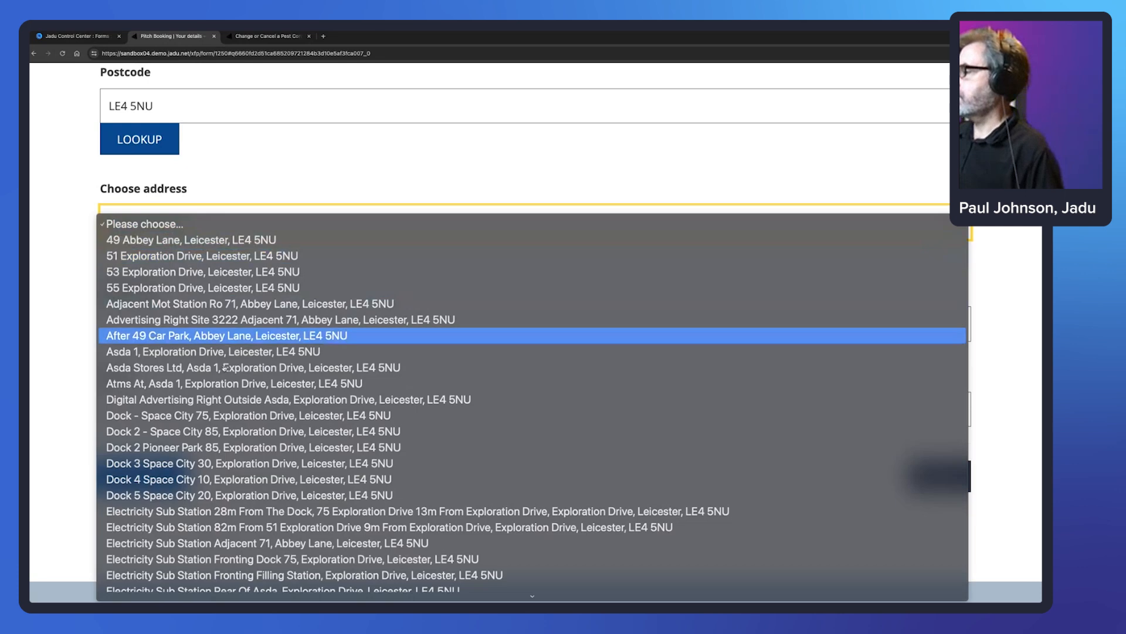
{"action": "left_click", "coordinate": [220, 415]}
- Submit the quarter-pitch booking and select the form's web address
{"action": "left_click", "coordinate": [941, 476]}
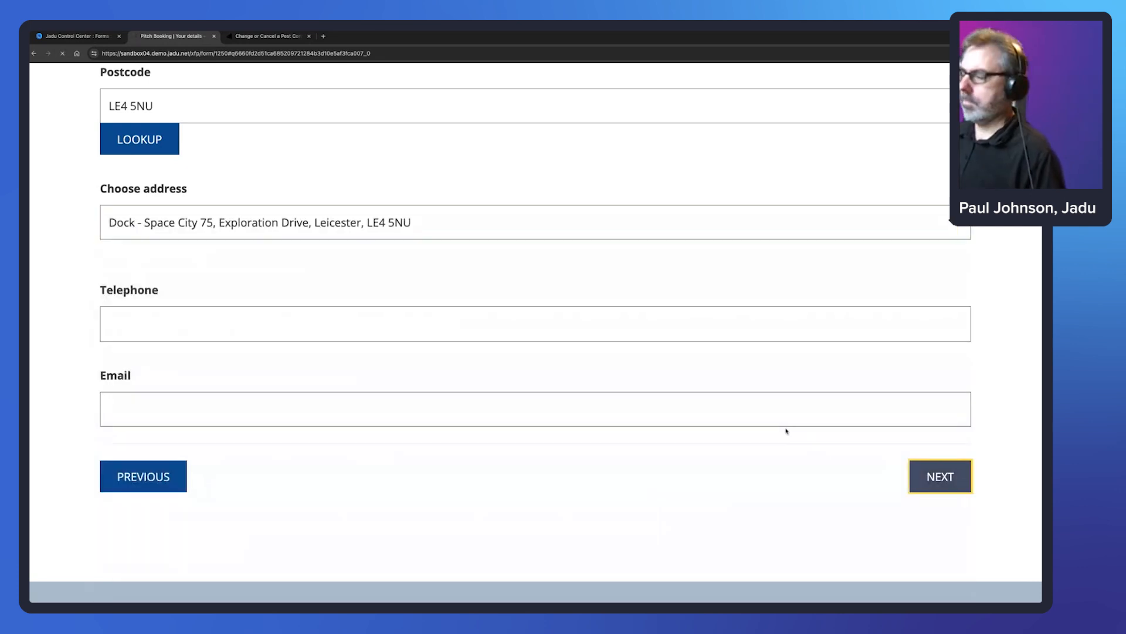
{"action": "scroll", "coordinate": [671, 477], "scroll_direction": "down", "scroll_amount": 5}
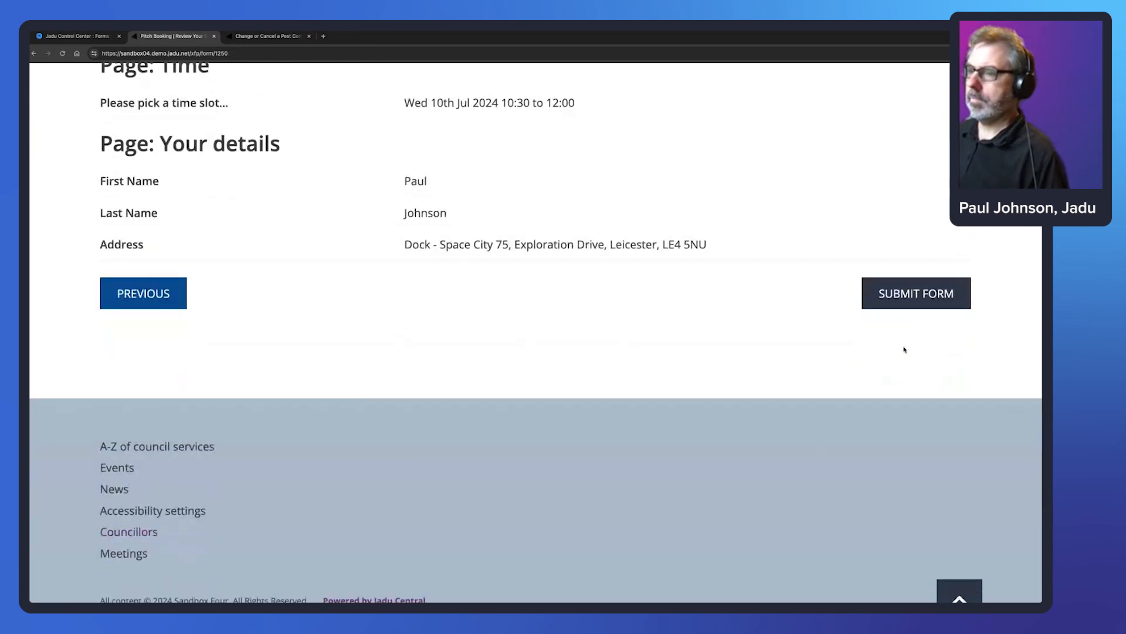
{"action": "left_click", "coordinate": [906, 293]}
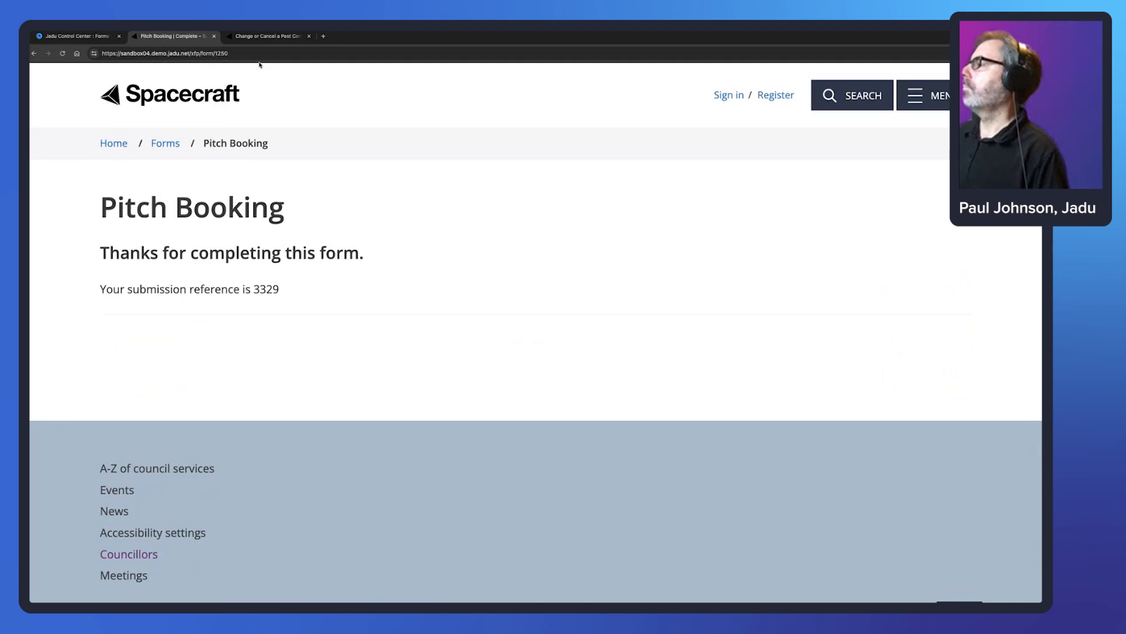
{"action": "left_click", "coordinate": [256, 55]}
- Reload the form, choose Quarter pitch and inspect Wednesday 10's slots on the Time calendar
{"action": "key", "text": "Return"}
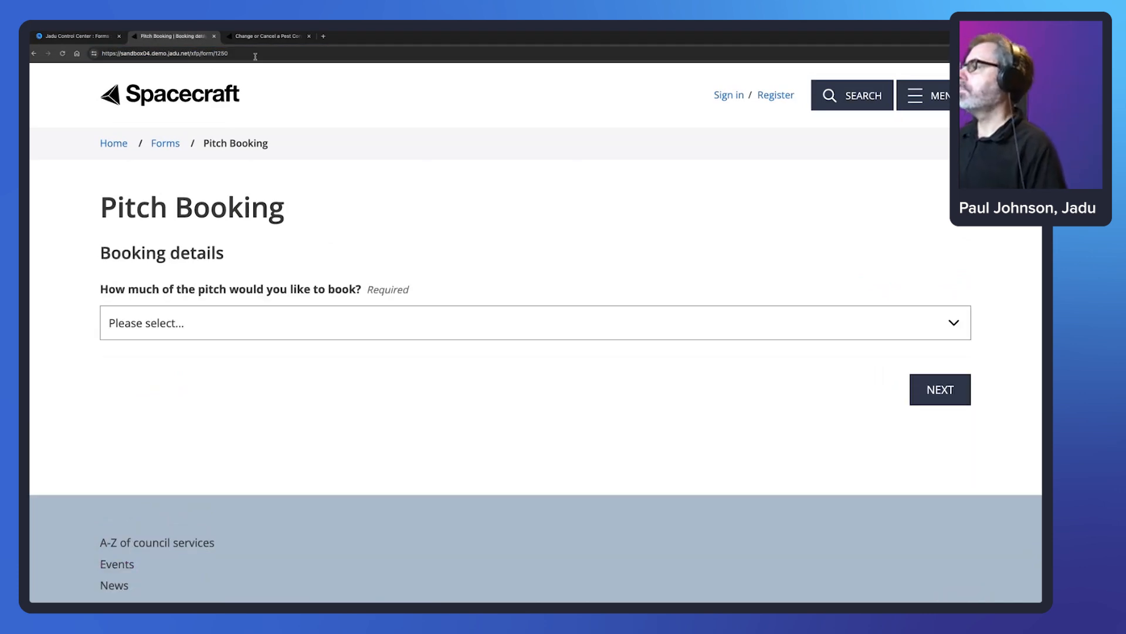
{"action": "left_click", "coordinate": [225, 314]}
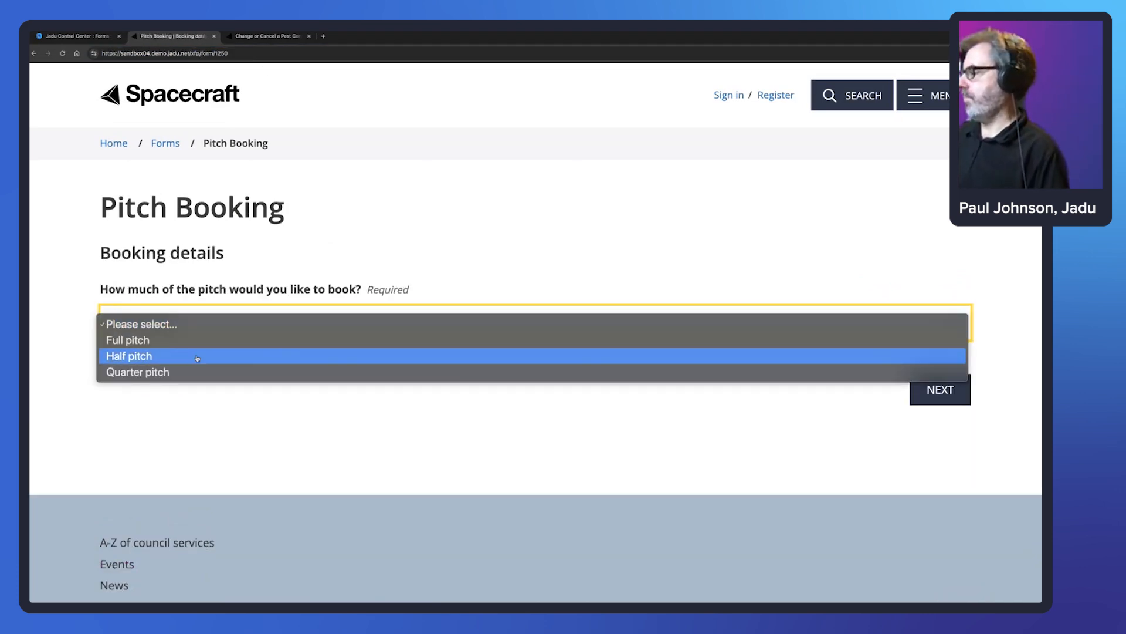
{"action": "left_click", "coordinate": [194, 373]}
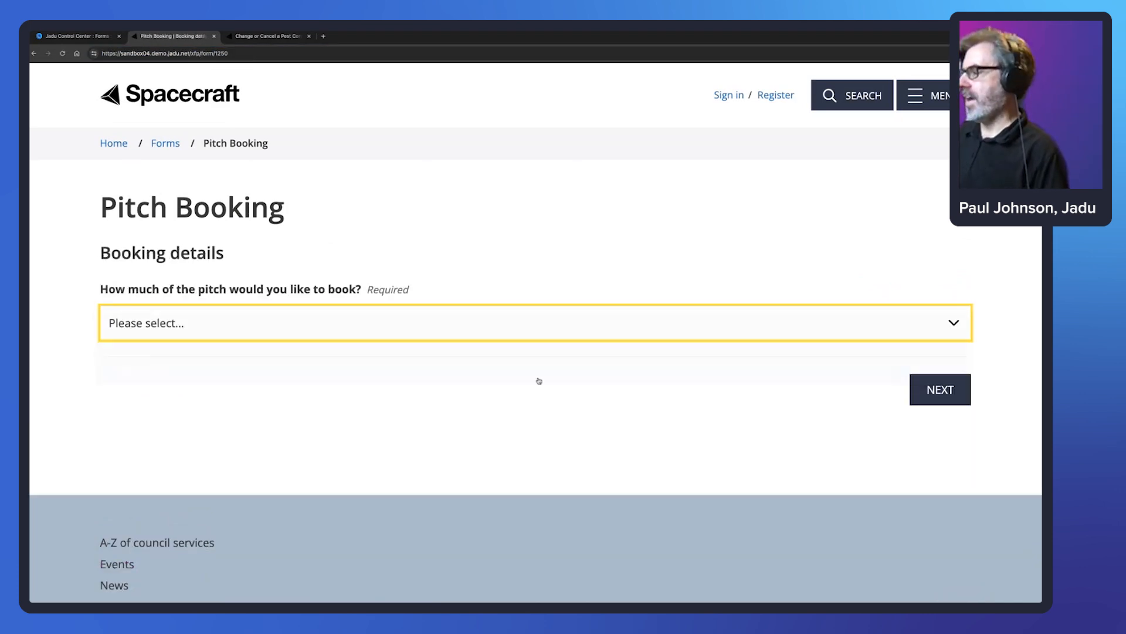
{"action": "left_click", "coordinate": [933, 391]}
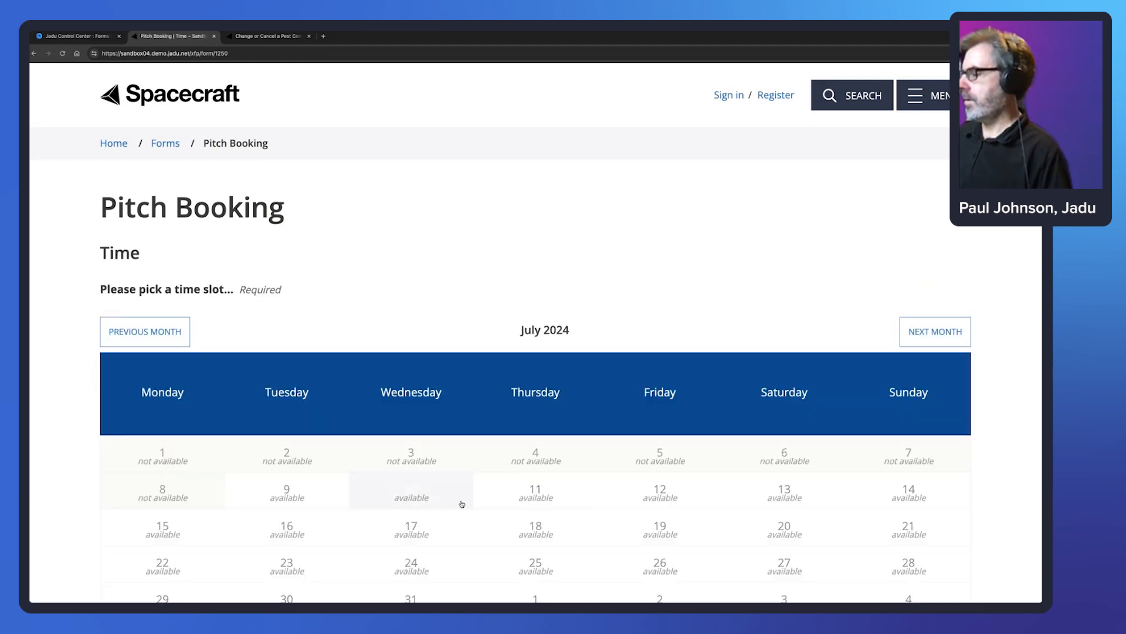
{"action": "scroll", "coordinate": [464, 460], "scroll_direction": "down", "scroll_amount": 1}
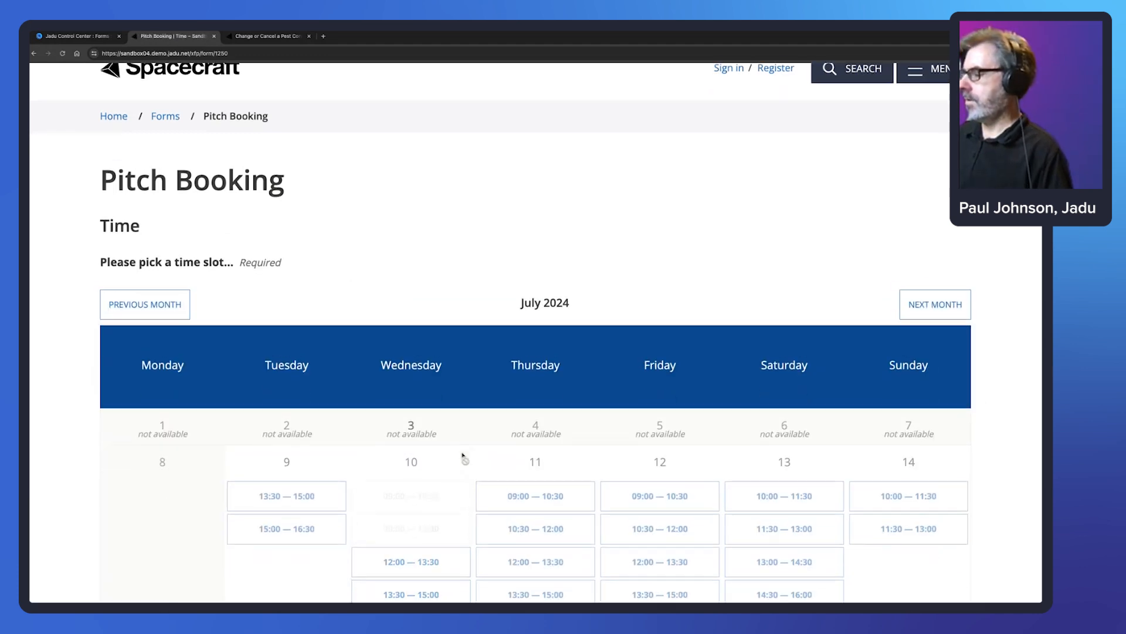
{"action": "left_click", "coordinate": [421, 558]}
{"action": "scroll", "coordinate": [420, 552], "scroll_direction": "down", "scroll_amount": 4}
{"action": "scroll", "coordinate": [420, 544], "scroll_direction": "down", "scroll_amount": 2}
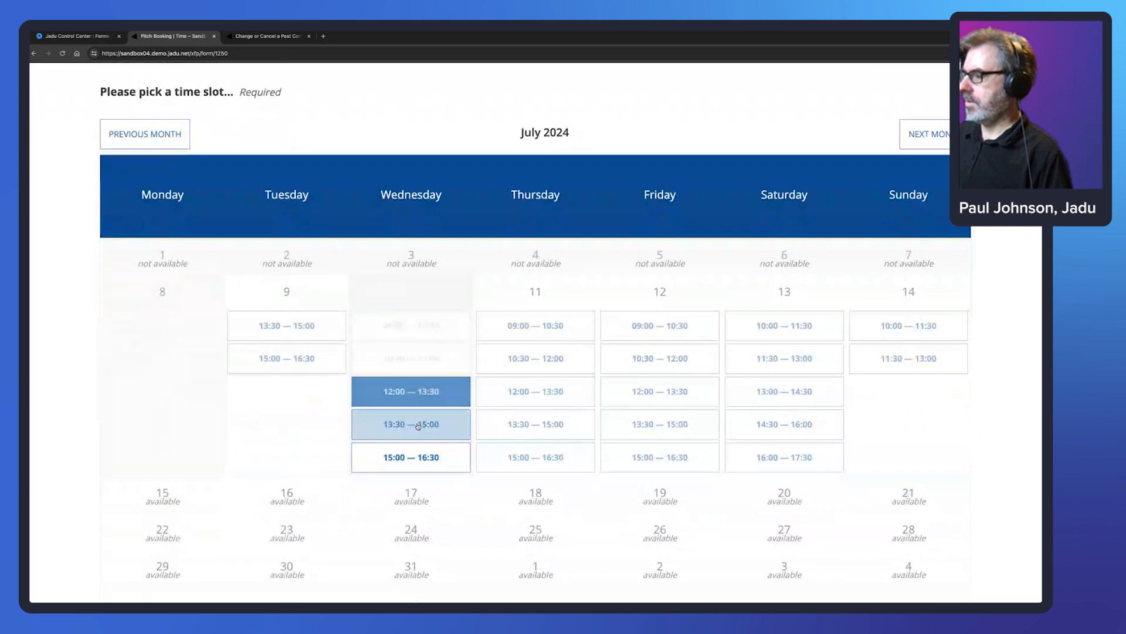